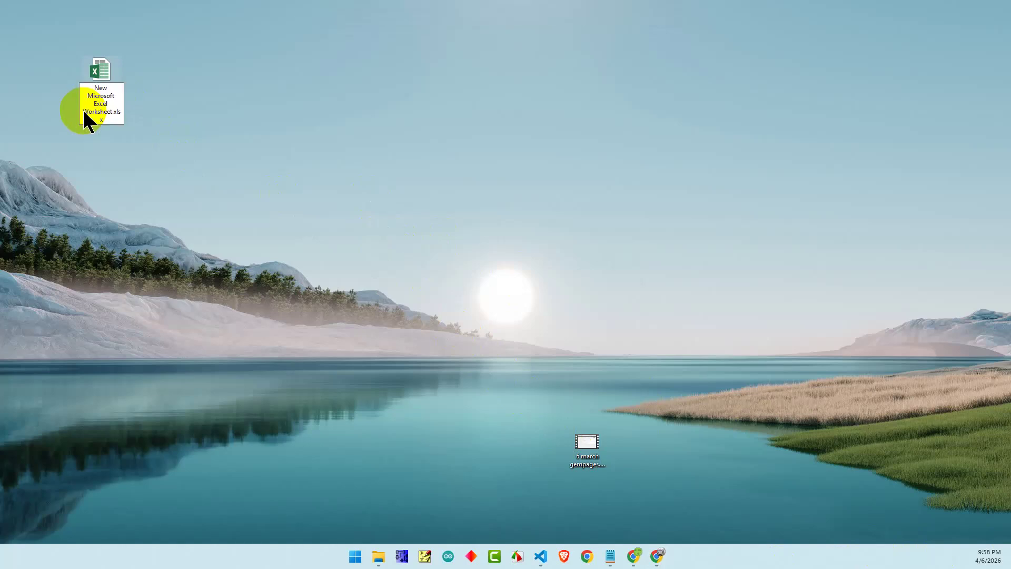
Name the new Excel worksheet file on the desktop Maisha.xlsx
{"action": "type", "text": "Maisha"}
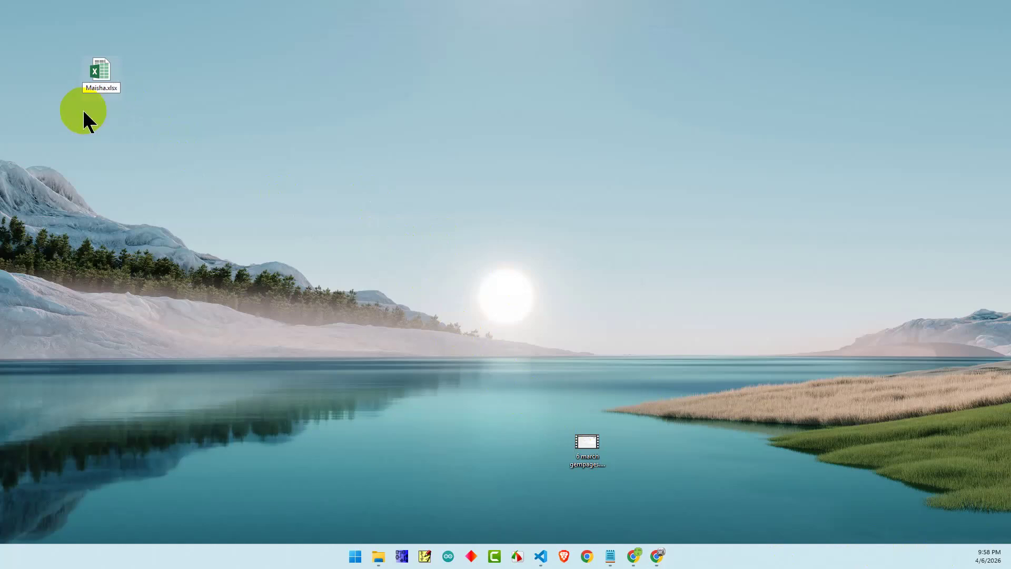
{"action": "key", "text": "Return"}
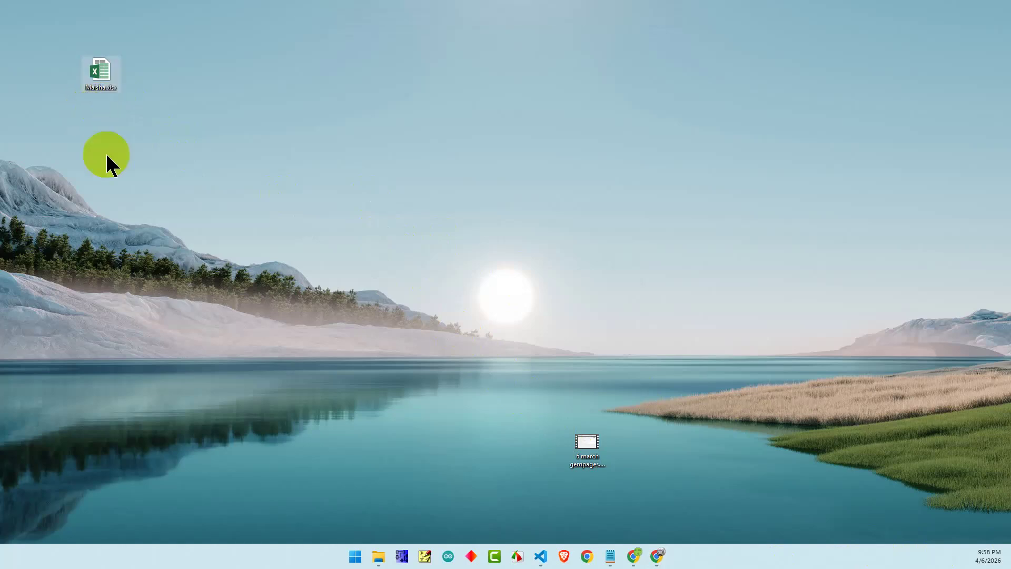
Search Windows for "excel" and launch Excel 2016
{"action": "left_click", "coordinate": [352, 559]}
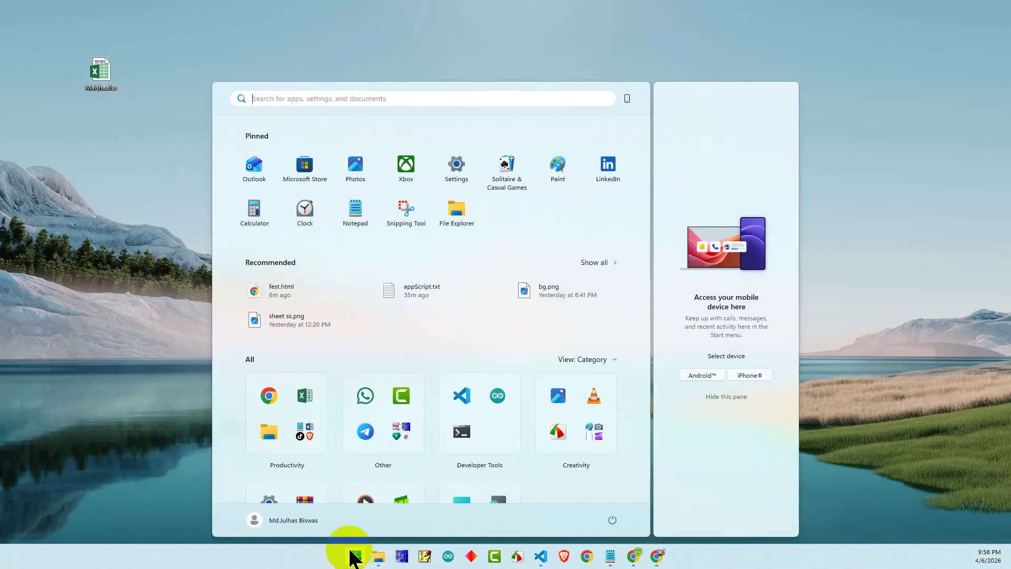
{"action": "type", "text": "excel"}
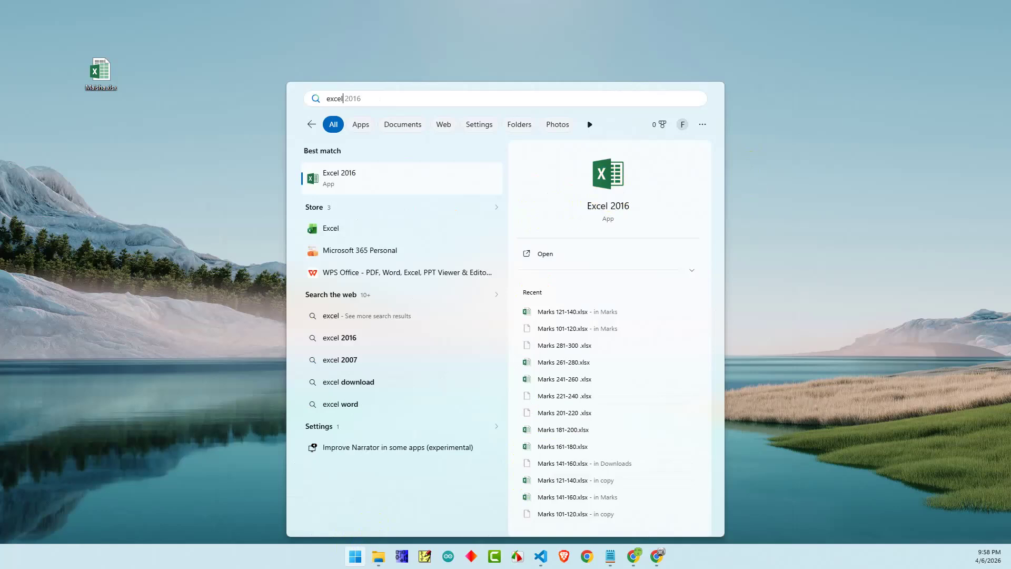
{"action": "key", "text": "Return"}
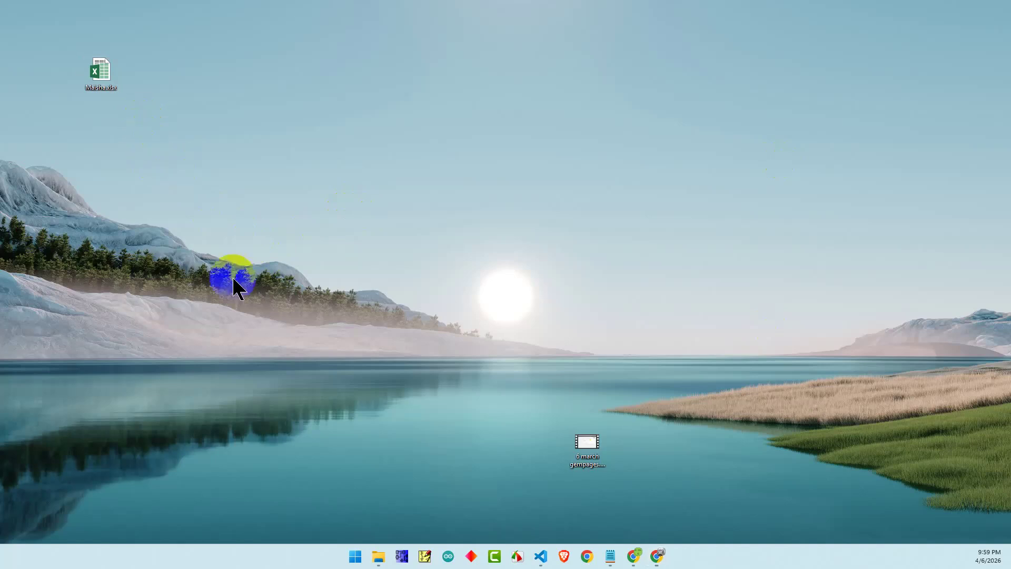
Look up the Excel app in Windows search and dismiss the search without launching it
{"action": "left_click", "coordinate": [355, 557]}
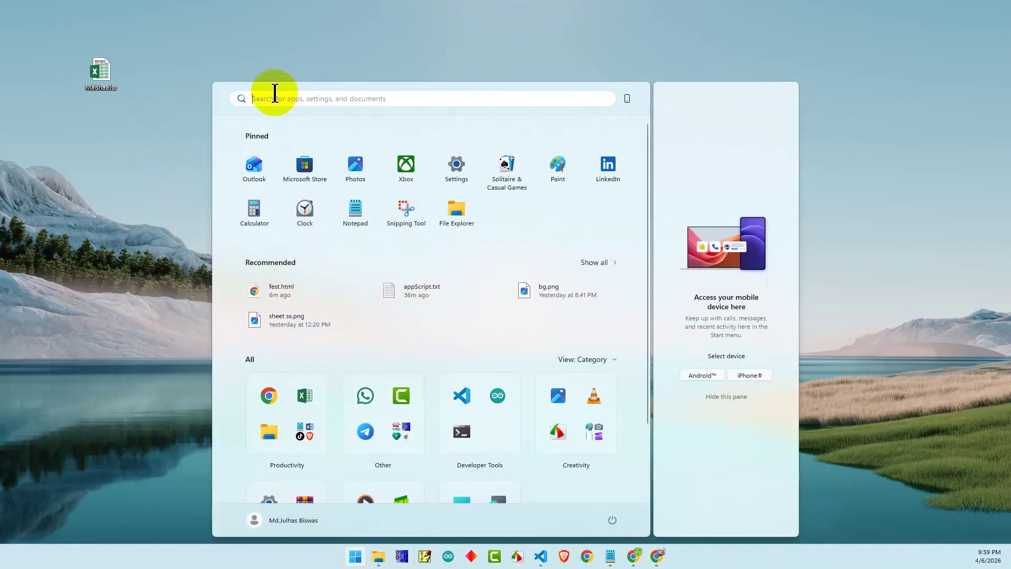
{"action": "type", "text": "exc"}
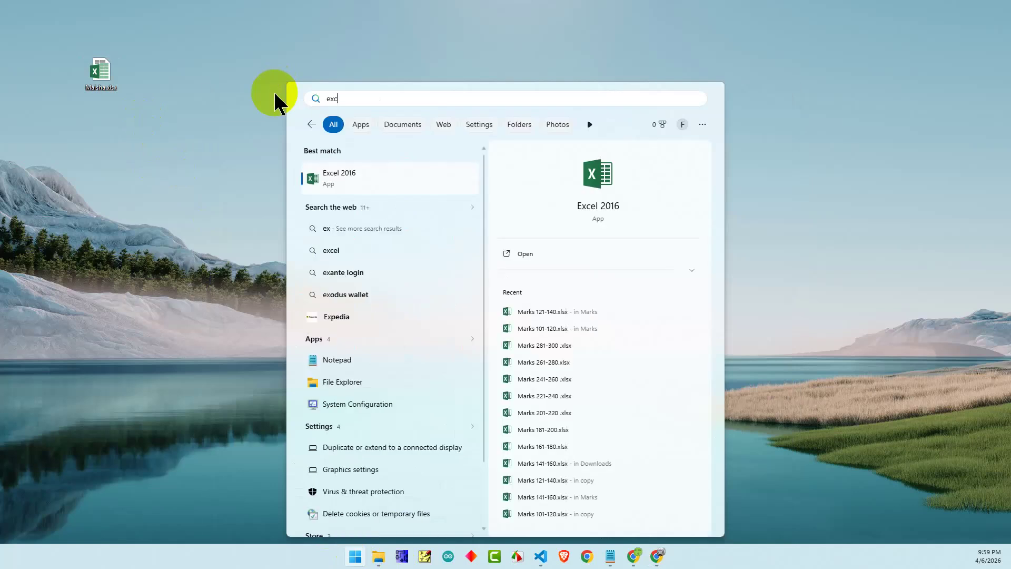
{"action": "type", "text": "el"}
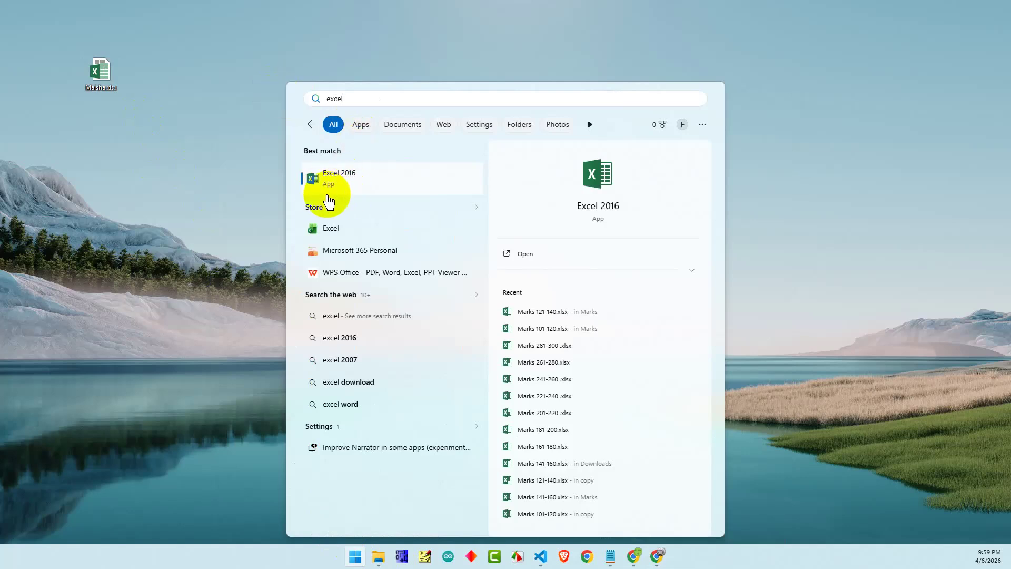
{"action": "left_click", "coordinate": [196, 208]}
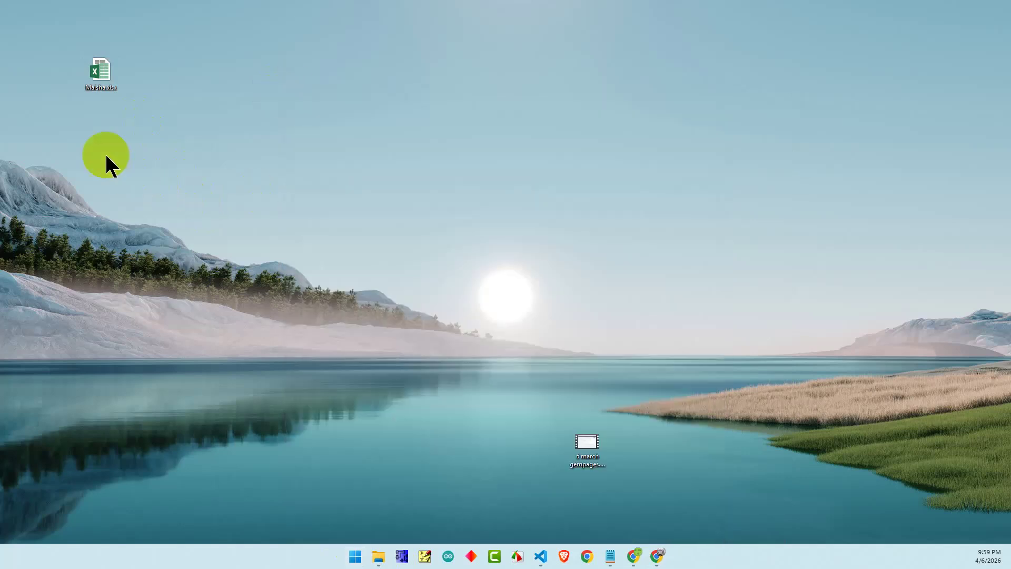
Create a second Microsoft Excel Worksheet on the desktop and clear its name, leaving only the .xlsx extension
{"action": "right_click", "coordinate": [91, 148]}
{"action": "mouse_move", "coordinate": [114, 232]}
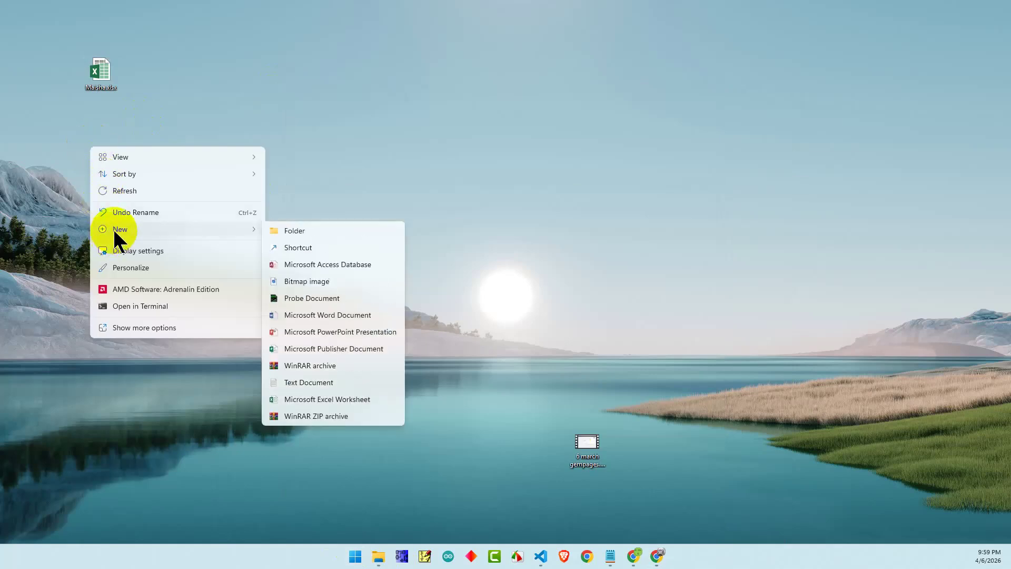
{"action": "left_click", "coordinate": [321, 398]}
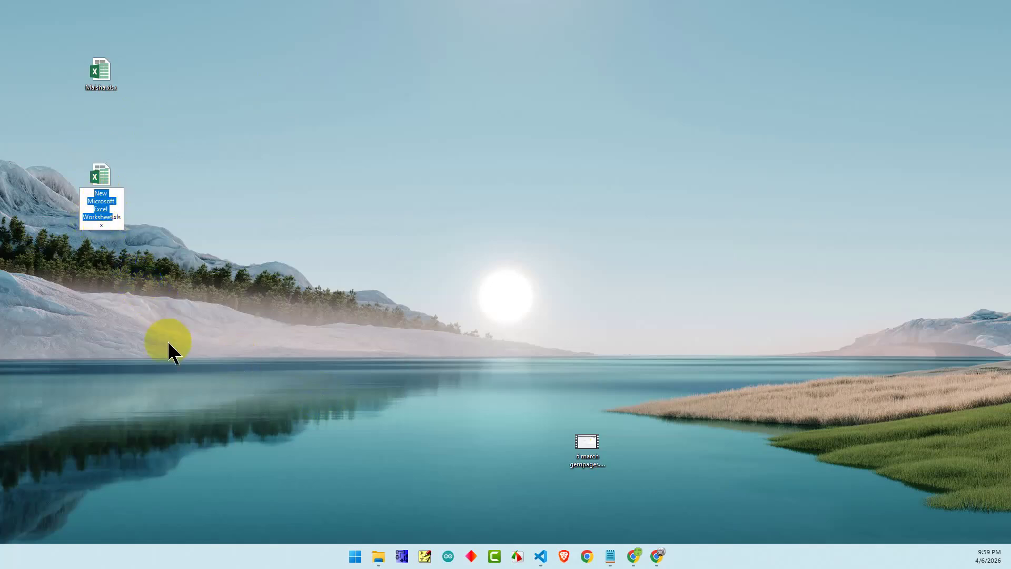
{"action": "type", "text": "m"}
{"action": "key", "text": "BackSpace"}
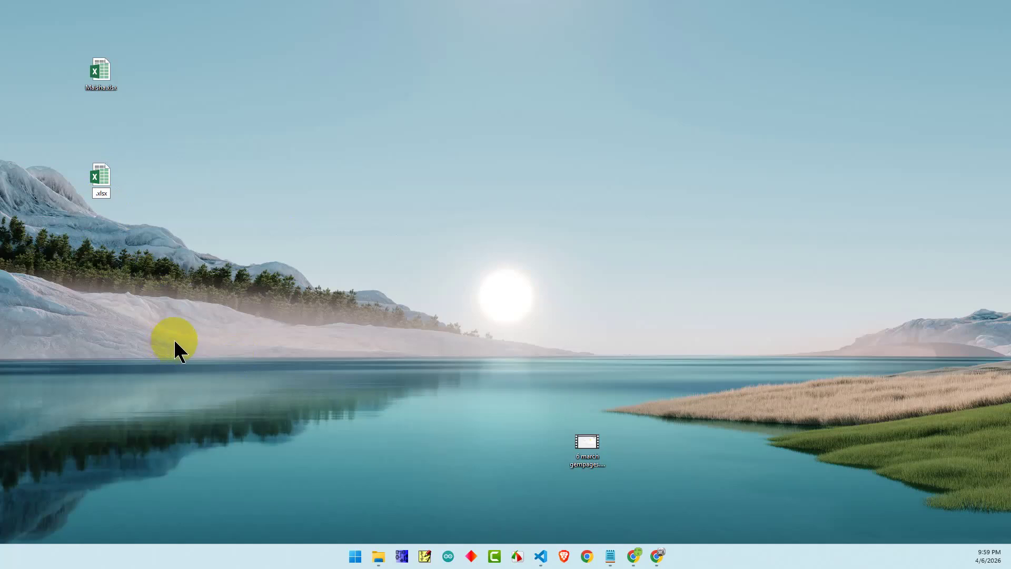
{"action": "key", "text": "Return"}
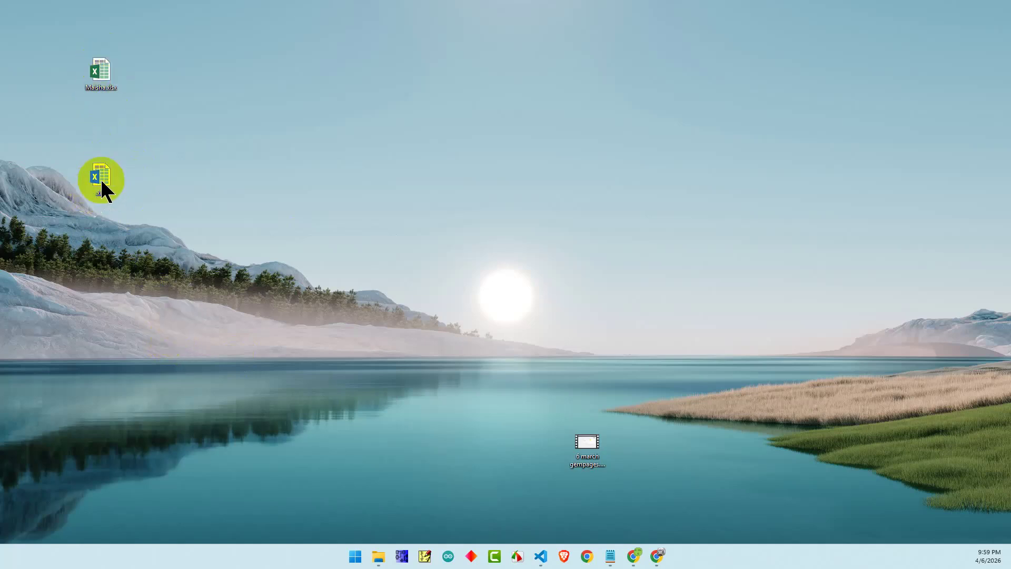
Open the Maisha.xlsx workbook from the desktop, maximize its window and select cell F9
{"action": "double_click", "coordinate": [103, 75]}
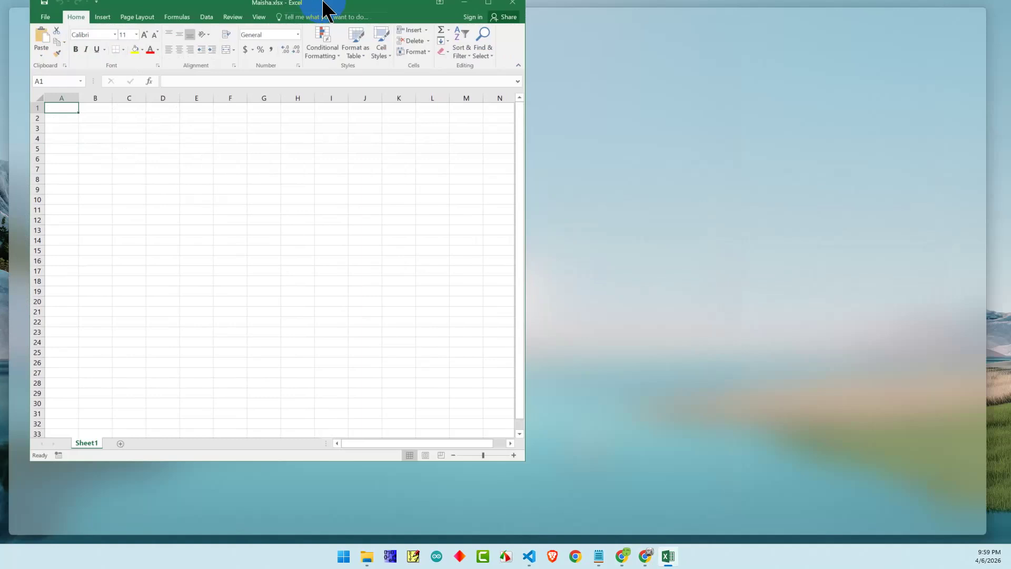
{"action": "double_click", "coordinate": [327, 8]}
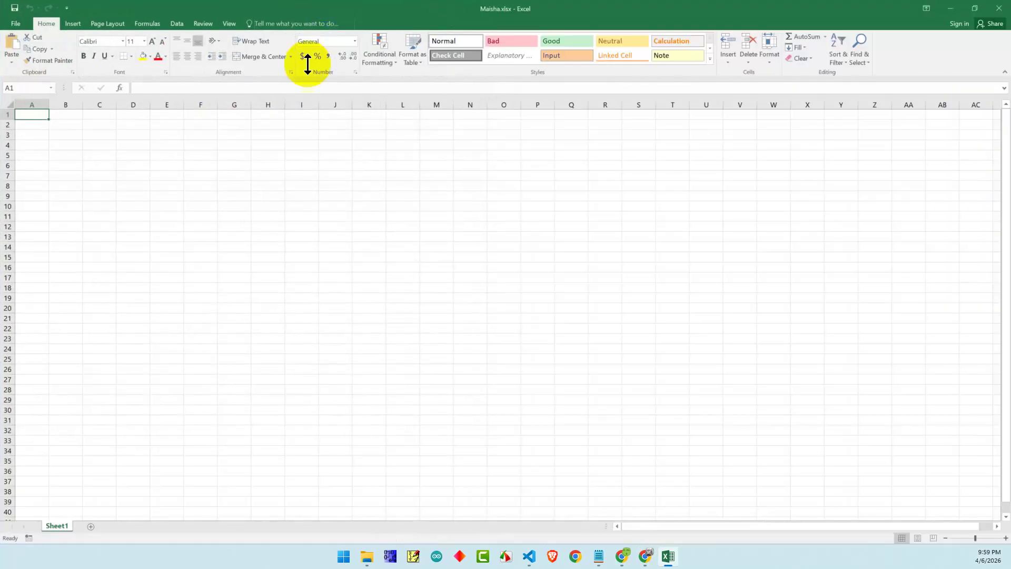
{"action": "left_click", "coordinate": [203, 195]}
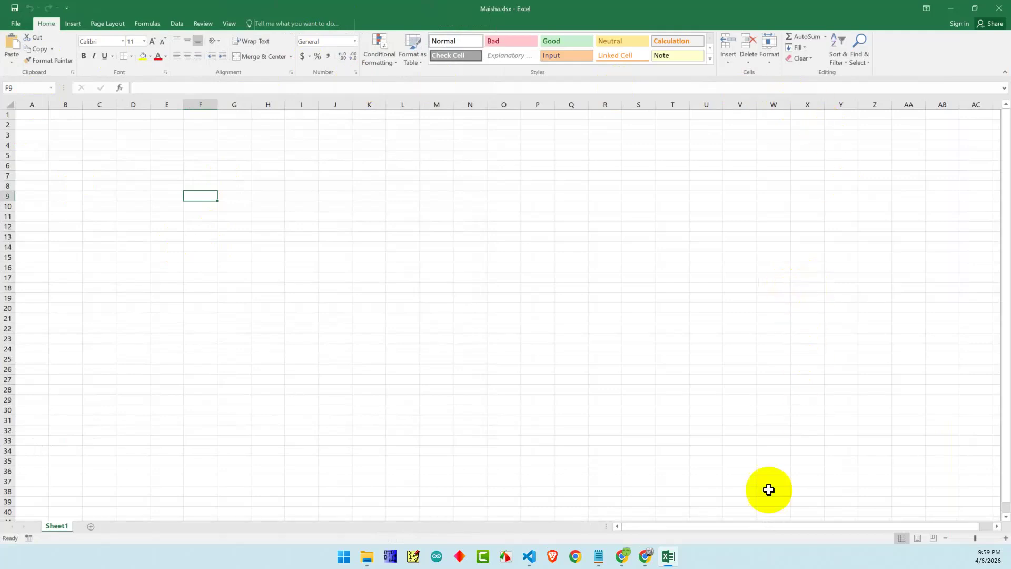
Examine the file options and the Insert, Page Layout, Formulas, Data, Review and View commands, returning to the Home commands with cell C6 selected
{"action": "left_click", "coordinate": [14, 23]}
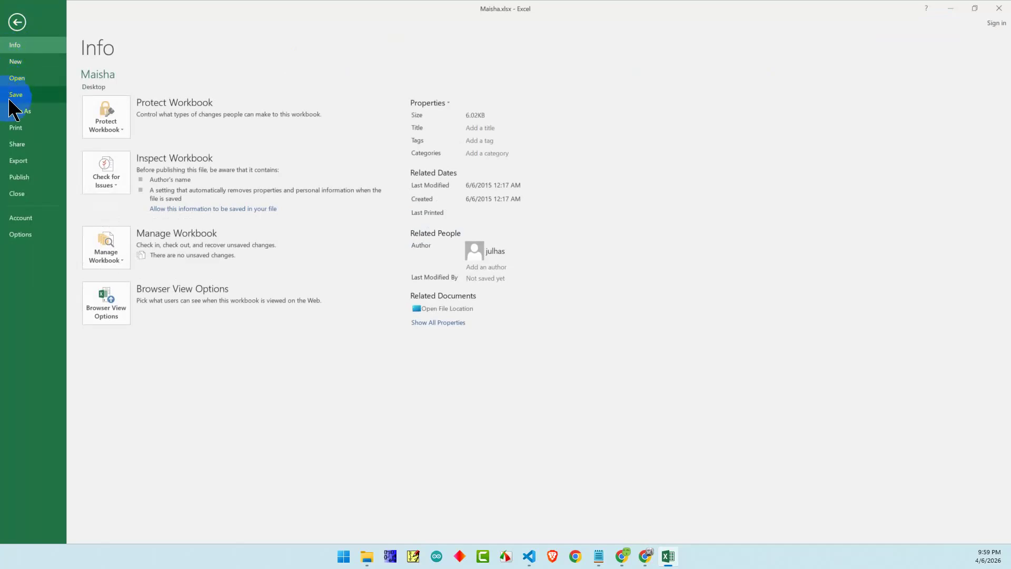
{"action": "left_click", "coordinate": [16, 23]}
{"action": "left_click", "coordinate": [73, 24]}
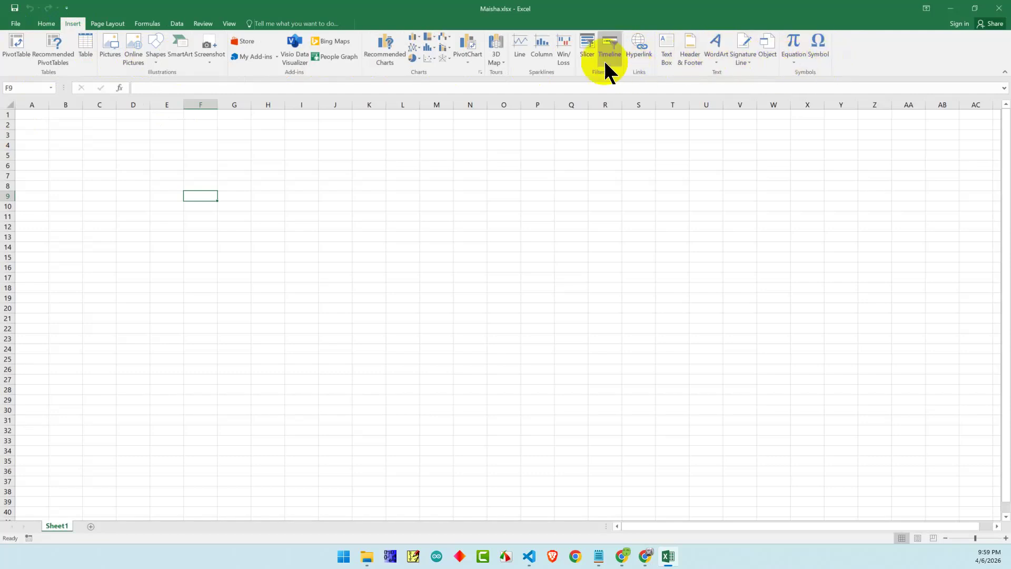
{"action": "left_click", "coordinate": [101, 24]}
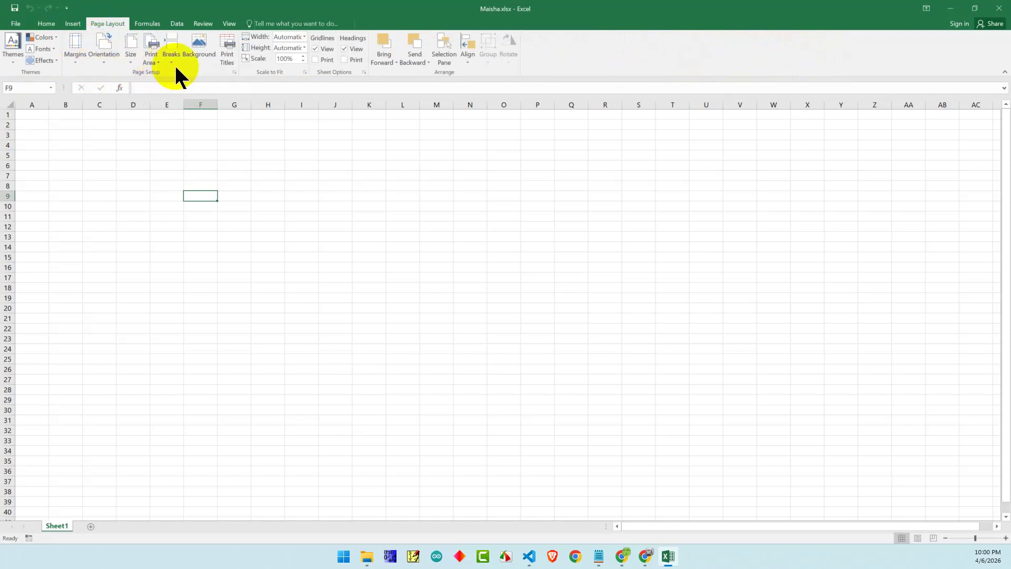
{"action": "left_click", "coordinate": [147, 25]}
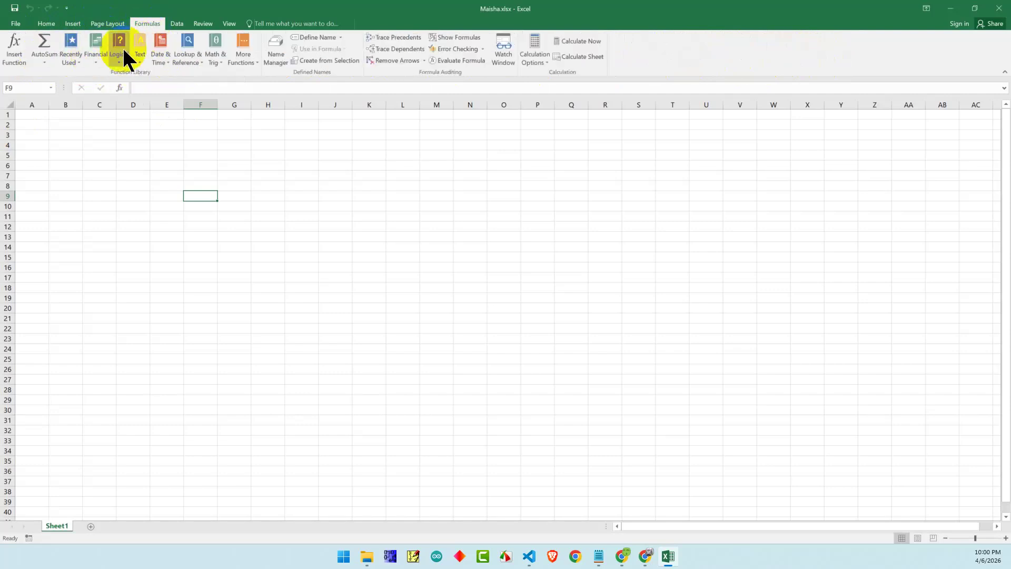
{"action": "left_click", "coordinate": [176, 24]}
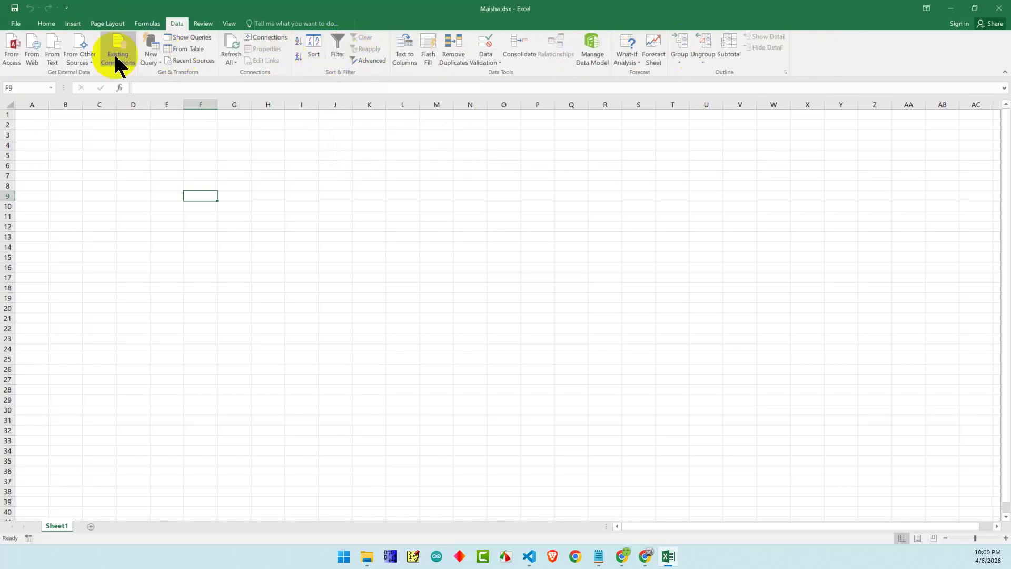
{"action": "left_click", "coordinate": [203, 24]}
{"action": "left_click", "coordinate": [227, 24]}
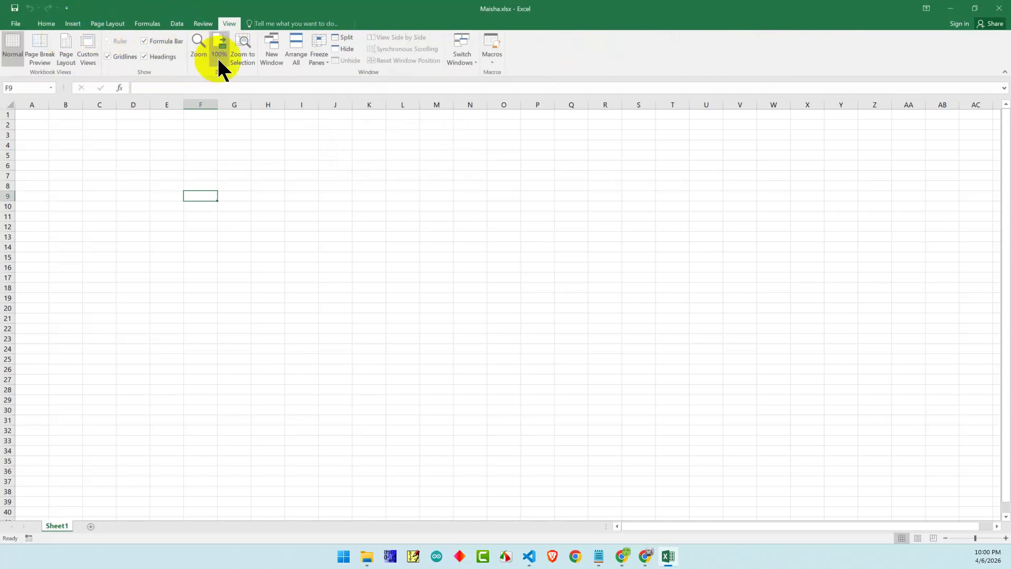
{"action": "left_click", "coordinate": [46, 24]}
{"action": "left_click", "coordinate": [85, 169]}
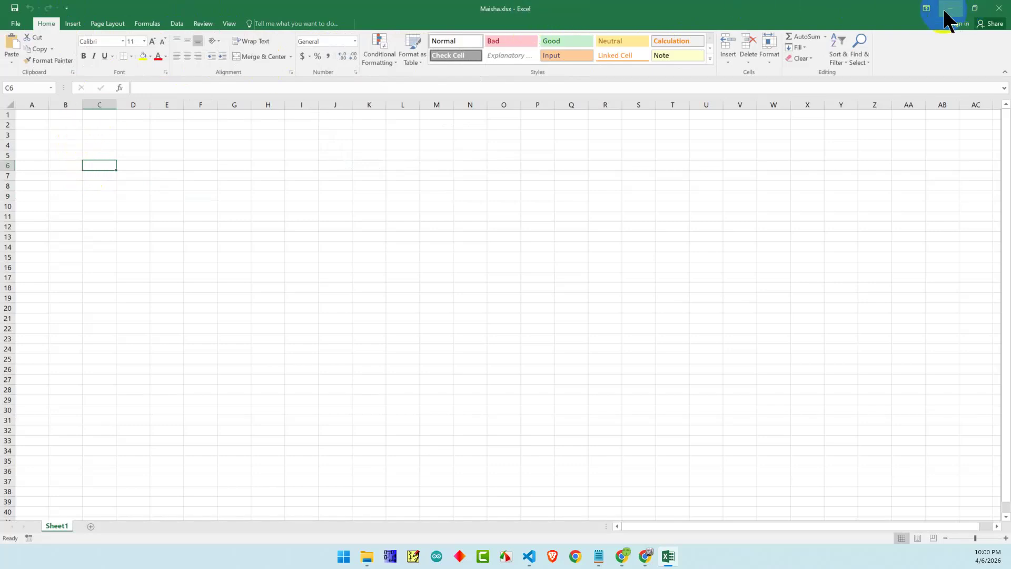
Search Windows for "micros office" and dismiss the search without opening a match
{"action": "left_click", "coordinate": [343, 556]}
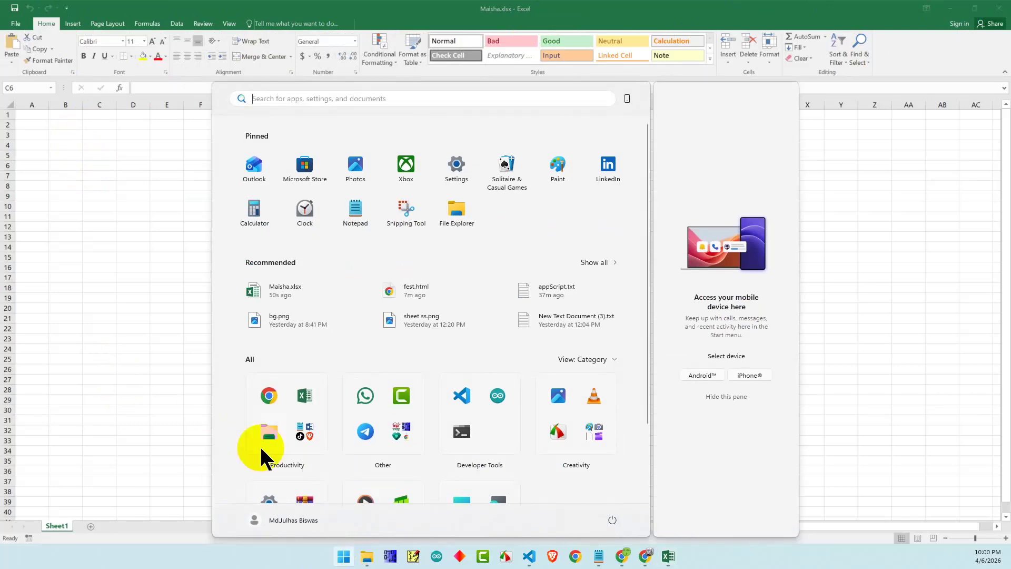
{"action": "type", "text": "micros"}
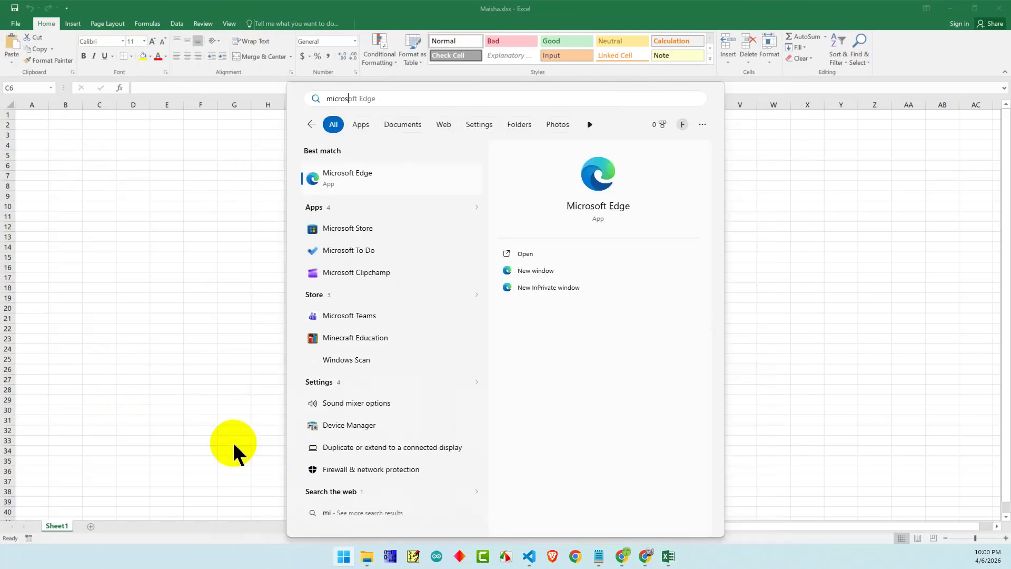
{"action": "type", "text": " office"}
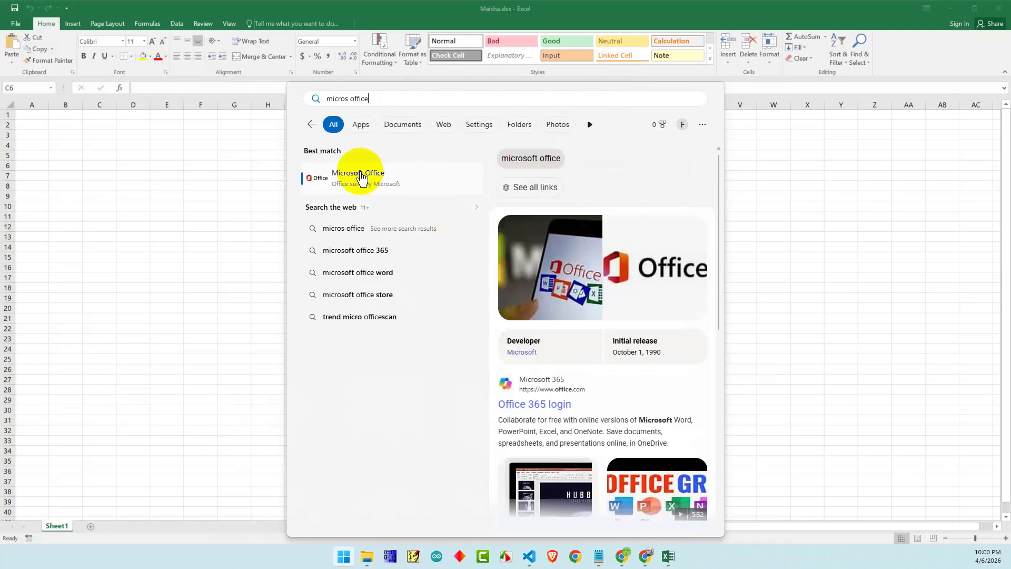
{"action": "left_click", "coordinate": [230, 309]}
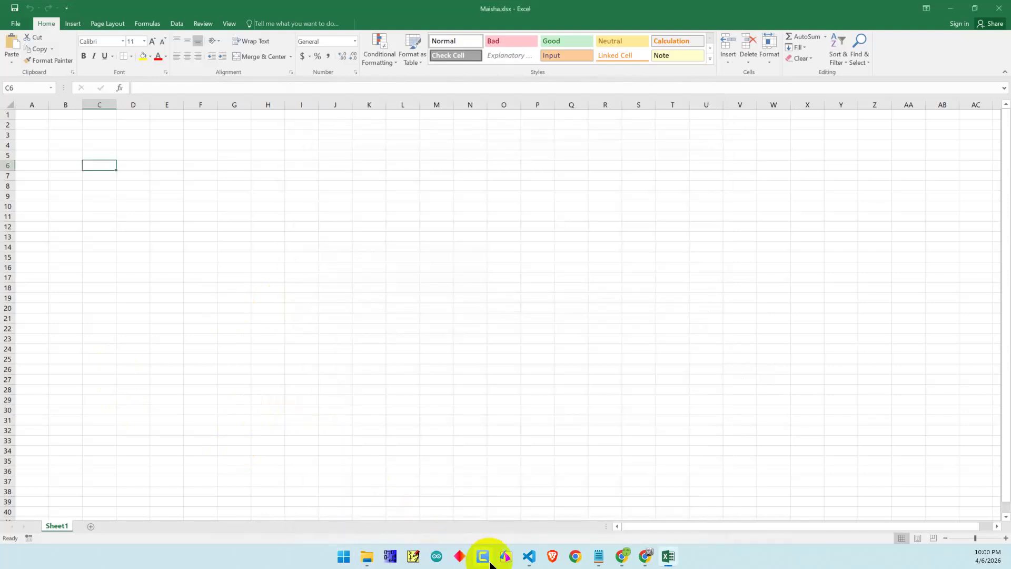
Switch to Google Chrome with a personal profile and search the web for "microsoft office"
{"action": "left_click", "coordinate": [575, 556]}
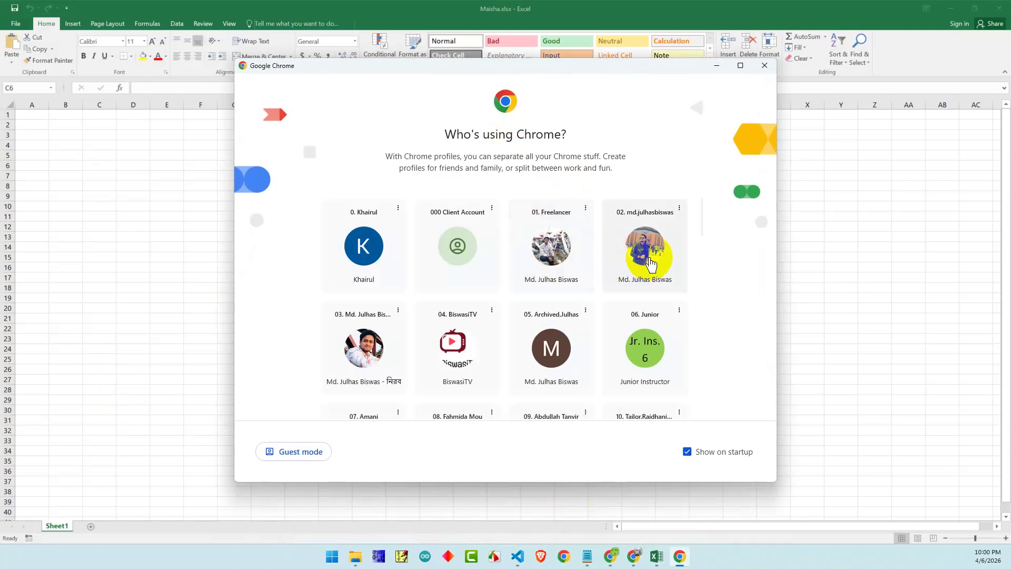
{"action": "left_click", "coordinate": [647, 249]}
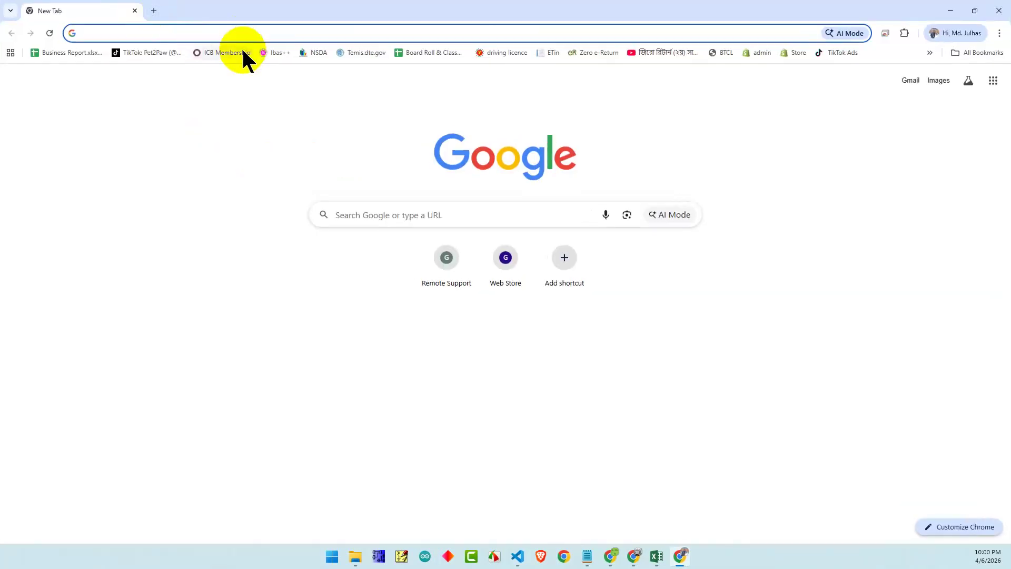
{"action": "type", "text": "microsoft office"}
{"action": "key", "text": "Return"}
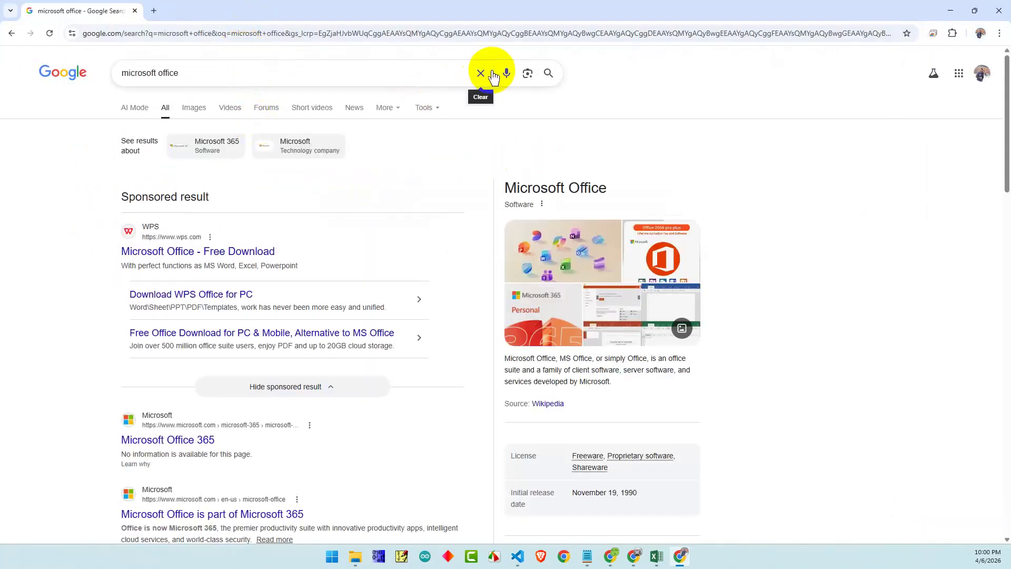
{"action": "left_click", "coordinate": [568, 259]}
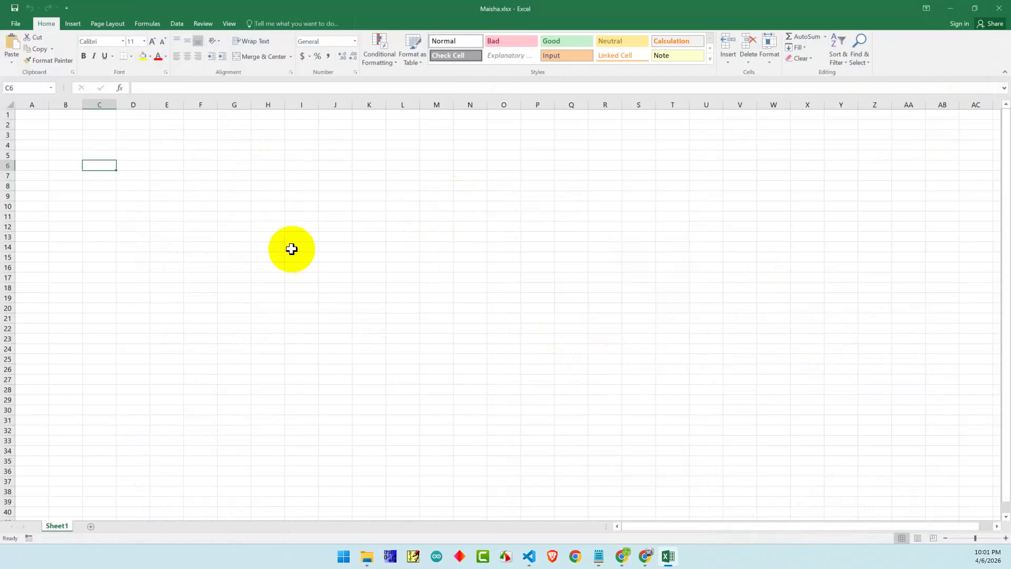
{"action": "left_click", "coordinate": [249, 262]}
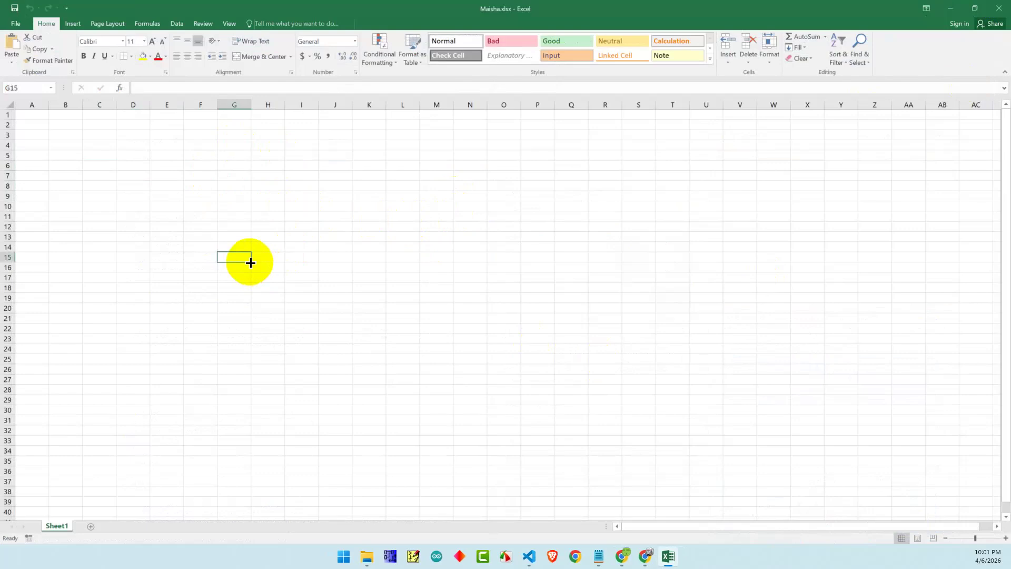
{"action": "left_click", "coordinate": [250, 262]}
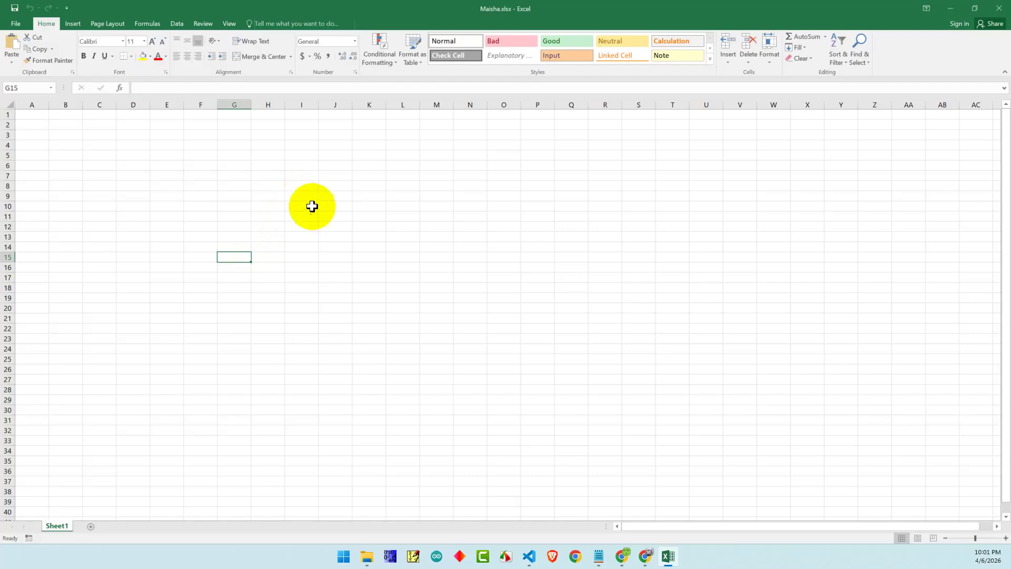
{"action": "left_click", "coordinate": [325, 215]}
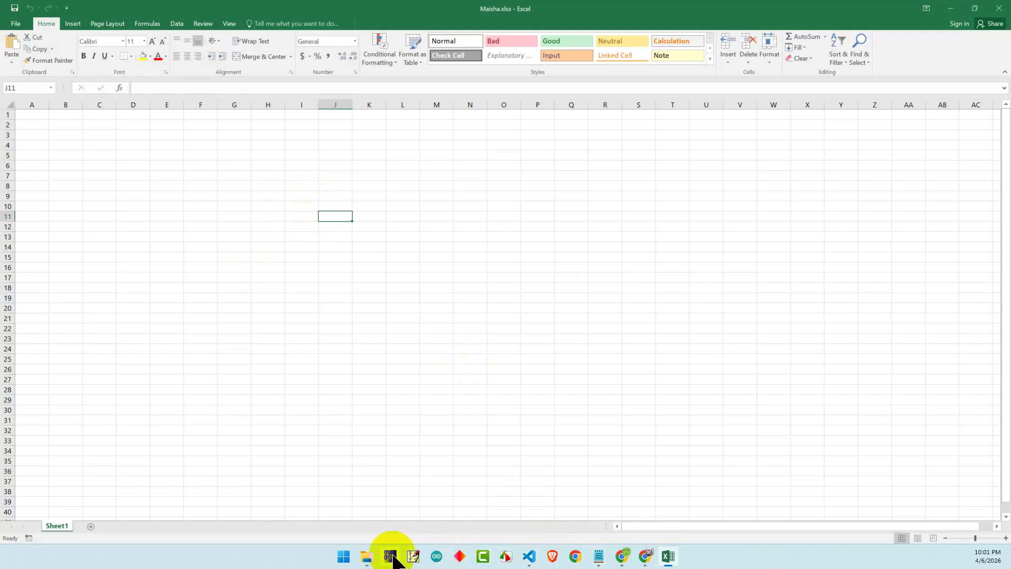
Search Windows for "word" and open Microsoft Word with a blank document
{"action": "left_click", "coordinate": [342, 556]}
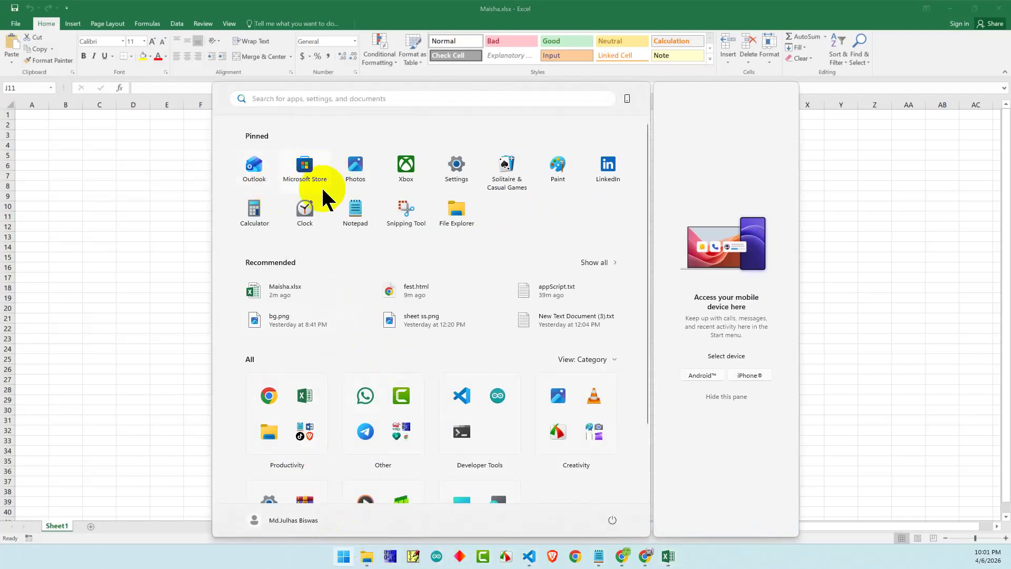
{"action": "type", "text": "word"}
{"action": "key", "text": "Return"}
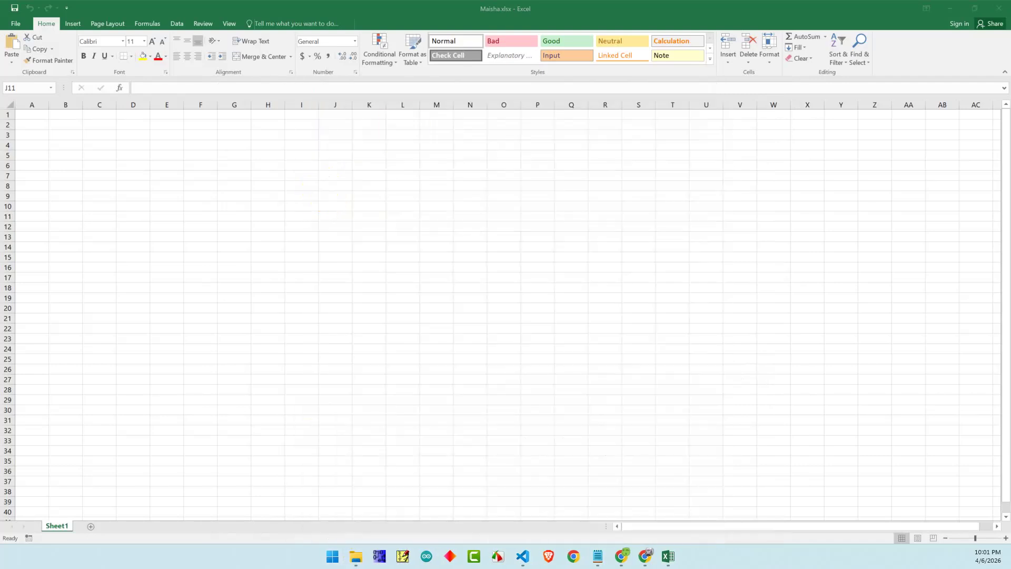
Arrange the Maisha.xlsx workbook and the blank Word document side by side, with Excel on the left half and Word on the right half
{"action": "left_click_drag", "start_coordinate": [375, 124], "coordinate": [502, 123]}
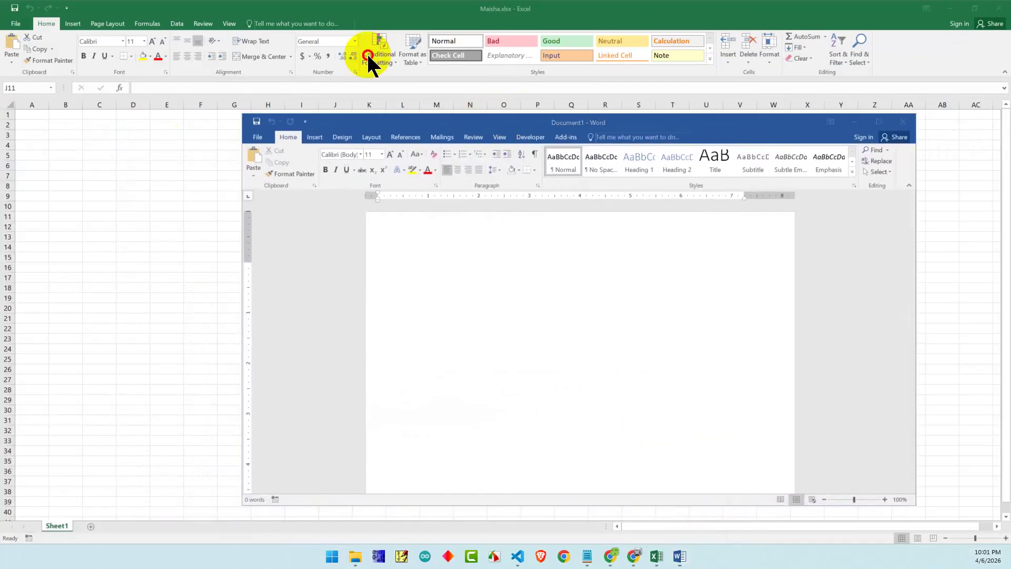
{"action": "left_click_drag", "start_coordinate": [417, 17], "coordinate": [203, 3]}
{"action": "left_click_drag", "start_coordinate": [514, 131], "coordinate": [606, 100]}
{"action": "left_click_drag", "start_coordinate": [334, 272], "coordinate": [410, 267]}
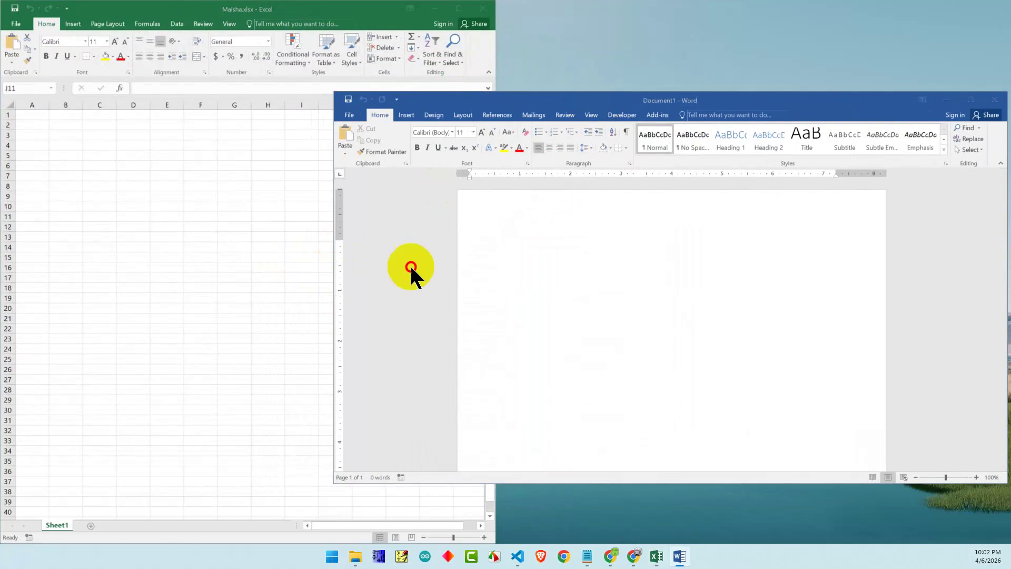
{"action": "left_click_drag", "start_coordinate": [333, 277], "coordinate": [495, 267]}
{"action": "left_click_drag", "start_coordinate": [678, 92], "coordinate": [680, 1]}
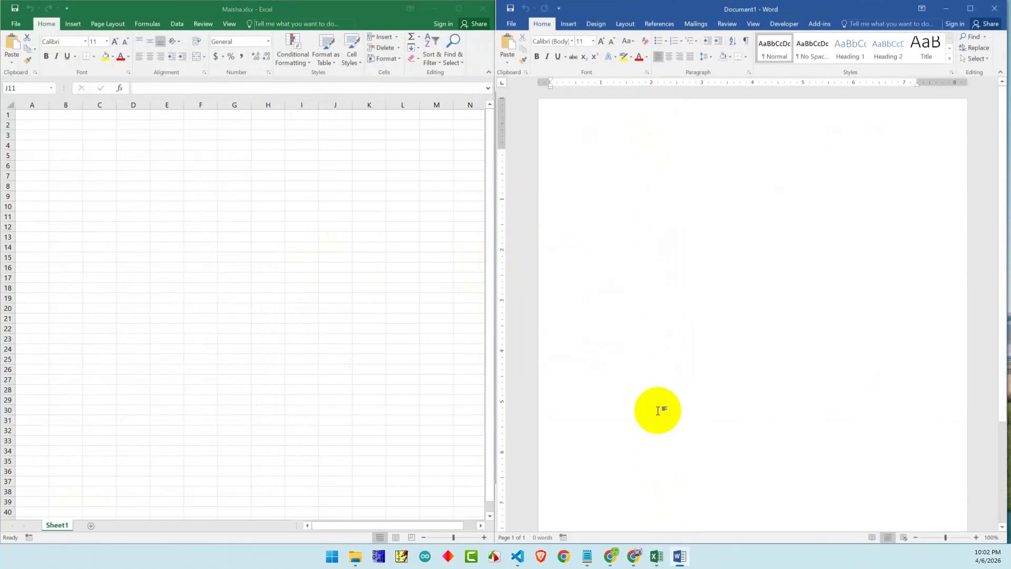
Insert a table with three columns and eight rows into the blank Word document
{"action": "left_click", "coordinate": [608, 218]}
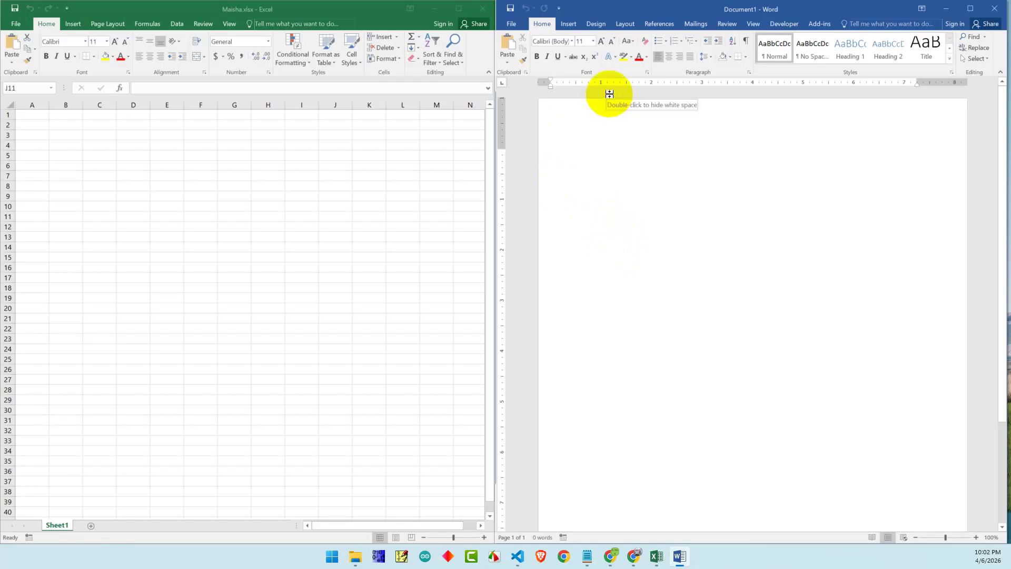
{"action": "left_click", "coordinate": [568, 24]}
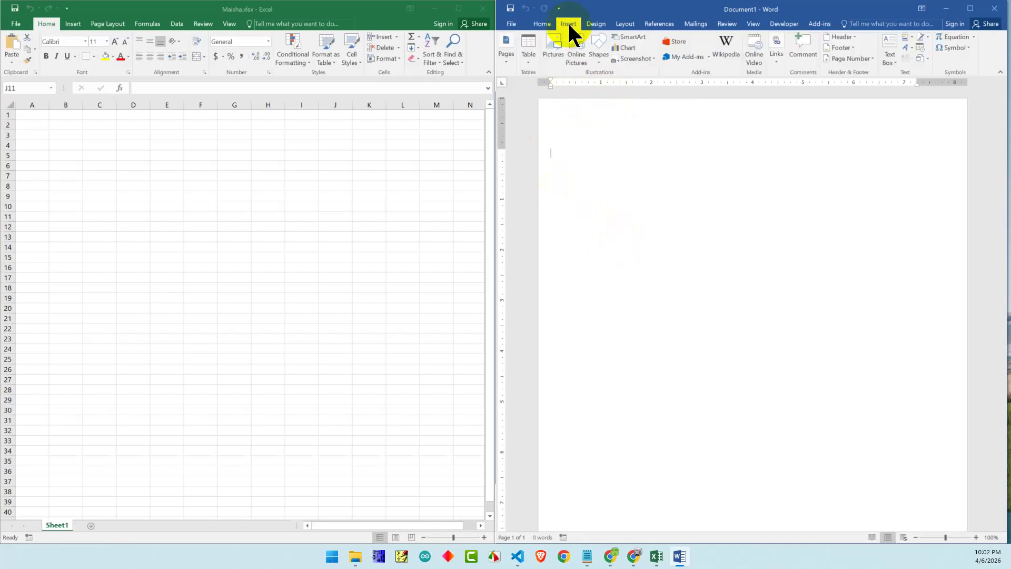
{"action": "left_click", "coordinate": [529, 61]}
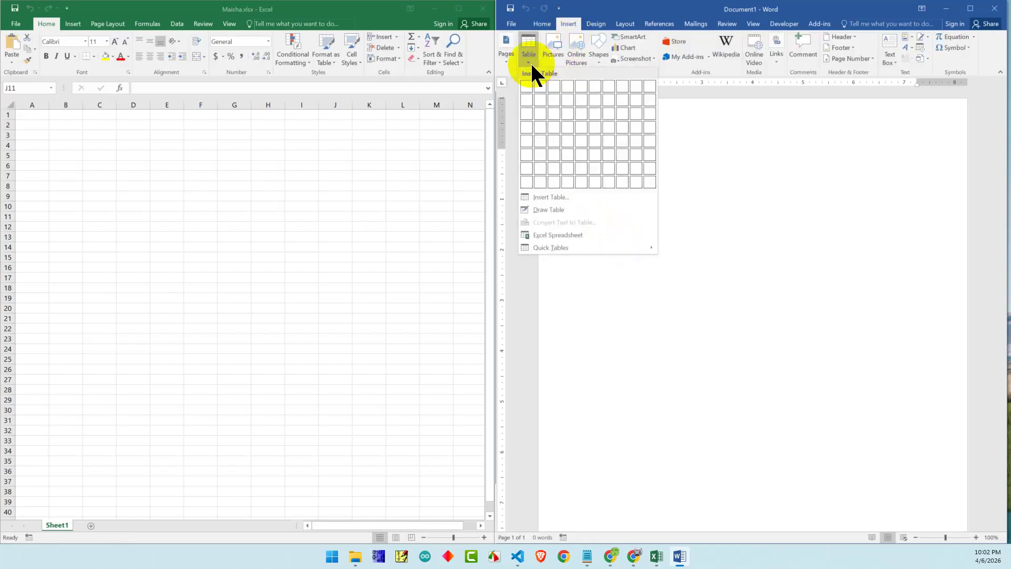
{"action": "left_click", "coordinate": [555, 181]}
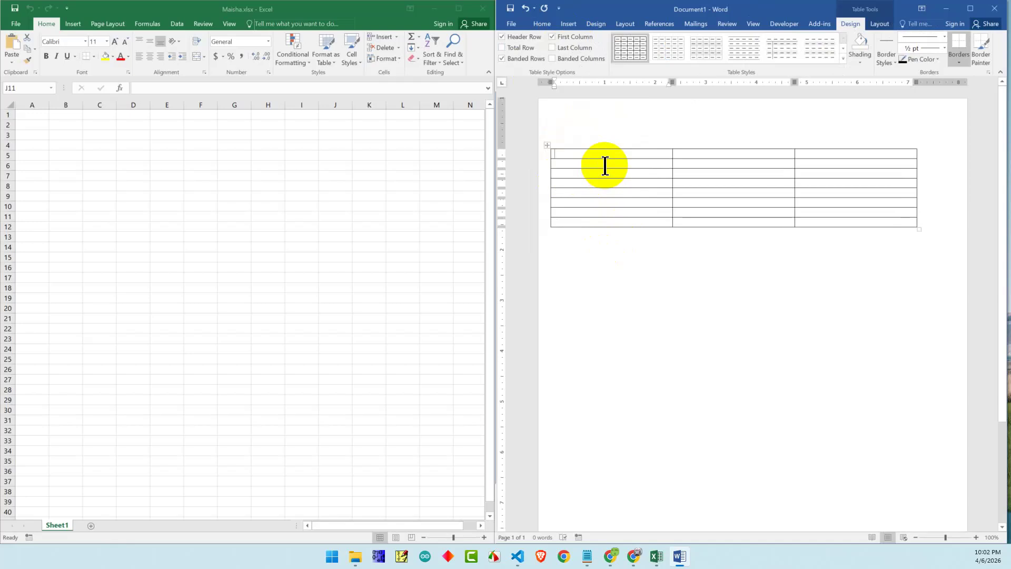
Fill the table's first column with SL and 1 to 4, and the second with Month, January and February
{"action": "type", "text": "SL"}
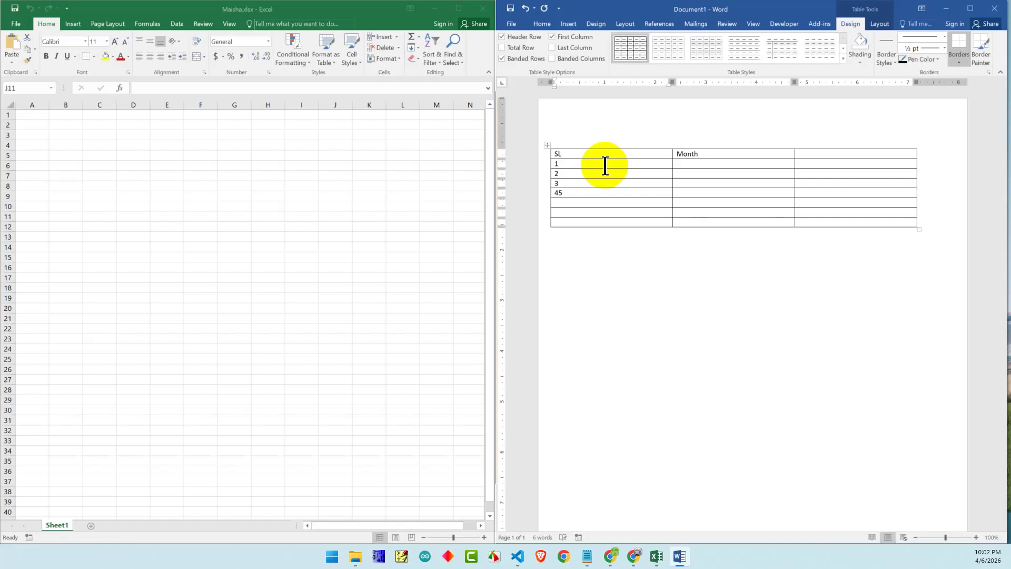
{"action": "key", "text": "BackSpace"}
{"action": "left_click", "coordinate": [702, 164]}
{"action": "type", "text": "January"}
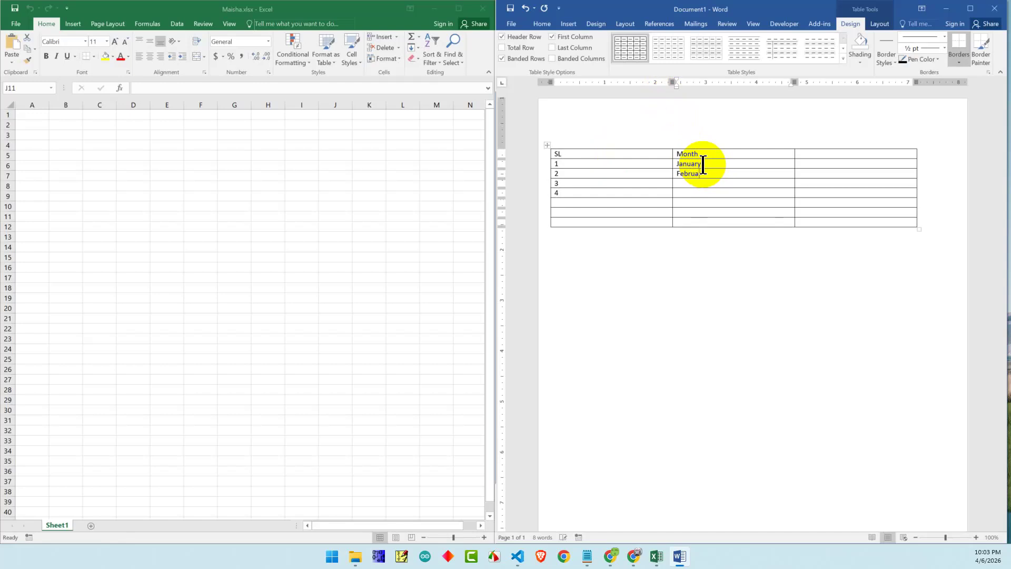
In the Excel sheet, enter 1, 2 and 3 in A1:A3 and extend the number series down to A35
{"action": "left_click", "coordinate": [172, 151]}
{"action": "left_click", "coordinate": [33, 117]}
{"action": "type", "text": "1"}
{"action": "key", "text": "Return"}
{"action": "type", "text": "2"}
{"action": "key", "text": "Return"}
{"action": "left_click_drag", "start_coordinate": [38, 112], "coordinate": [39, 136]}
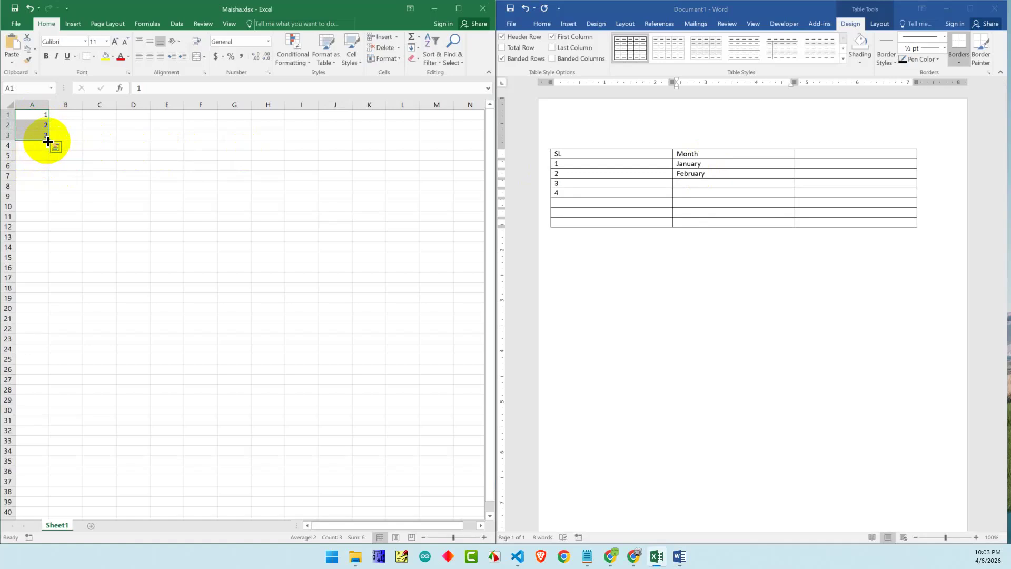
{"action": "left_click_drag", "start_coordinate": [47, 141], "coordinate": [40, 461]}
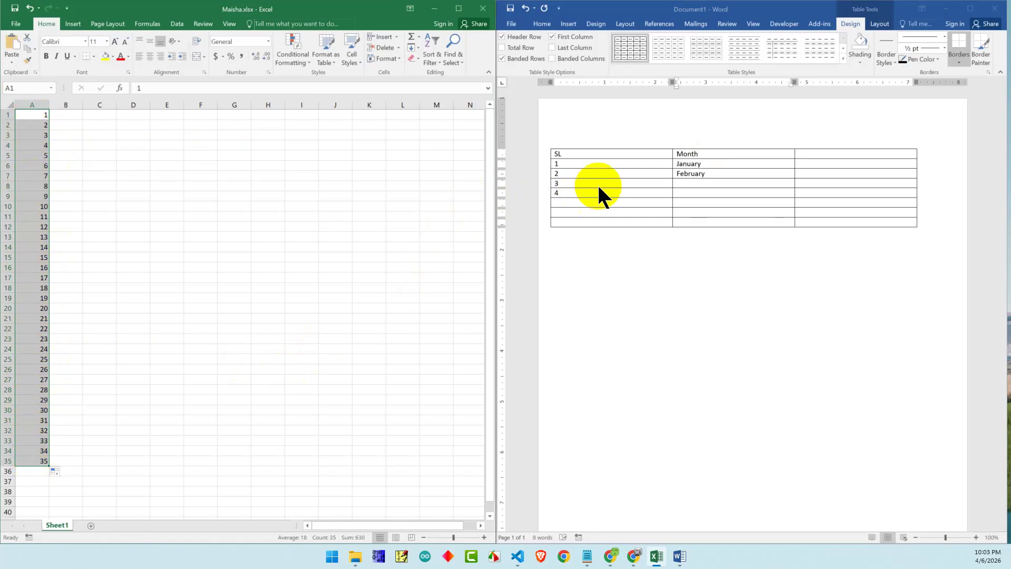
Copy the numbers in A1:A9 and paste them over the Word table cells below the SL heading
{"action": "left_click", "coordinate": [133, 236]}
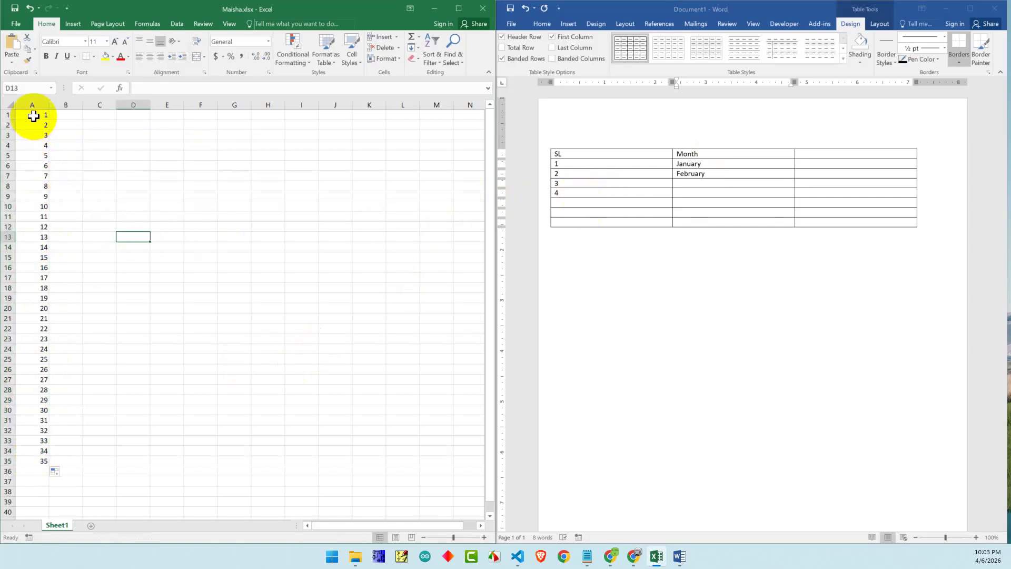
{"action": "left_click_drag", "start_coordinate": [31, 115], "coordinate": [35, 179]}
{"action": "key", "text": "ctrl+c"}
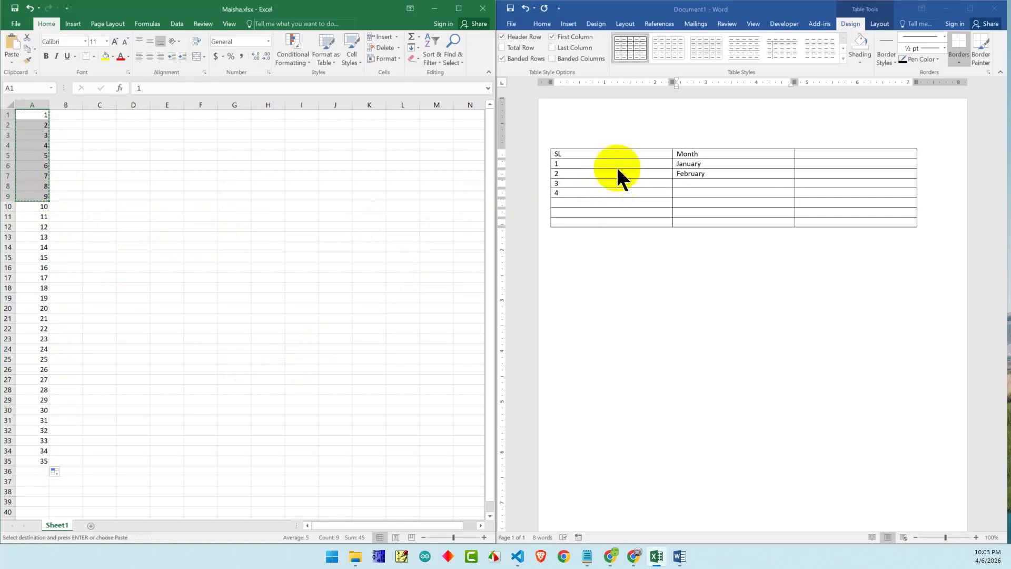
{"action": "left_click", "coordinate": [576, 162]}
{"action": "left_click", "coordinate": [557, 164]}
{"action": "left_click_drag", "start_coordinate": [553, 163], "coordinate": [559, 219]}
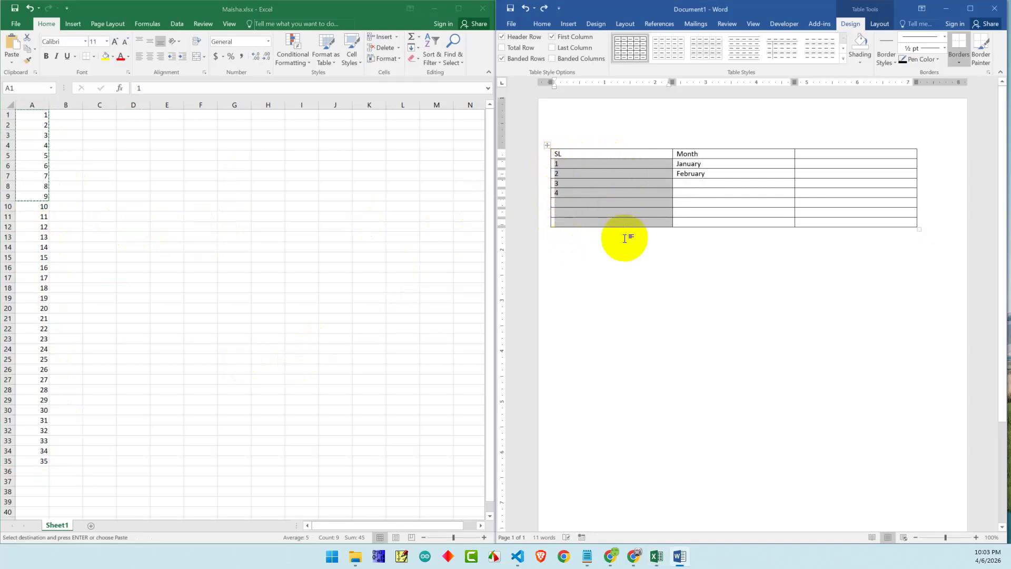
{"action": "key", "text": "ctrl+v"}
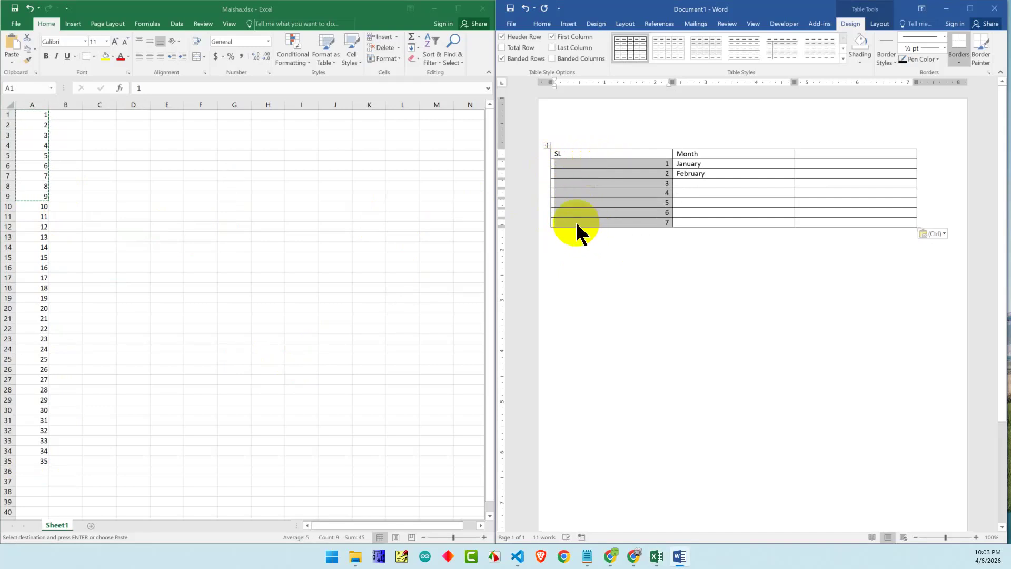
In the Excel sheet, enter January, February and March in D2:D4 and extend the month series down to D32
{"action": "left_click", "coordinate": [123, 127]}
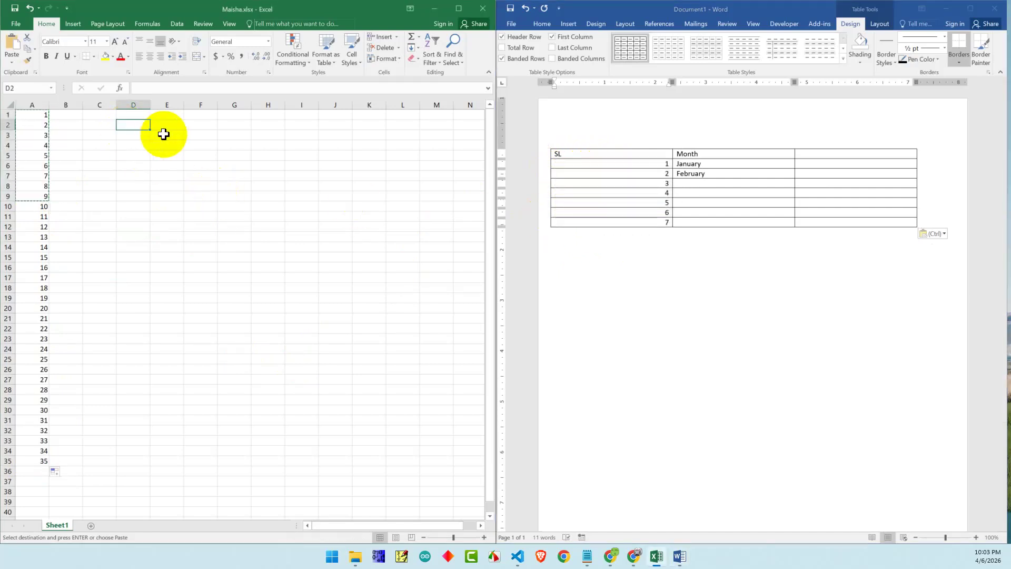
{"action": "type", "text": "January"}
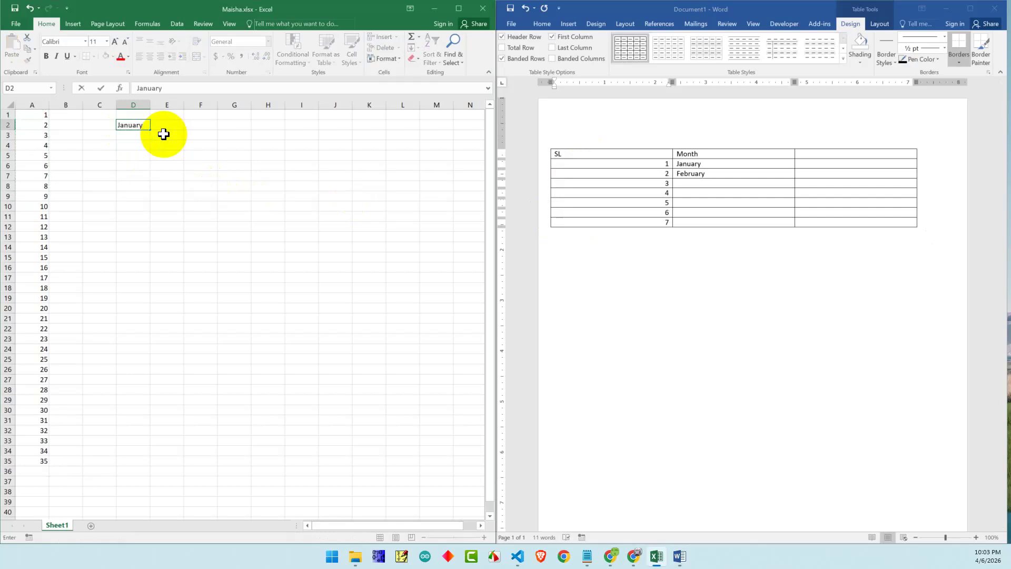
{"action": "key", "text": "Return"}
{"action": "type", "text": "February"}
{"action": "key", "text": "Return"}
{"action": "type", "text": "Mar"}
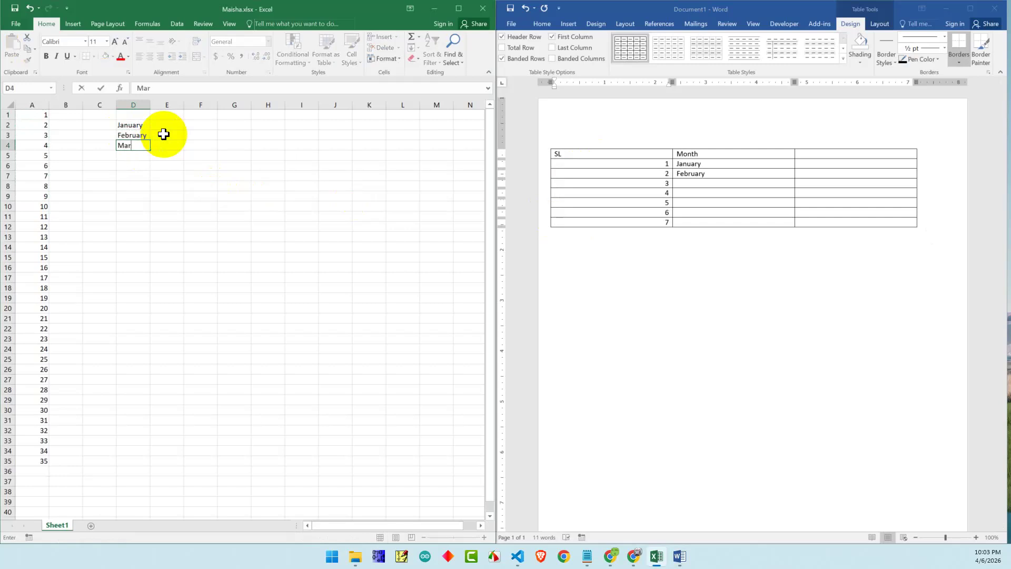
{"action": "type", "text": "ch"}
{"action": "left_click_drag", "start_coordinate": [135, 128], "coordinate": [153, 433]}
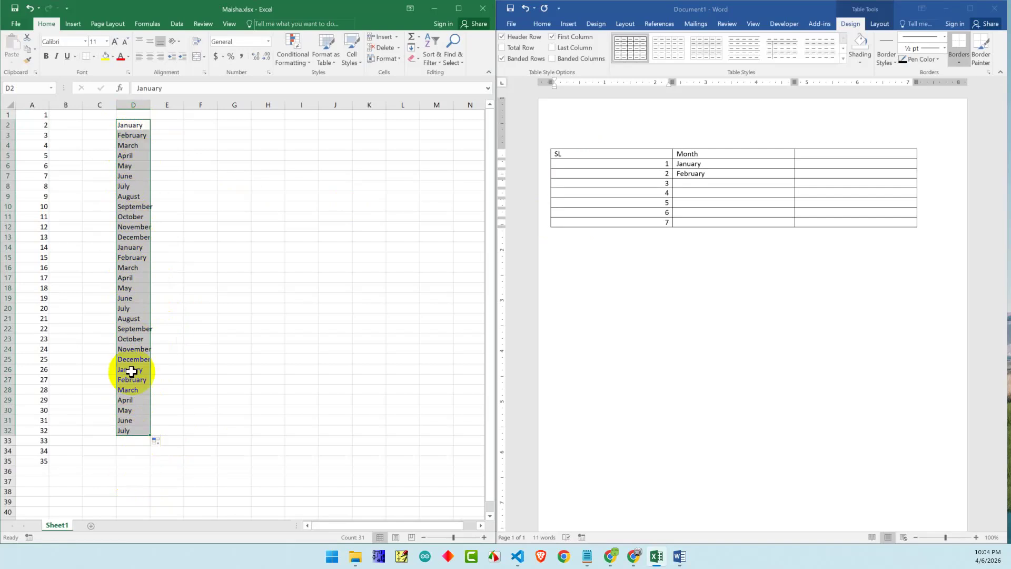
Copy the months January to December from D2:D13 and paste them into the Word table cells below the Month heading
{"action": "left_click", "coordinate": [205, 187]}
{"action": "left_click", "coordinate": [129, 125]}
{"action": "left_click_drag", "start_coordinate": [129, 125], "coordinate": [131, 205]}
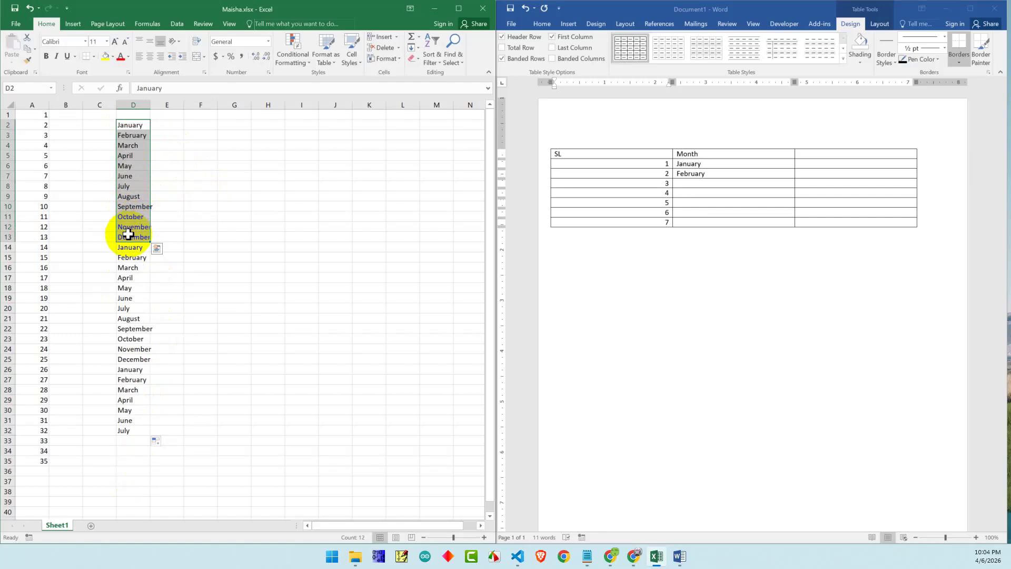
{"action": "key", "text": "ctrl+c"}
{"action": "left_click", "coordinate": [695, 153]}
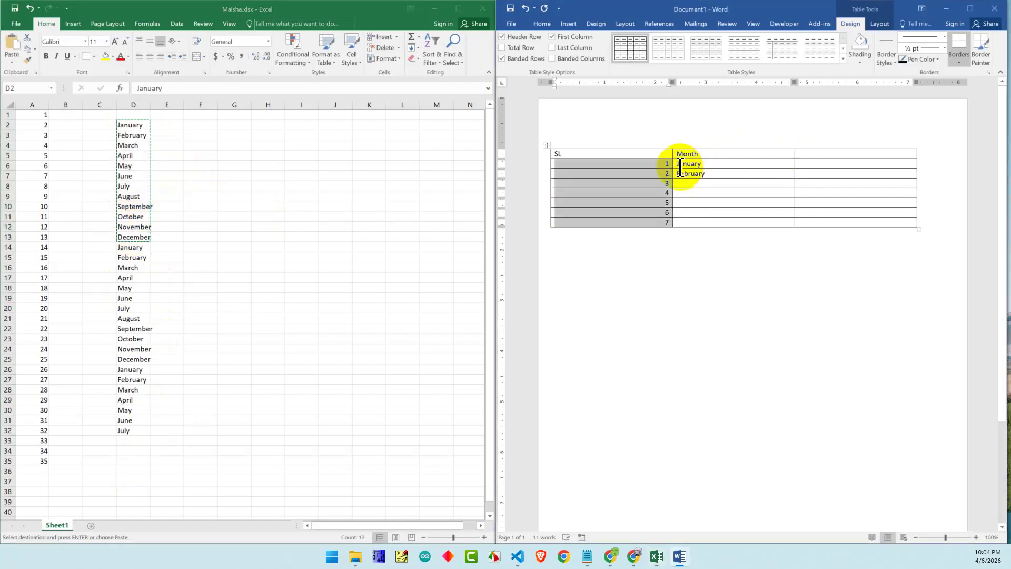
{"action": "left_click_drag", "start_coordinate": [679, 168], "coordinate": [707, 225]}
{"action": "key", "text": "ctrl+v"}
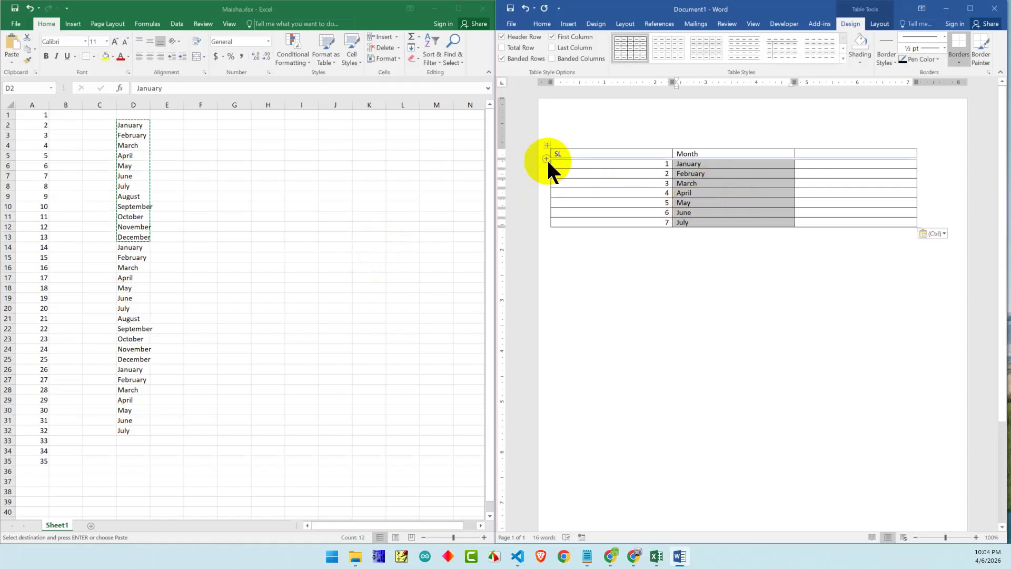
Maximize the Maisha.xlsx window and select the empty cell G2
{"action": "left_click", "coordinate": [338, 184]}
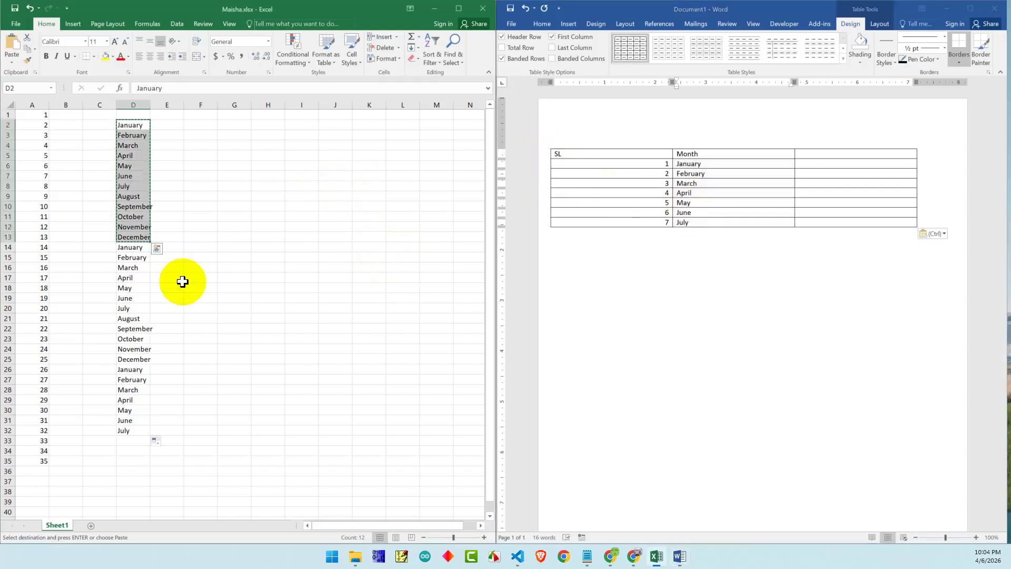
{"action": "mouse_move", "coordinate": [458, 11]}
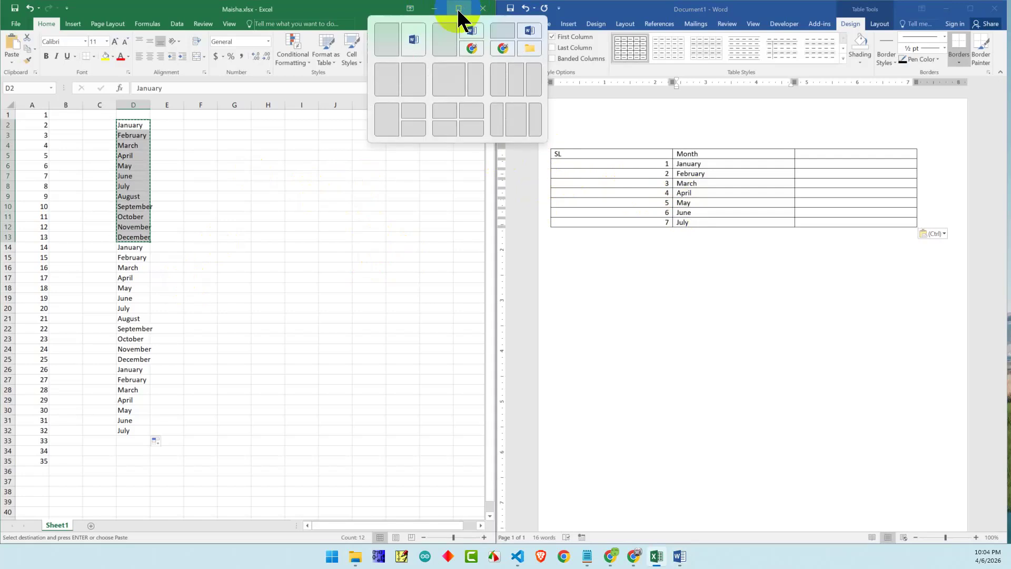
{"action": "left_click", "coordinate": [458, 10]}
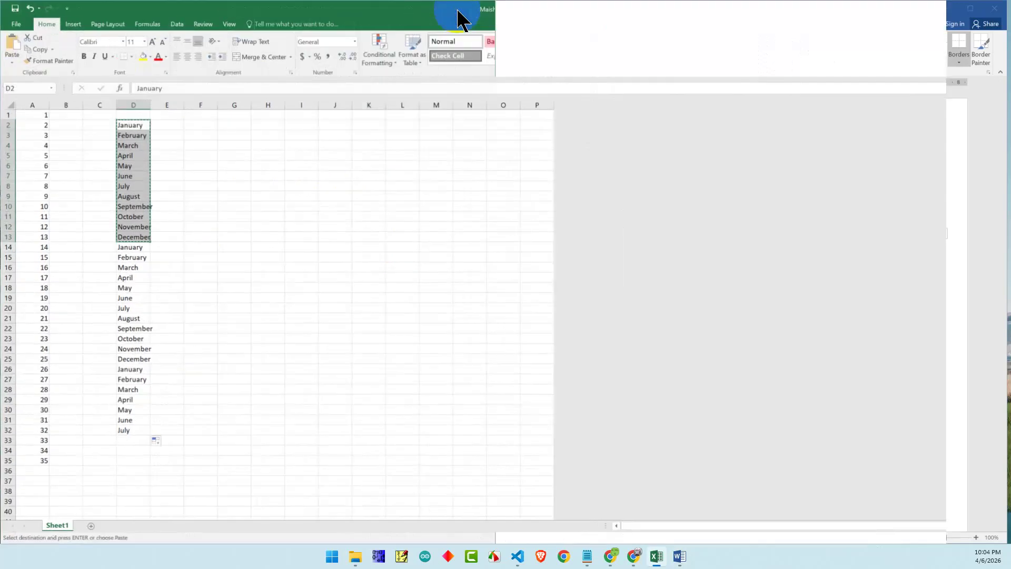
{"action": "left_click", "coordinate": [187, 389]}
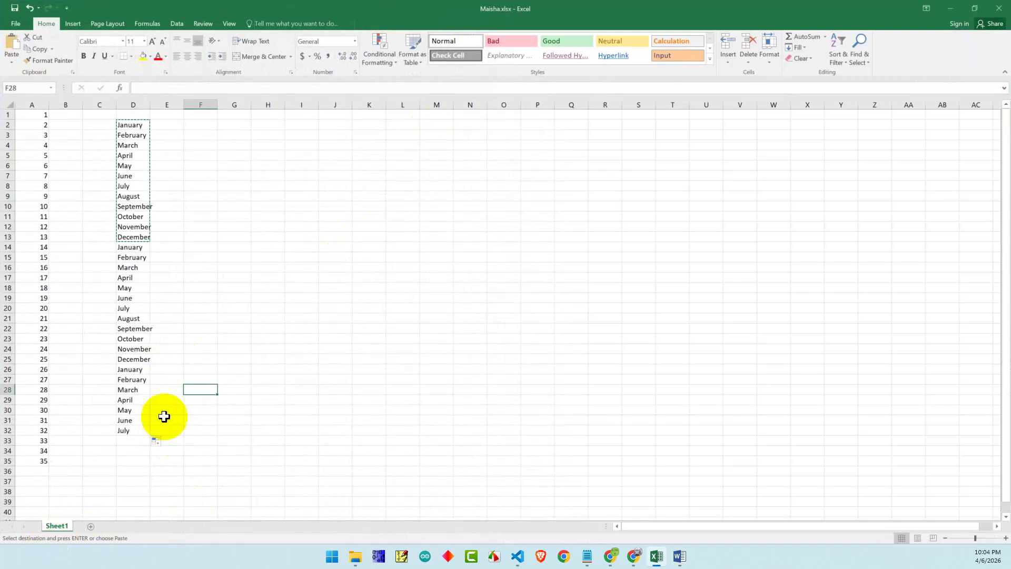
{"action": "left_click", "coordinate": [240, 329]}
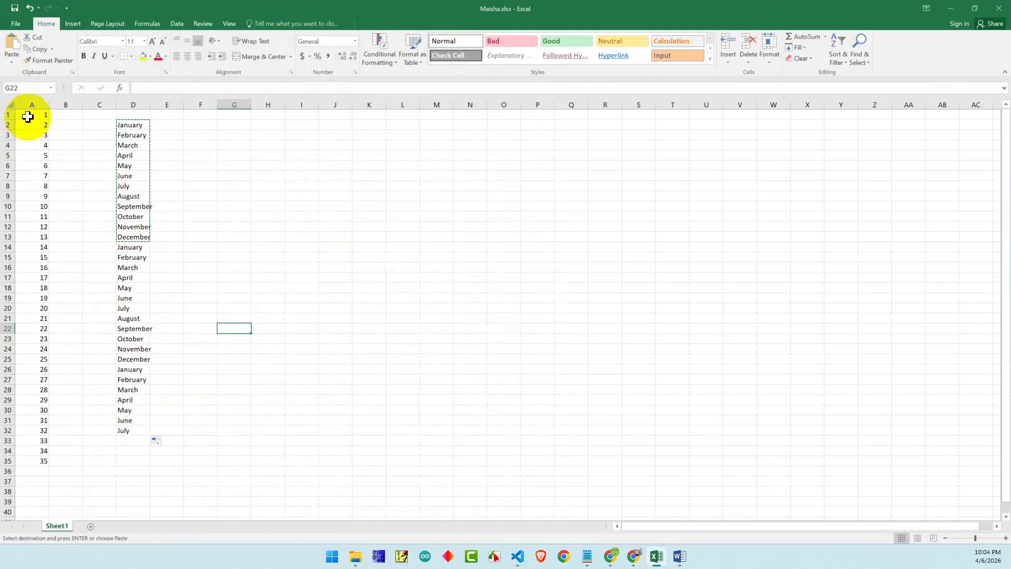
{"action": "left_click", "coordinate": [200, 146]}
{"action": "left_click", "coordinate": [234, 146]}
{"action": "left_click", "coordinate": [245, 125]}
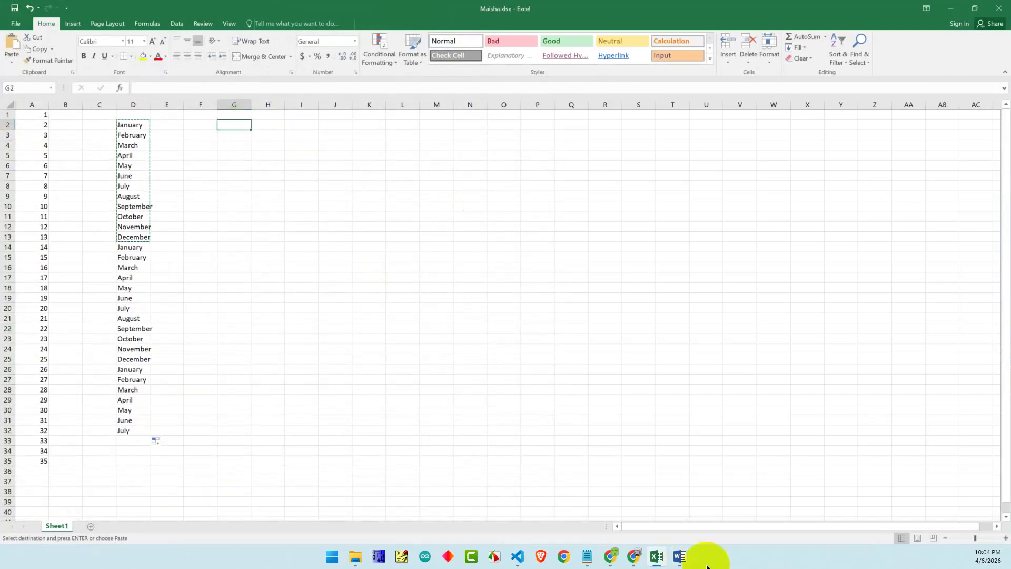
Switch to the Word document to review its SL and Month table, and minimize it to return to Excel
{"action": "left_click", "coordinate": [673, 557]}
{"action": "left_click", "coordinate": [582, 157]}
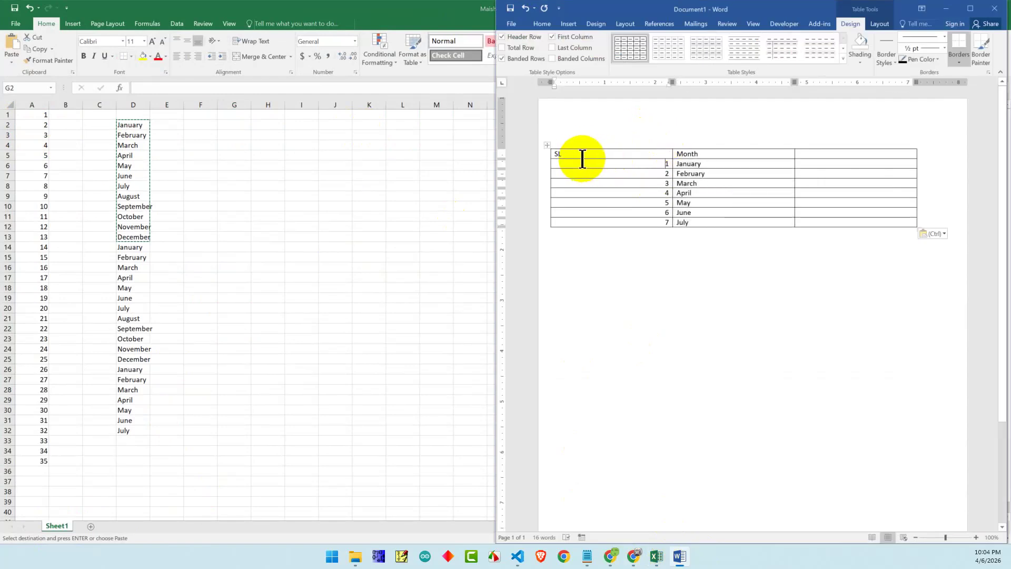
{"action": "left_click", "coordinate": [641, 171]}
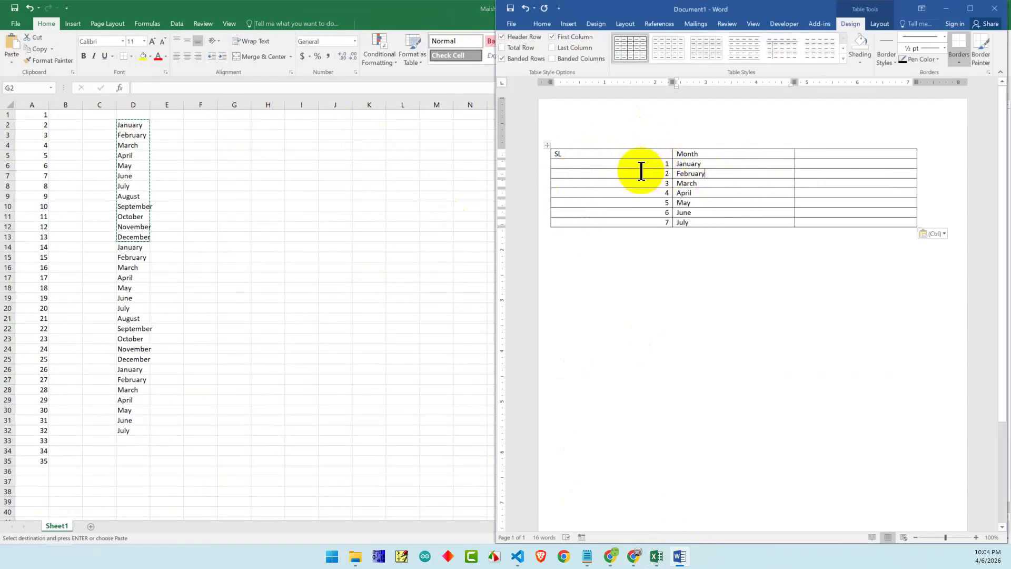
{"action": "left_click", "coordinate": [946, 8]}
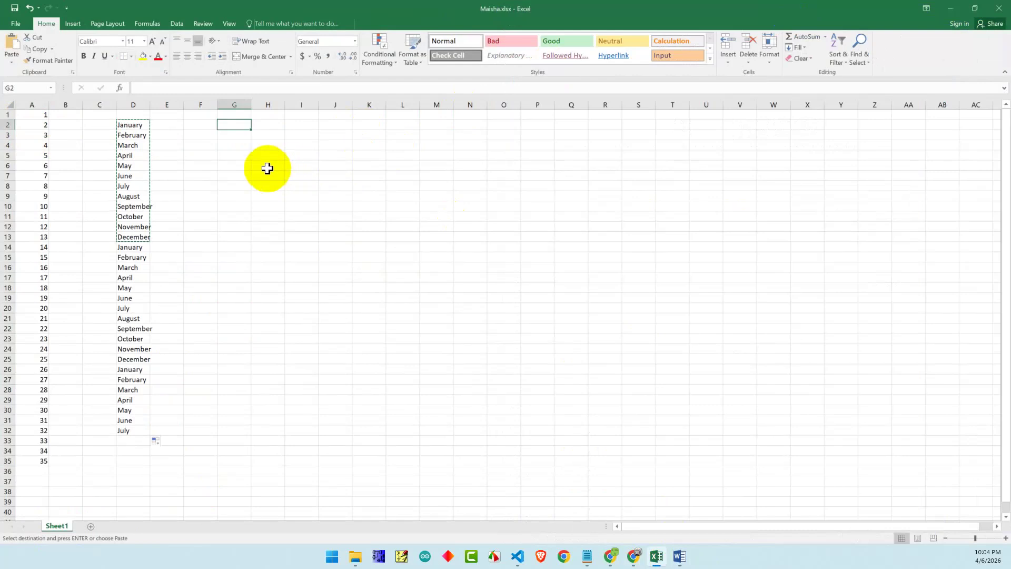
Select several empty cells to the right of the month list, ending with the whole of column I
{"action": "left_click", "coordinate": [264, 126]}
{"action": "left_click", "coordinate": [307, 127]}
{"action": "left_click", "coordinate": [339, 131]}
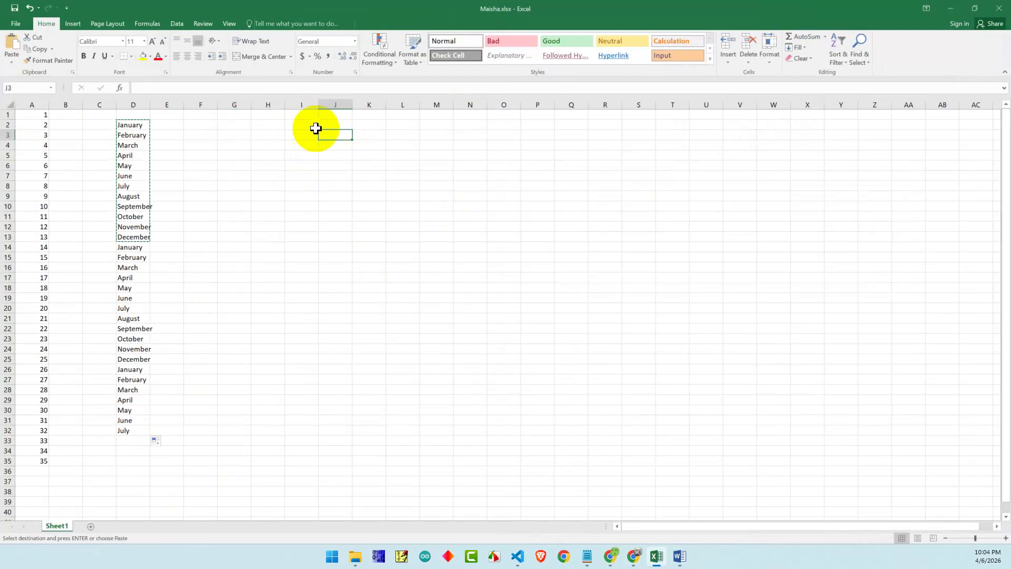
{"action": "left_click", "coordinate": [298, 128]}
{"action": "left_click", "coordinate": [301, 104]}
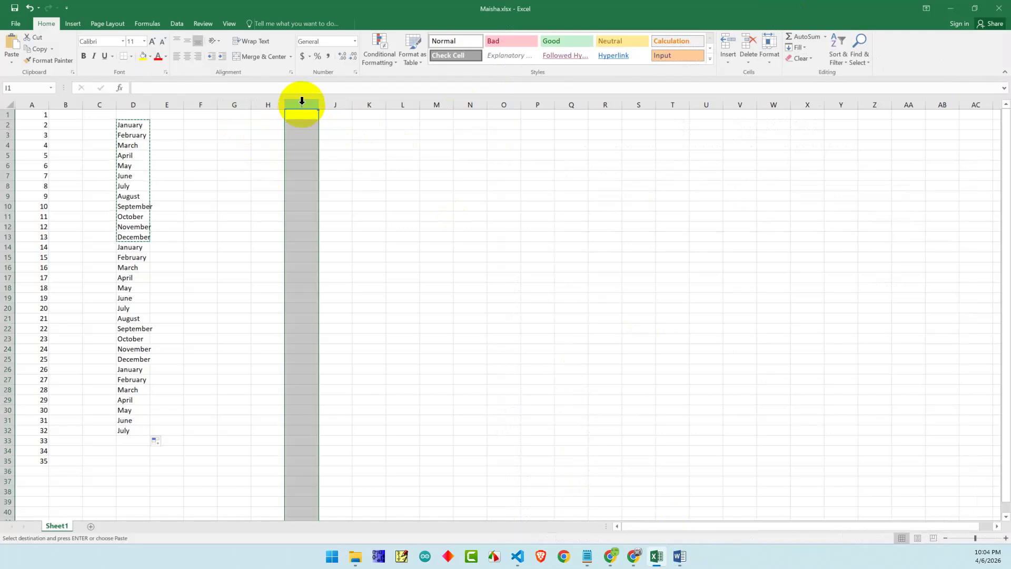
Select columns I, J, K and L one after another to point out the lettered columns
{"action": "left_click", "coordinate": [353, 145]}
{"action": "left_click", "coordinate": [301, 104]}
{"action": "left_click", "coordinate": [335, 114]}
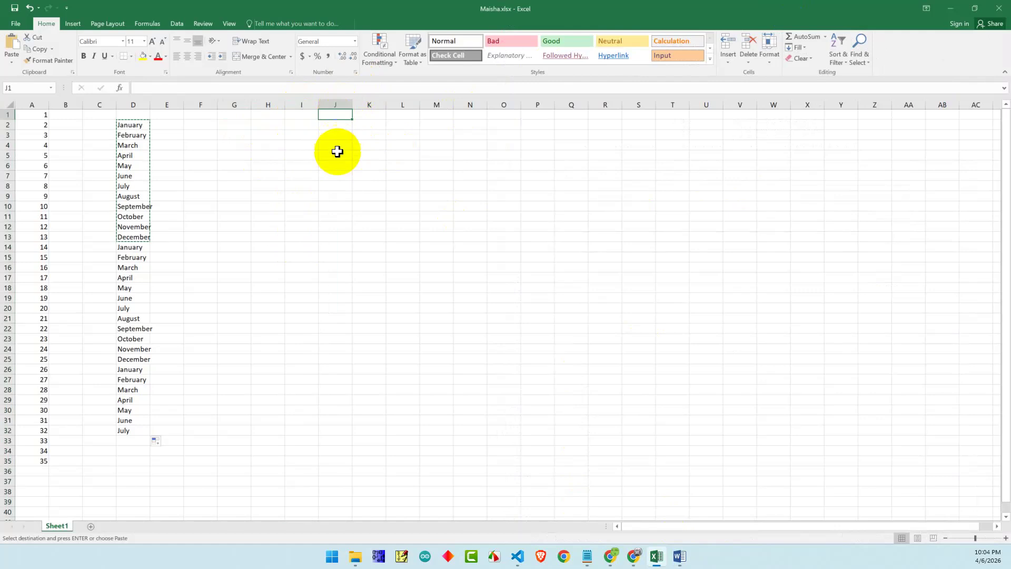
{"action": "left_click", "coordinate": [339, 105]}
{"action": "left_click", "coordinate": [369, 101]}
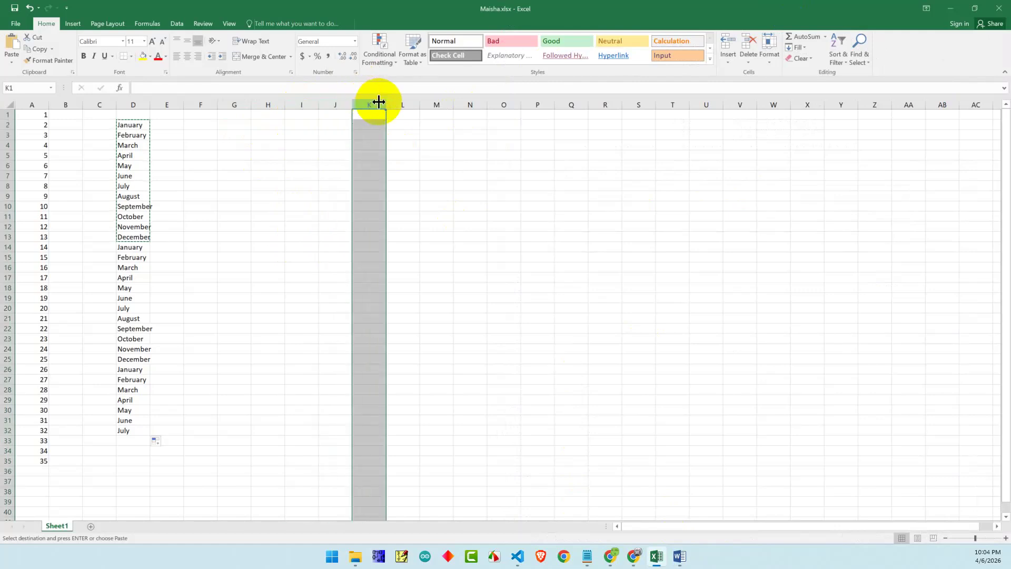
{"action": "left_click", "coordinate": [399, 100]}
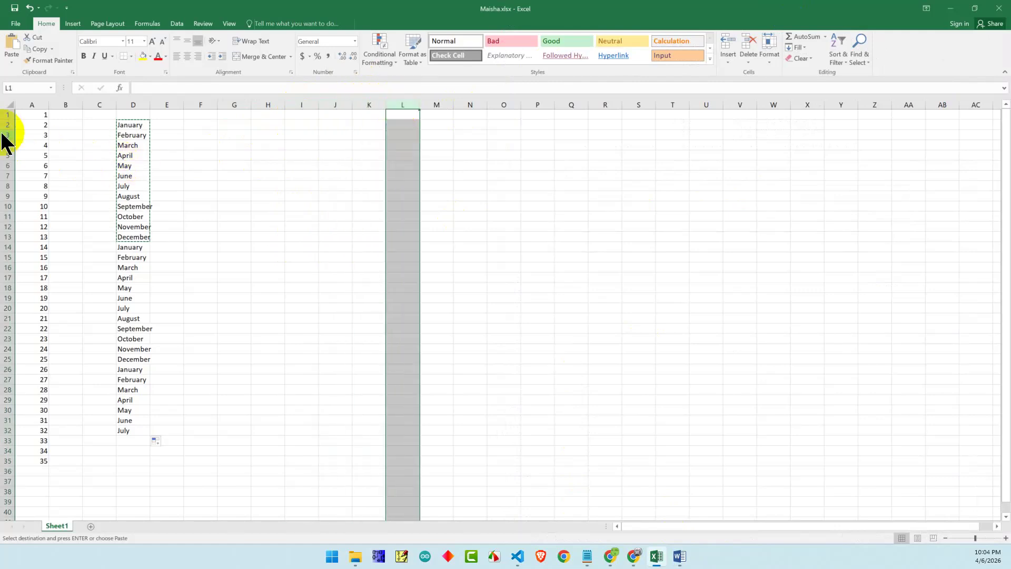
Select rows 1, 2, 3 and 4 one after another to point out the numbered rows
{"action": "left_click", "coordinate": [4, 113]}
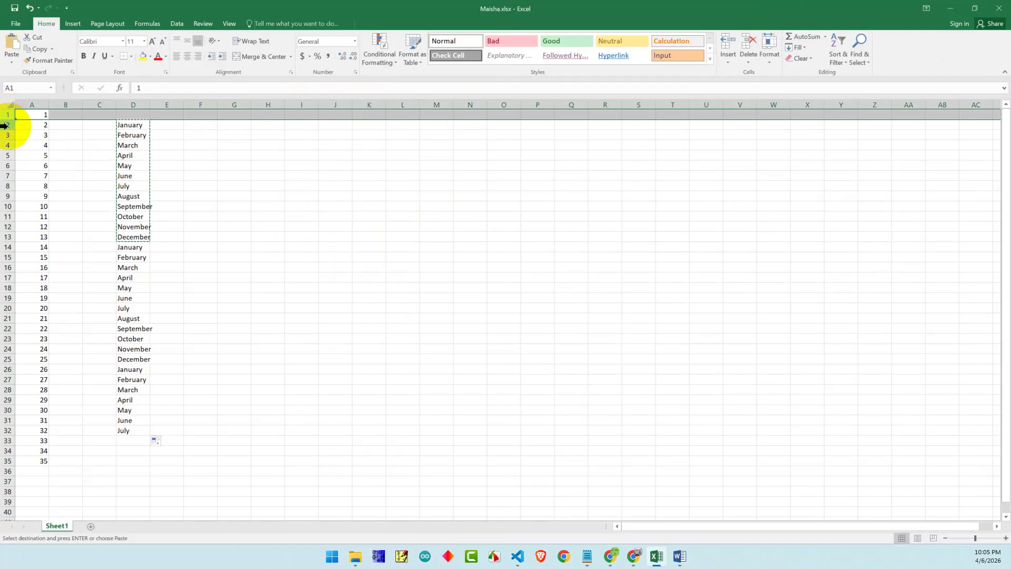
{"action": "left_click", "coordinate": [6, 125]}
{"action": "left_click", "coordinate": [5, 135]}
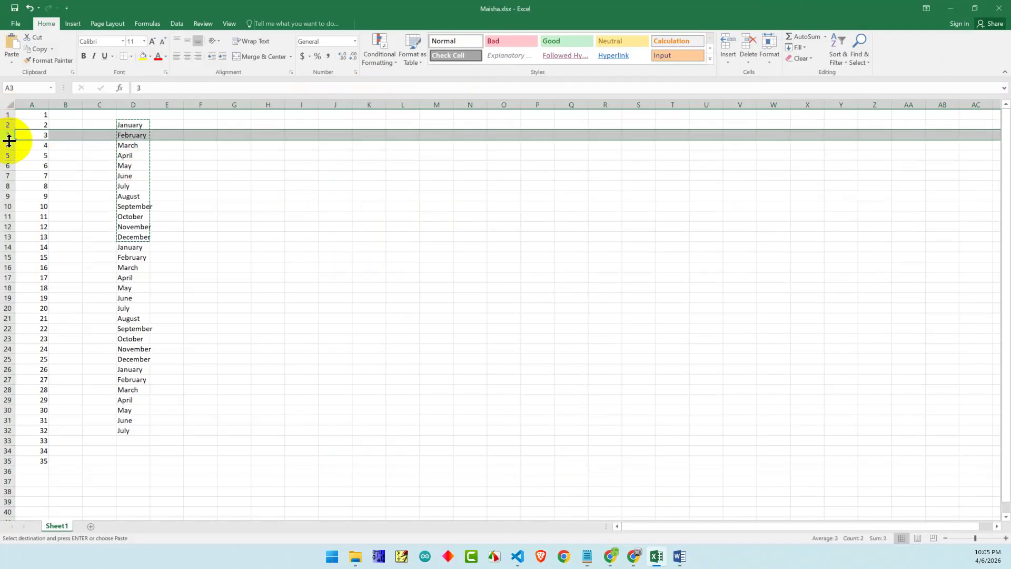
{"action": "left_click", "coordinate": [5, 145]}
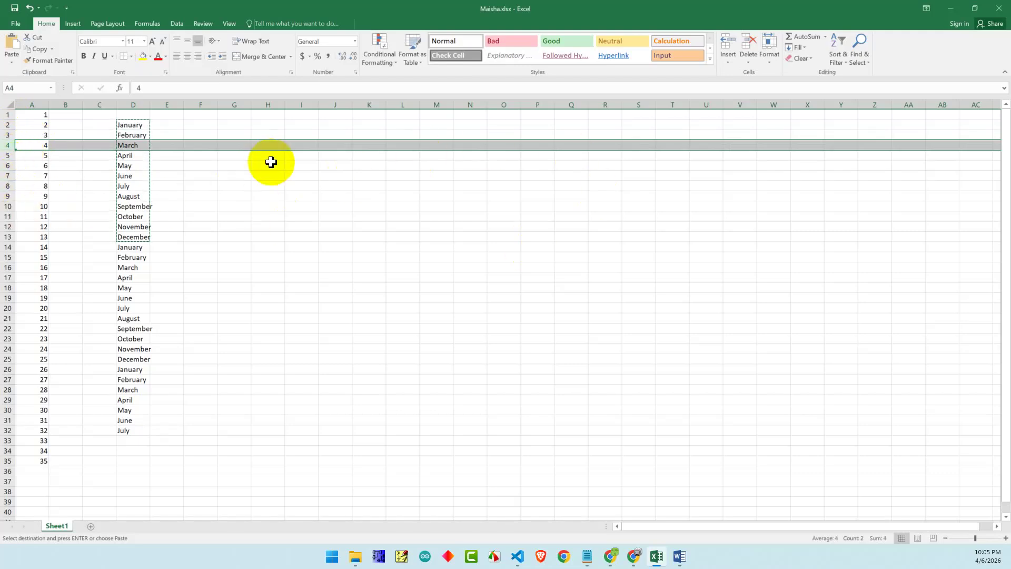
Select column I as a whole, and several single empty cells ending with L8, to contrast columns with cells
{"action": "left_click", "coordinate": [303, 104]}
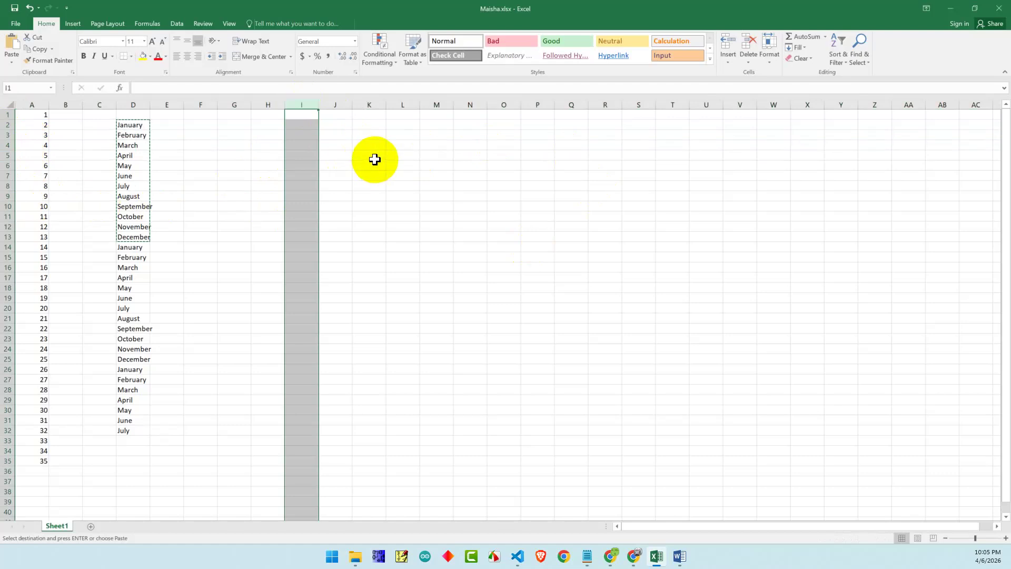
{"action": "left_click", "coordinate": [394, 133]}
{"action": "left_click", "coordinate": [436, 135]}
{"action": "left_click", "coordinate": [470, 145]}
{"action": "left_click", "coordinate": [400, 182]}
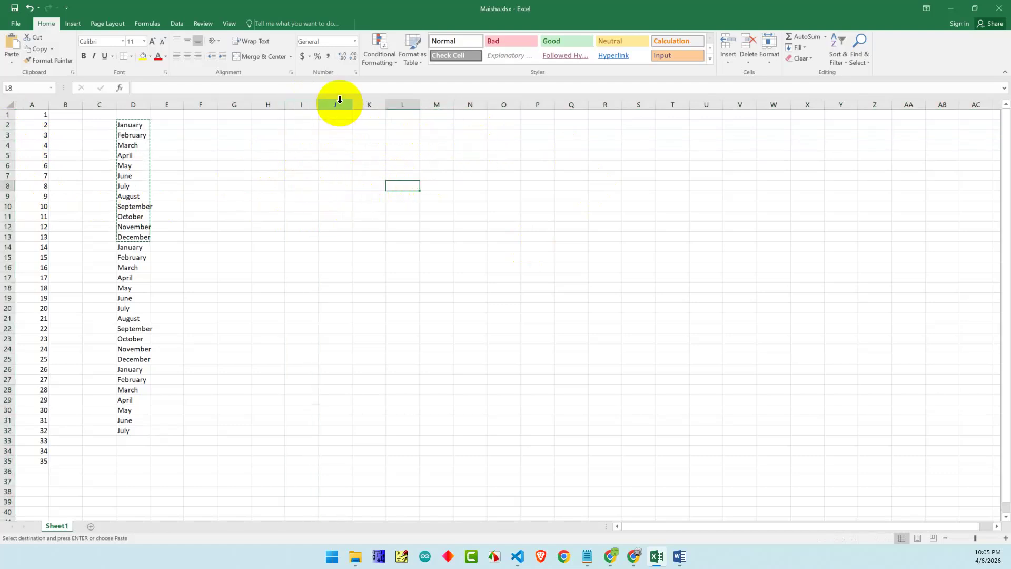
Select cells J1 and K1 to examine how a cell's address is formed from column and row
{"action": "left_click", "coordinate": [339, 114]}
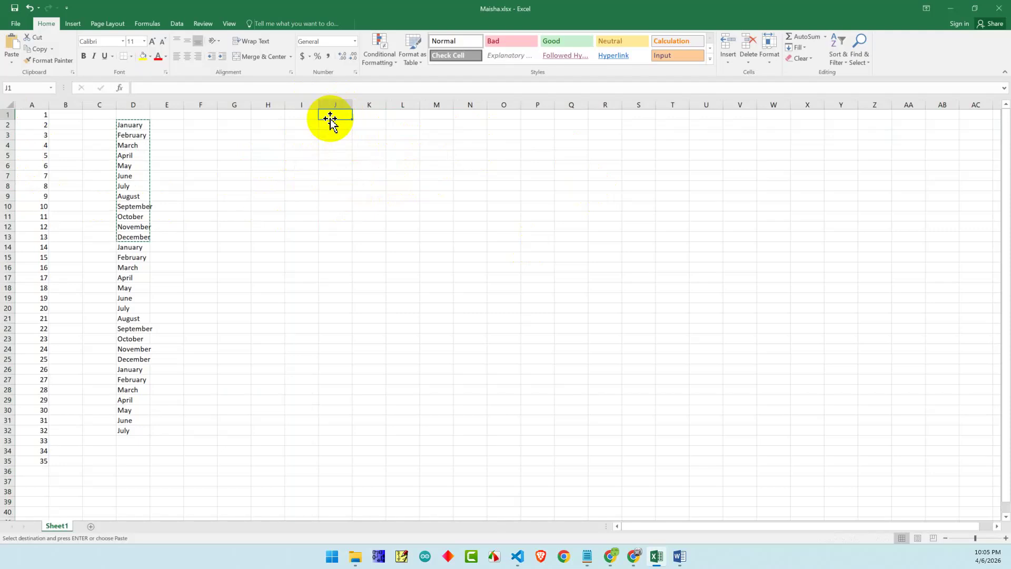
{"action": "left_click", "coordinate": [20, 91]}
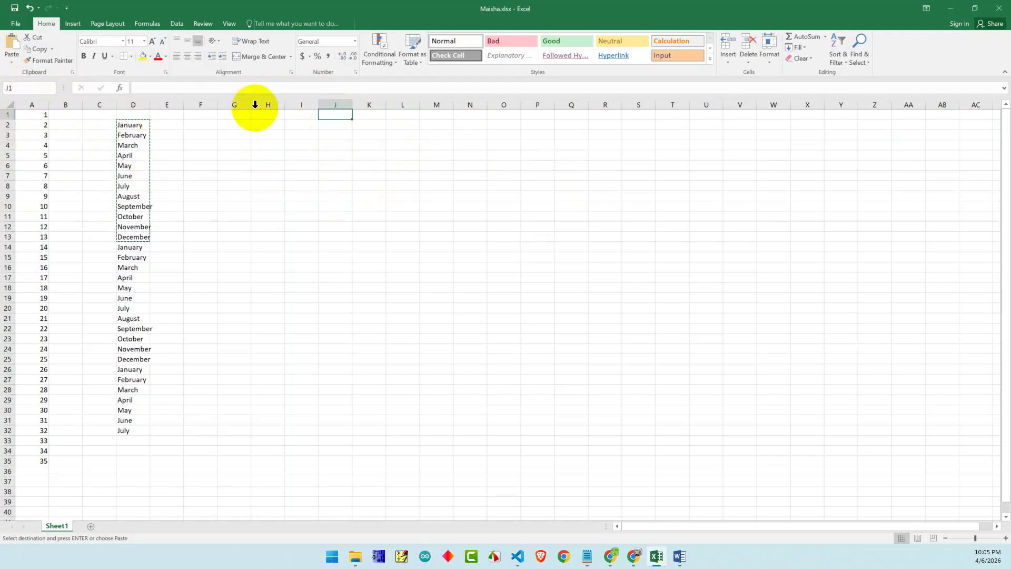
{"action": "left_click", "coordinate": [370, 115]}
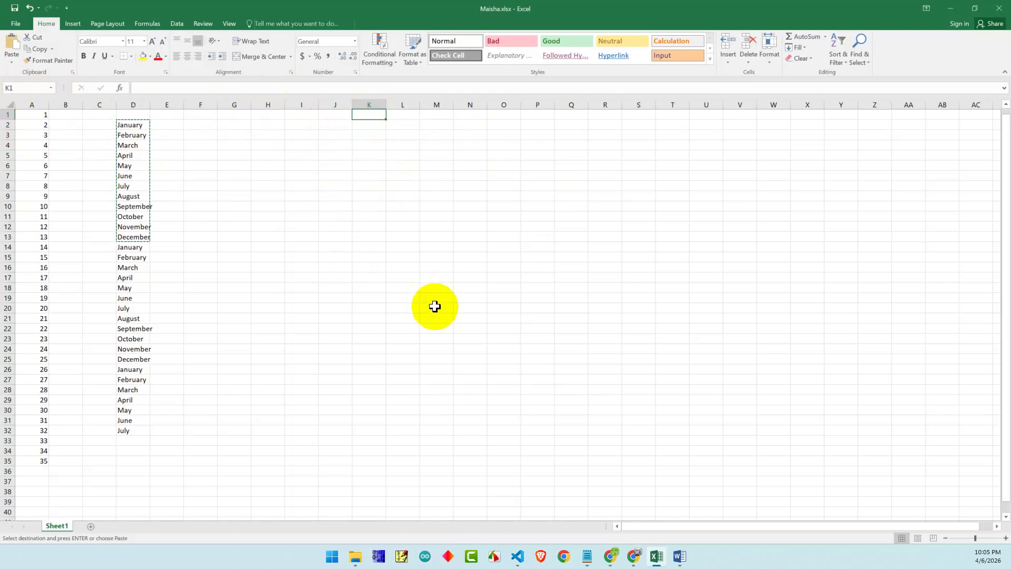
Select the empty cell T224 far below the data to examine its cell address
{"action": "scroll", "coordinate": [529, 395], "scroll_direction": "down", "scroll_amount": 20}
{"action": "scroll", "coordinate": [543, 402], "scroll_direction": "down", "scroll_amount": 20}
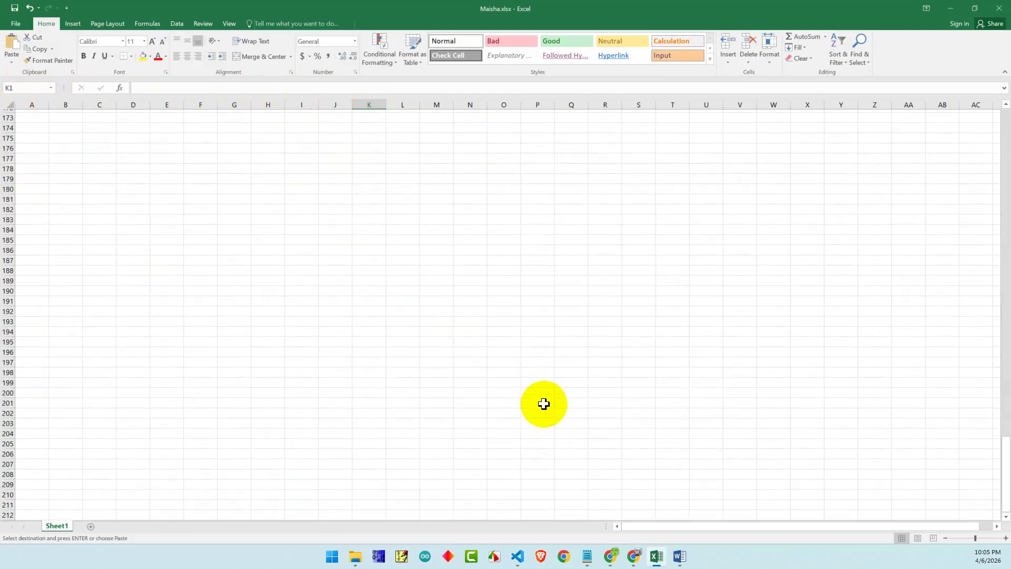
{"action": "left_click", "coordinate": [672, 338]}
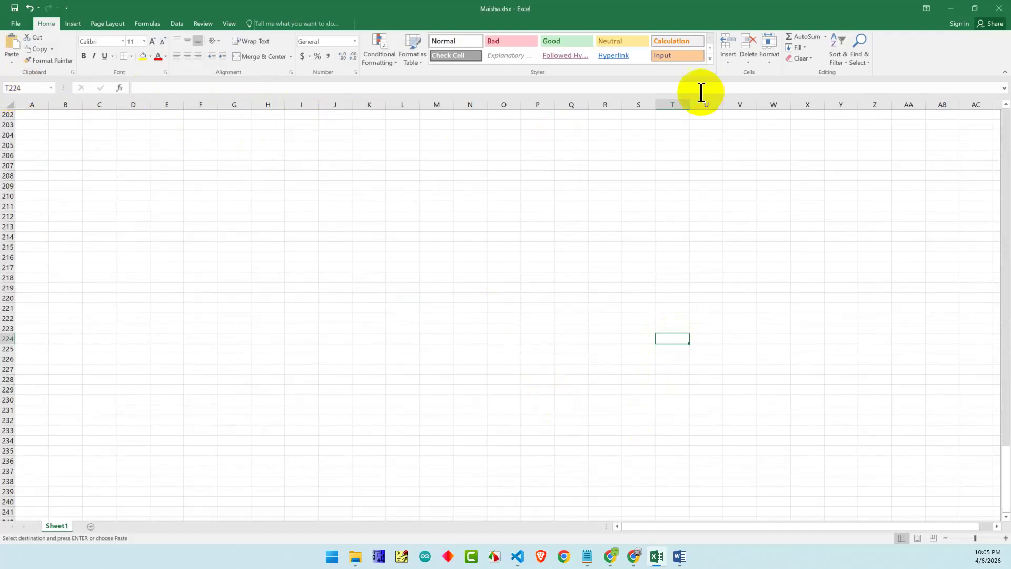
Clear all the numbers and month names from the sheet and select cell A1
{"action": "scroll", "coordinate": [97, 350], "scroll_direction": "up", "scroll_amount": 20}
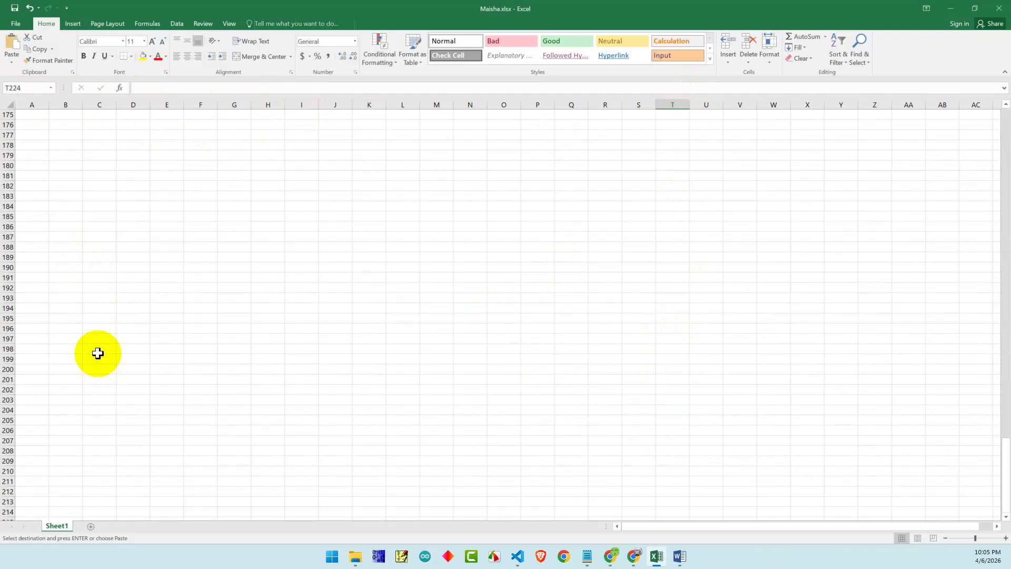
{"action": "scroll", "coordinate": [49, 227], "scroll_direction": "up", "scroll_amount": 20}
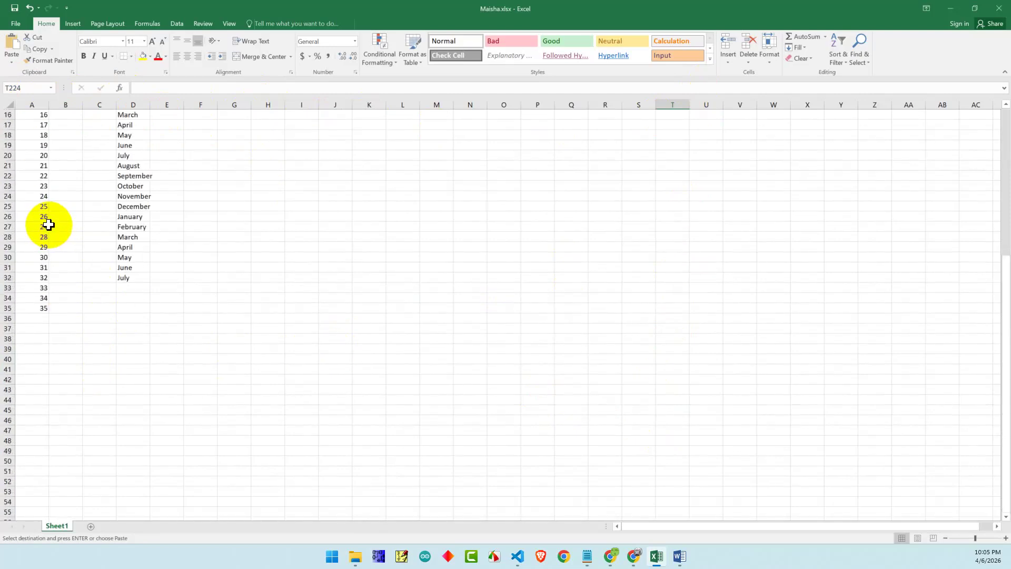
{"action": "left_click", "coordinate": [27, 111]}
{"action": "left_click_drag", "start_coordinate": [28, 111], "coordinate": [262, 553]}
{"action": "scroll", "coordinate": [248, 463], "scroll_direction": "up", "scroll_amount": 3}
{"action": "key", "text": "Delete"}
{"action": "left_click", "coordinate": [27, 115]}
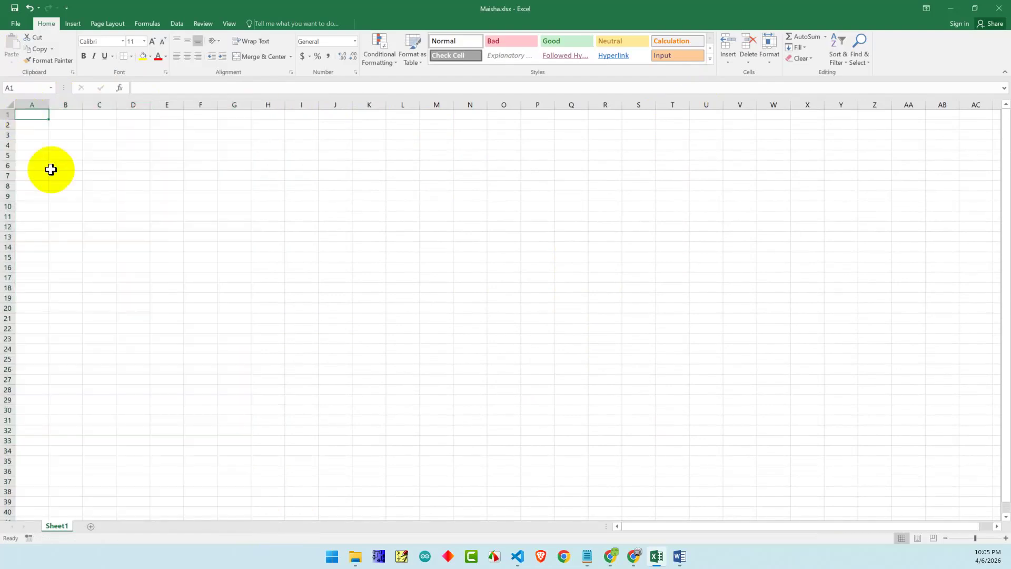
{"action": "left_click", "coordinate": [32, 105]}
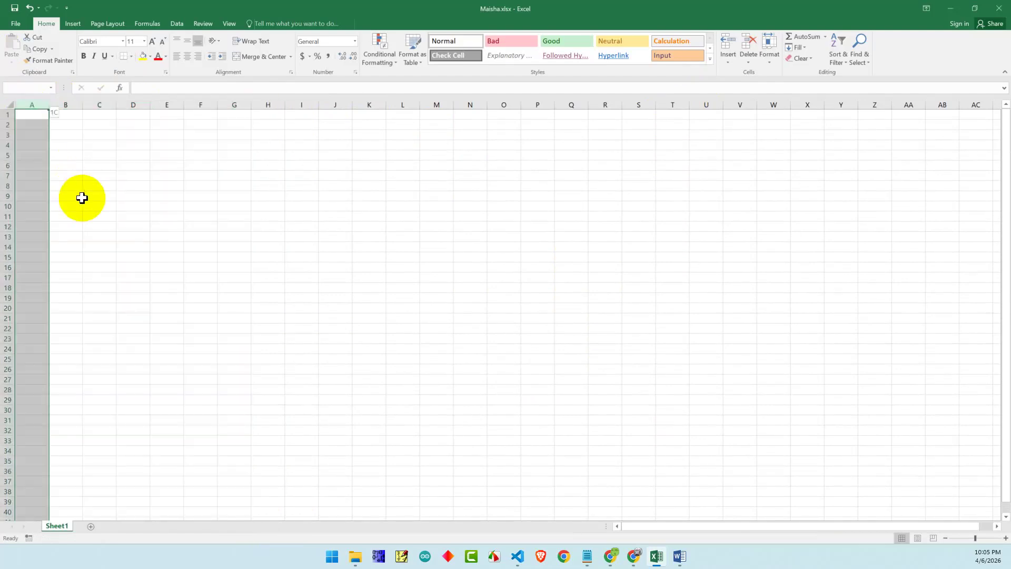
{"action": "key", "text": "alt"}
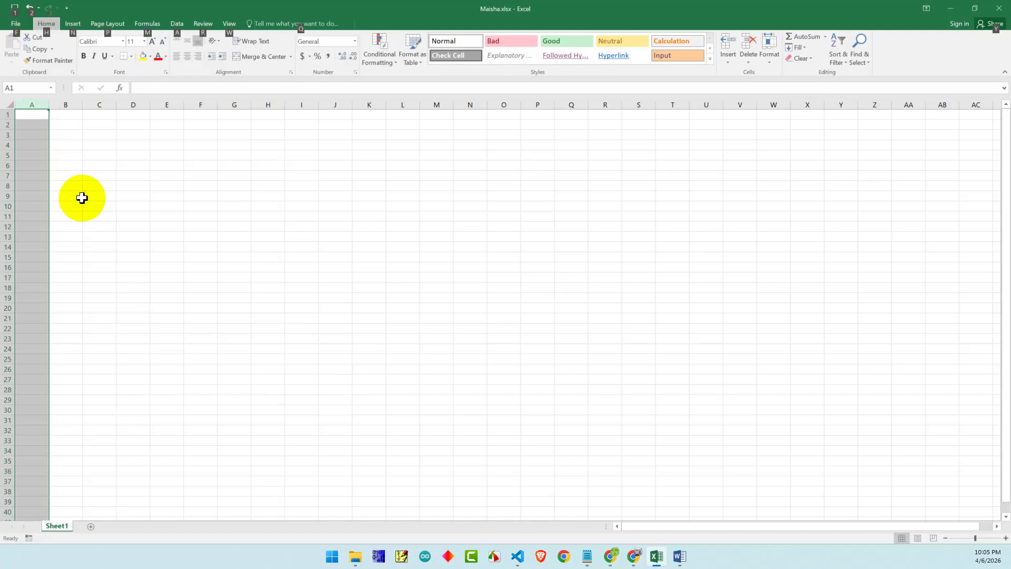
{"action": "key", "text": "Down"}
{"action": "key", "text": "Down"}
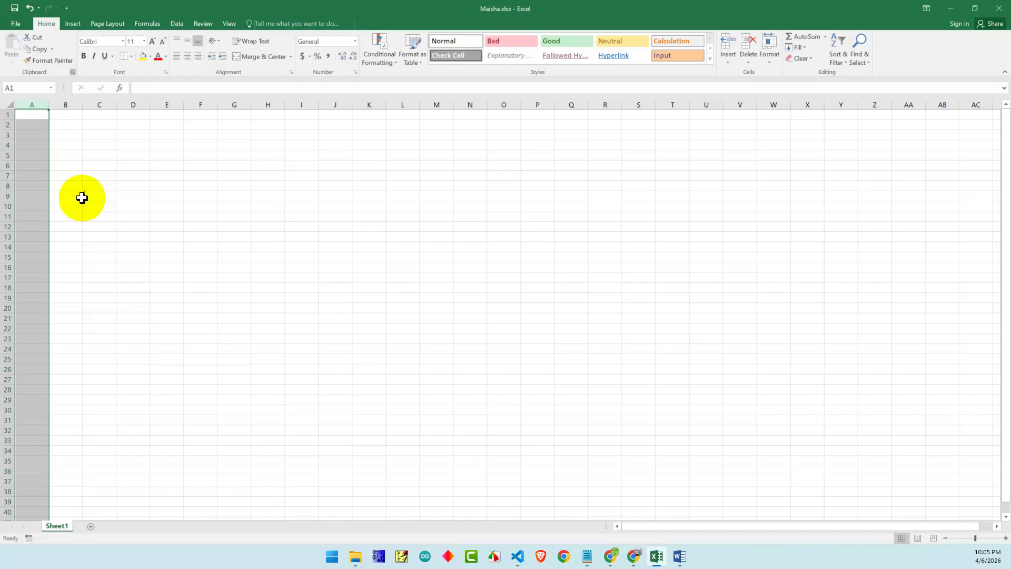
{"action": "left_click", "coordinate": [86, 185]}
{"action": "left_click", "coordinate": [25, 116]}
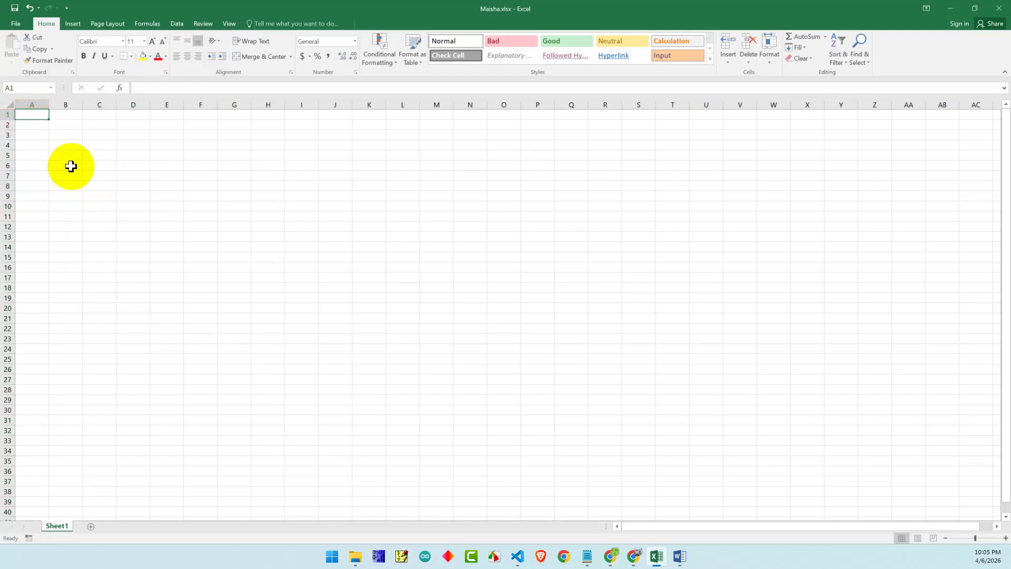
Open the Go To dialog and close it without entering a reference, then select cell I11
{"action": "key", "text": "ctrl+g"}
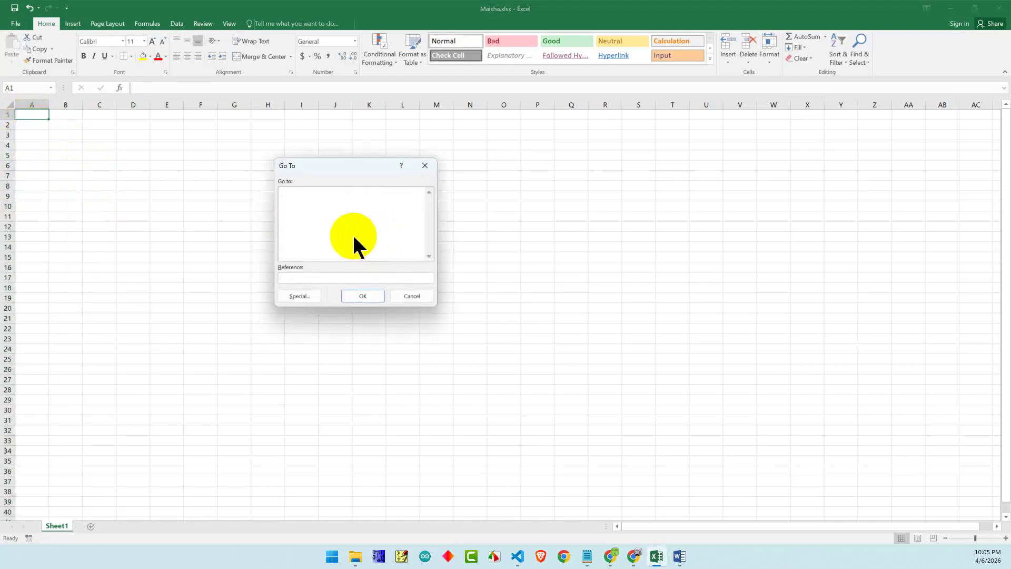
{"action": "left_click", "coordinate": [425, 166]}
{"action": "left_click", "coordinate": [293, 215]}
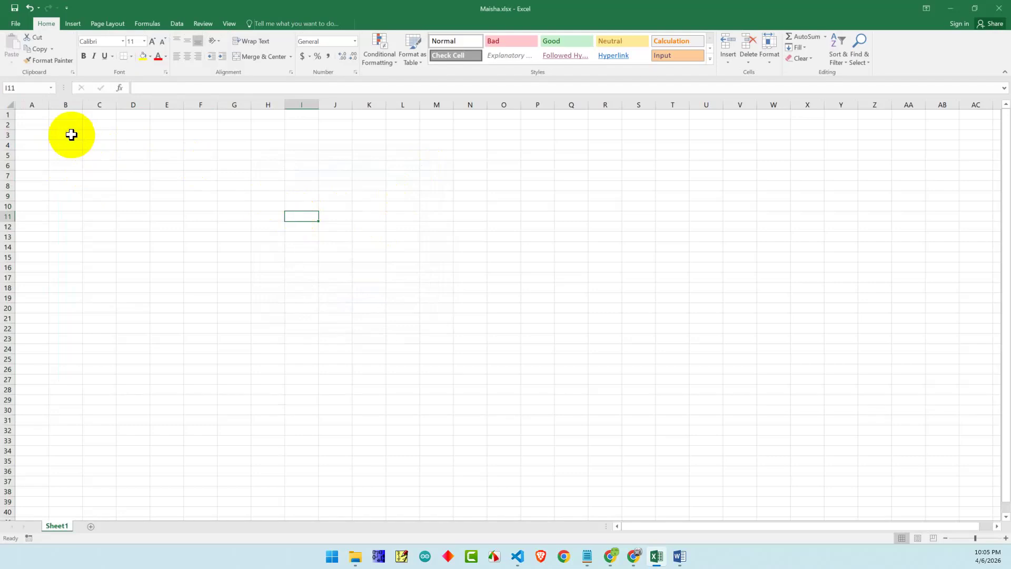
Enter the shortcut note "ctl +g" in cell F7 and select the empty cell G15
{"action": "double_click", "coordinate": [201, 174]}
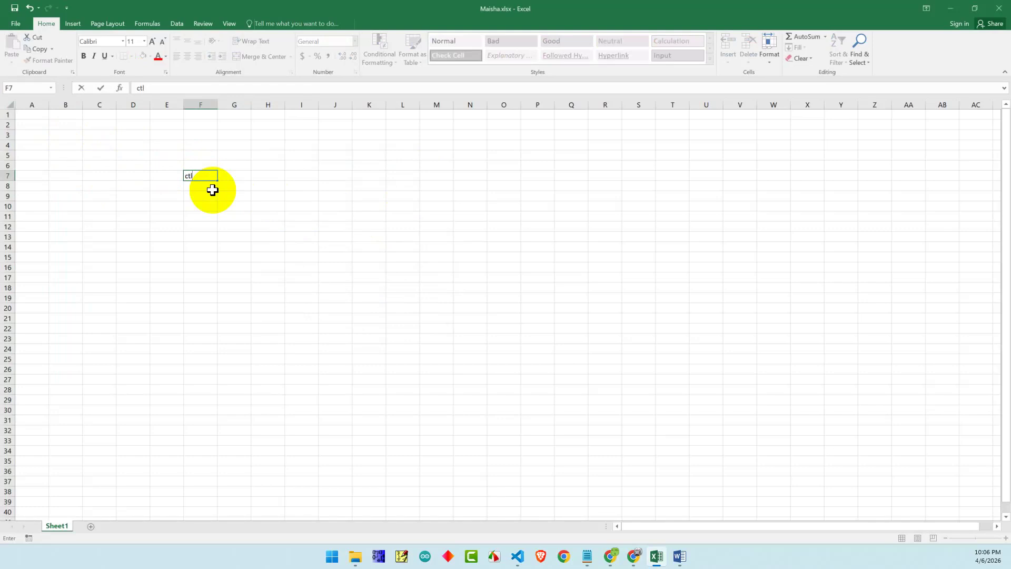
{"action": "left_click", "coordinate": [335, 226]}
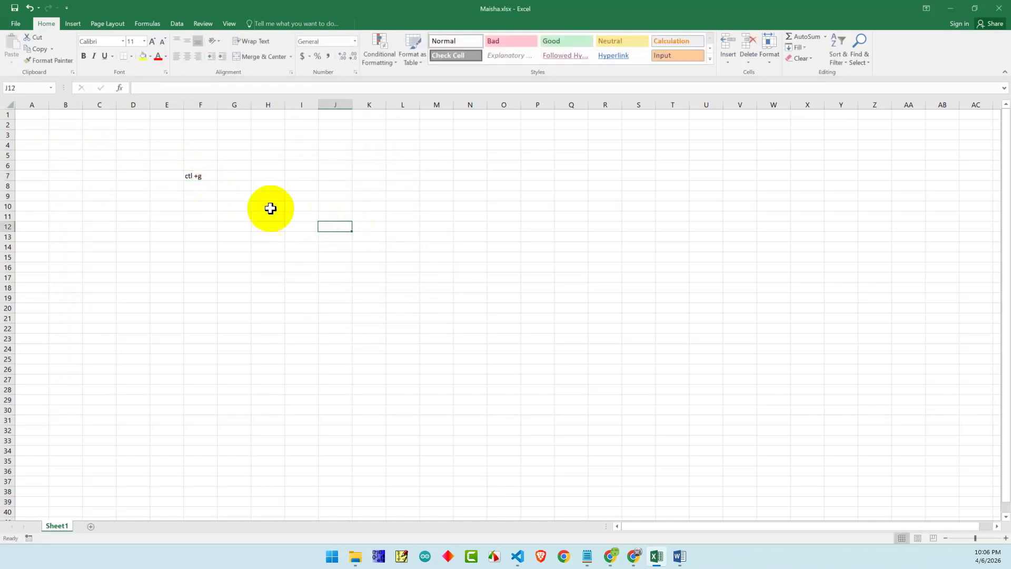
{"action": "left_click", "coordinate": [230, 255]}
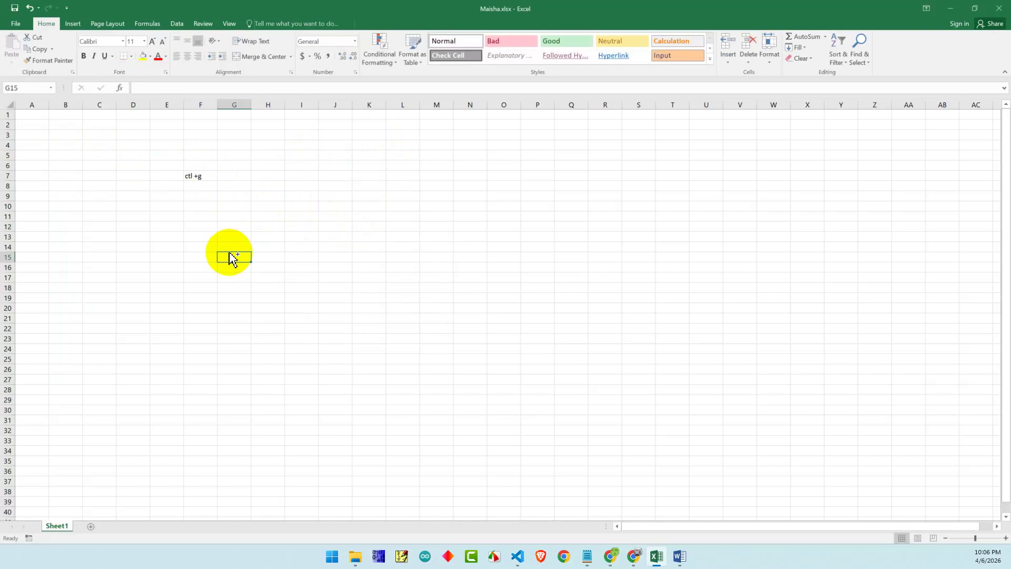
Jump to cell W500 with Go To, and reopen the dialog briefly to review its list of visited cells
{"action": "key", "text": "ctrl+g"}
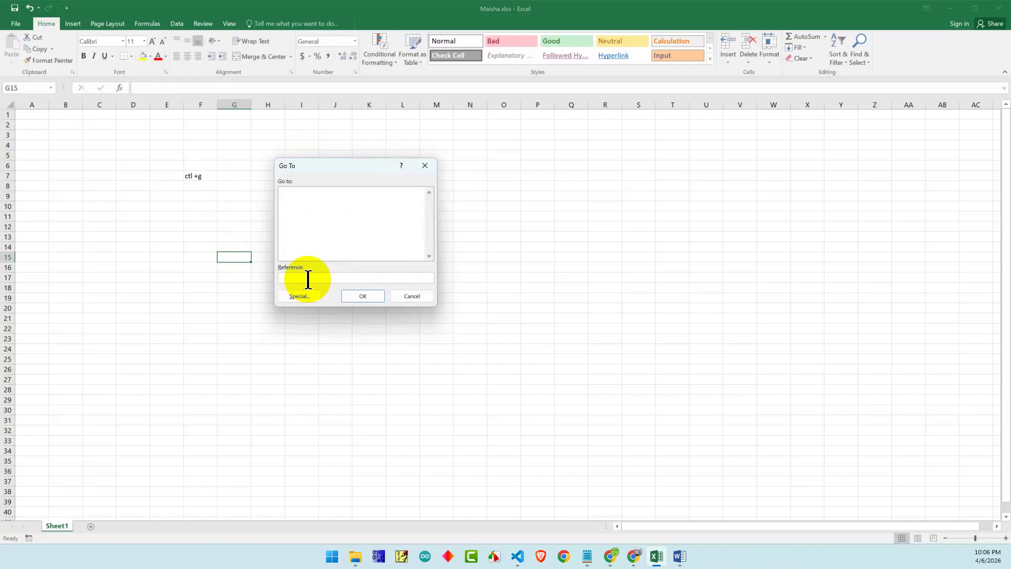
{"action": "type", "text": "w500"}
{"action": "left_click", "coordinate": [366, 296]}
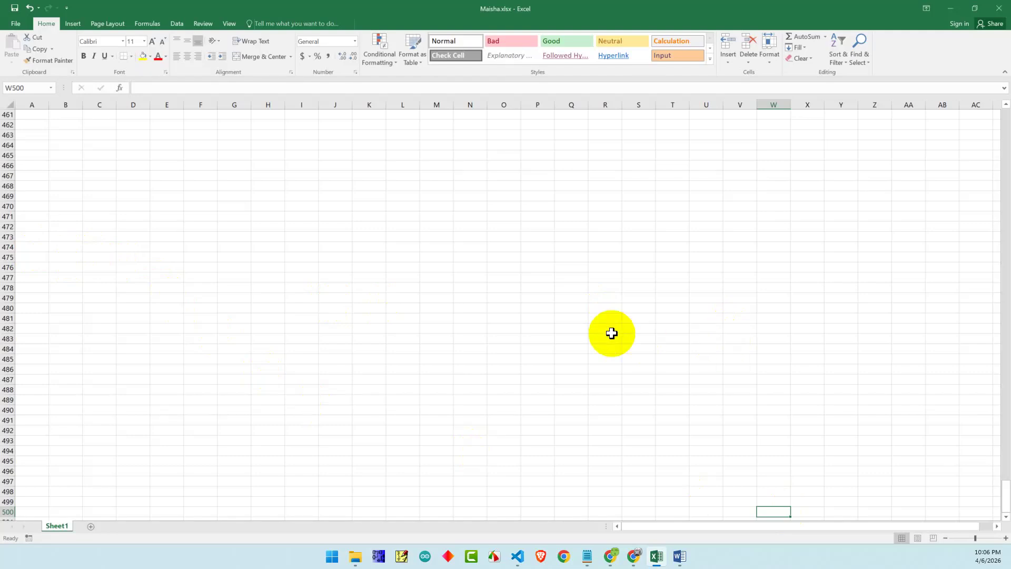
{"action": "key", "text": "ctrl+g"}
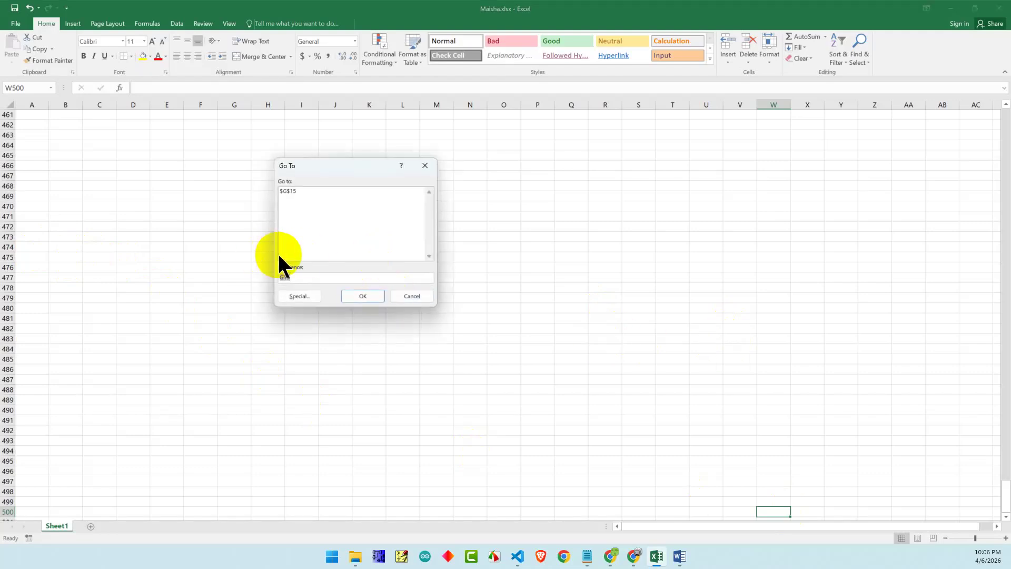
{"action": "left_click", "coordinate": [421, 167]}
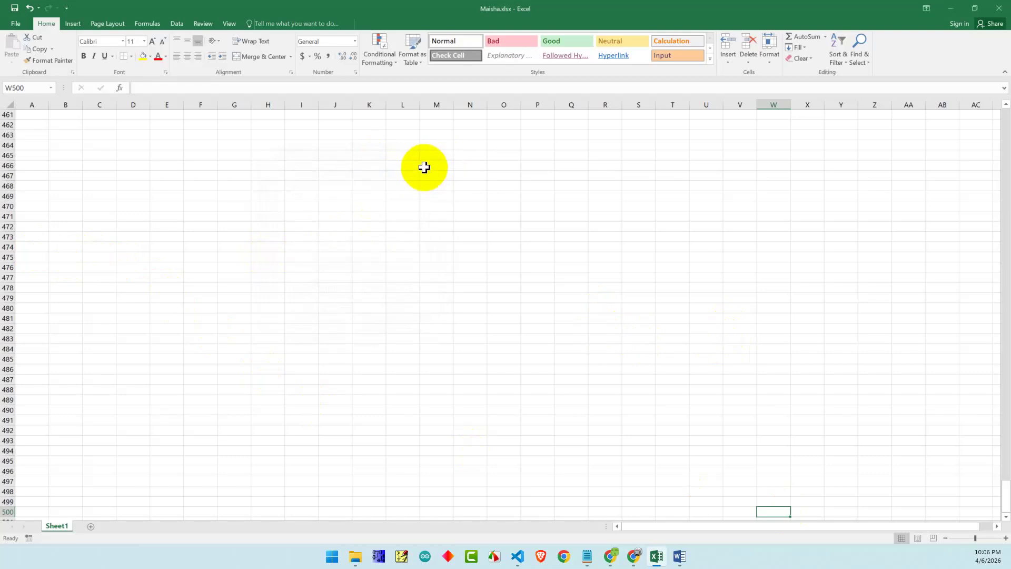
Return to the start of the sheet and delete the "ctl +g" note from cell F7
{"action": "scroll", "coordinate": [411, 216], "scroll_direction": "up", "scroll_amount": 18}
{"action": "scroll", "coordinate": [411, 213], "scroll_direction": "up", "scroll_amount": 20}
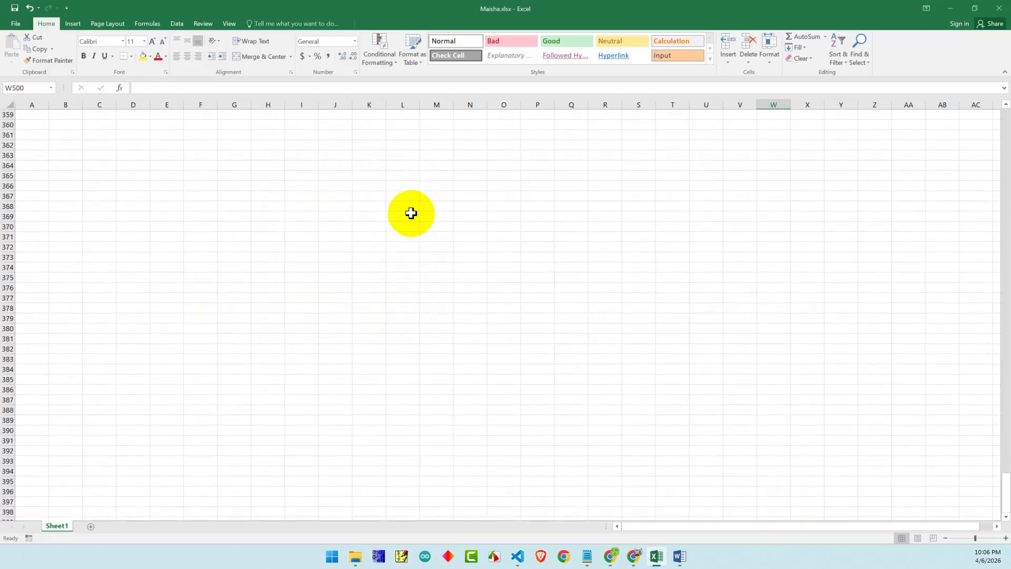
{"action": "left_click_drag", "start_coordinate": [1003, 492], "coordinate": [998, 111]}
{"action": "left_click", "coordinate": [481, 319]}
{"action": "left_click", "coordinate": [194, 177]}
{"action": "key", "text": "Delete"}
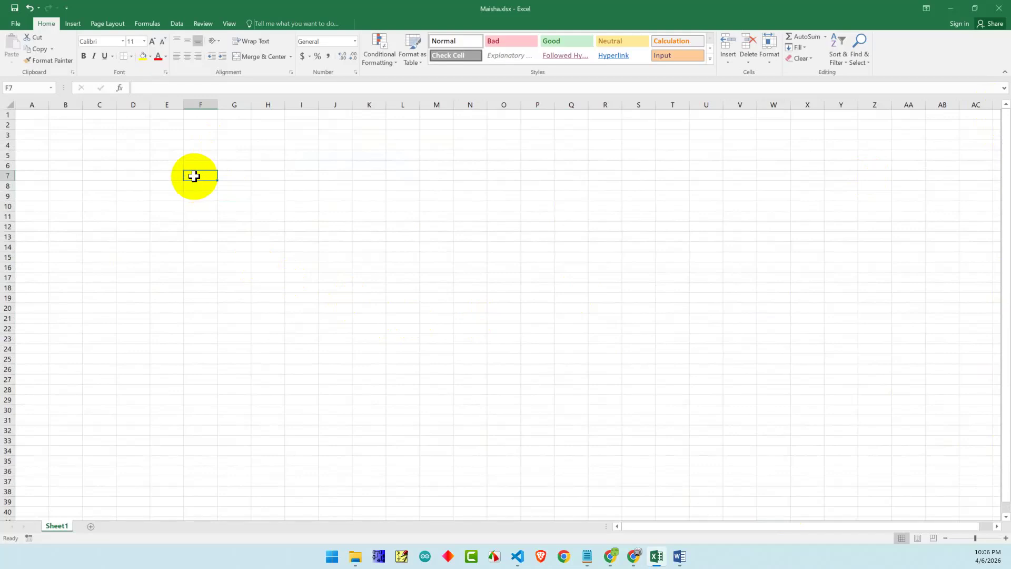
Enter the sample numbers 45 in F5, 3645 in I10, 45 in G8 and 645 in F10
{"action": "left_click", "coordinate": [233, 184]}
{"action": "left_click", "coordinate": [202, 156]}
{"action": "type", "text": "45"}
{"action": "left_click_drag", "start_coordinate": [286, 209], "coordinate": [263, 217]}
{"action": "type", "text": "3645"}
{"action": "left_click", "coordinate": [228, 183]}
{"action": "type", "text": "45"}
{"action": "left_click", "coordinate": [207, 205]}
{"action": "type", "text": "645"}
Complete the number column by entering 45 in F7, 4554 in F8, 54 in F9 and 5 in F6
{"action": "left_click", "coordinate": [207, 176]}
{"action": "type", "text": "45"}
{"action": "left_click", "coordinate": [205, 186]}
{"action": "type", "text": "4554"}
{"action": "left_click", "coordinate": [207, 196]}
{"action": "type", "text": "54"}
{"action": "left_click", "coordinate": [211, 226]}
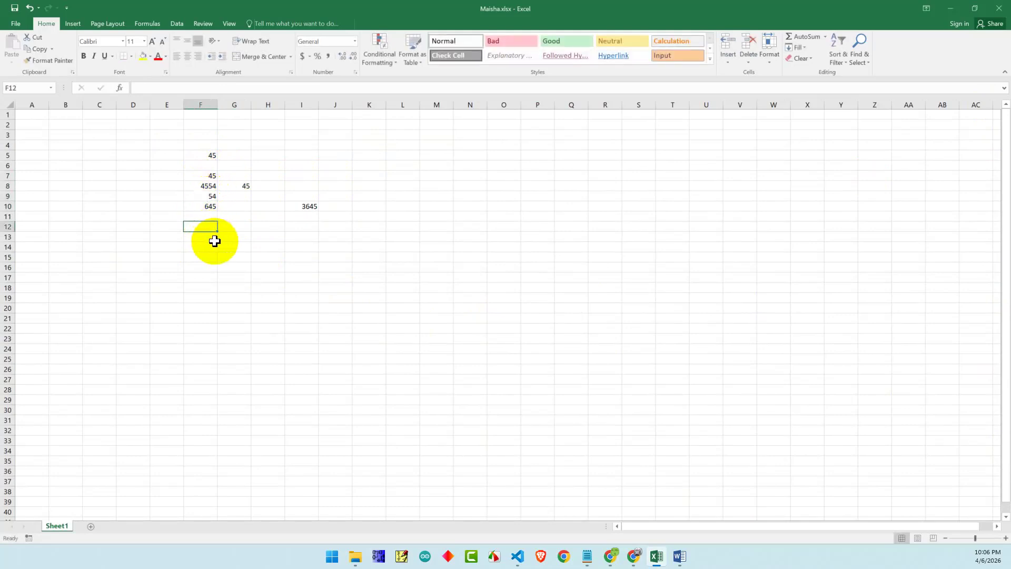
{"action": "left_click", "coordinate": [210, 167]}
{"action": "type", "text": "5"}
{"action": "left_click", "coordinate": [267, 298]}
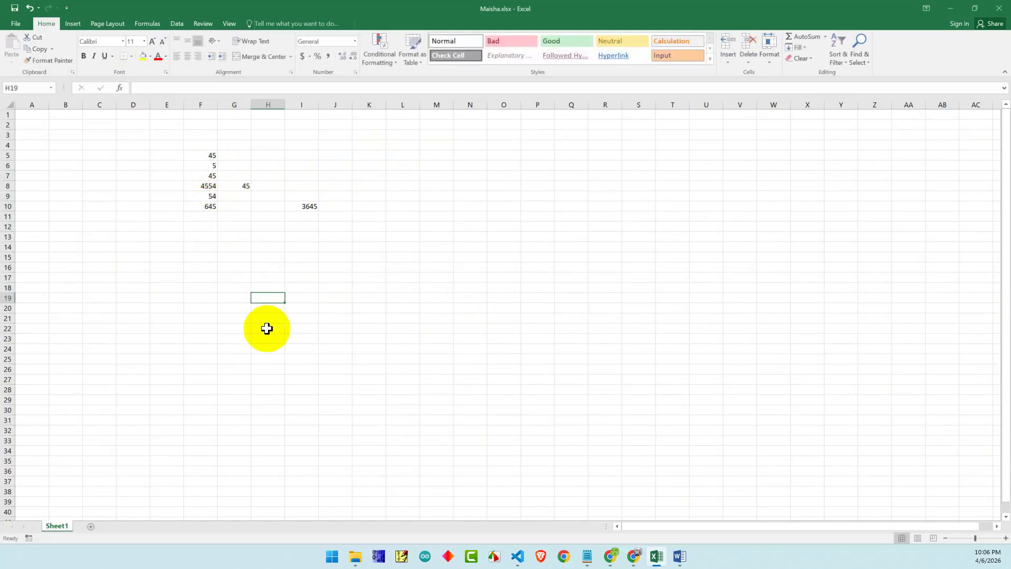
Select the numbers in F5:F10 to read their average, count and sum, and clear the selection
{"action": "left_click_drag", "start_coordinate": [199, 155], "coordinate": [201, 203]}
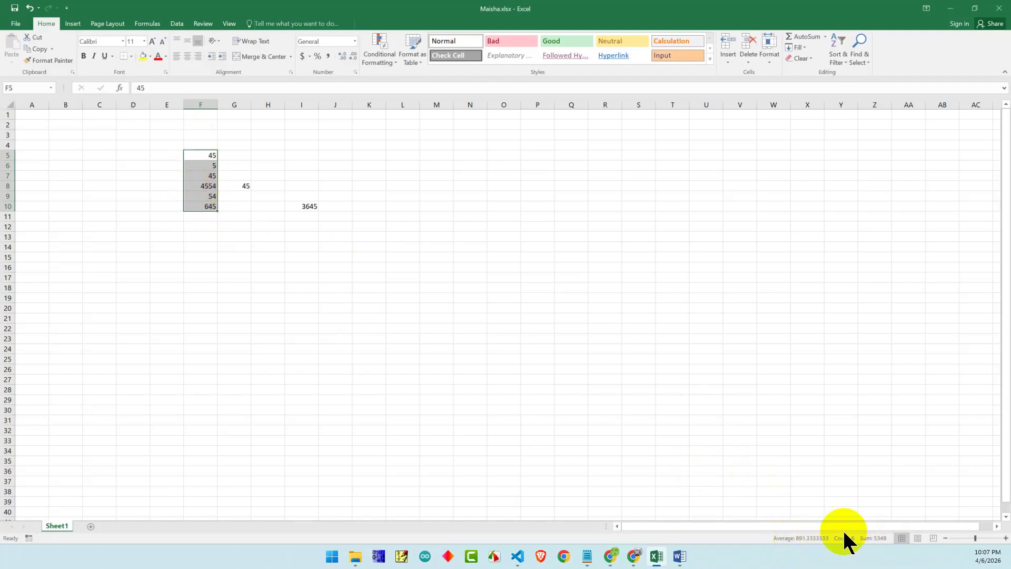
{"action": "left_click", "coordinate": [271, 359]}
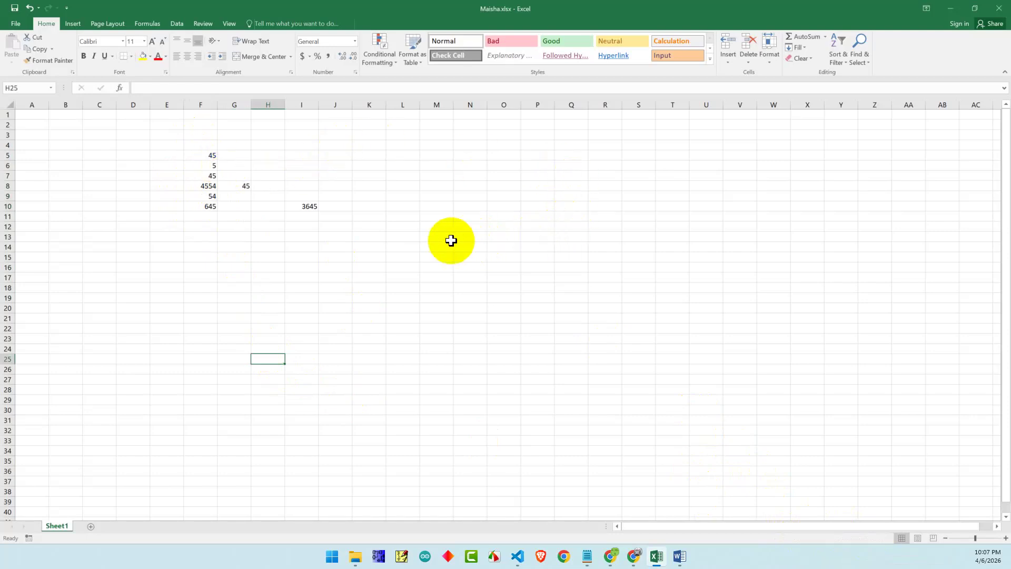
Select F5:F10 to reread its sum, and delete all the sample numbers within E4:M19
{"action": "left_click_drag", "start_coordinate": [212, 155], "coordinate": [216, 211]}
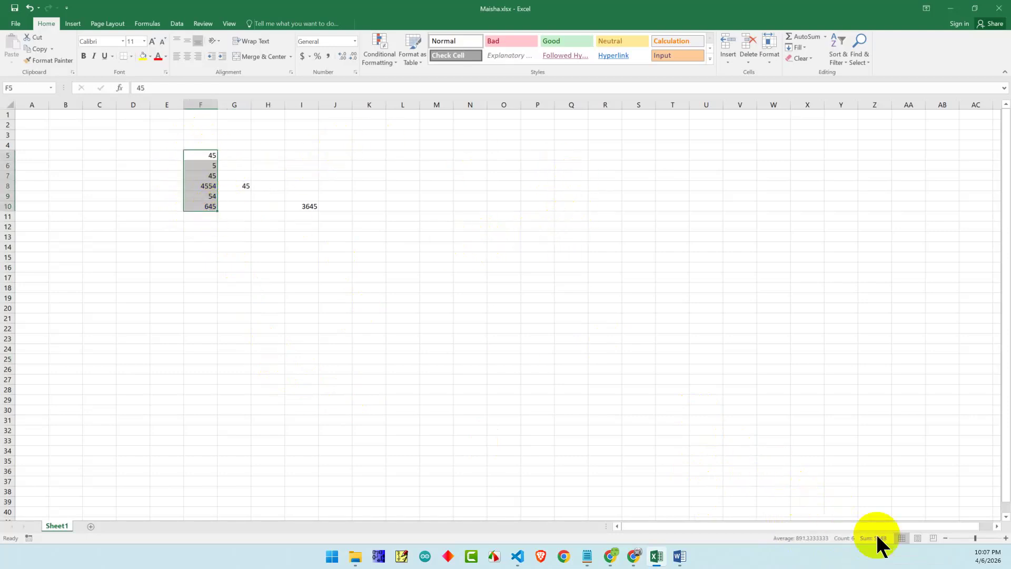
{"action": "left_click", "coordinate": [337, 277]}
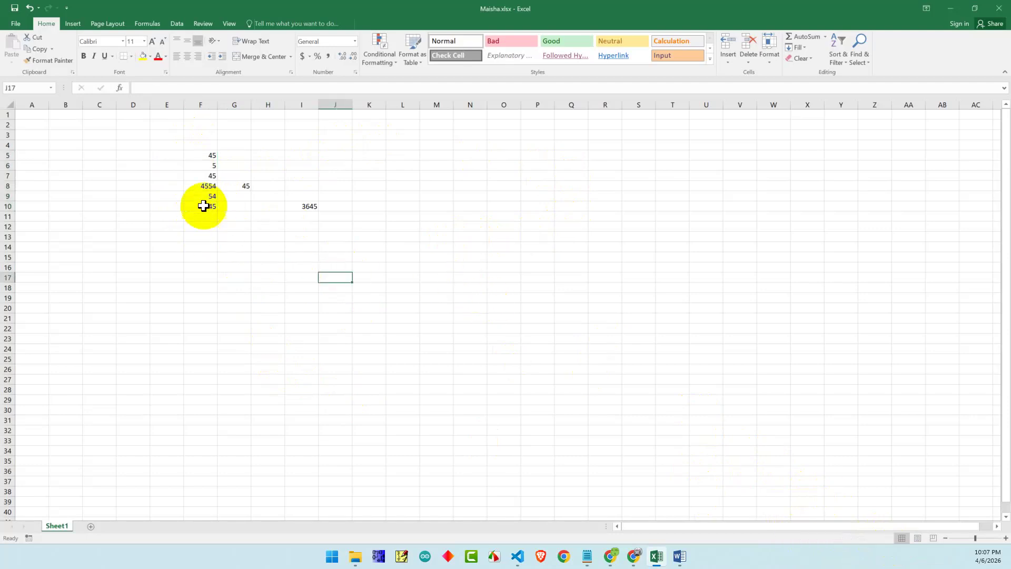
{"action": "left_click_drag", "start_coordinate": [169, 144], "coordinate": [429, 301]}
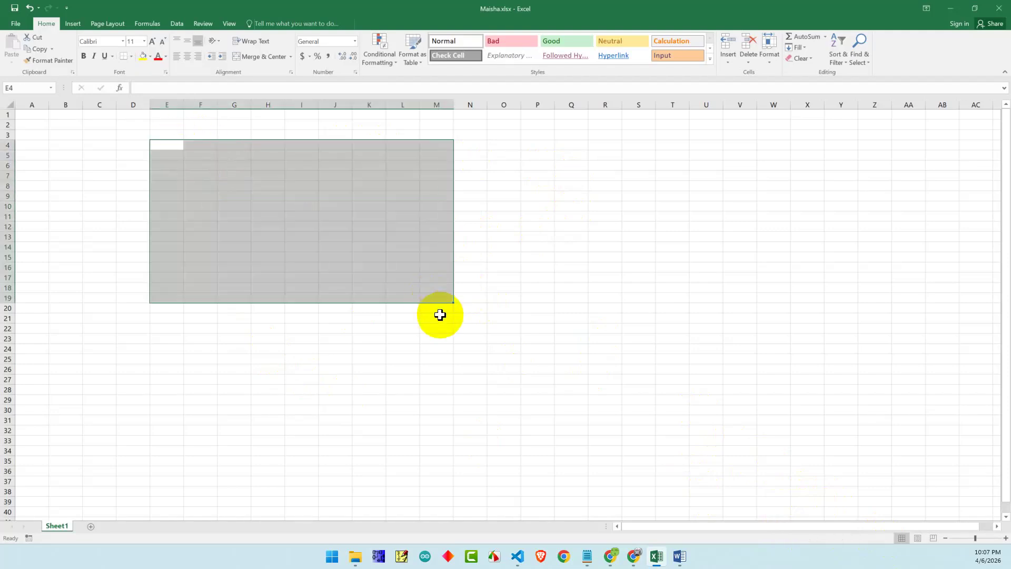
{"action": "key", "text": "Delete"}
{"action": "left_click_drag", "start_coordinate": [264, 420], "coordinate": [259, 428]}
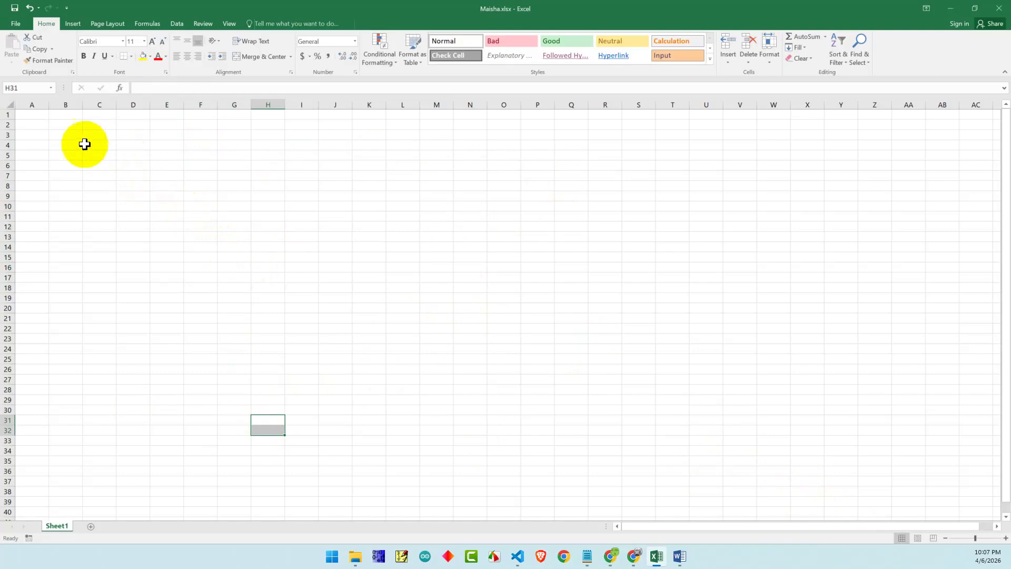
Enter the sample numbers 102, 23, 325, 3363, 533, 3, 53, 3, 3, 3, 3, 6, 6 and 63 down B2:B15
{"action": "left_click", "coordinate": [59, 125]}
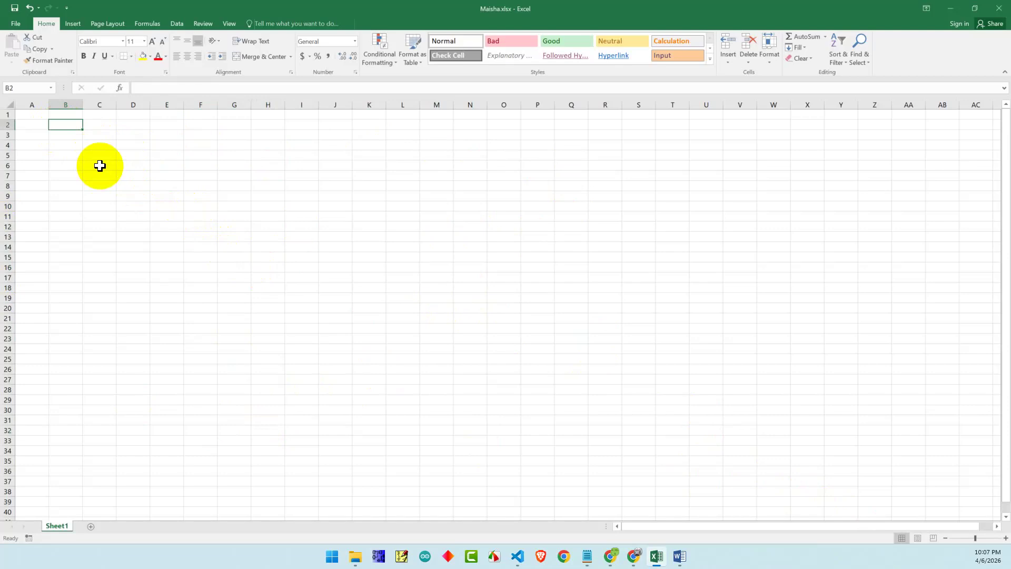
{"action": "type", "text": "102"}
{"action": "key", "text": "Return"}
{"action": "type", "text": "023"}
{"action": "key", "text": "Return"}
{"action": "type", "text": "325"}
{"action": "key", "text": "Return"}
{"action": "type", "text": "03363"}
{"action": "key", "text": "Return"}
{"action": "type", "text": "533"}
{"action": "key", "text": "Return"}
{"action": "type", "text": "3"}
{"action": "key", "text": "Return"}
{"action": "type", "text": "53 3 3"}
{"action": "key", "text": "Return"}
{"action": "type", "text": "3 3 6 6 63  3+ + 6 36"}
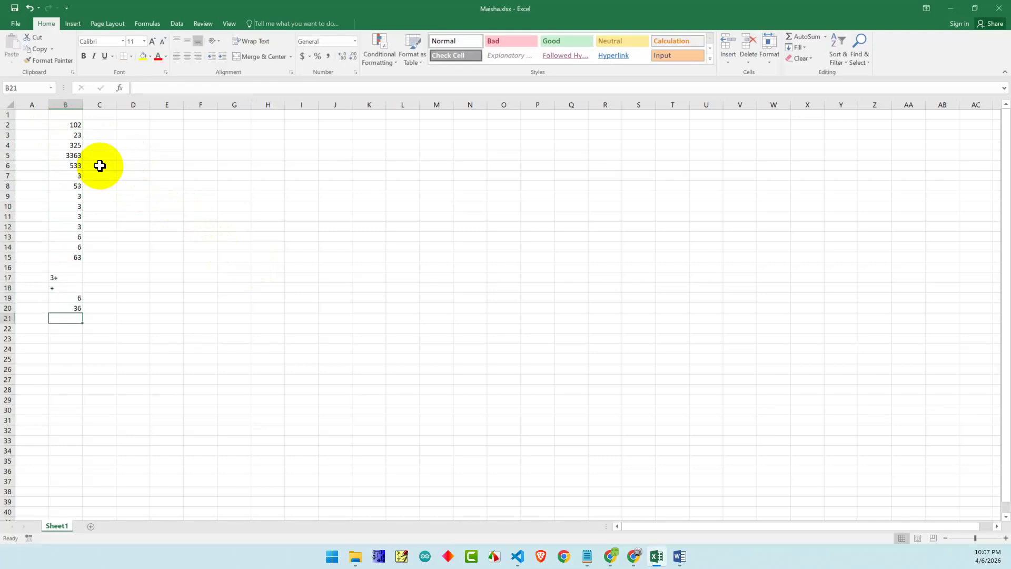
Delete the stray entries 3+, +, 6 and 36 from B17:B20 below the number column
{"action": "left_click_drag", "start_coordinate": [62, 278], "coordinate": [68, 311]}
{"action": "key", "text": "Delete"}
{"action": "left_click", "coordinate": [158, 317]}
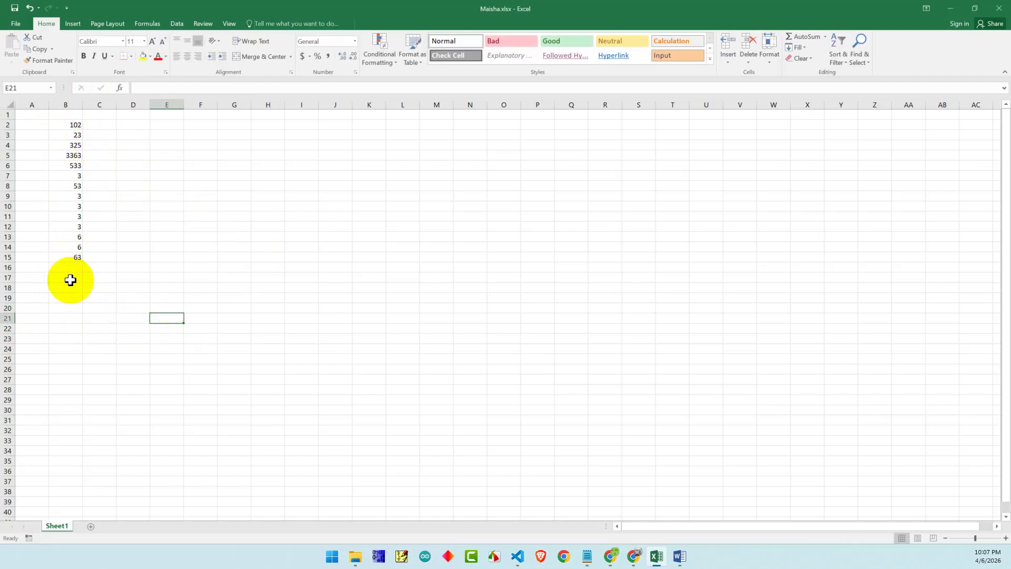
Enter a SUM formula in cell B17 that adds the numbers in B2:B15
{"action": "left_click", "coordinate": [70, 279]}
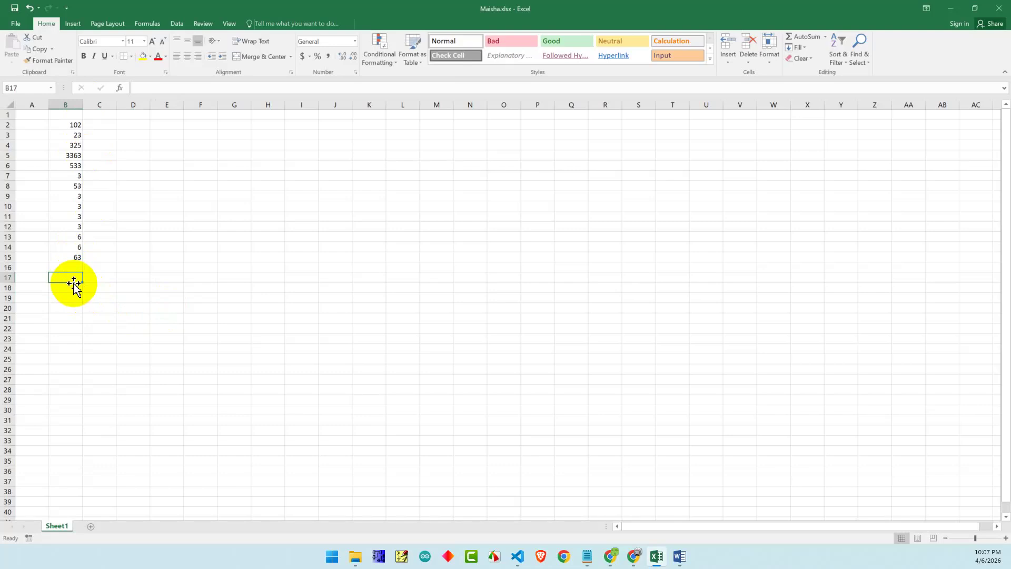
{"action": "type", "text": "="}
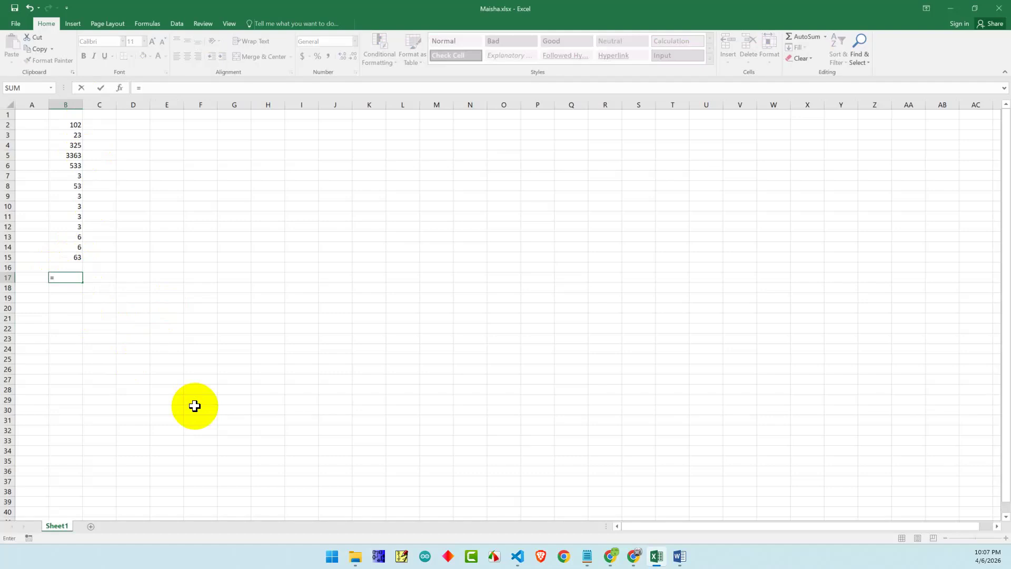
{"action": "type", "text": "sum"}
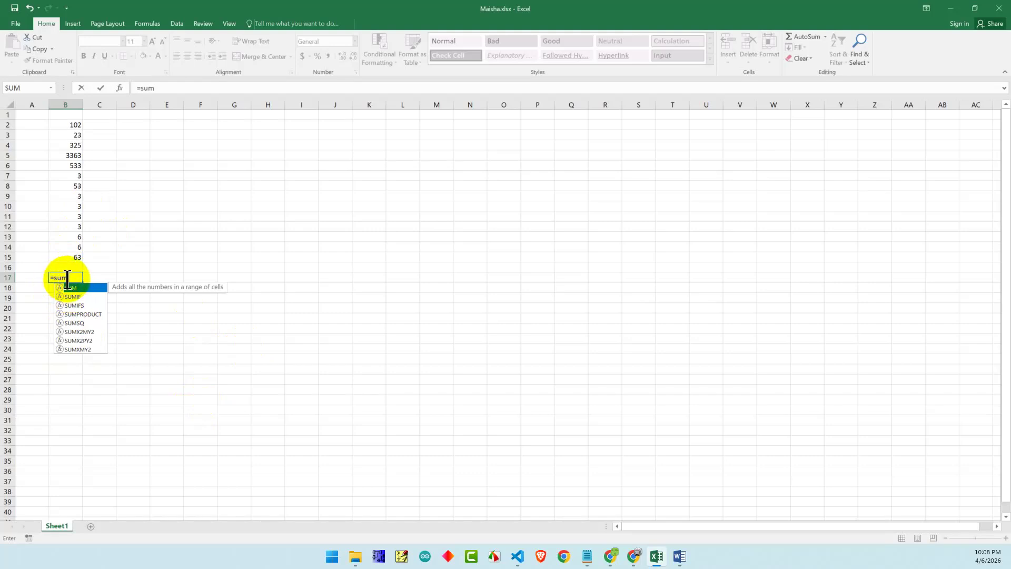
{"action": "type", "text": "("}
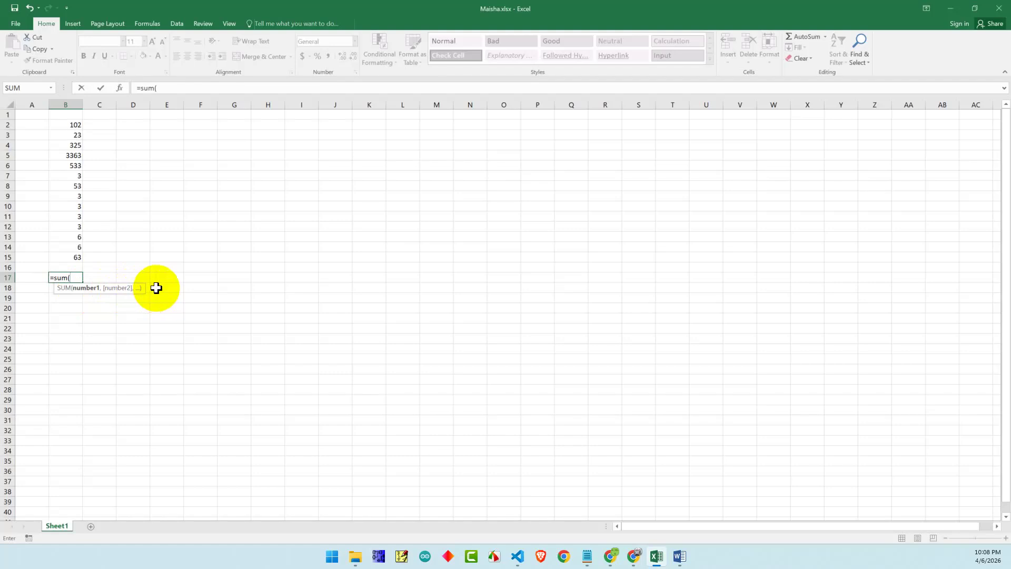
{"action": "left_click_drag", "start_coordinate": [73, 123], "coordinate": [72, 256]}
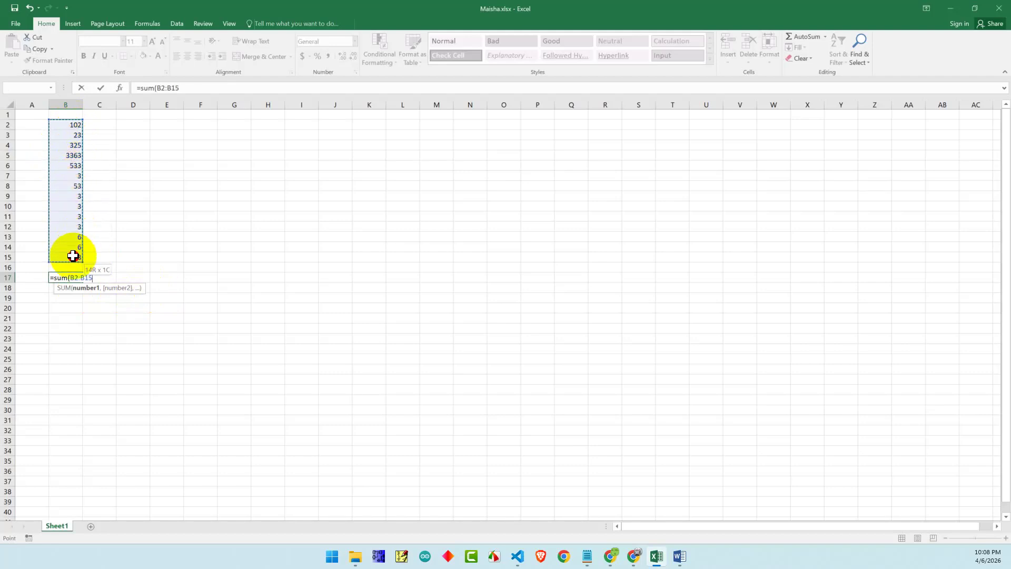
{"action": "left_click_drag", "start_coordinate": [73, 256], "coordinate": [73, 255]}
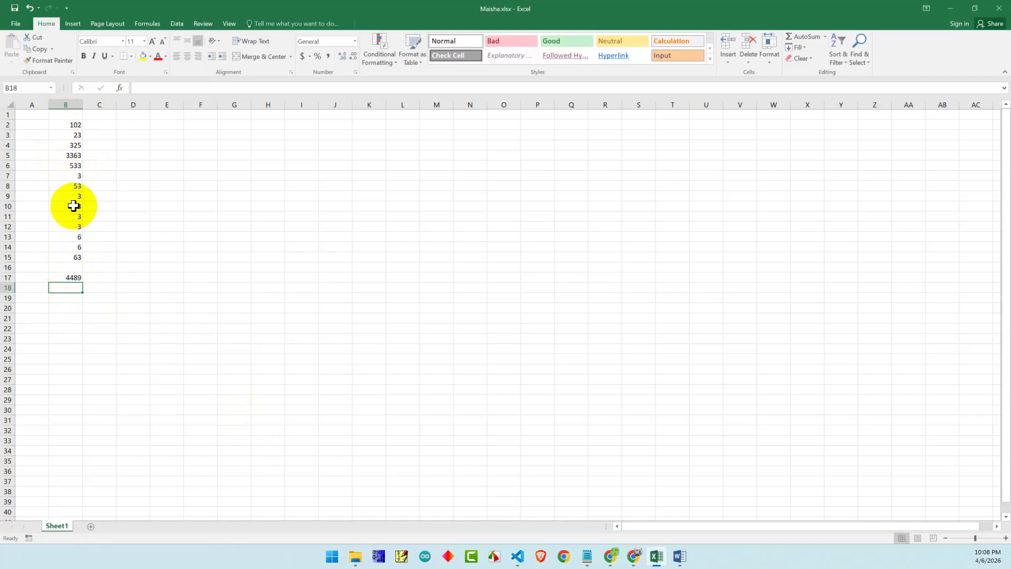
Change the value in cell B7 to 4 to recalculate the total
{"action": "left_click", "coordinate": [76, 178]}
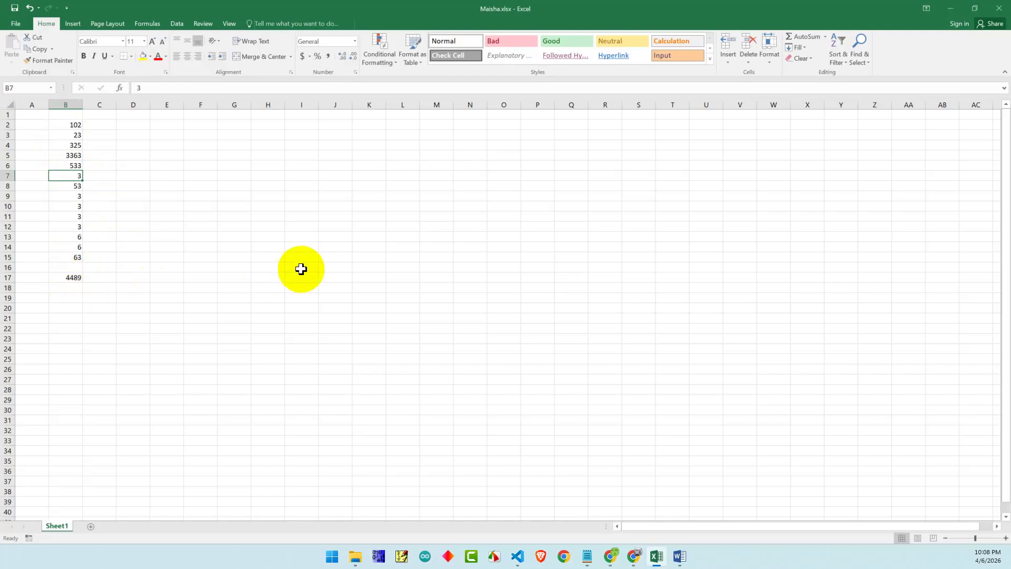
{"action": "type", "text": "4"}
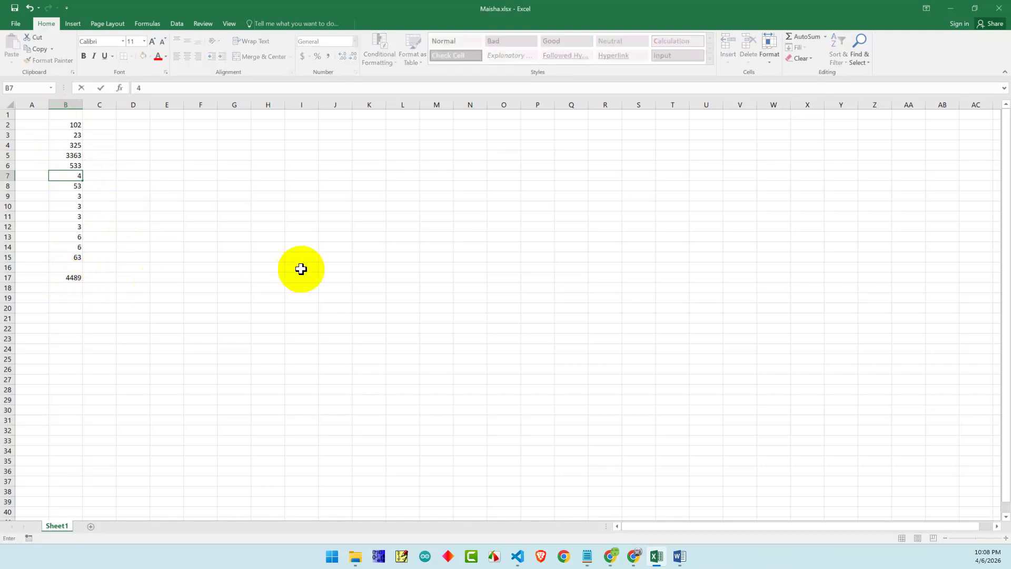
{"action": "key", "text": "Return"}
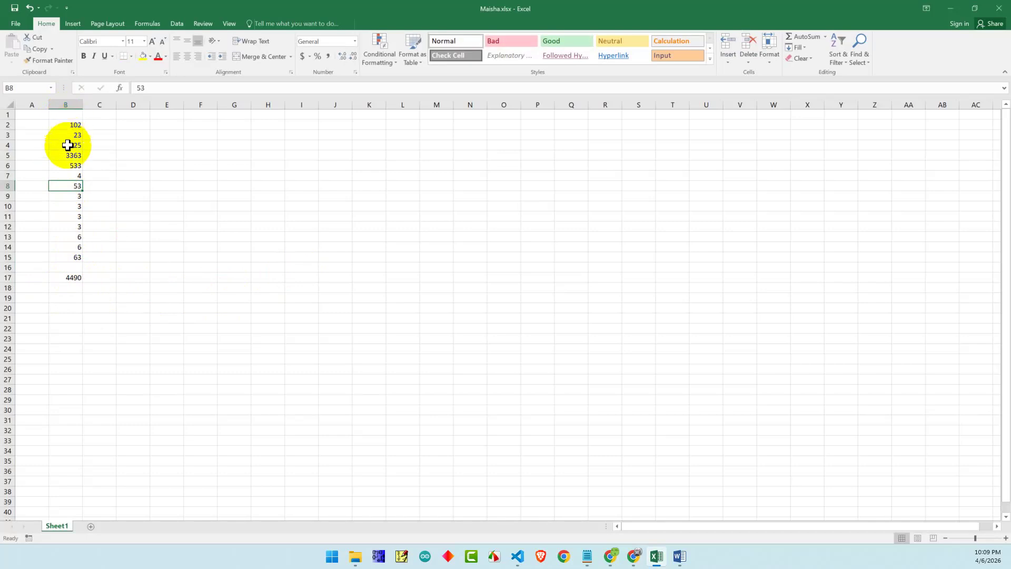
Edit the total formula in B17 so that it reads =SUM(B2:B14), leaving out the last number
{"action": "left_click", "coordinate": [71, 279]}
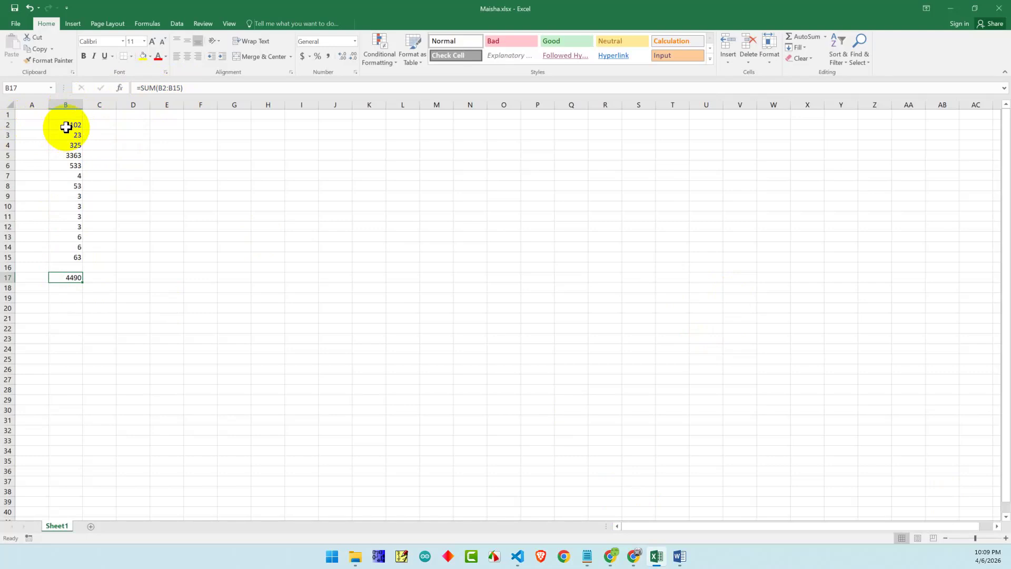
{"action": "double_click", "coordinate": [74, 275]}
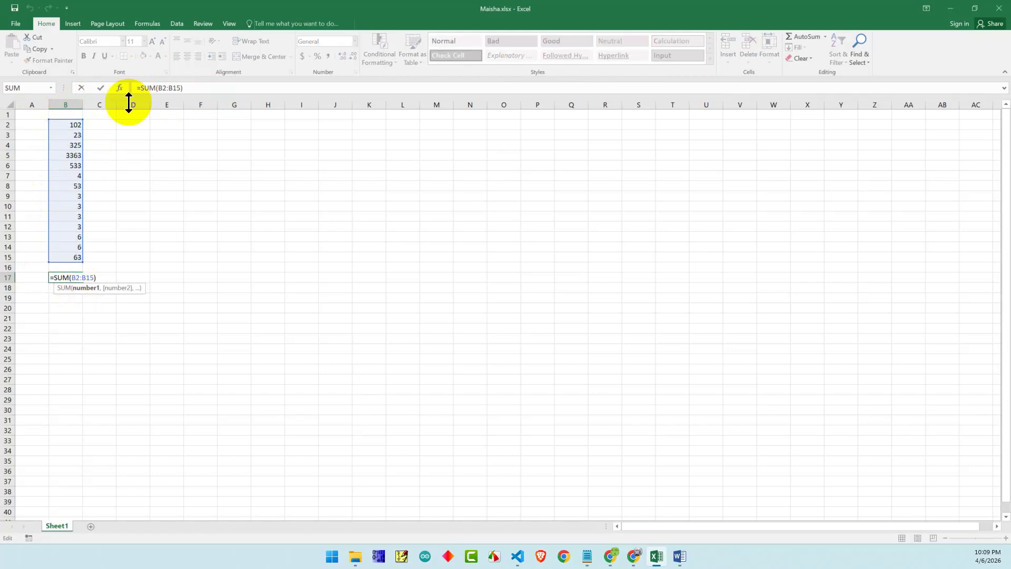
{"action": "left_click", "coordinate": [181, 90]}
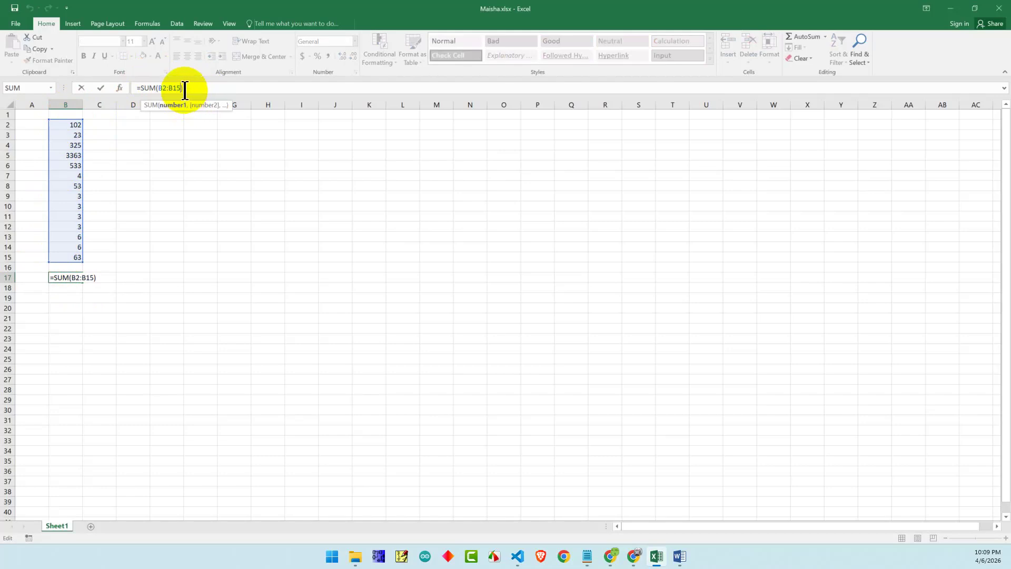
{"action": "key", "text": "BackSpace"}
{"action": "type", "text": "4"}
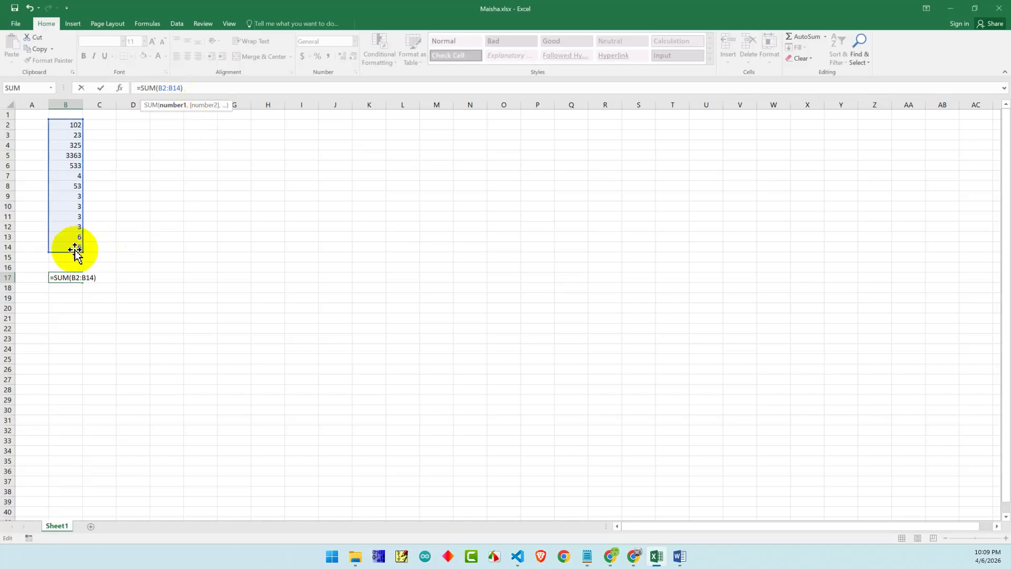
{"action": "key", "text": "Return"}
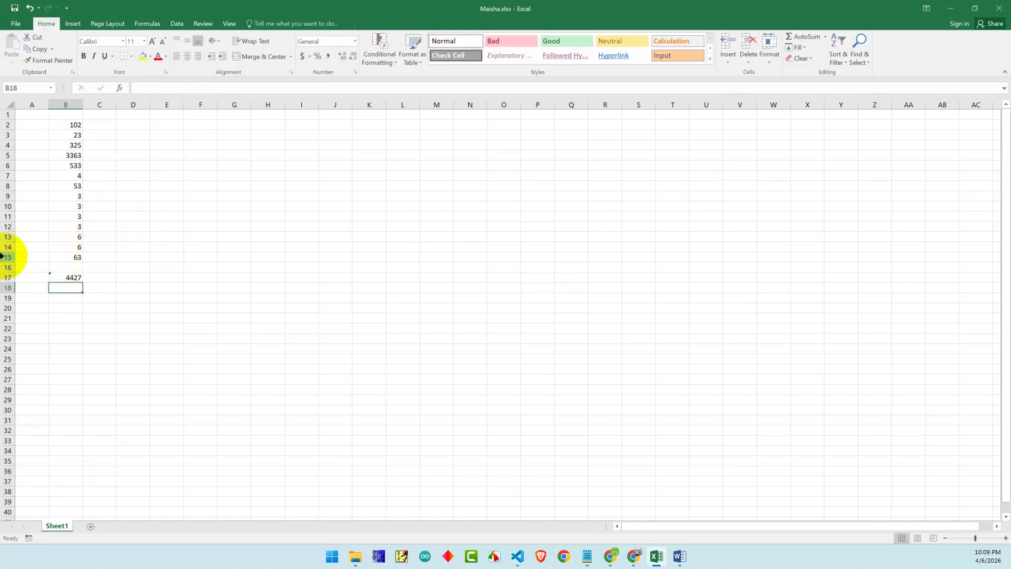
Delete the whole of row 15, which holds the number excluded from the total
{"action": "left_click", "coordinate": [2, 256]}
{"action": "right_click", "coordinate": [2, 256]}
{"action": "left_click", "coordinate": [30, 344]}
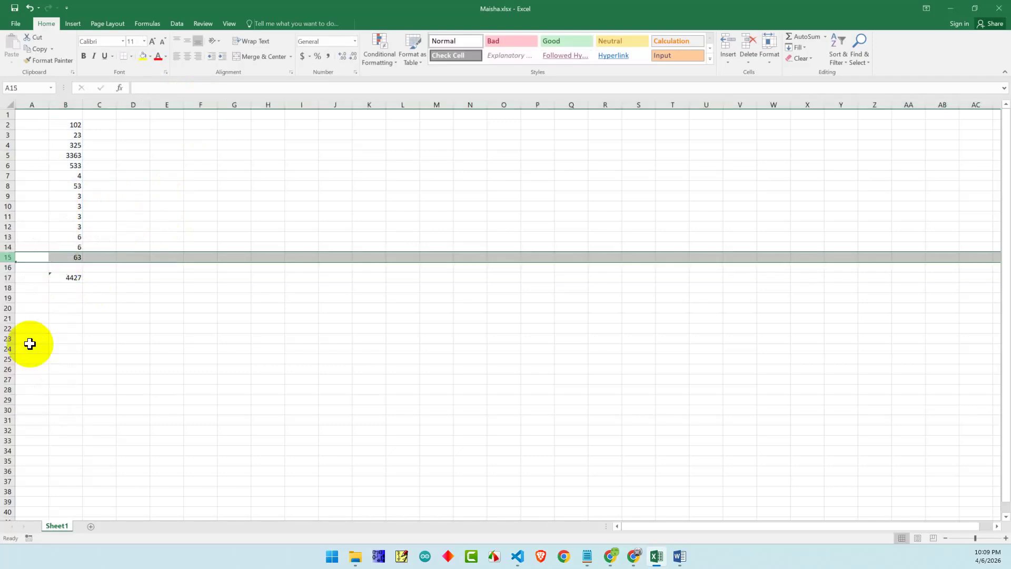
{"action": "left_click", "coordinate": [136, 308]}
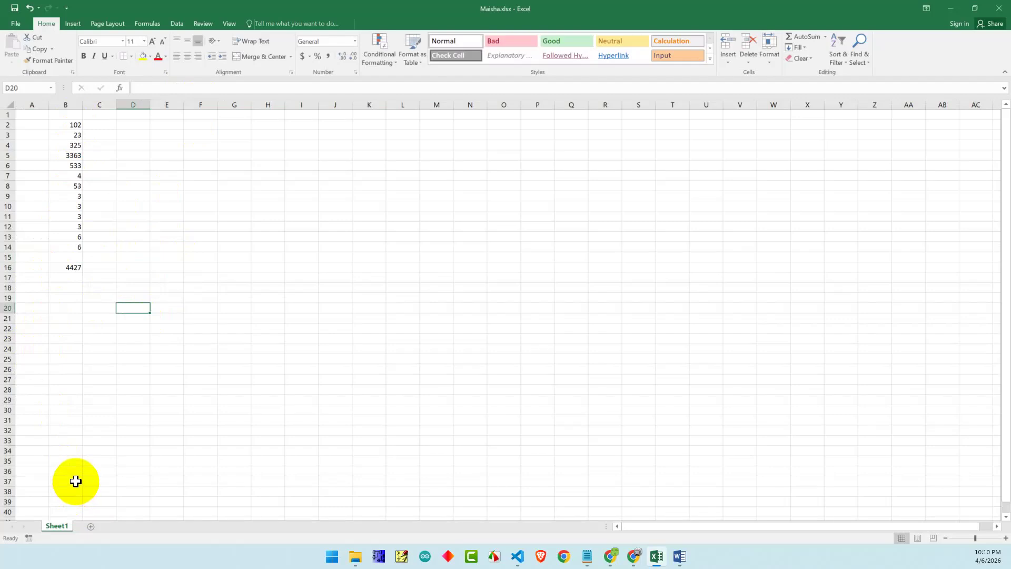
Select B2:B15 to review the summed numbers, and clear the selection
{"action": "left_click_drag", "start_coordinate": [71, 125], "coordinate": [52, 258]}
{"action": "left_click", "coordinate": [61, 296]}
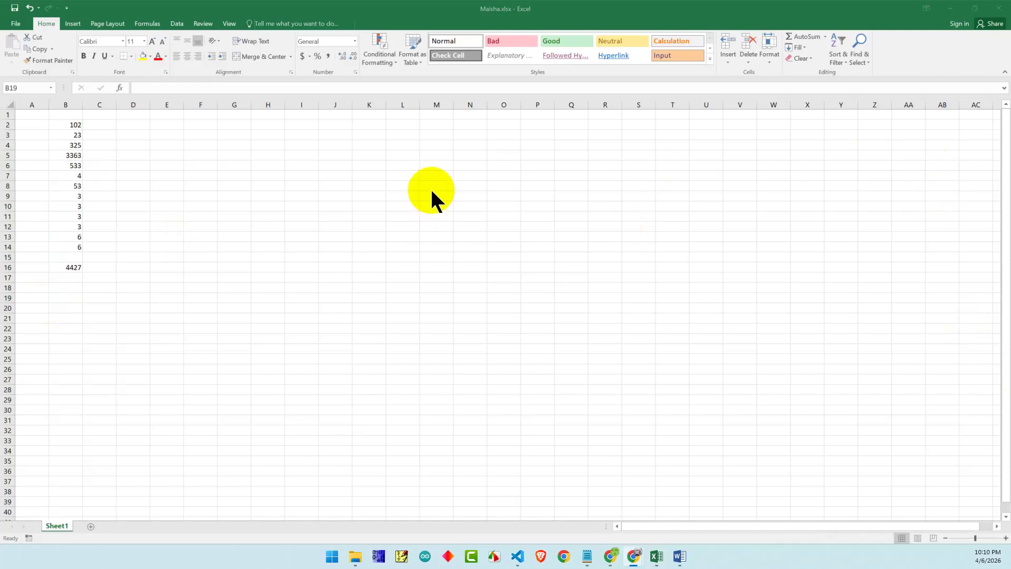
{"action": "left_click", "coordinate": [54, 315]}
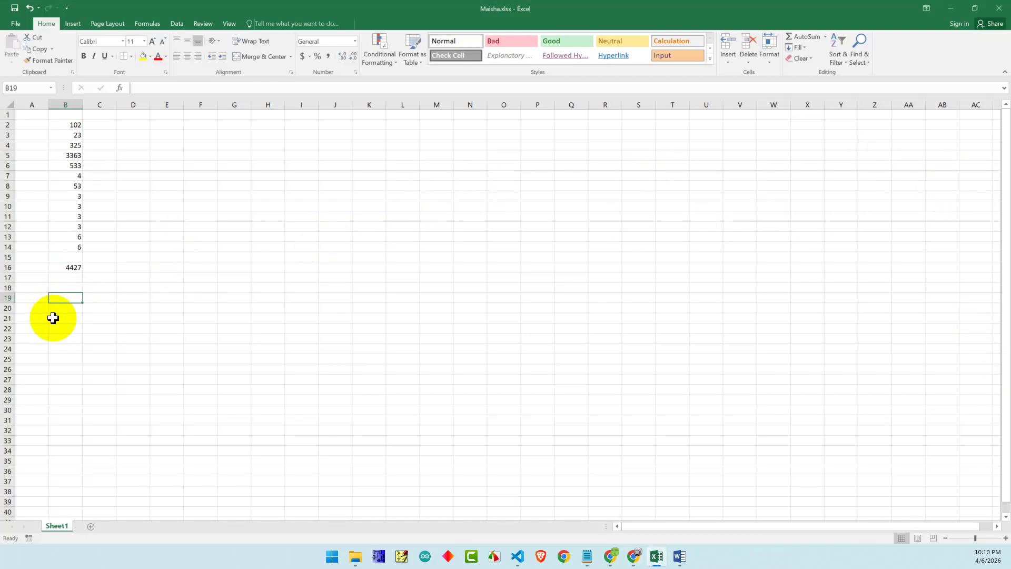
{"action": "left_click", "coordinate": [302, 460]}
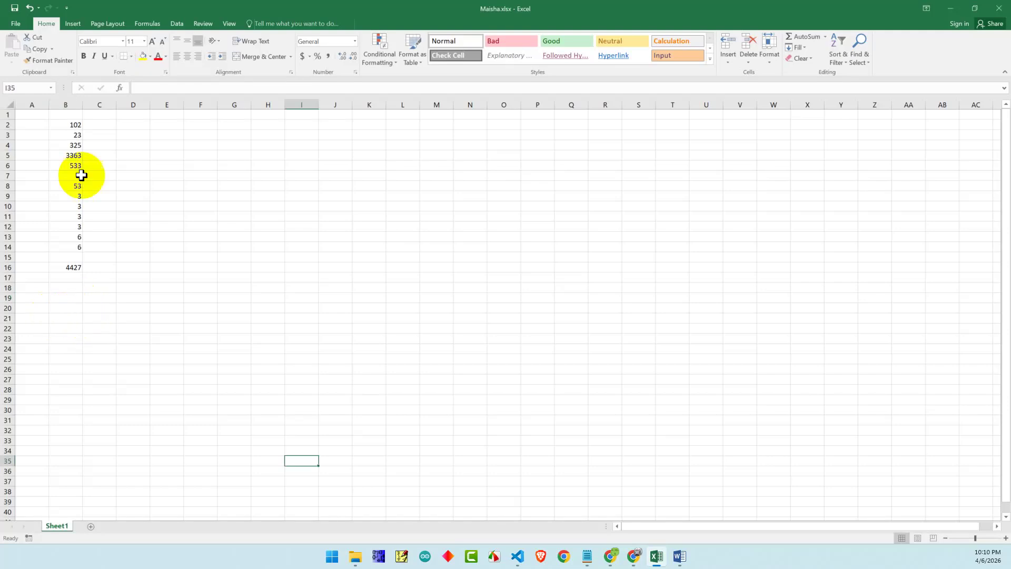
Delete the numbers and the total from B1:B17 to empty the sheet
{"action": "left_click_drag", "start_coordinate": [66, 114], "coordinate": [62, 278]}
{"action": "key", "text": "Delete"}
{"action": "left_click", "coordinate": [120, 196]}
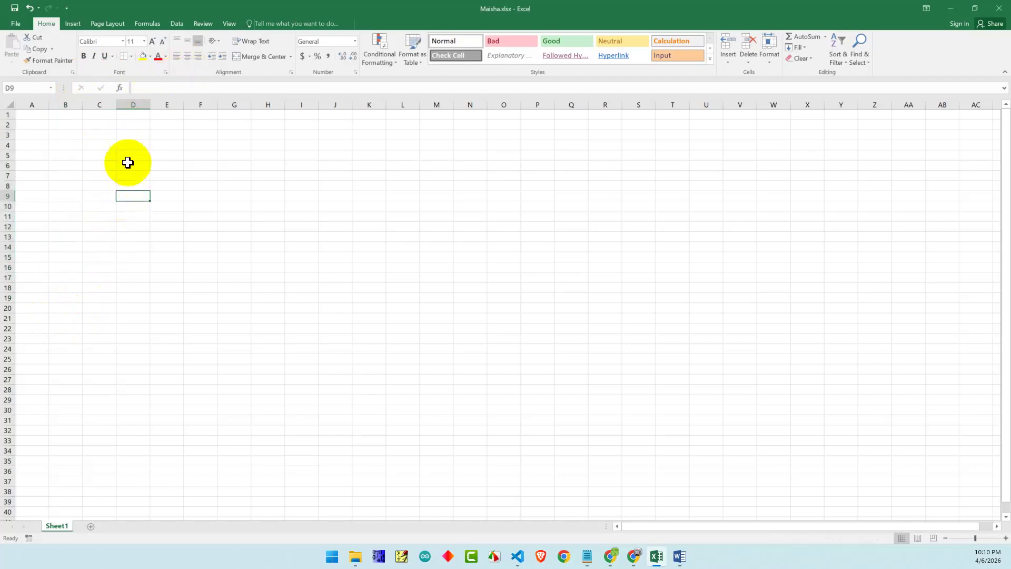
{"action": "double_click", "coordinate": [131, 198]}
{"action": "type", "text": "=sum"}
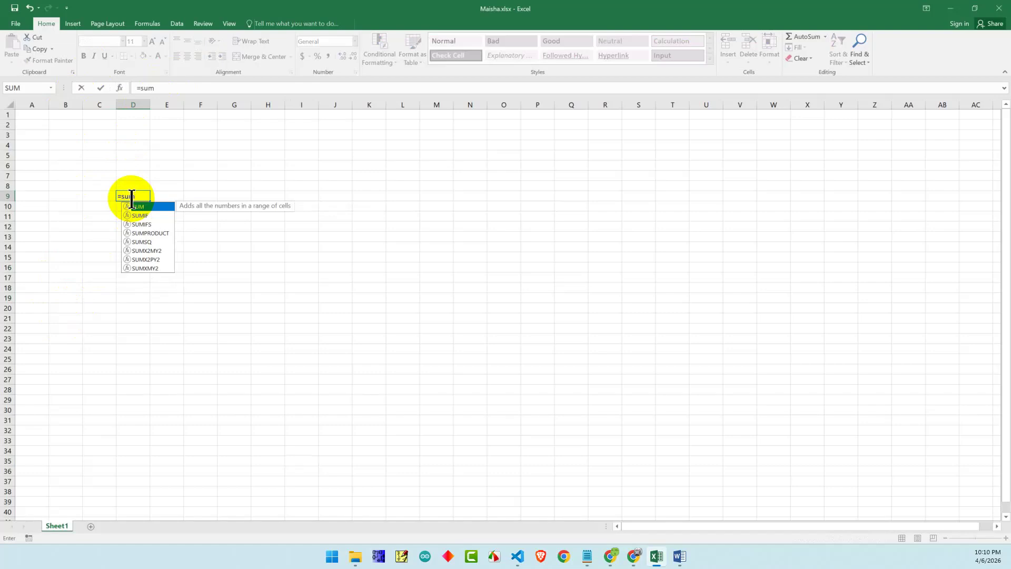
{"action": "double_click", "coordinate": [138, 208]}
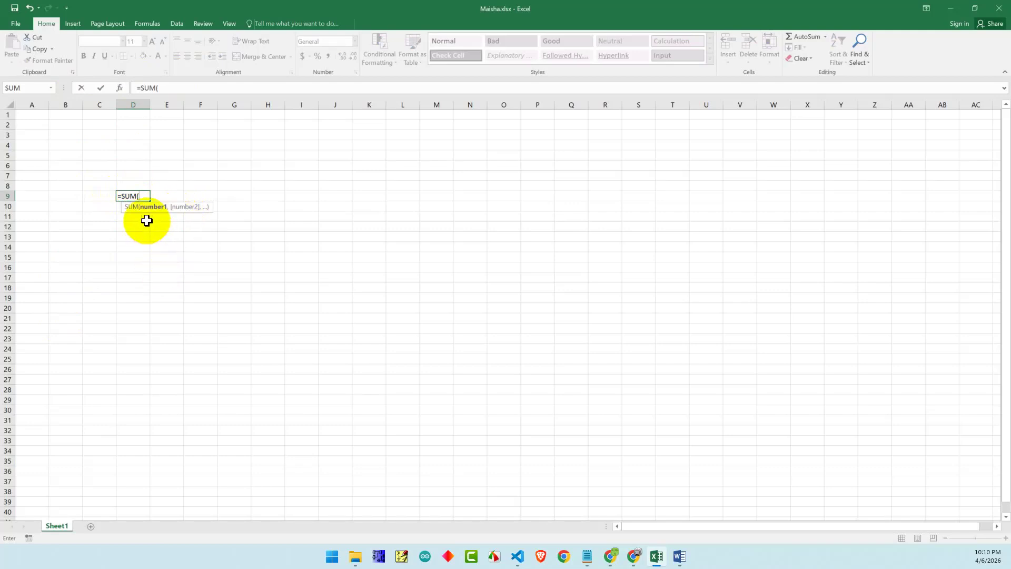
{"action": "left_click", "coordinate": [140, 193]}
{"action": "key", "text": "Escape"}
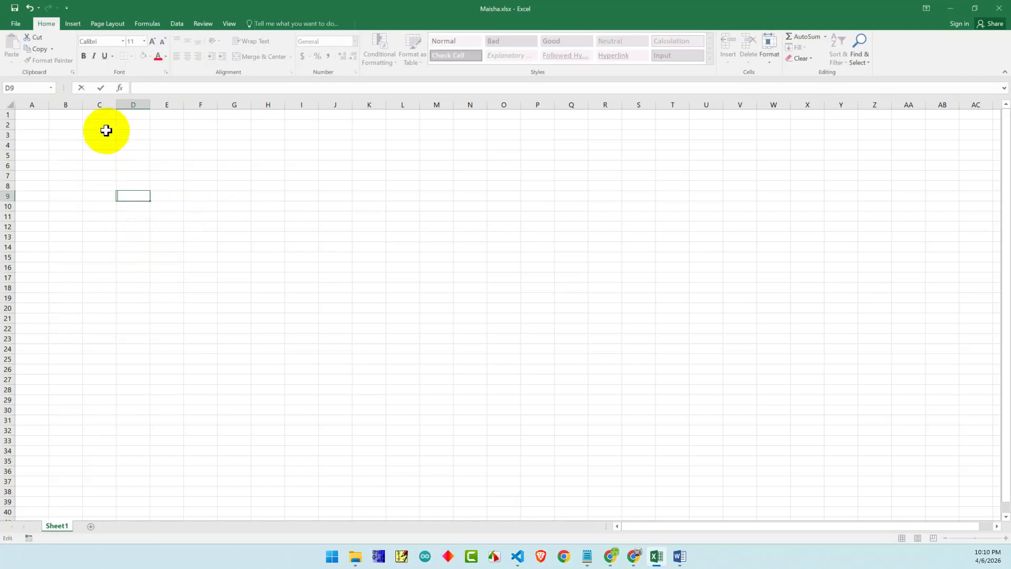
Enter the sample numbers 12 in cell C2 and 24 in cell C3
{"action": "left_click", "coordinate": [106, 128]}
{"action": "type", "text": "12"}
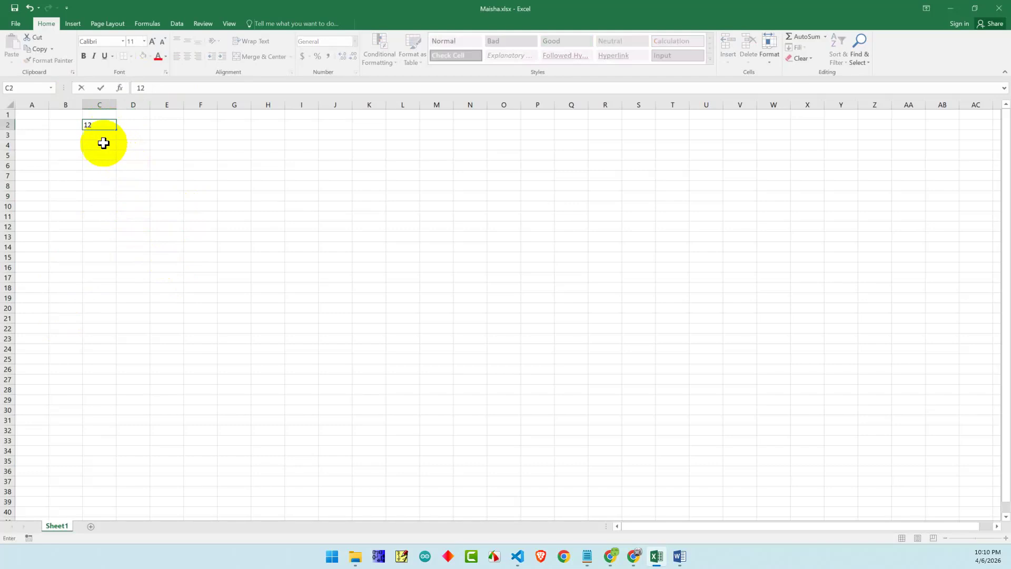
{"action": "key", "text": "Return"}
{"action": "type", "text": "24"}
{"action": "left_click", "coordinate": [113, 176]}
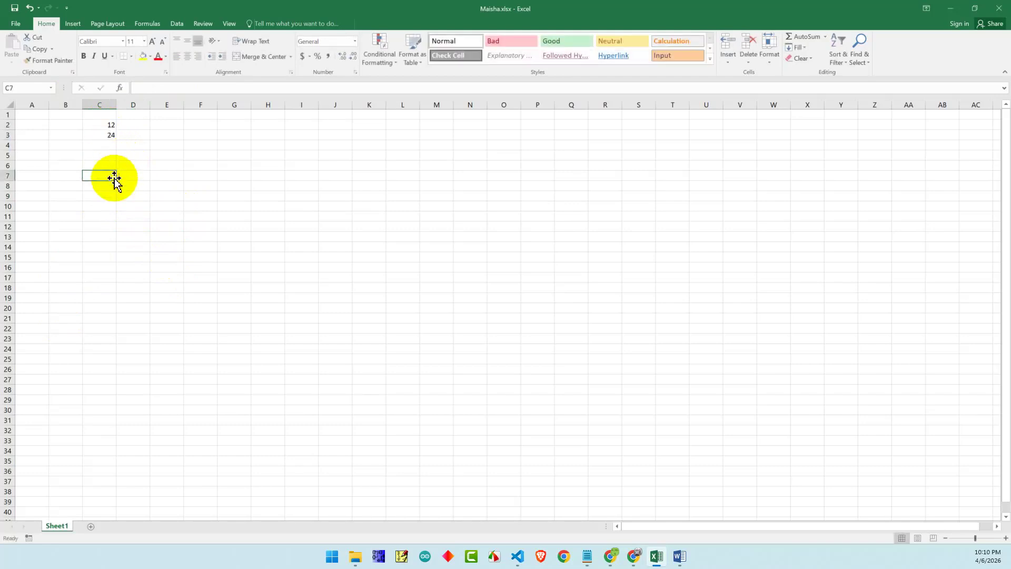
Enter the formula =SUM(C2,C3) in cell C17, adding the two numbers as separate cell references
{"action": "left_click", "coordinate": [114, 235]}
{"action": "left_click", "coordinate": [95, 283]}
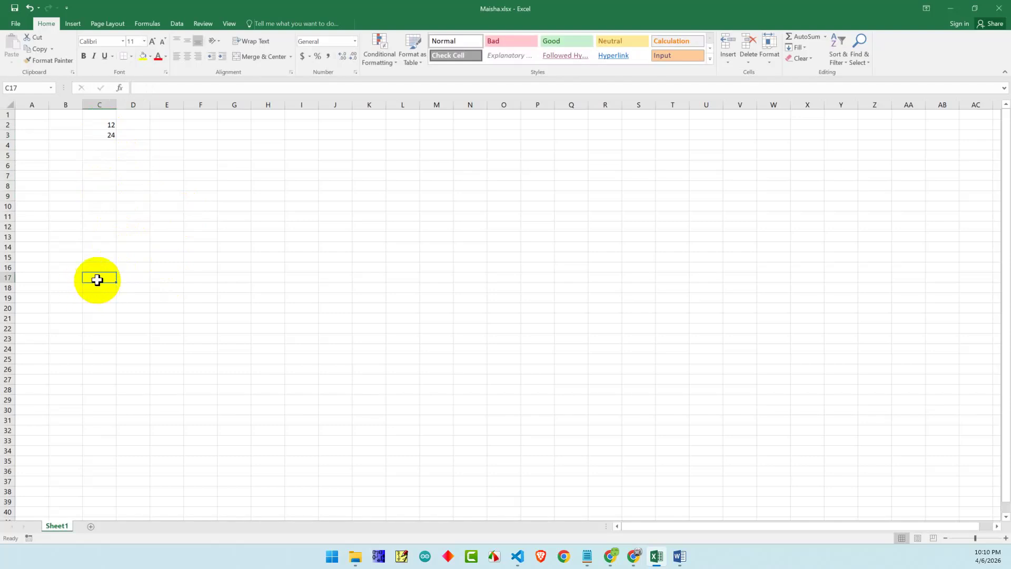
{"action": "type", "text": "=sum"}
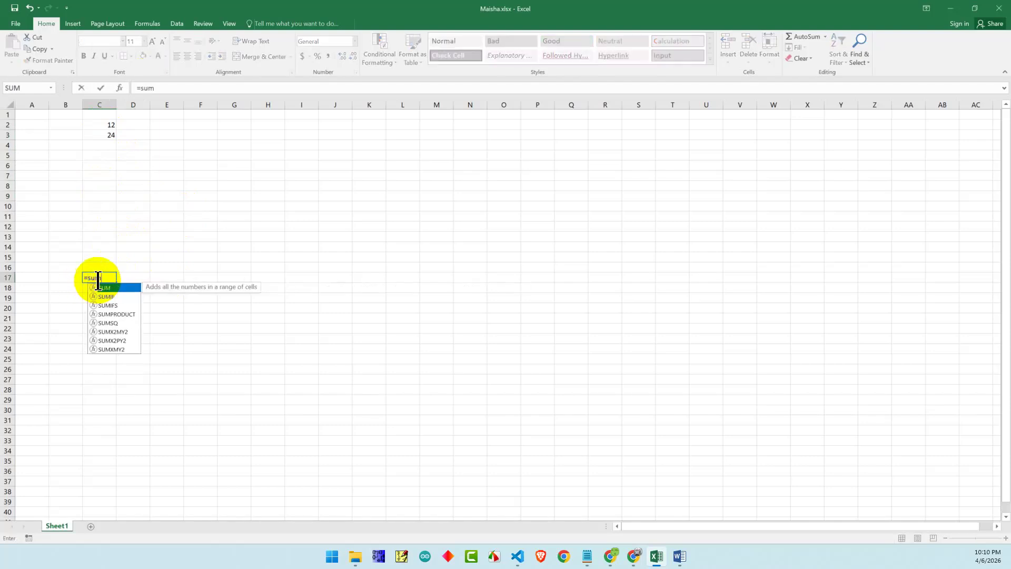
{"action": "type", "text": "("}
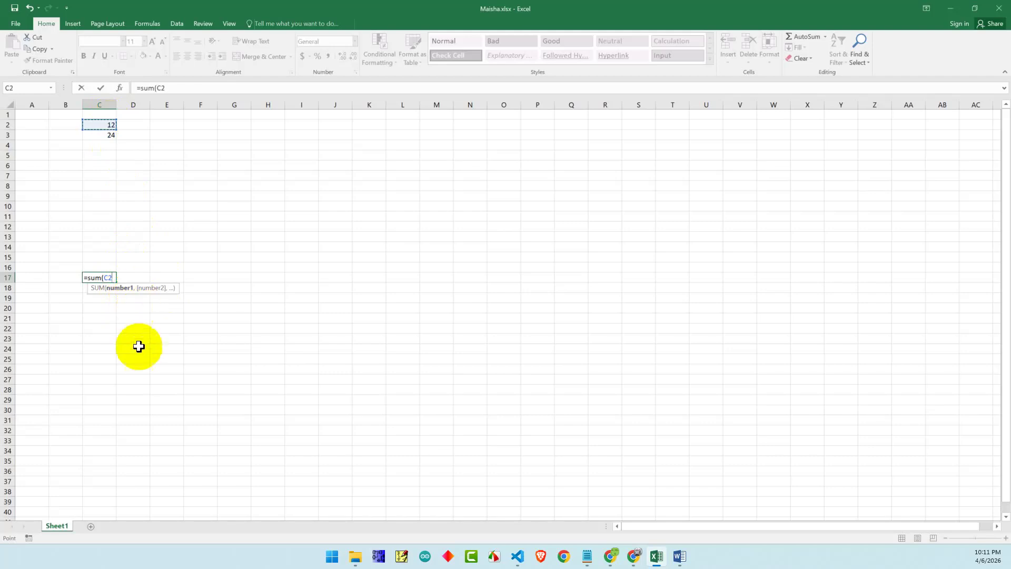
{"action": "type", "text": ","}
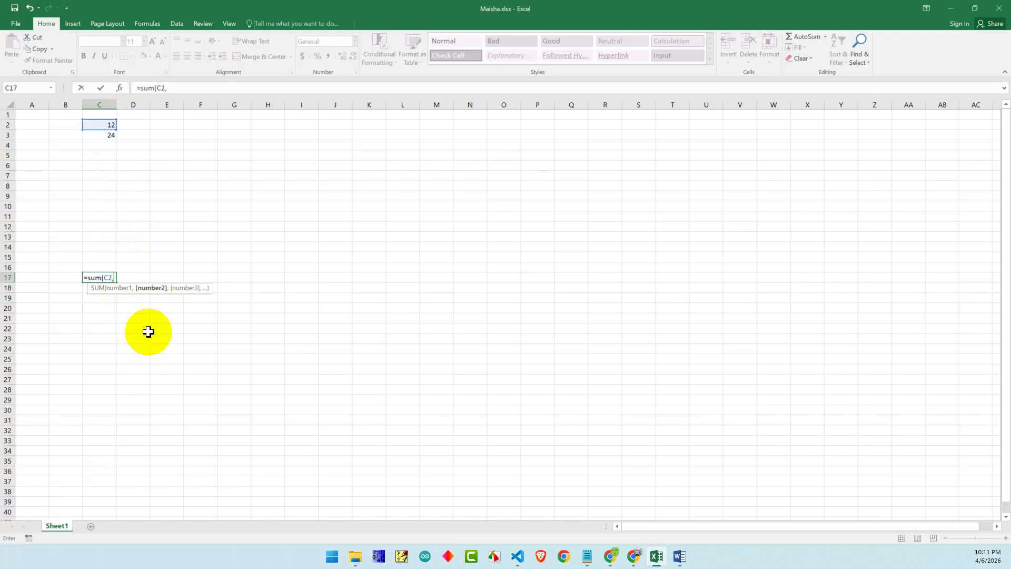
{"action": "left_click", "coordinate": [107, 135]}
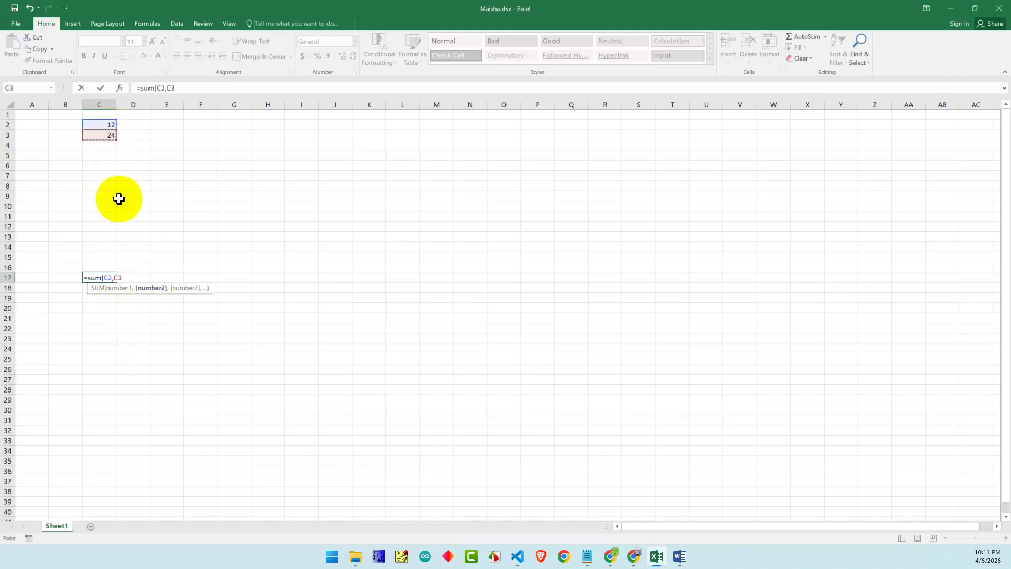
{"action": "type", "text": ")"}
{"action": "key", "text": "Return"}
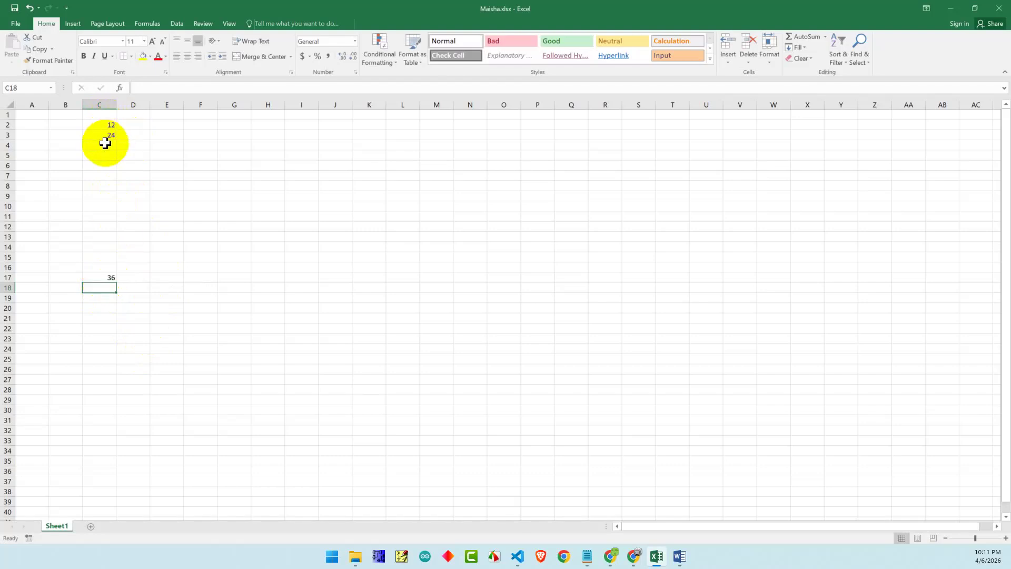
Review the SUM formula in C17 and the numbers it adds in C2:C3, and clear the selection
{"action": "left_click", "coordinate": [108, 277]}
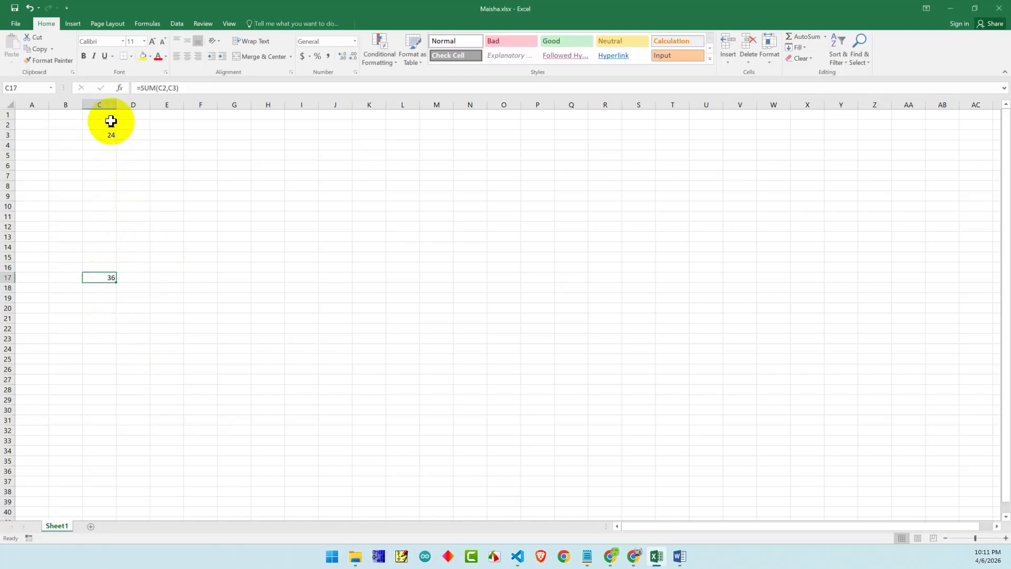
{"action": "left_click_drag", "start_coordinate": [108, 125], "coordinate": [106, 135]}
{"action": "left_click", "coordinate": [133, 242]}
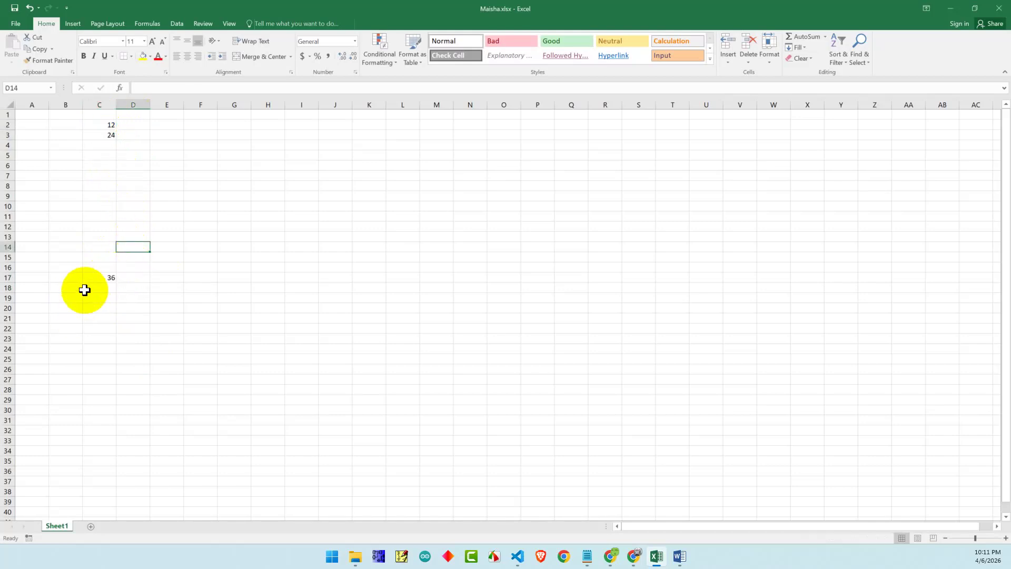
Enter the formula =SUM(C2:C3) in cell U5, giving the two numbers as a range
{"action": "left_click", "coordinate": [694, 156]}
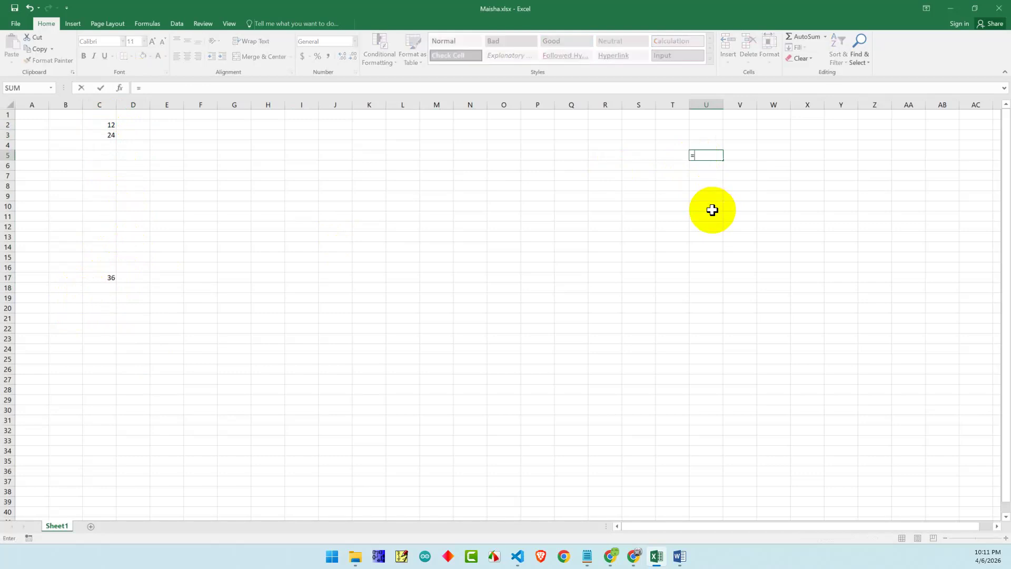
{"action": "type", "text": "=sum("}
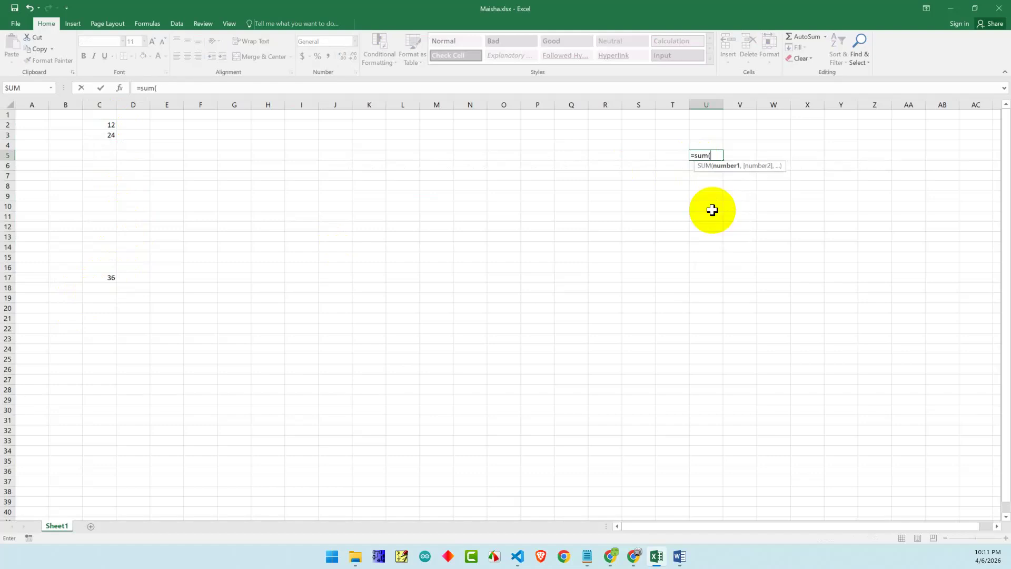
{"action": "left_click_drag", "start_coordinate": [103, 126], "coordinate": [104, 136]}
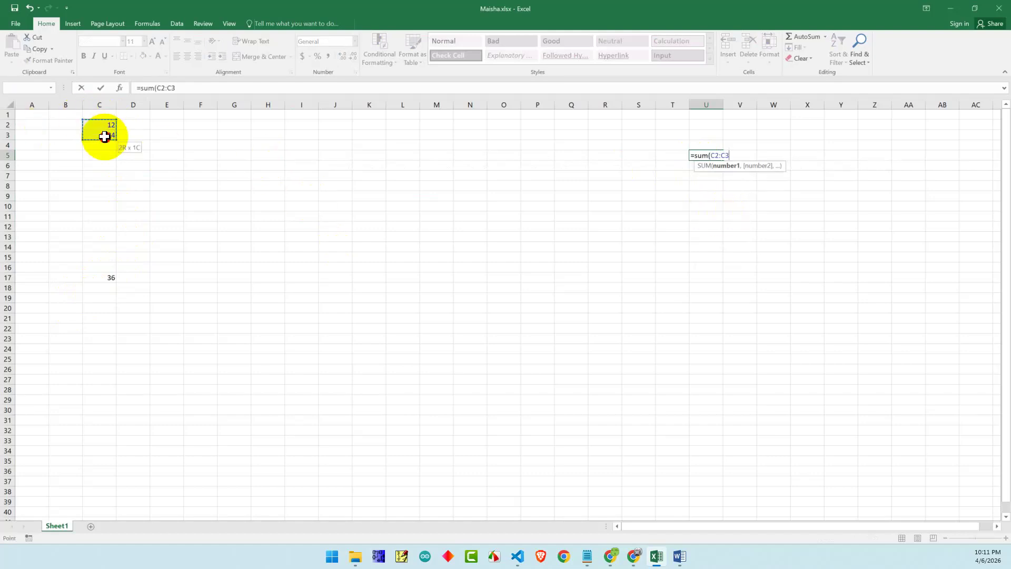
{"action": "key", "text": "Return"}
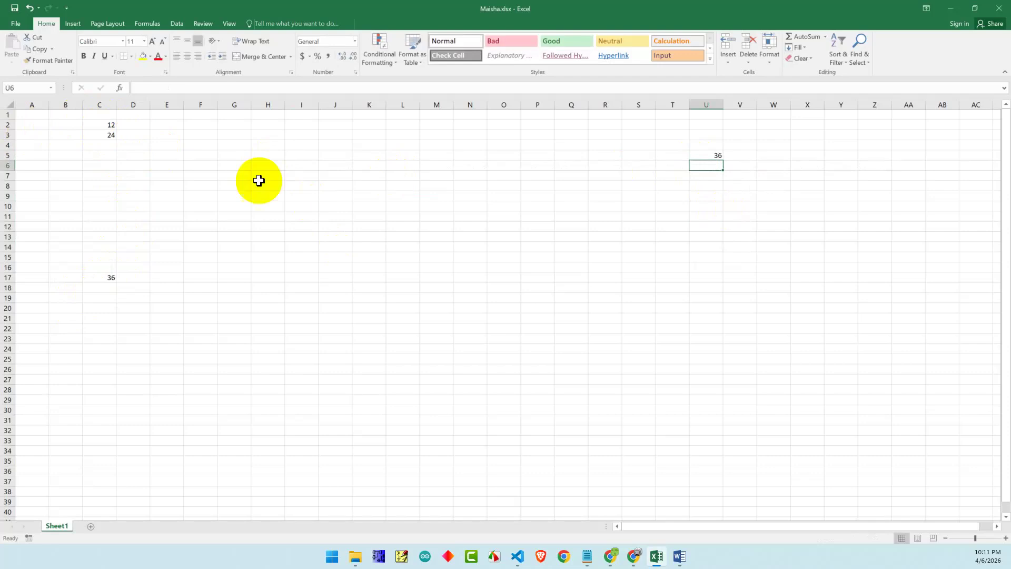
Change the number in cell C2 to 24
{"action": "left_click", "coordinate": [104, 128]}
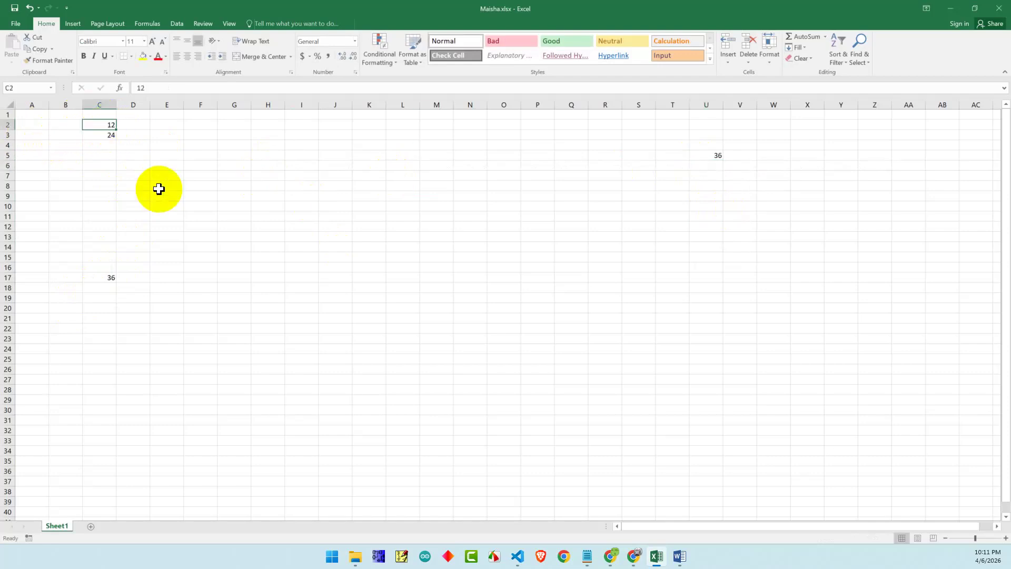
{"action": "type", "text": "24"}
{"action": "key", "text": "Return"}
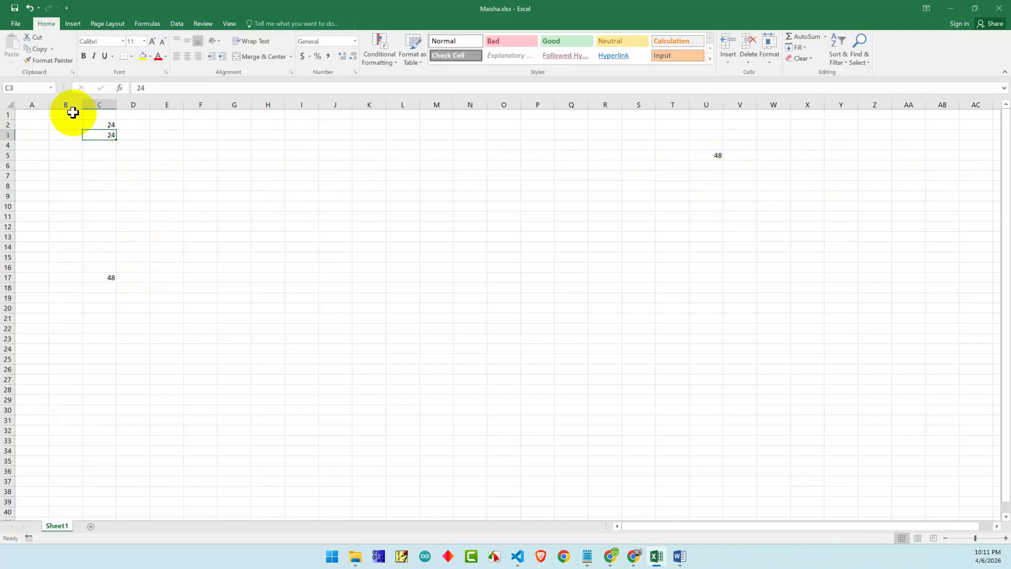
Delete the contents of B1:X26 to empty the sheet, and select cell C2
{"action": "left_click_drag", "start_coordinate": [65, 113], "coordinate": [796, 372]}
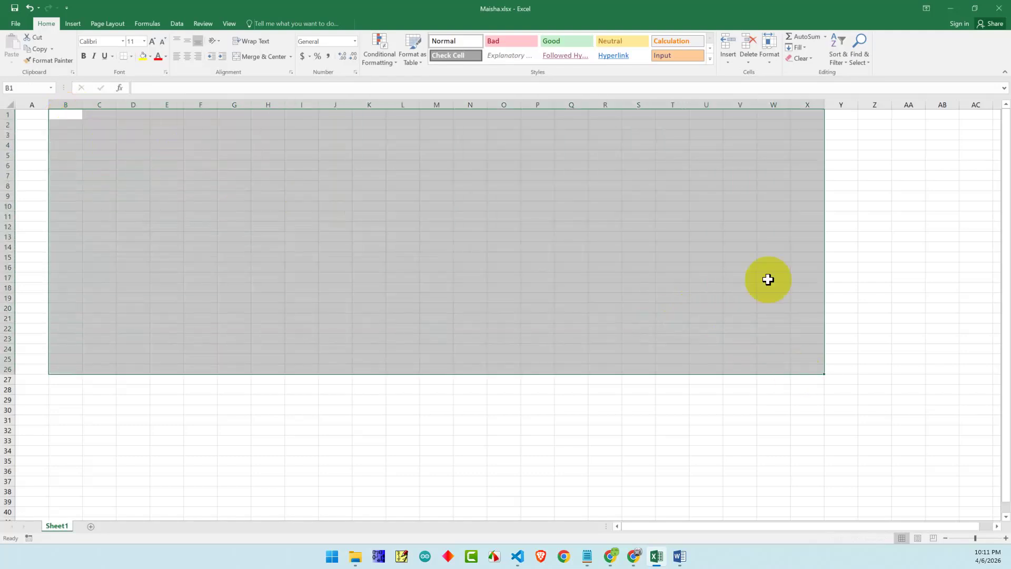
{"action": "left_click", "coordinate": [100, 125]}
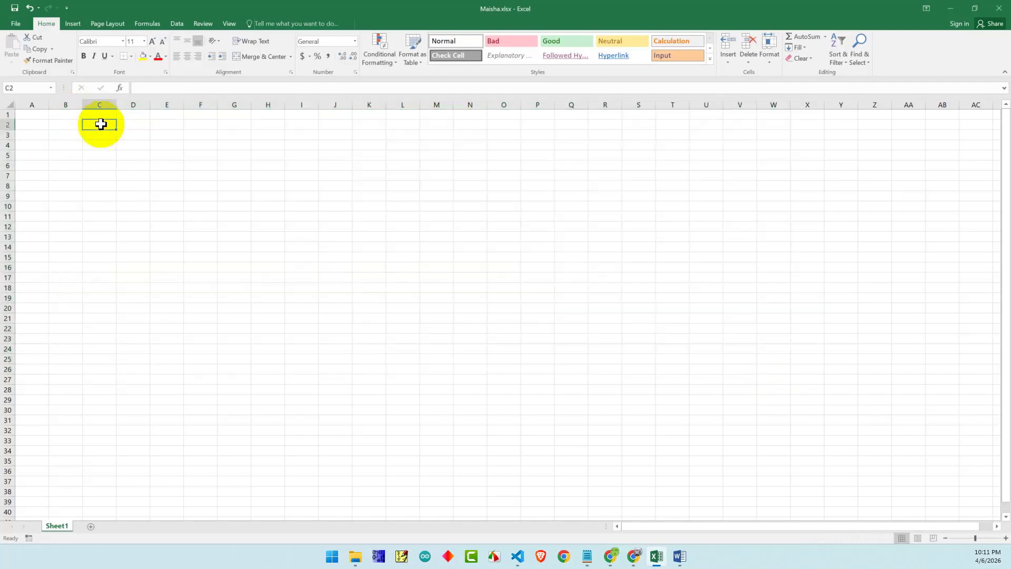
{"action": "left_click", "coordinate": [139, 92]}
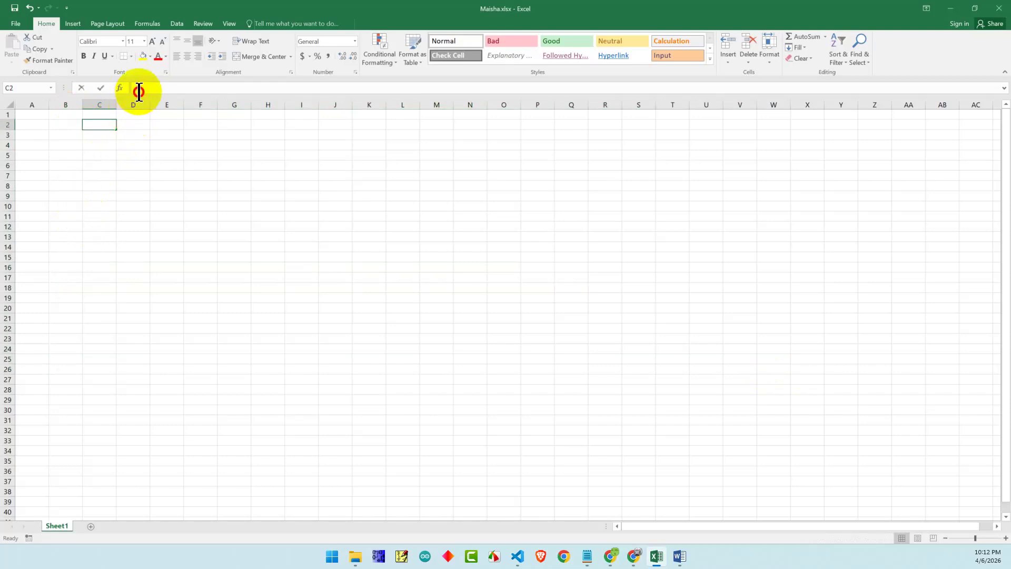
{"action": "type", "text": "=su"}
{"action": "type", "text": "m"}
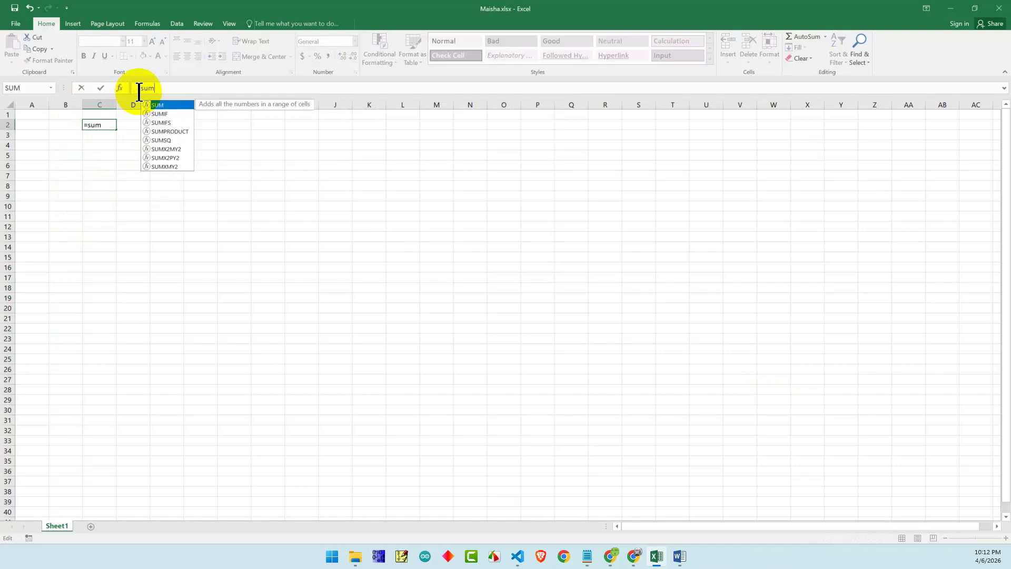
{"action": "type", "text": "("}
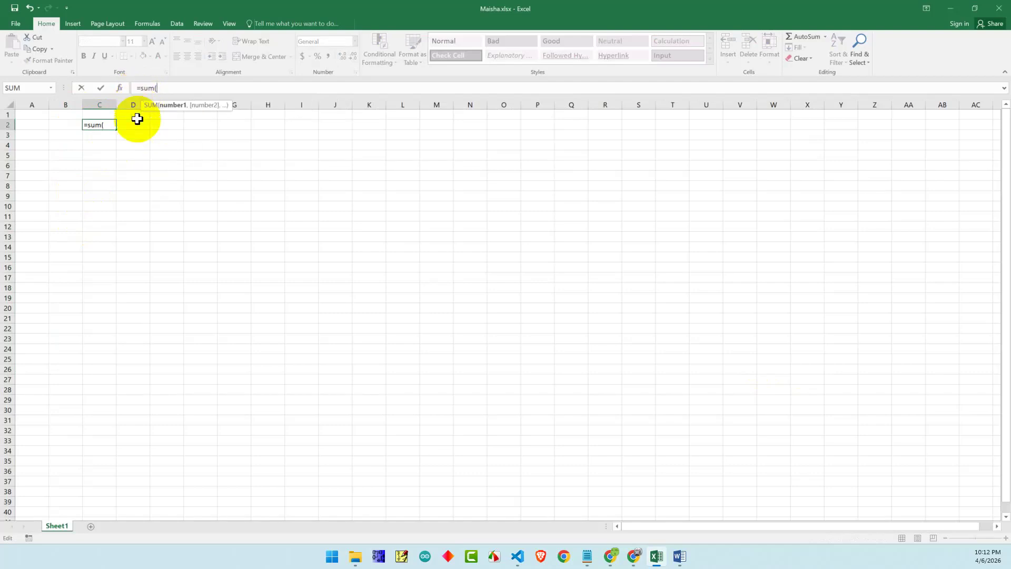
{"action": "left_click", "coordinate": [170, 88]}
{"action": "left_click_drag", "start_coordinate": [170, 88], "coordinate": [135, 90]}
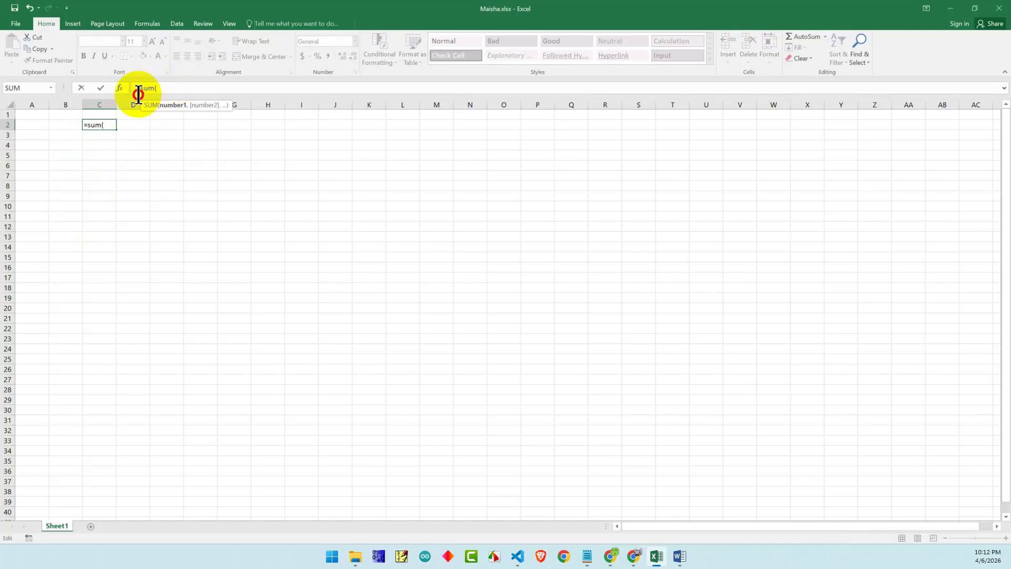
{"action": "key", "text": "BackSpace"}
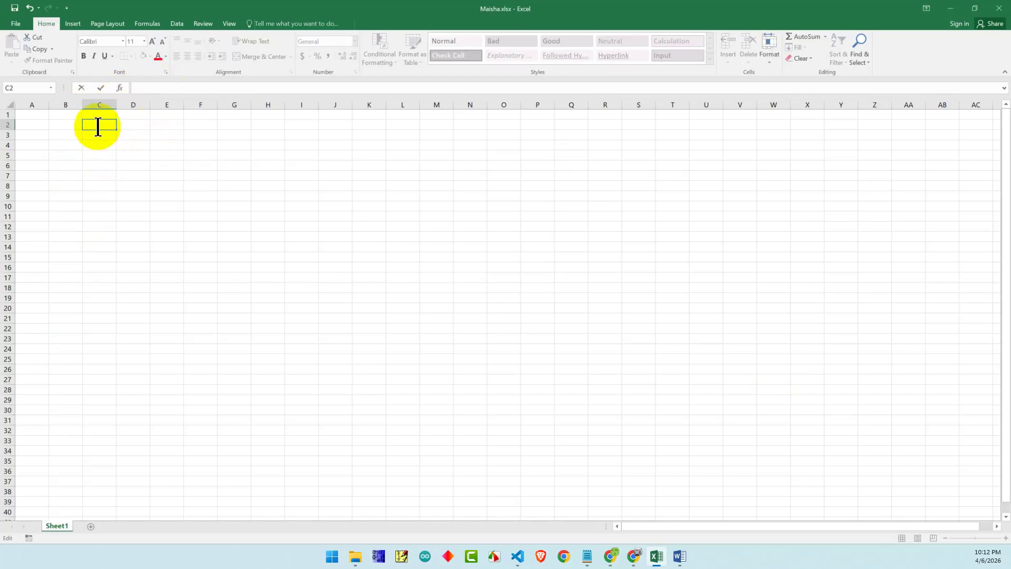
Enter the sample numbers 50 in cell C2 and 10 in cell C3
{"action": "type", "text": "50"}
{"action": "left_click", "coordinate": [89, 206]}
{"action": "left_click", "coordinate": [105, 134]}
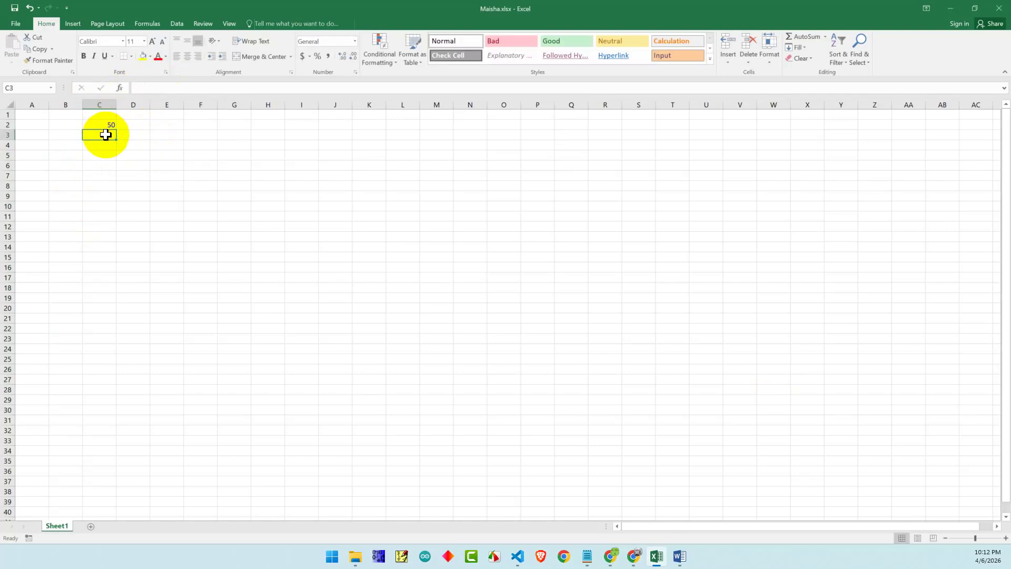
{"action": "type", "text": "10"}
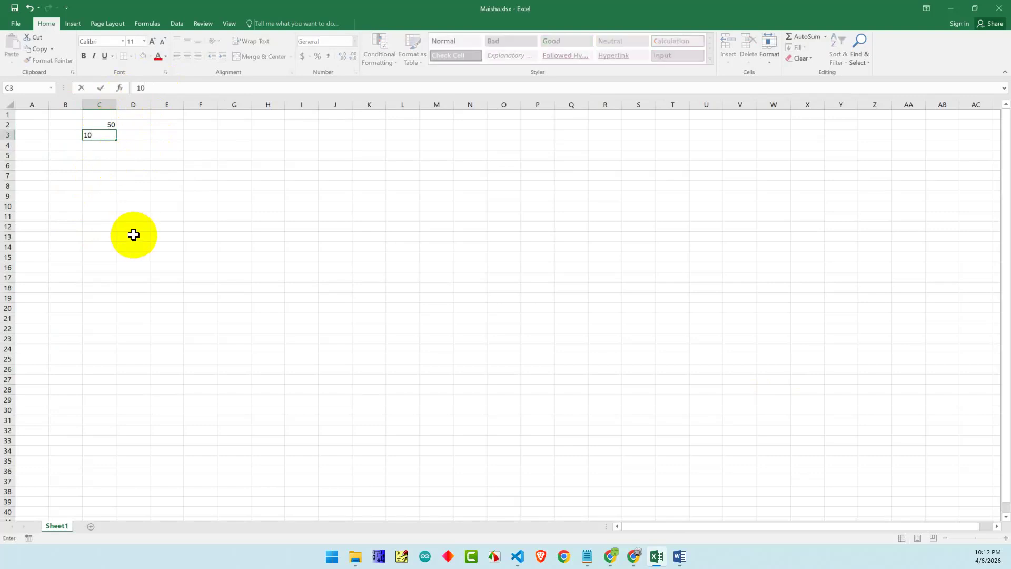
{"action": "left_click", "coordinate": [133, 235]}
Begin a formula in cell C6, check the functions suggested for "sub", and reduce the entry to the equals sign
{"action": "left_click", "coordinate": [92, 164]}
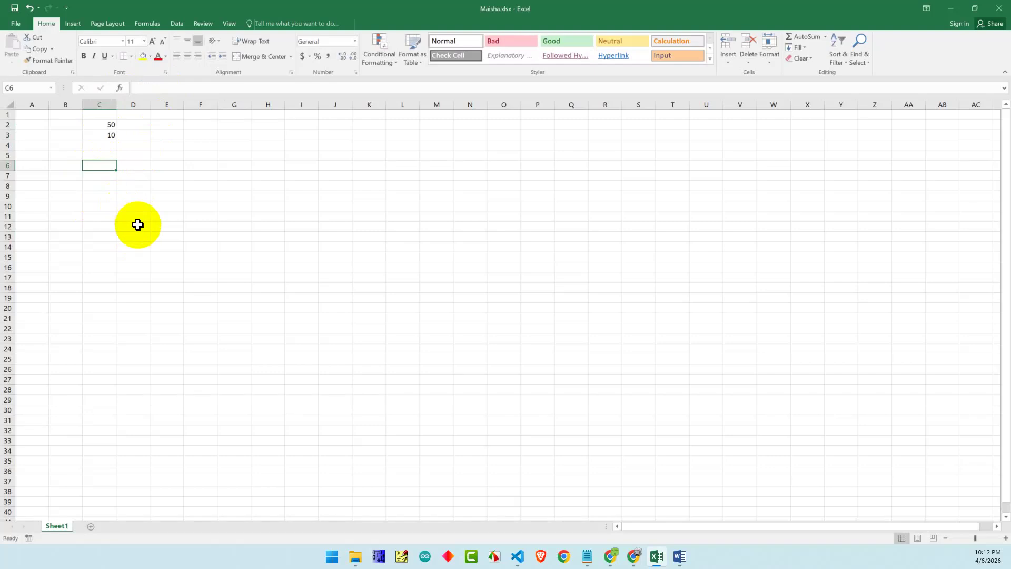
{"action": "type", "text": "=sub"}
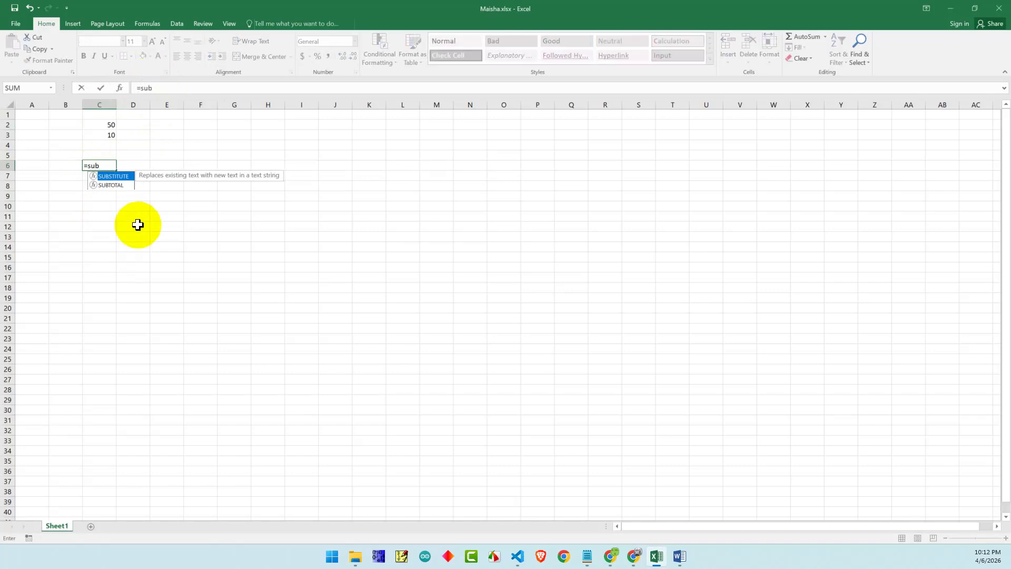
{"action": "type", "text": "t"}
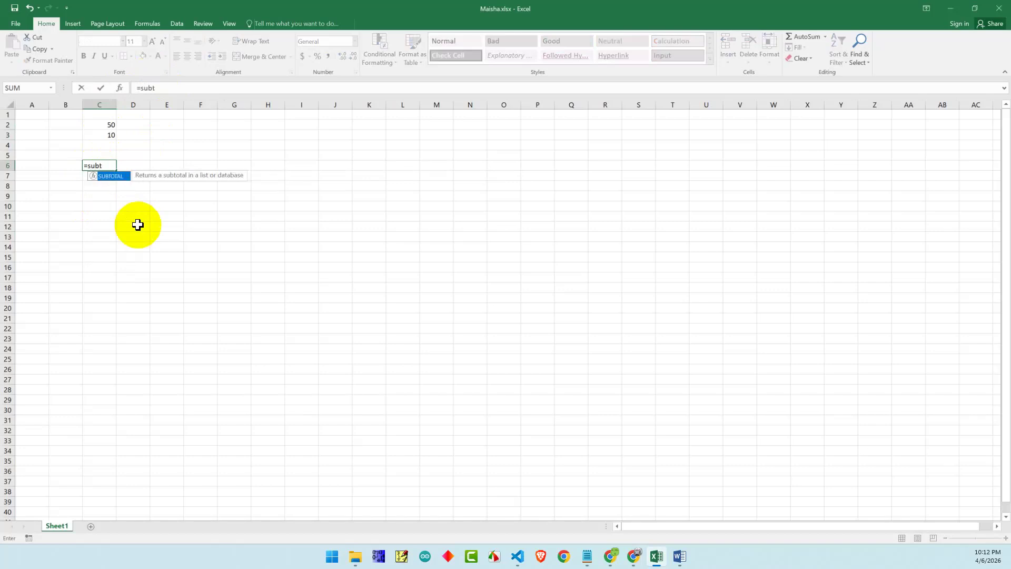
{"action": "key", "text": "BackSpace"}
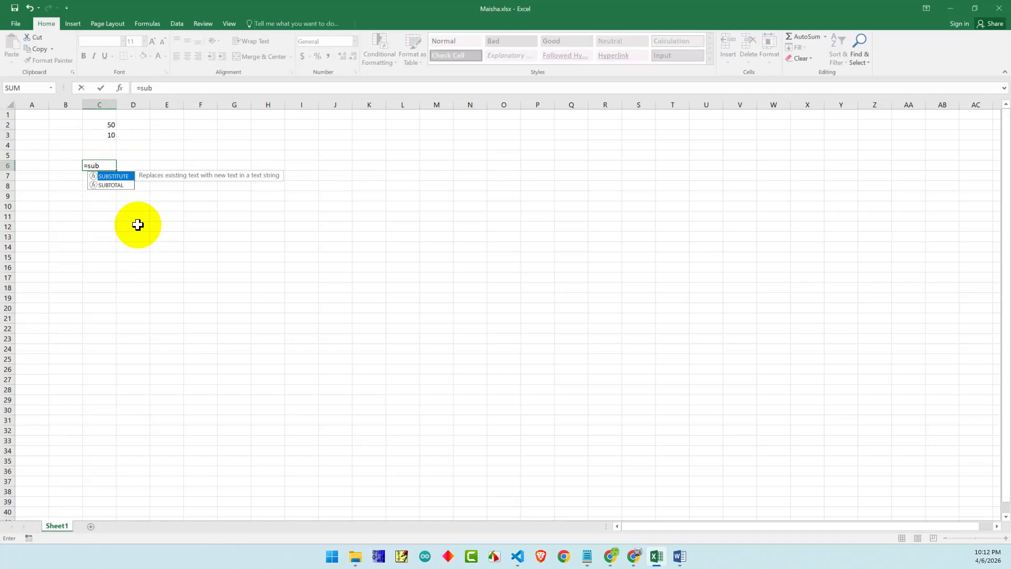
{"action": "key", "text": "BackSpace"}
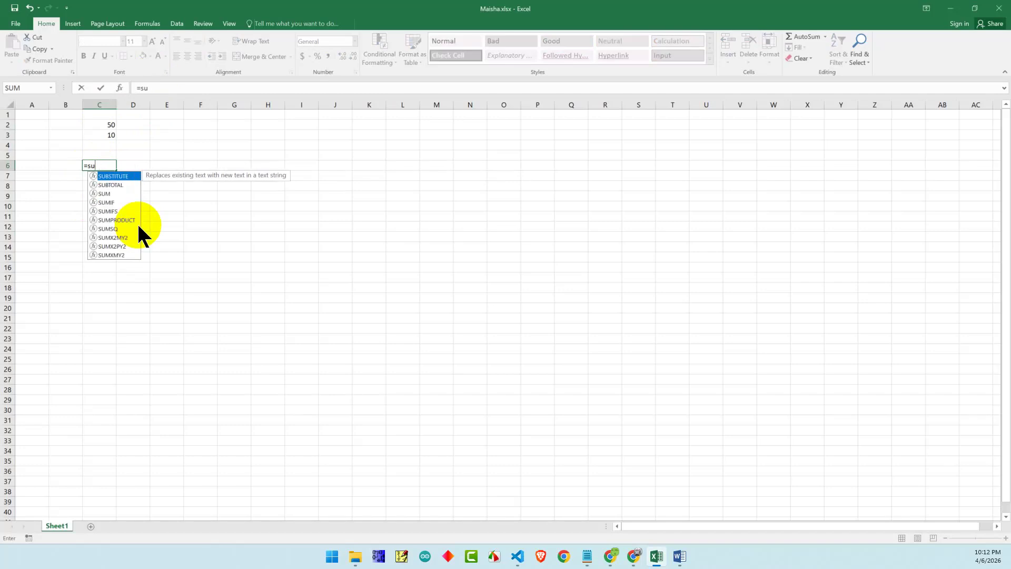
{"action": "key", "text": "BackSpace"}
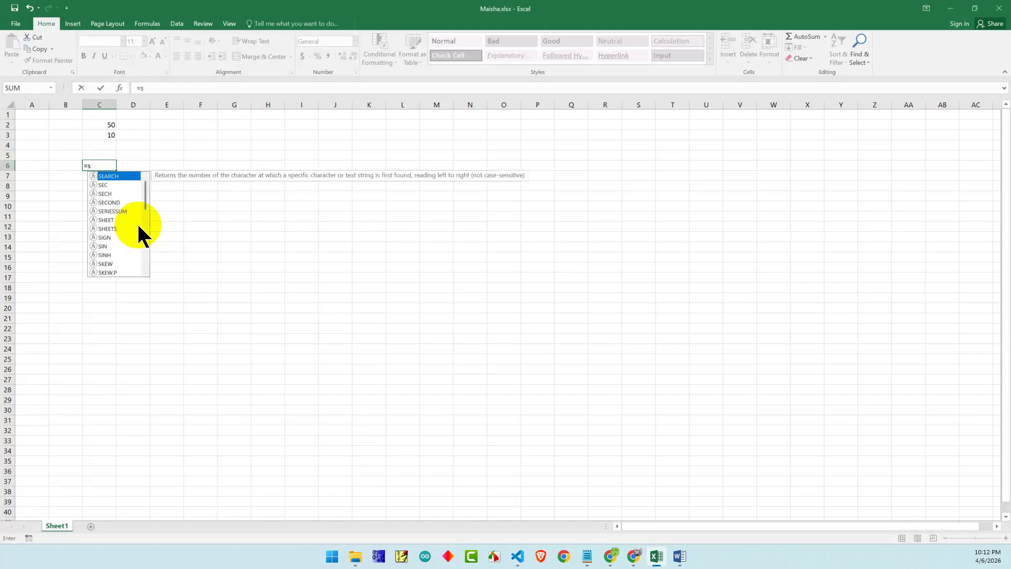
{"action": "key", "text": "BackSpace"}
{"action": "type", "text": "s"}
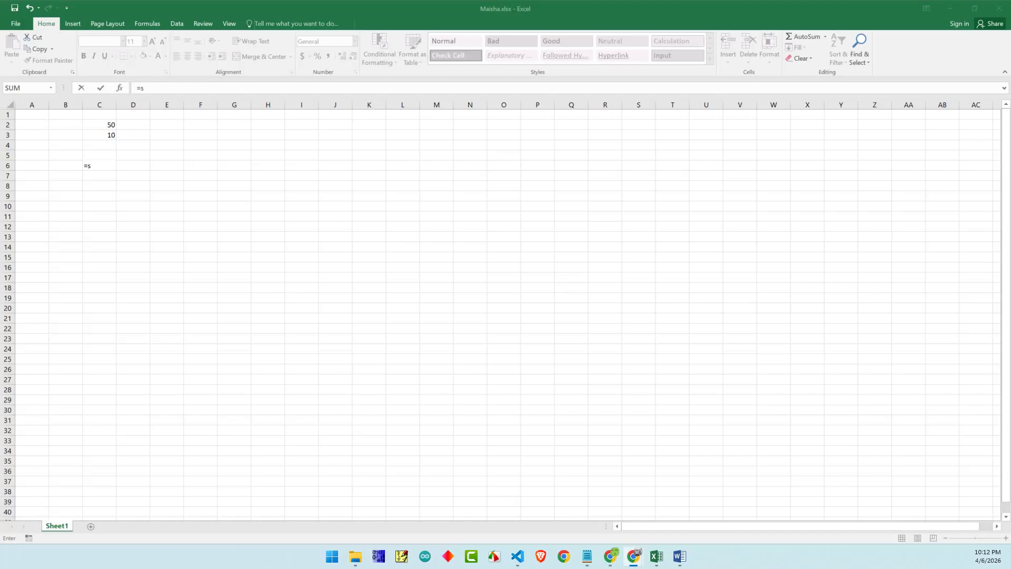
{"action": "left_click", "coordinate": [102, 165]}
{"action": "key", "text": "BackSpace"}
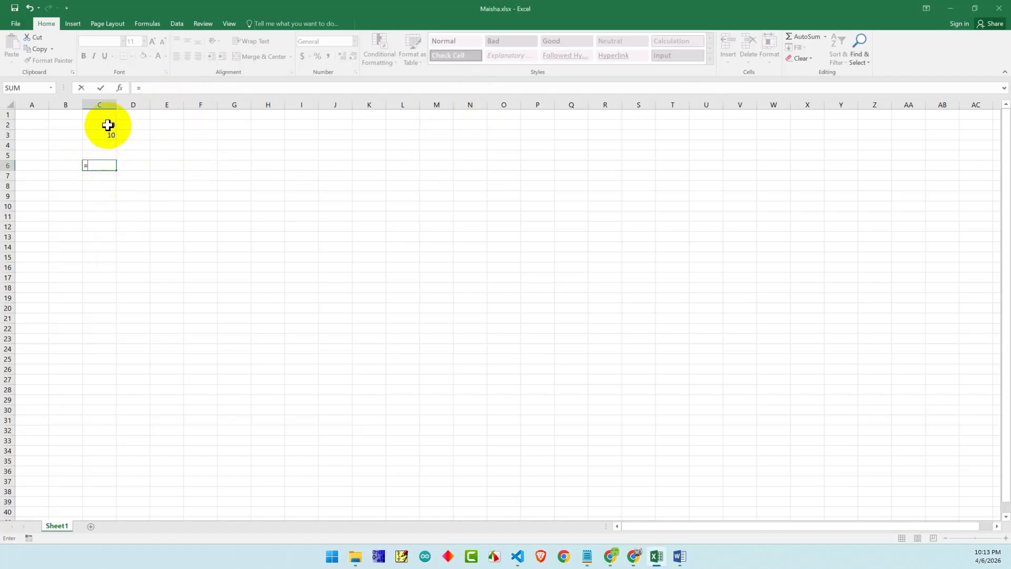
Complete the subtraction formula in C6 as =C2-C3 and reselect the cell to review it
{"action": "left_click", "coordinate": [108, 125]}
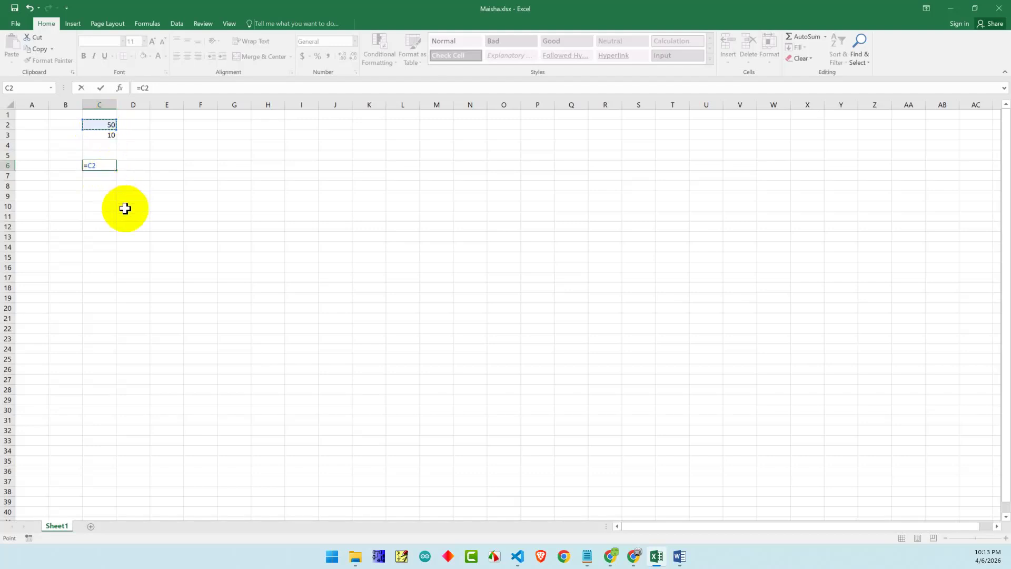
{"action": "type", "text": "-"}
{"action": "left_click", "coordinate": [109, 132]}
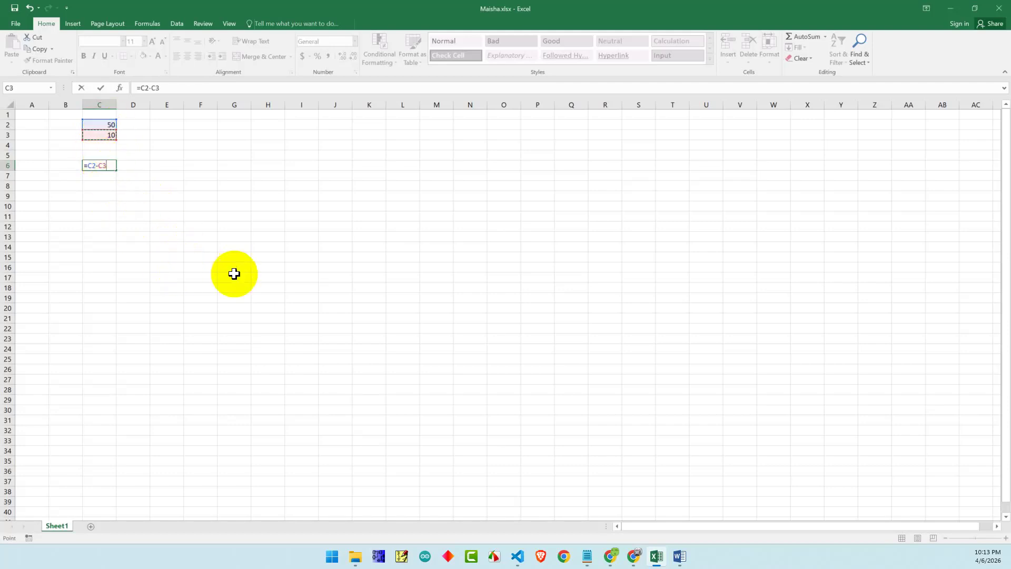
{"action": "key", "text": "Return"}
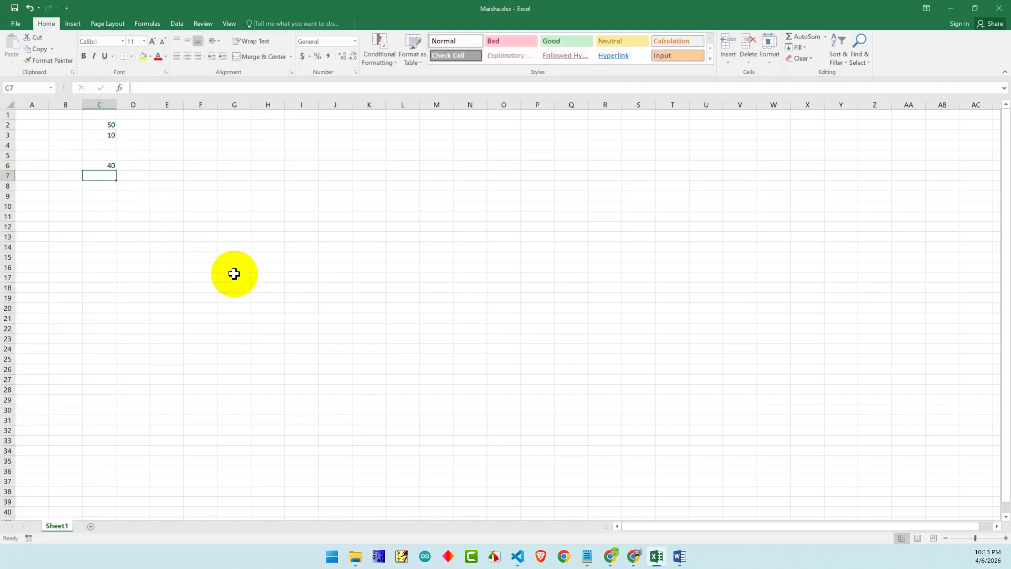
{"action": "left_click", "coordinate": [105, 166]}
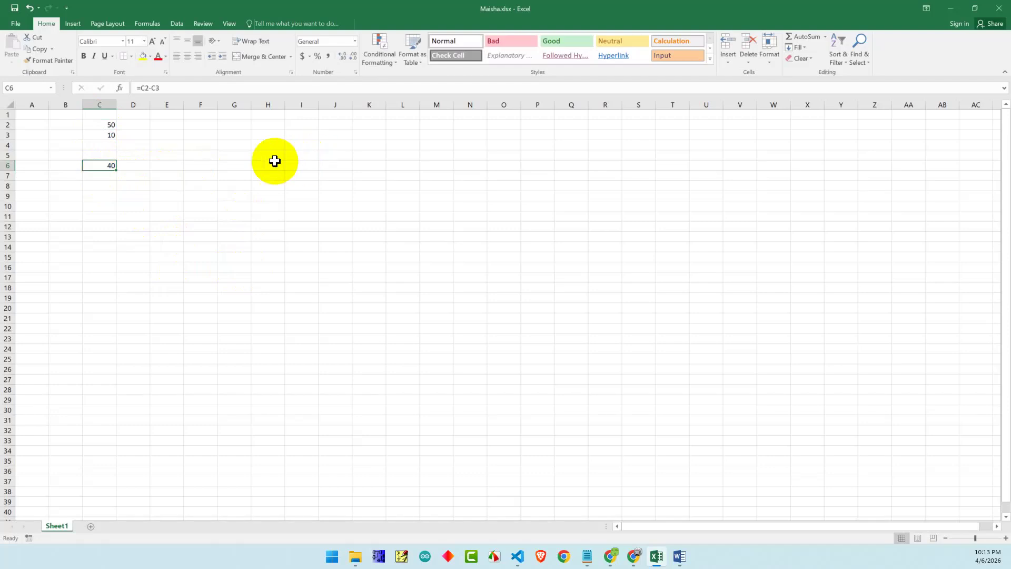
Enter the subtraction formula =C2-C3 in cell H5
{"action": "left_click", "coordinate": [259, 155]}
{"action": "type", "text": "="}
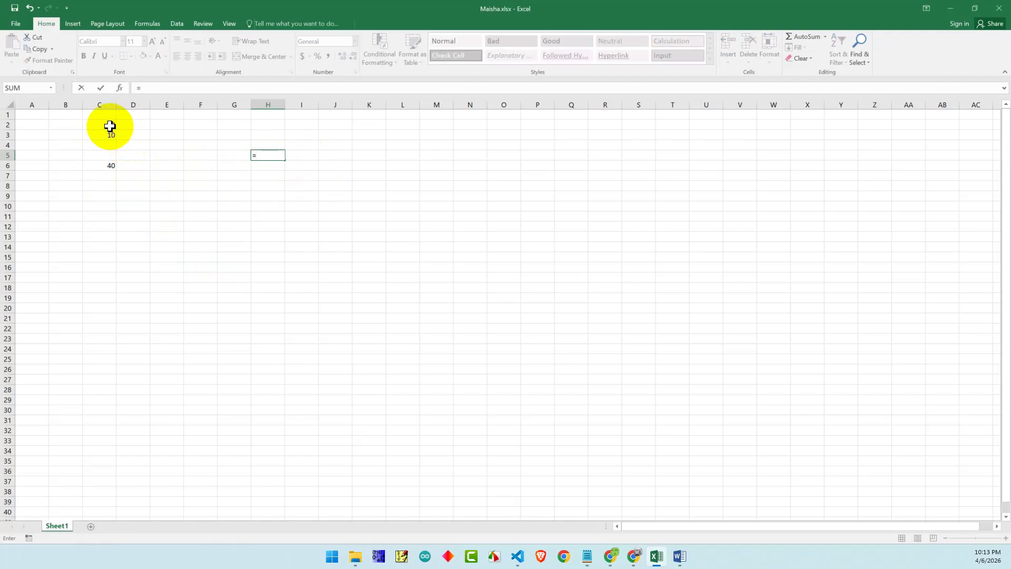
{"action": "type", "text": "c"}
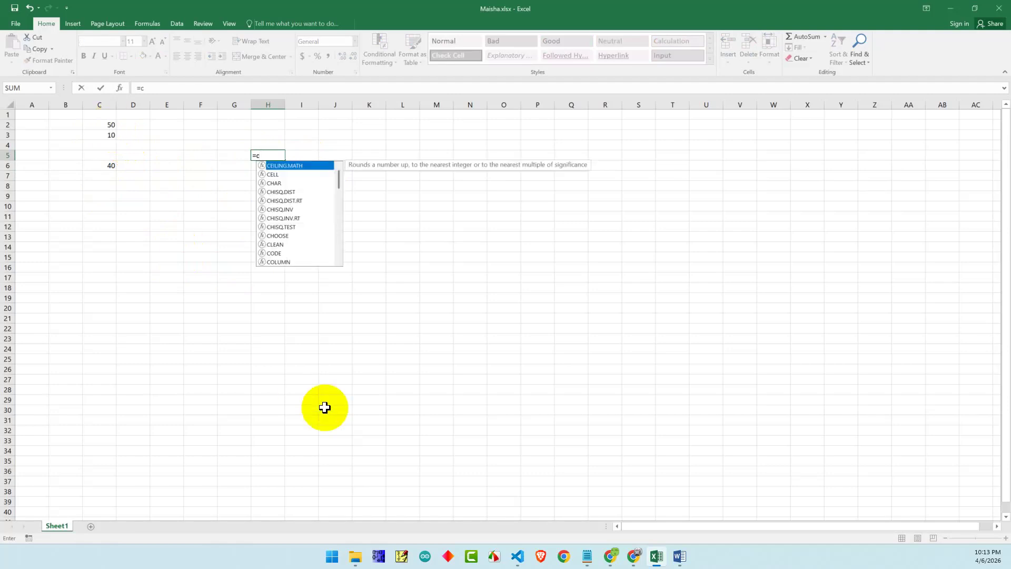
{"action": "type", "text": "2"}
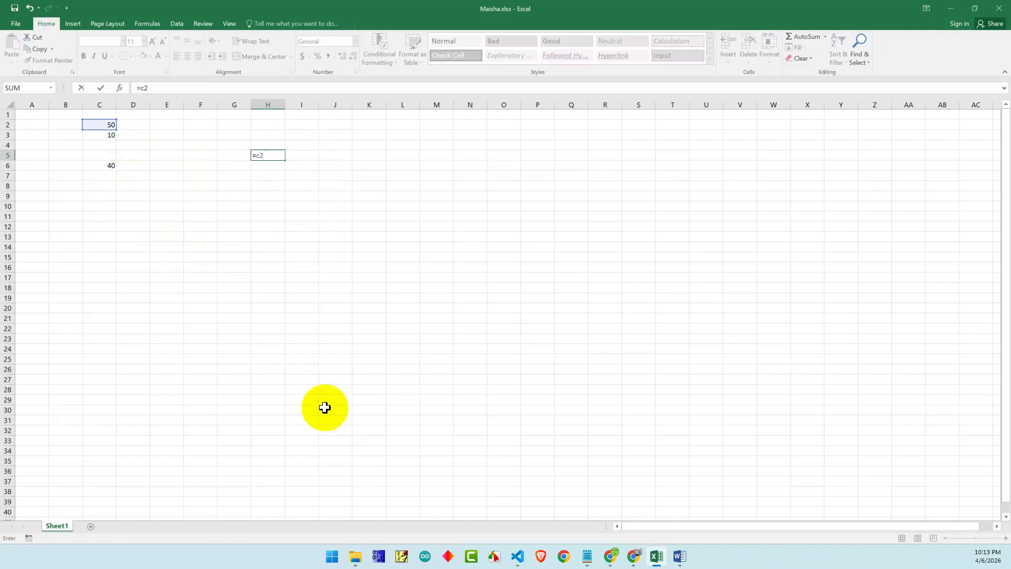
{"action": "type", "text": "-c"}
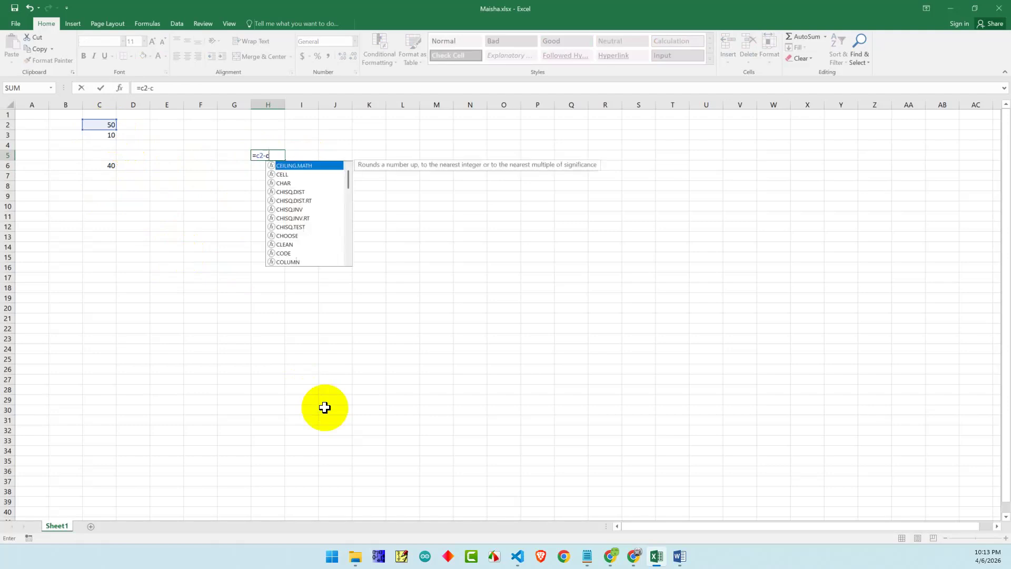
{"action": "type", "text": "3"}
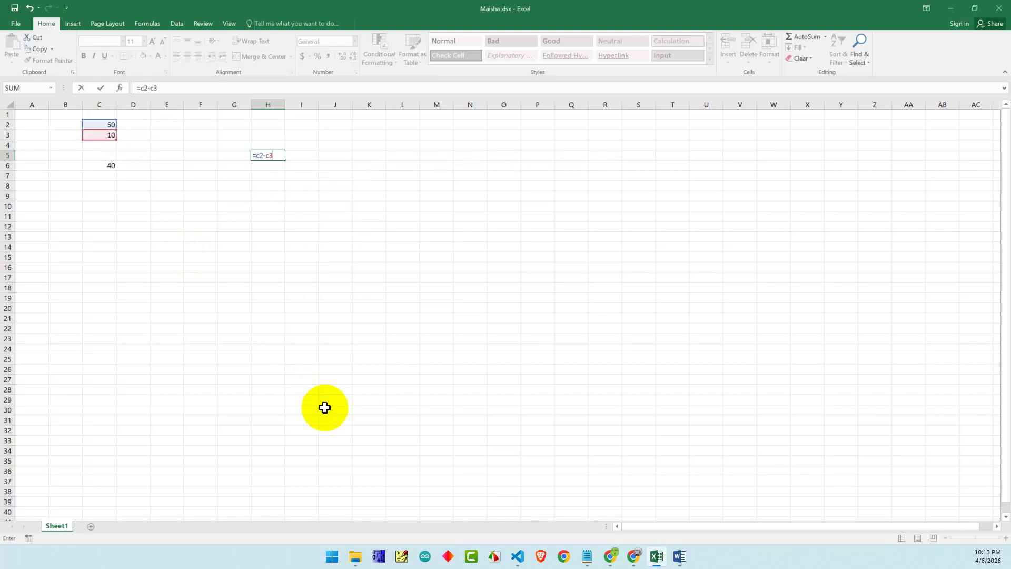
{"action": "key", "text": "Return"}
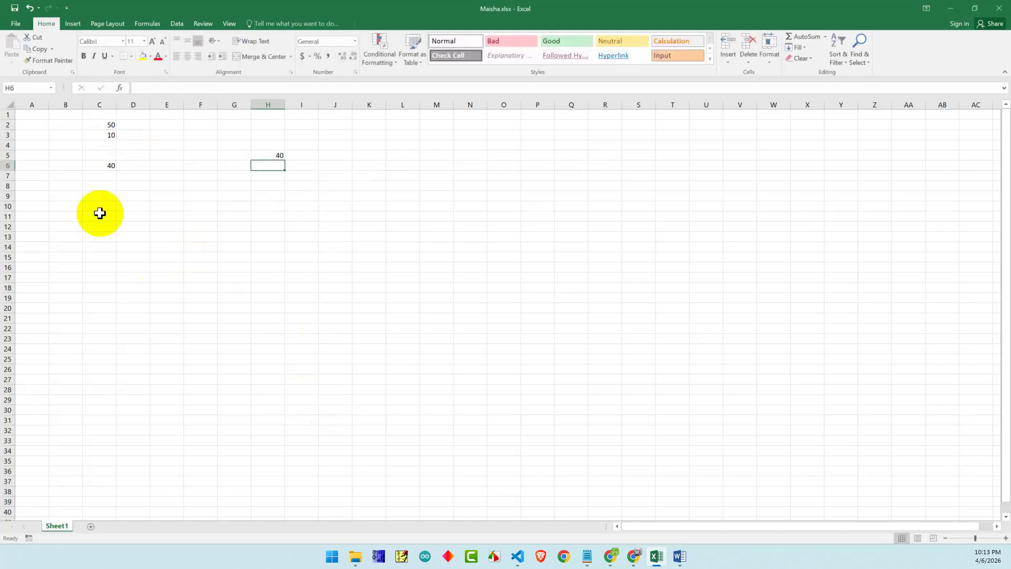
Change the number in cell C2 to 100
{"action": "left_click", "coordinate": [106, 125]}
{"action": "type", "text": "100"}
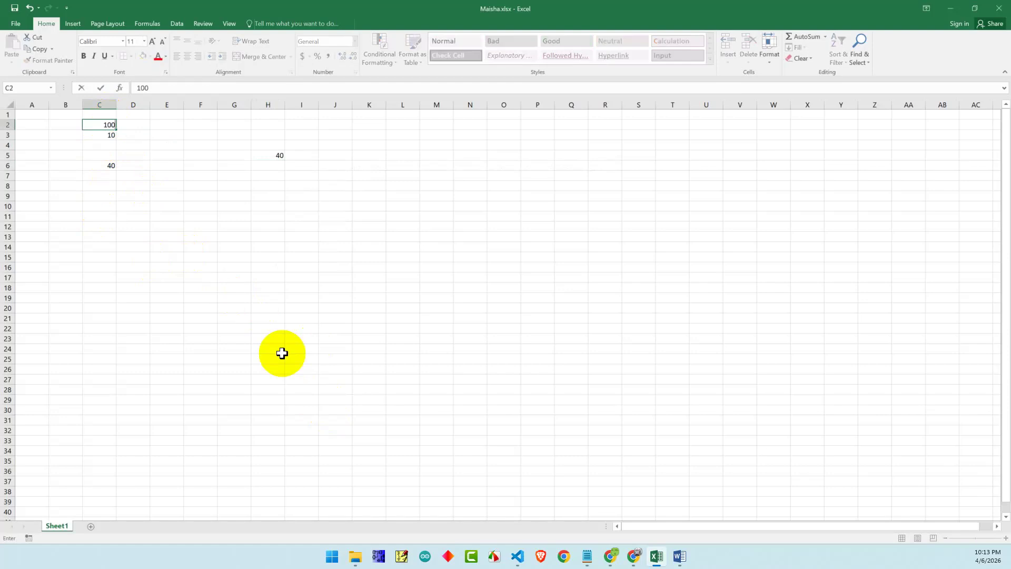
{"action": "key", "text": "Return"}
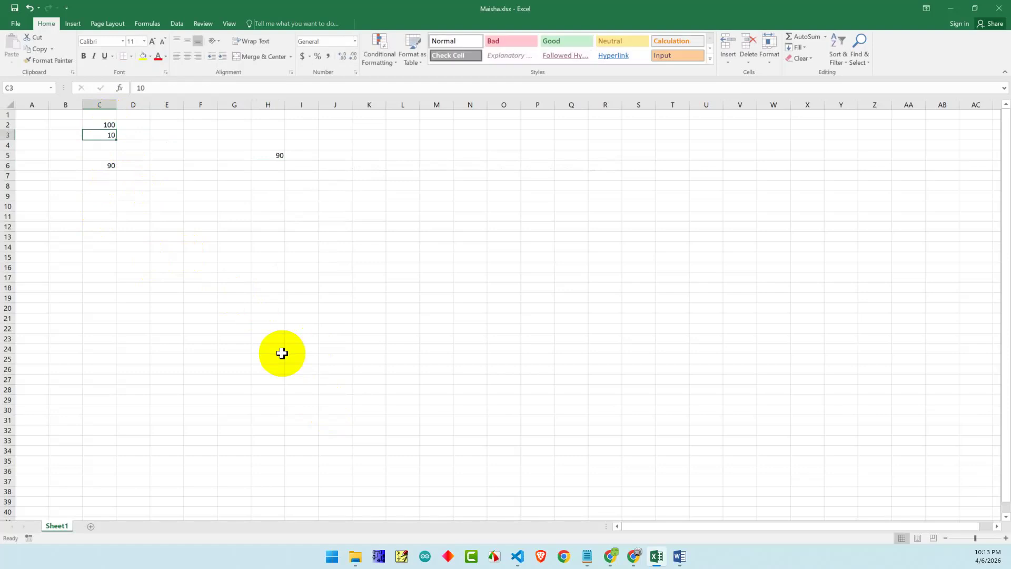
{"action": "key", "text": "alt+Tab"}
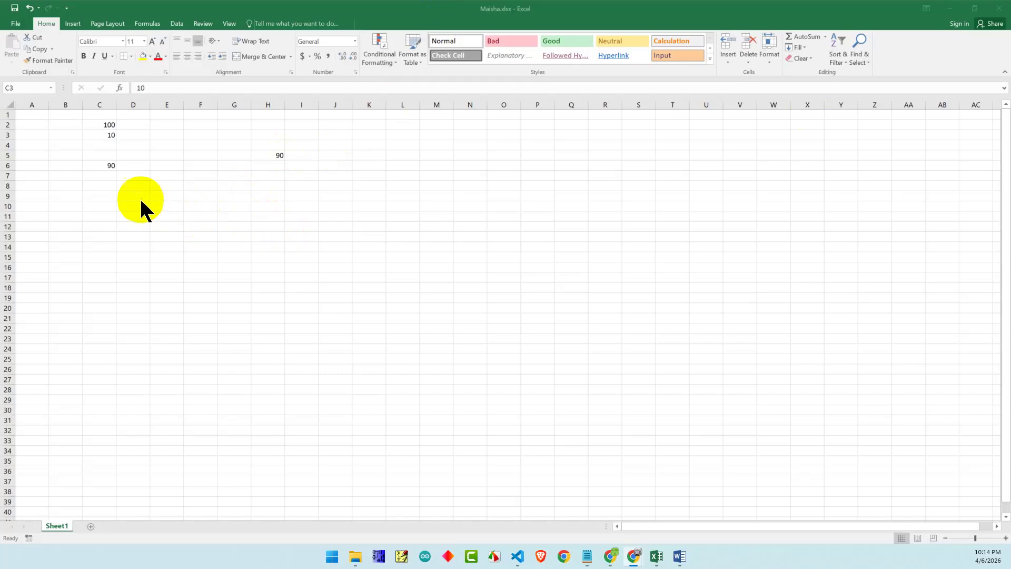
Enter the addition formula =C2+C3 in cell C9
{"action": "left_click", "coordinate": [103, 195]}
{"action": "type", "text": "="}
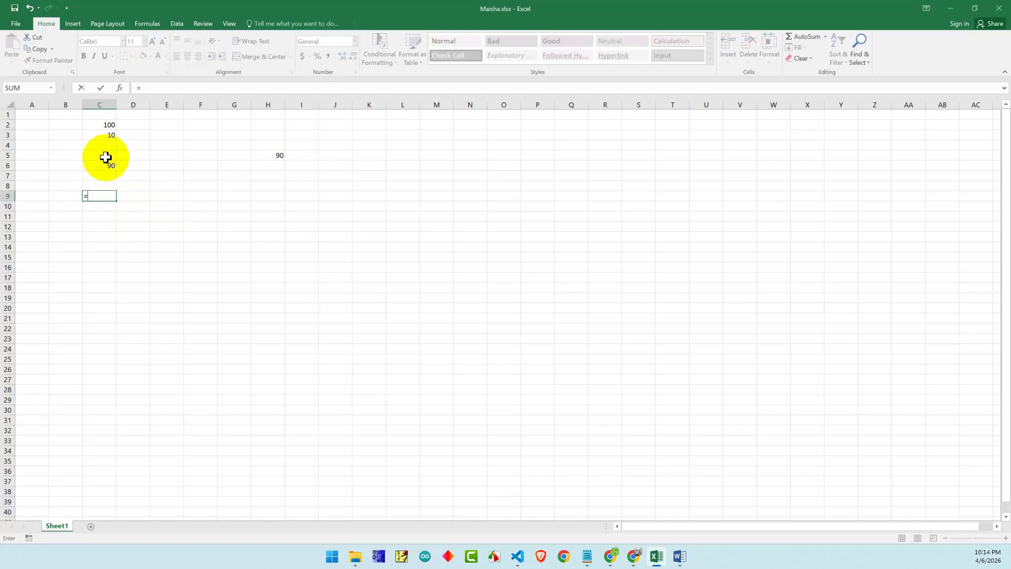
{"action": "left_click", "coordinate": [109, 124]}
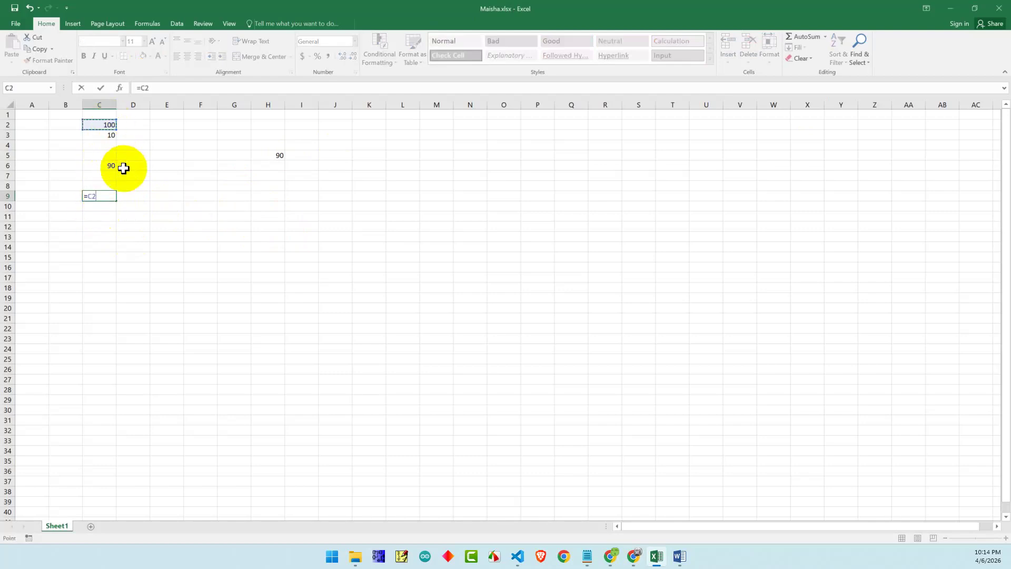
{"action": "type", "text": "+"}
{"action": "left_click", "coordinate": [107, 134]}
{"action": "key", "text": "Return"}
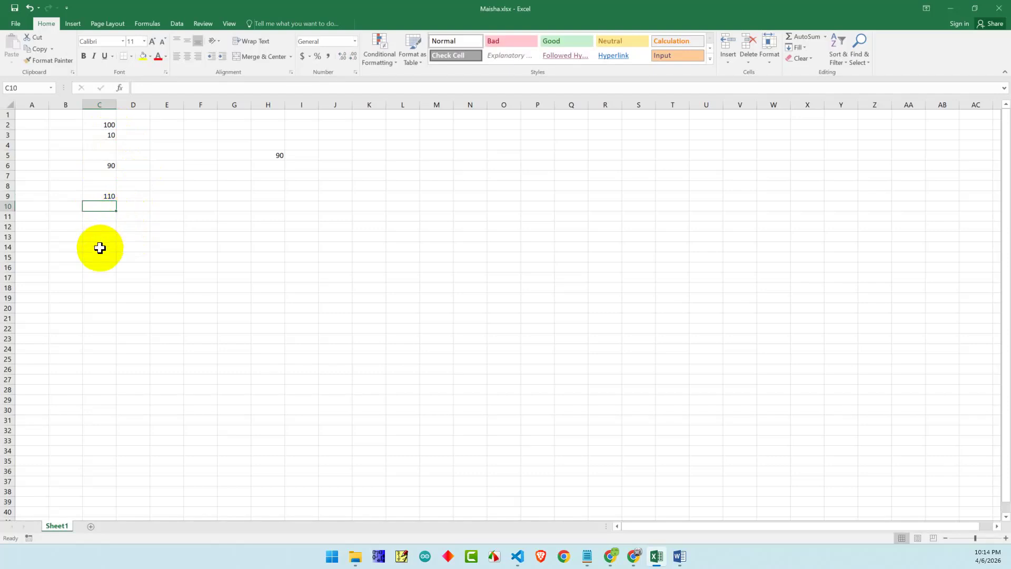
Enter a formula in cell C12 that adds four separate cells, =C2+C3+C6+C9
{"action": "type", "text": "="}
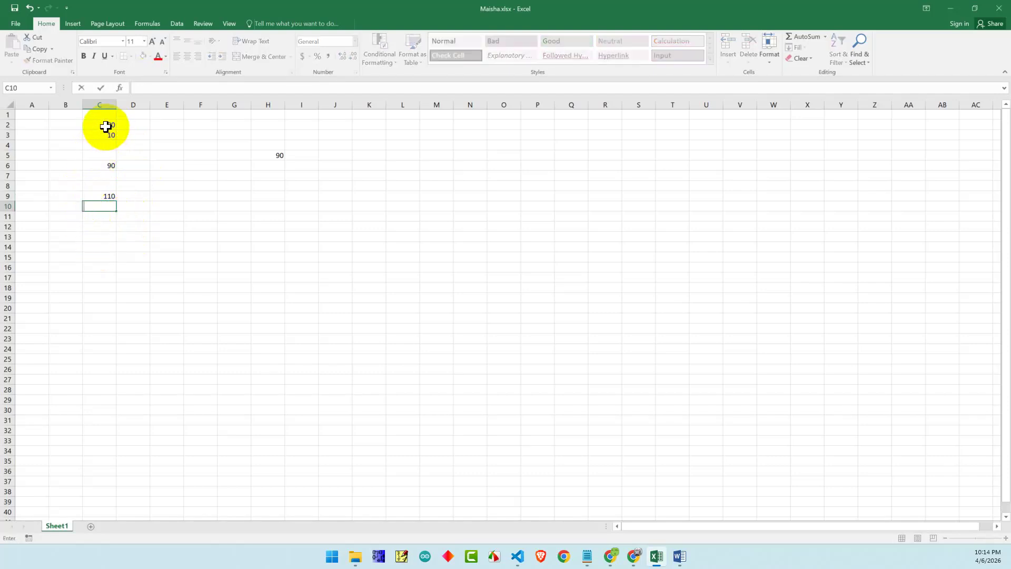
{"action": "left_click", "coordinate": [106, 125]}
{"action": "left_click", "coordinate": [98, 225]}
{"action": "double_click", "coordinate": [99, 228]}
{"action": "type", "text": "="}
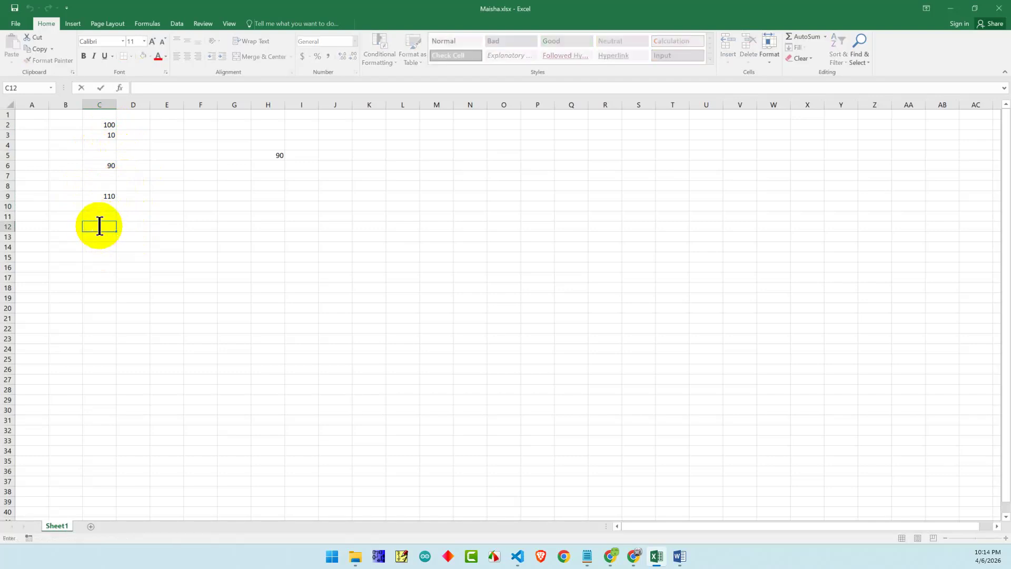
{"action": "left_click", "coordinate": [111, 128]}
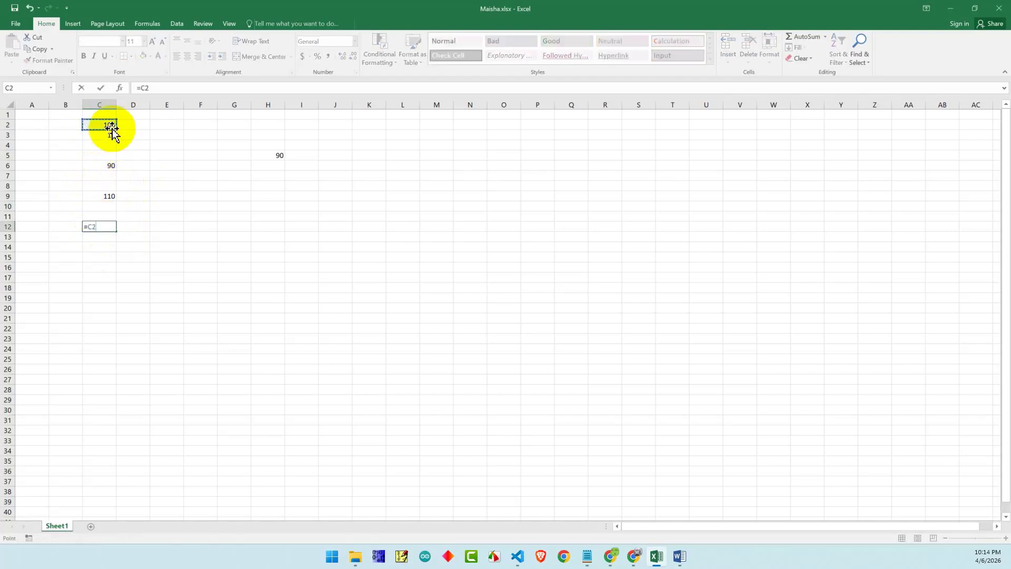
{"action": "type", "text": "+"}
{"action": "left_click", "coordinate": [109, 135]}
{"action": "type", "text": "+"}
{"action": "left_click", "coordinate": [109, 167]}
{"action": "type", "text": "+"}
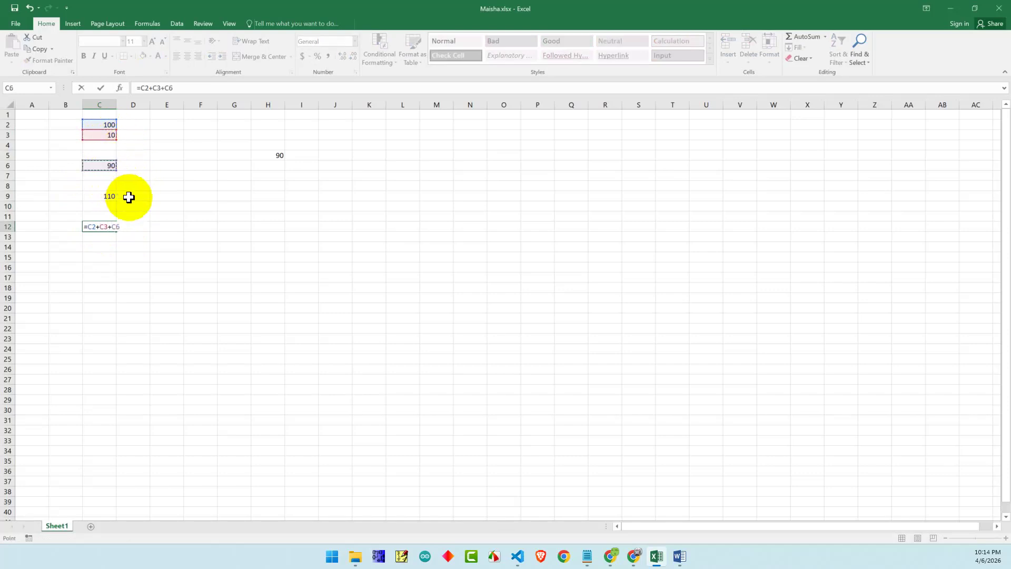
{"action": "left_click", "coordinate": [107, 196]}
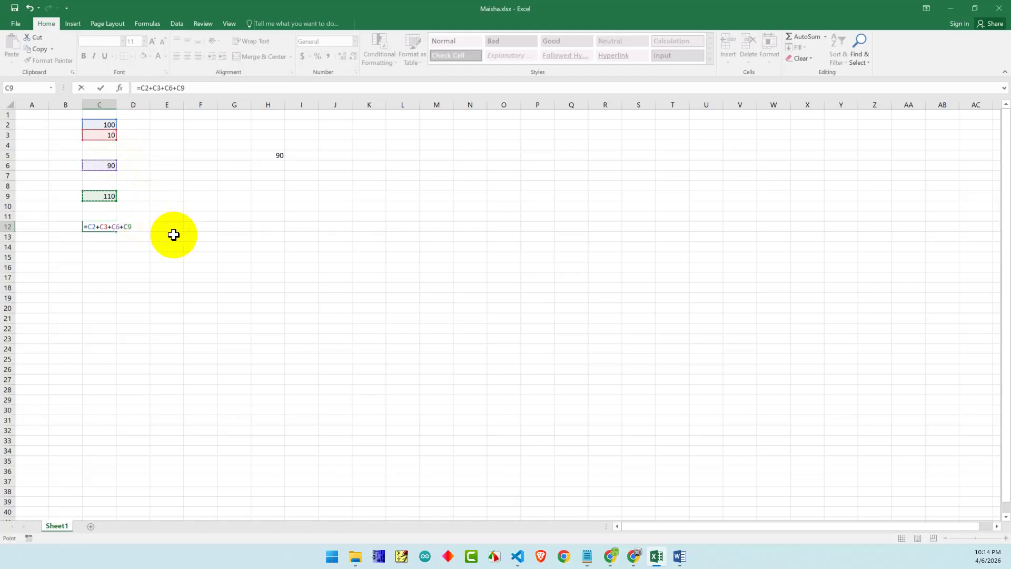
{"action": "key", "text": "Return"}
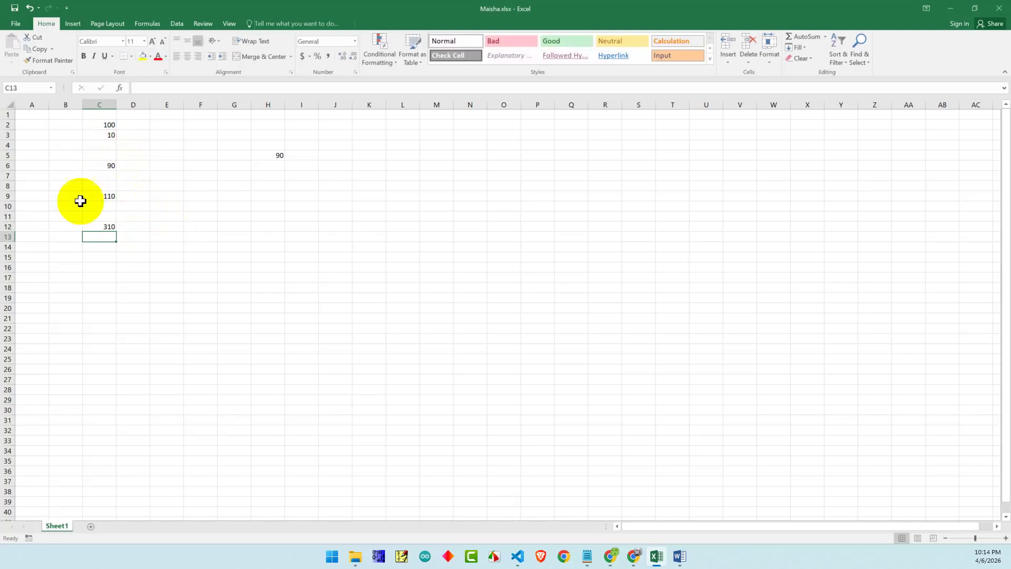
Open the addition formula in C12 to examine its cell references, undo the stray G14 reference, and leave the formula as =C2+C3+C6+C9
{"action": "double_click", "coordinate": [111, 227]}
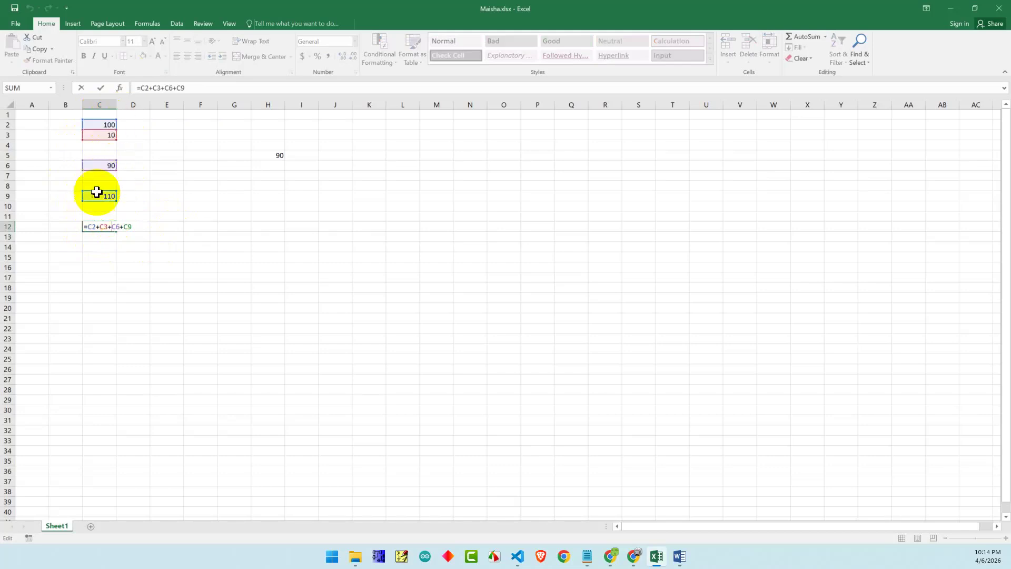
{"action": "mouse_move", "coordinate": [1006, 369]}
{"action": "left_mouse_down"}
{"action": "mouse_move", "coordinate": [1006, 384]}
{"action": "mouse_move", "coordinate": [1005, 369]}
{"action": "left_mouse_up"}
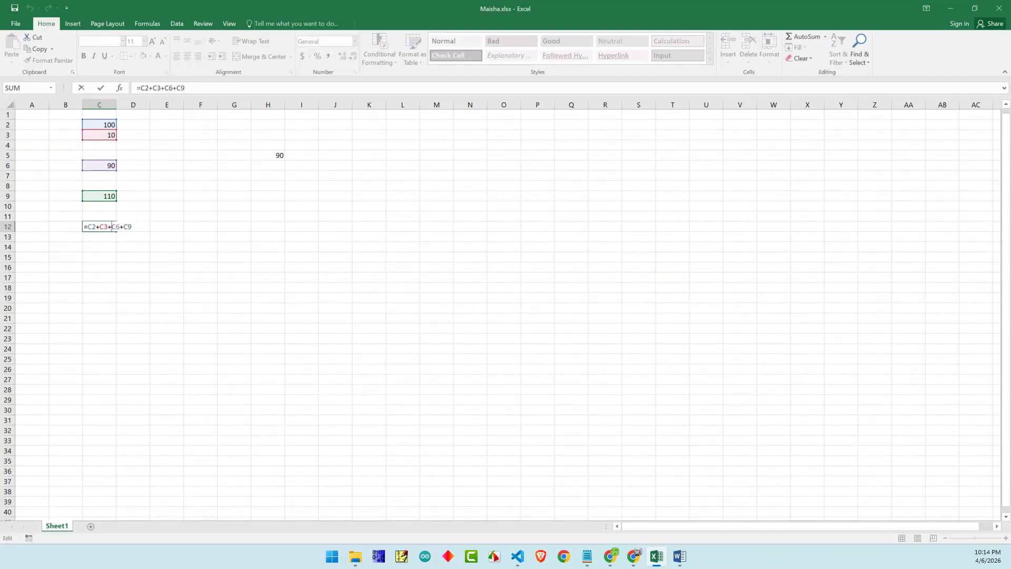
{"action": "left_click", "coordinate": [223, 248]}
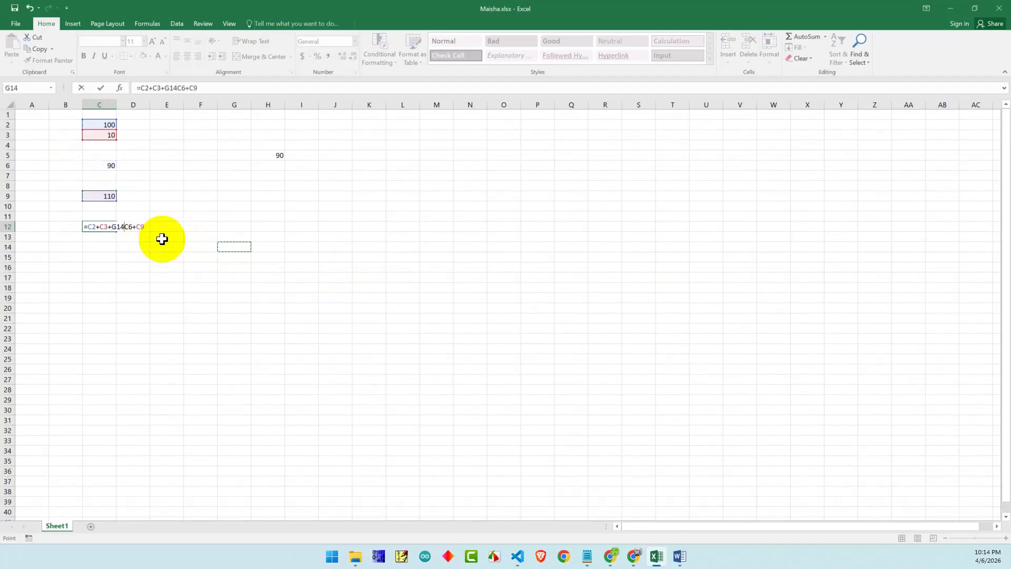
{"action": "key", "text": "ctrl+z"}
{"action": "key", "text": "Return"}
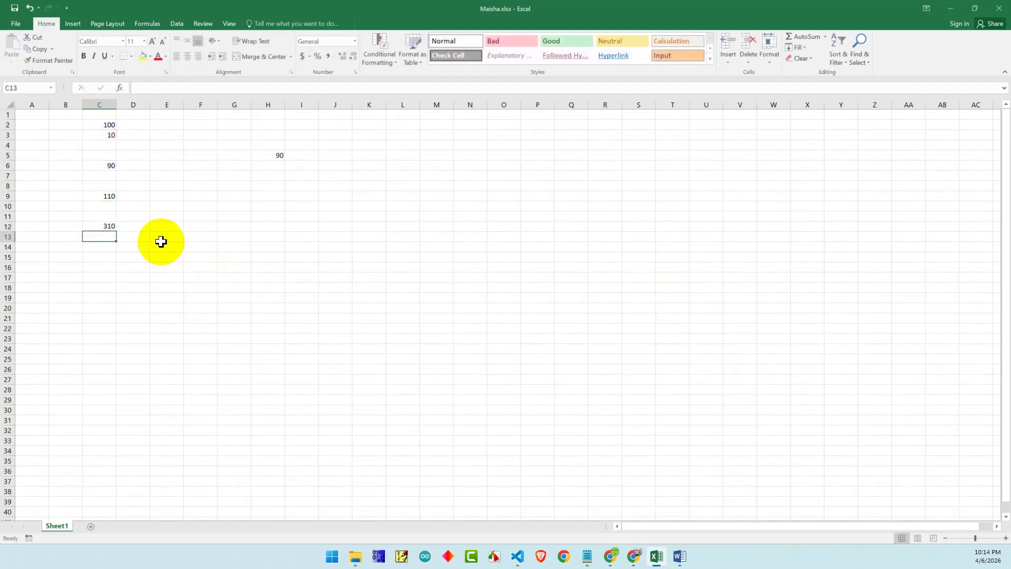
{"action": "double_click", "coordinate": [106, 225]}
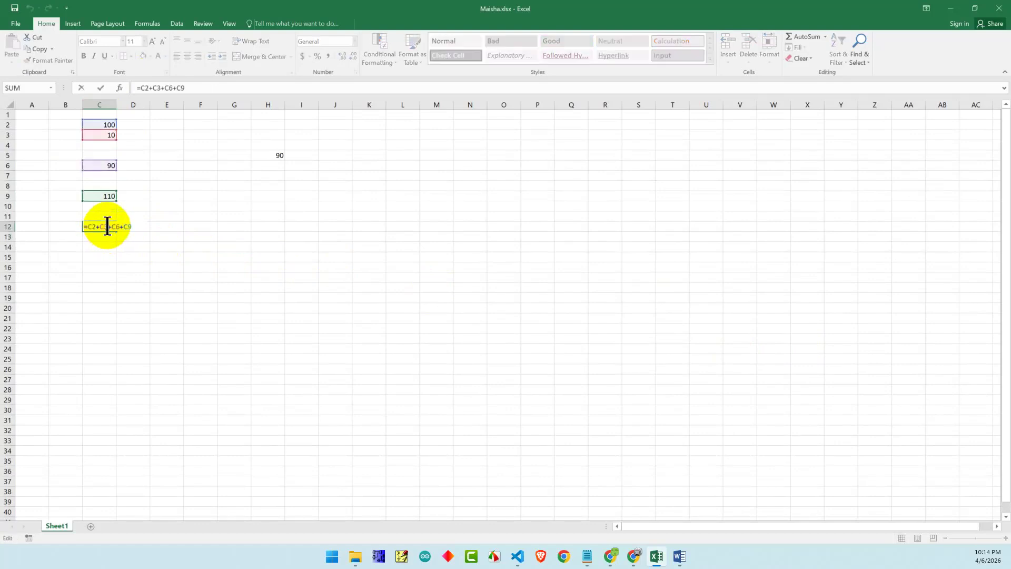
{"action": "left_click", "coordinate": [129, 228]}
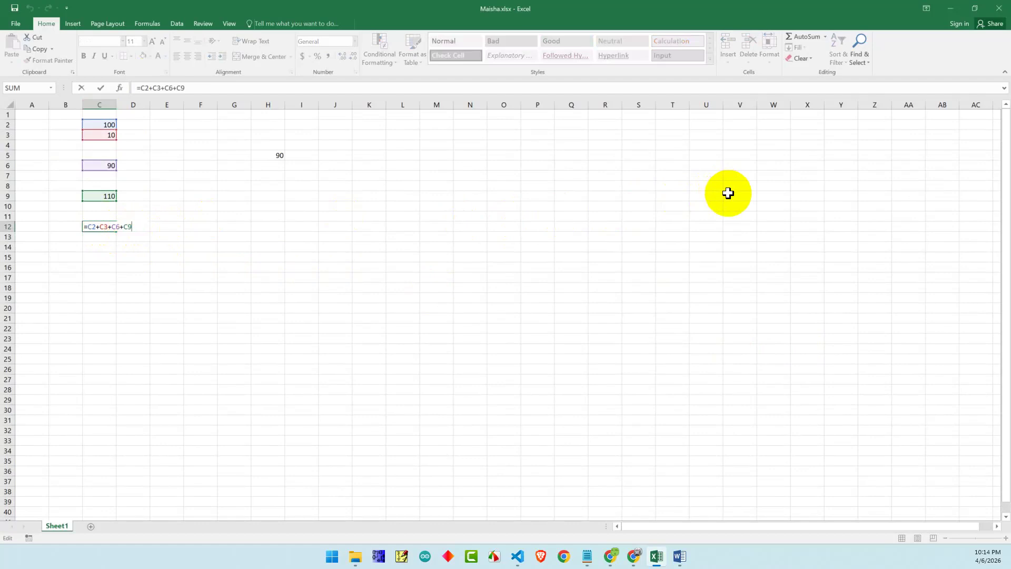
{"action": "left_click", "coordinate": [728, 194]}
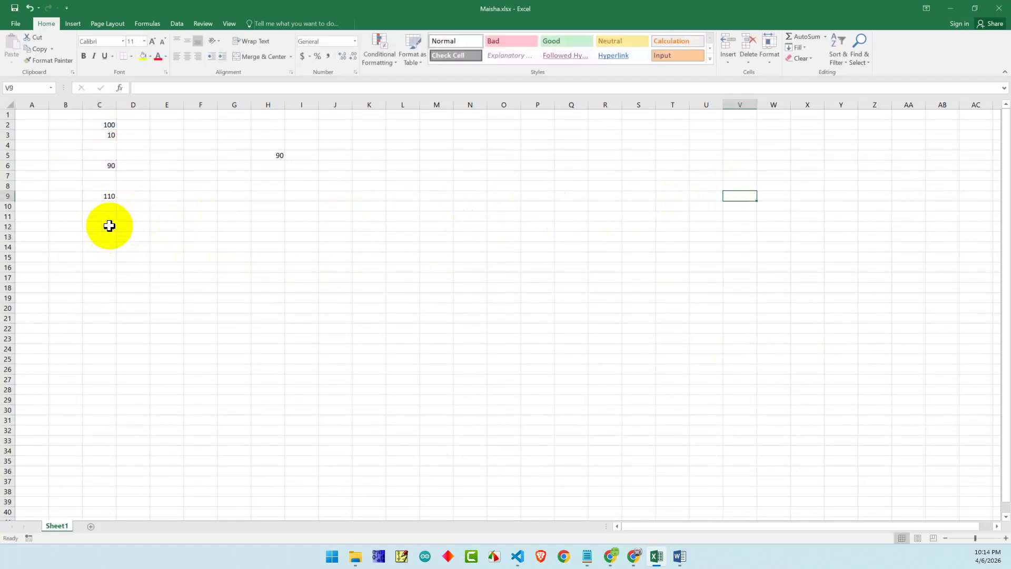
Extend the addition formula in C12 with the empty cell S5, making it =C2+C3+C6+C9+S5
{"action": "left_click", "coordinate": [108, 228]}
{"action": "double_click", "coordinate": [108, 228]}
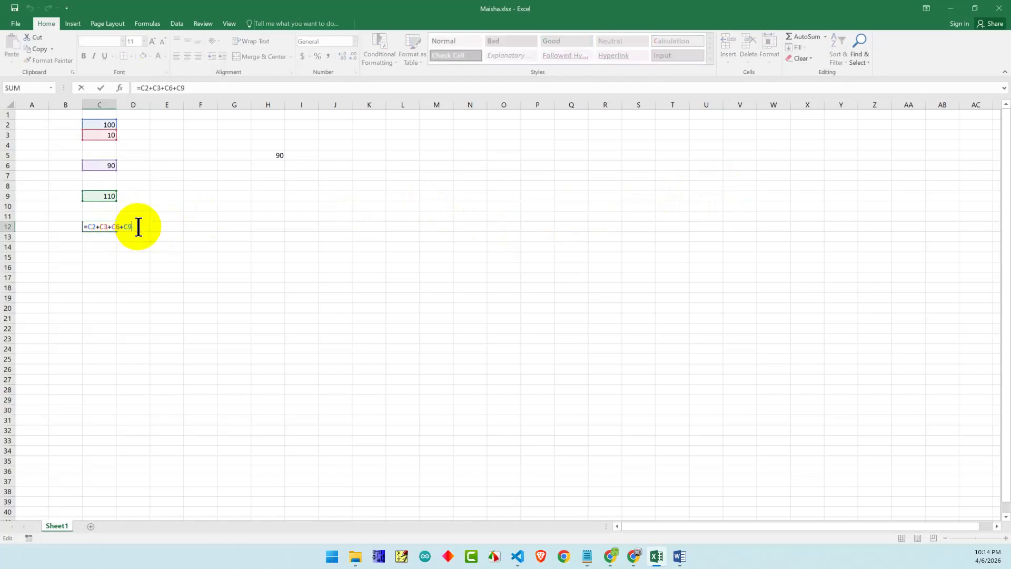
{"action": "type", "text": "+"}
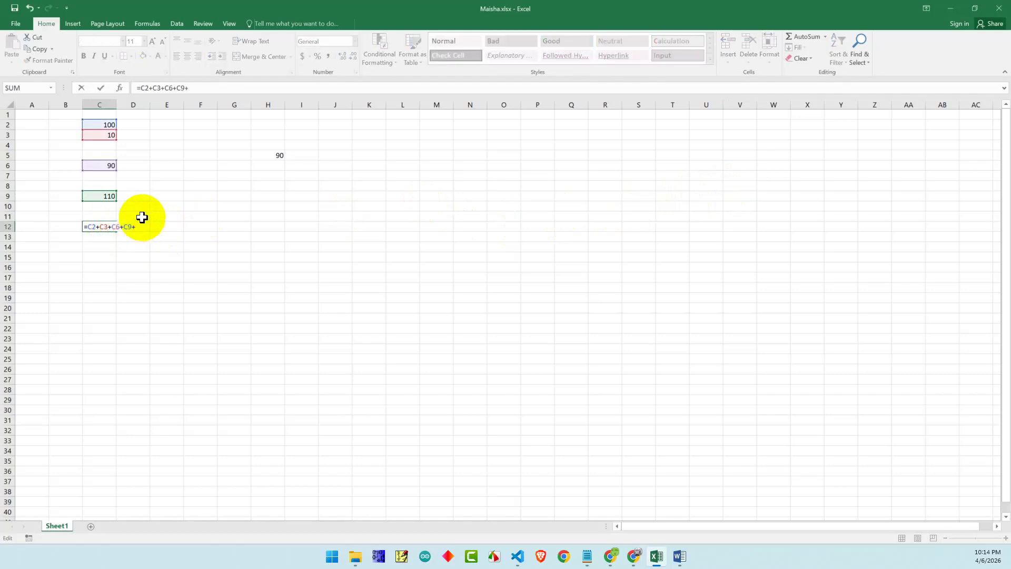
{"action": "left_click", "coordinate": [639, 158]}
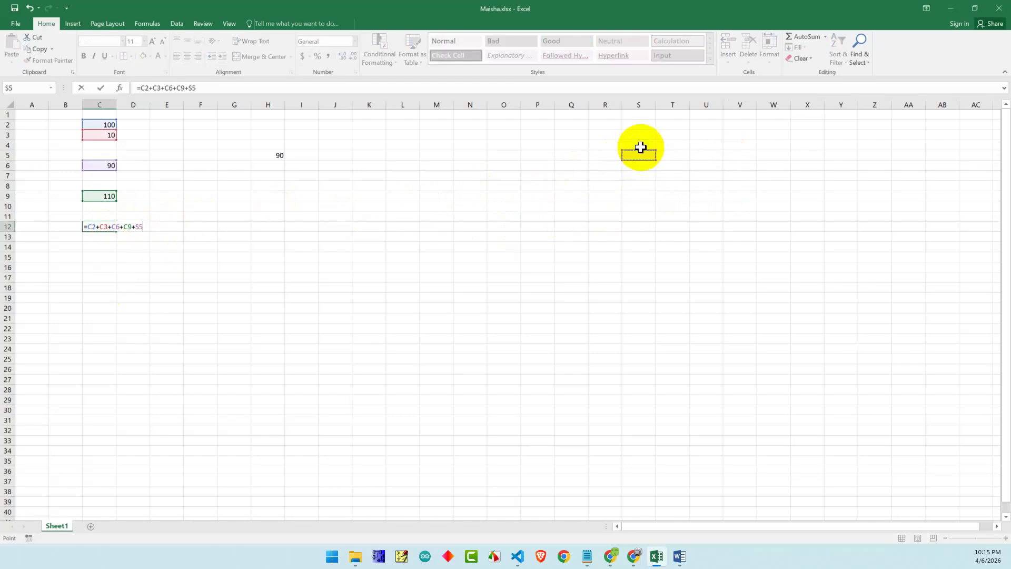
{"action": "key", "text": "Return"}
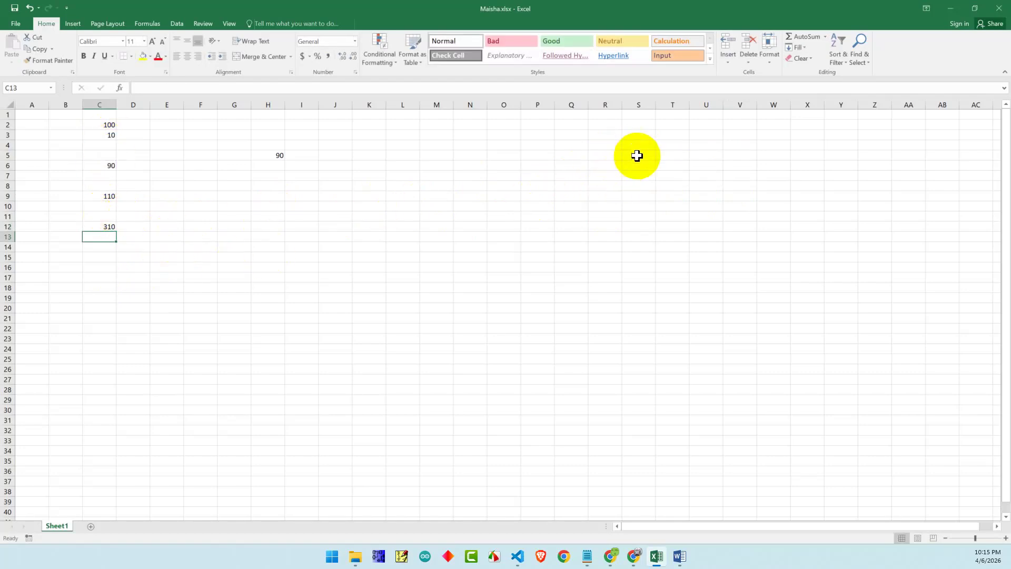
Insert another S5 reference directly before C3 in the C12 formula, making it =C2+S5C3+C6+C9+S5
{"action": "double_click", "coordinate": [100, 226]}
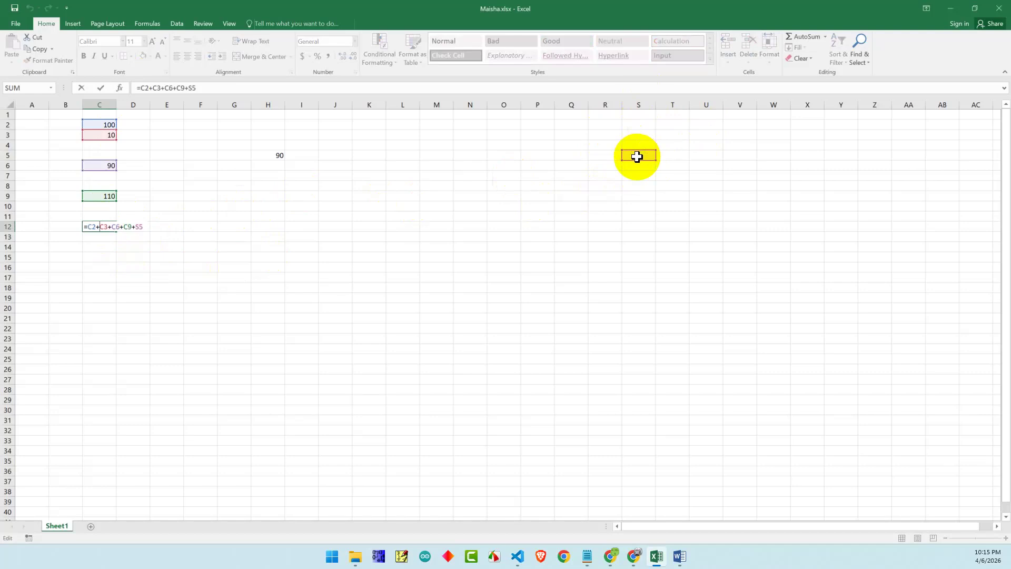
{"action": "left_click", "coordinate": [637, 156]}
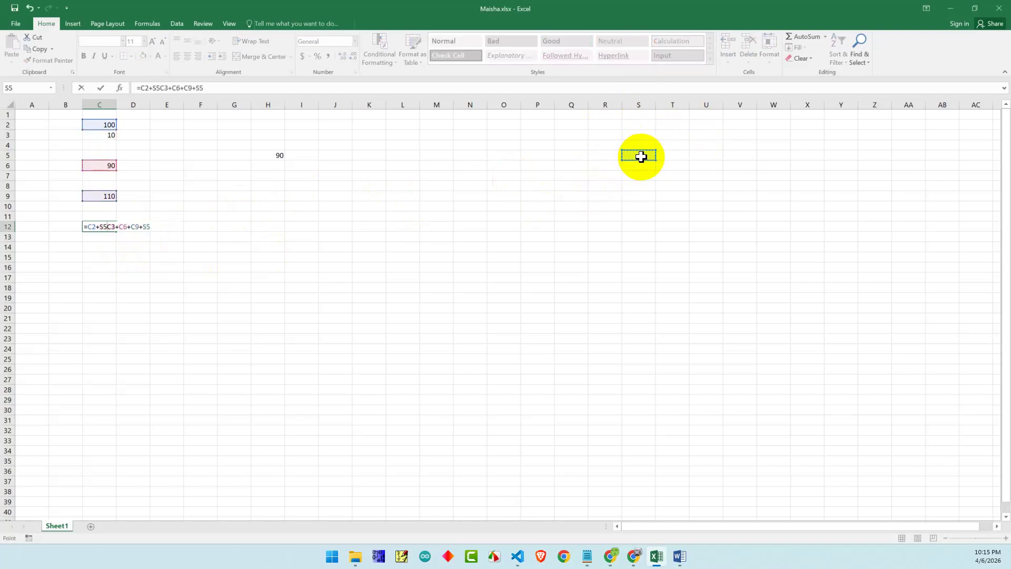
{"action": "key", "text": "Return"}
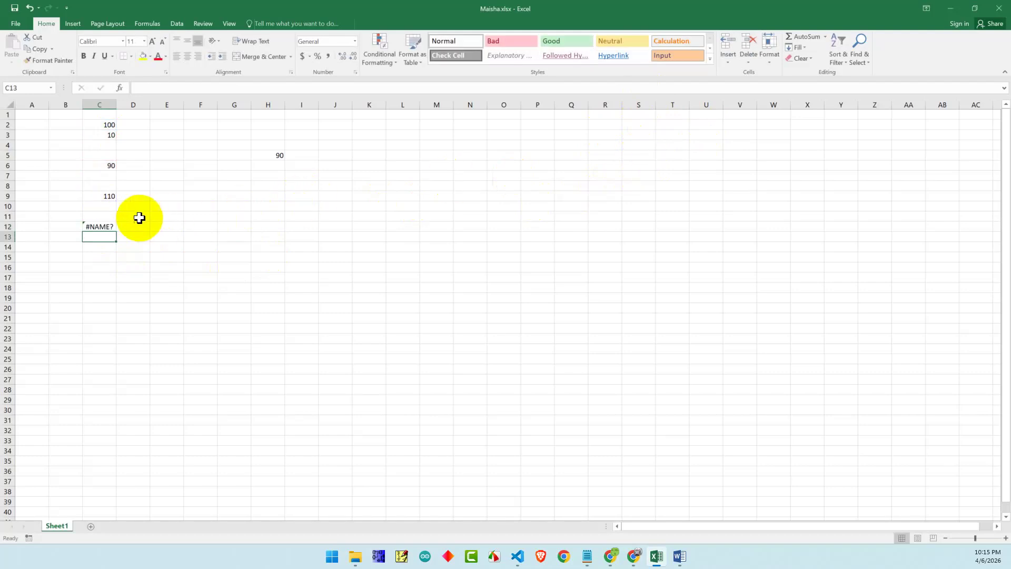
Reopen the C12 formula to check its references, close it without edits, and select cell S5
{"action": "left_click", "coordinate": [95, 227]}
{"action": "double_click", "coordinate": [96, 227]}
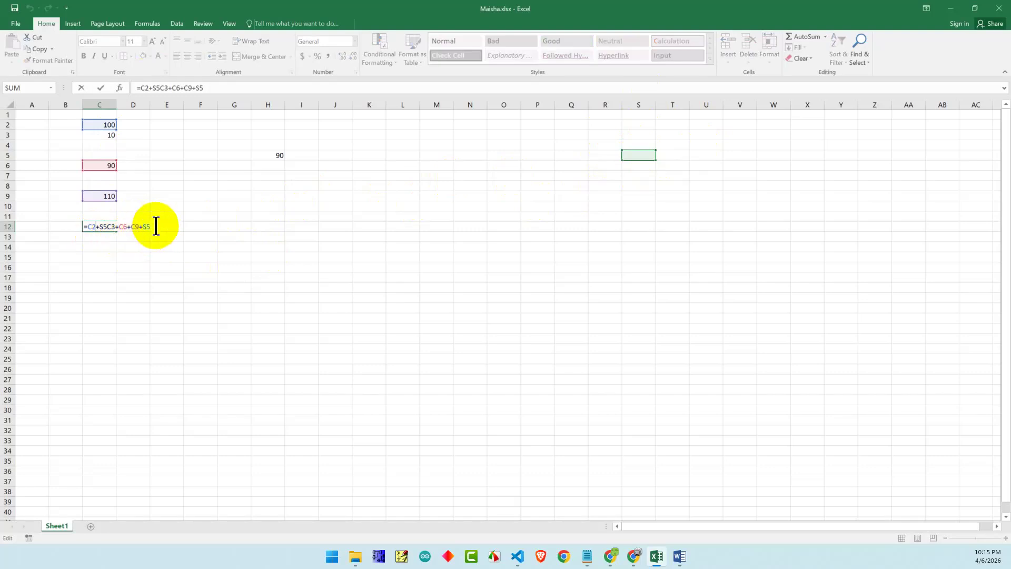
{"action": "key", "text": "Return"}
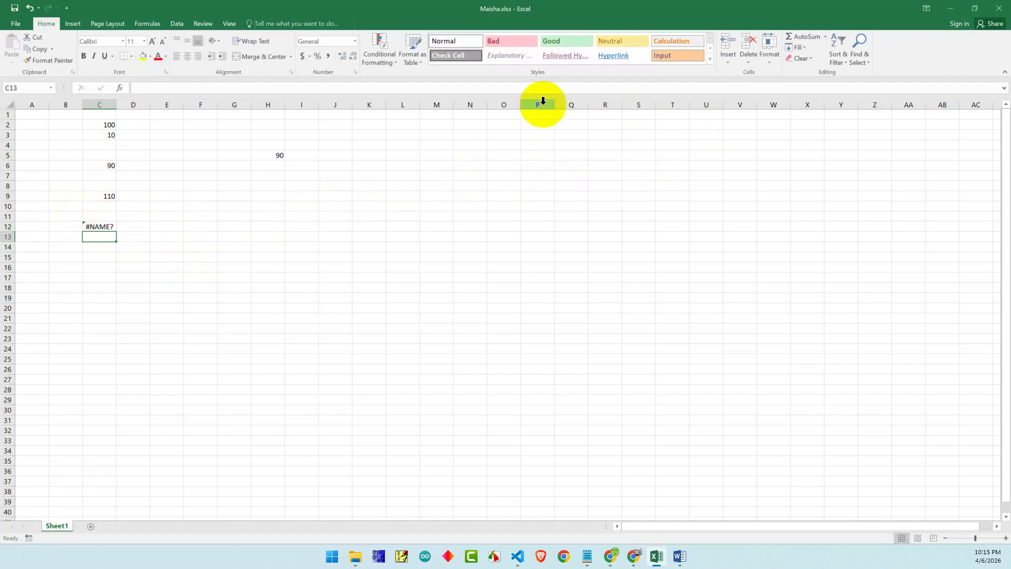
{"action": "left_click", "coordinate": [636, 153]}
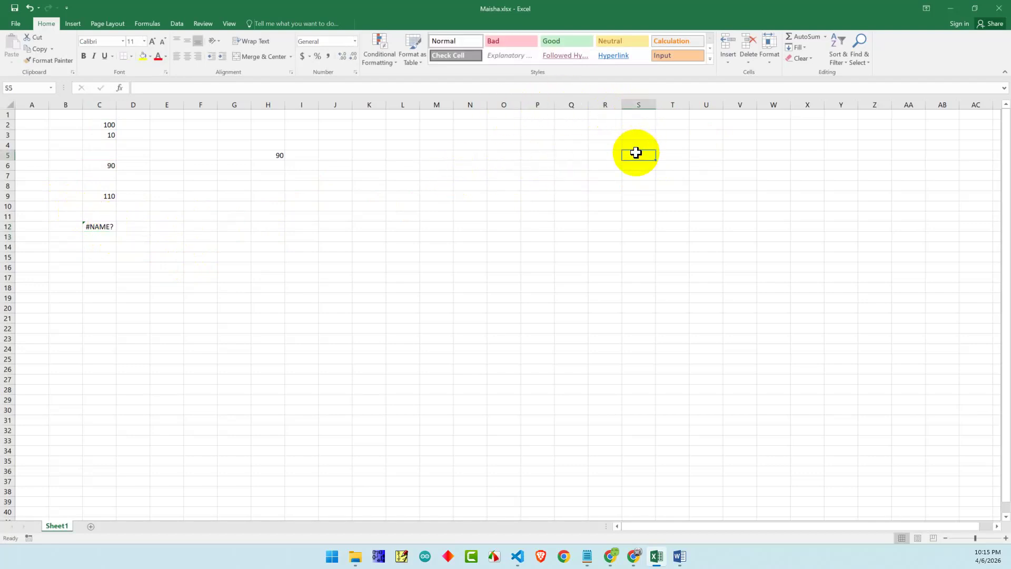
Enter 5 in S5 and correct the addition formula in C12 to =C2+S5+C3+C6+C9+S5
{"action": "type", "text": "5"}
{"action": "key", "text": "Return"}
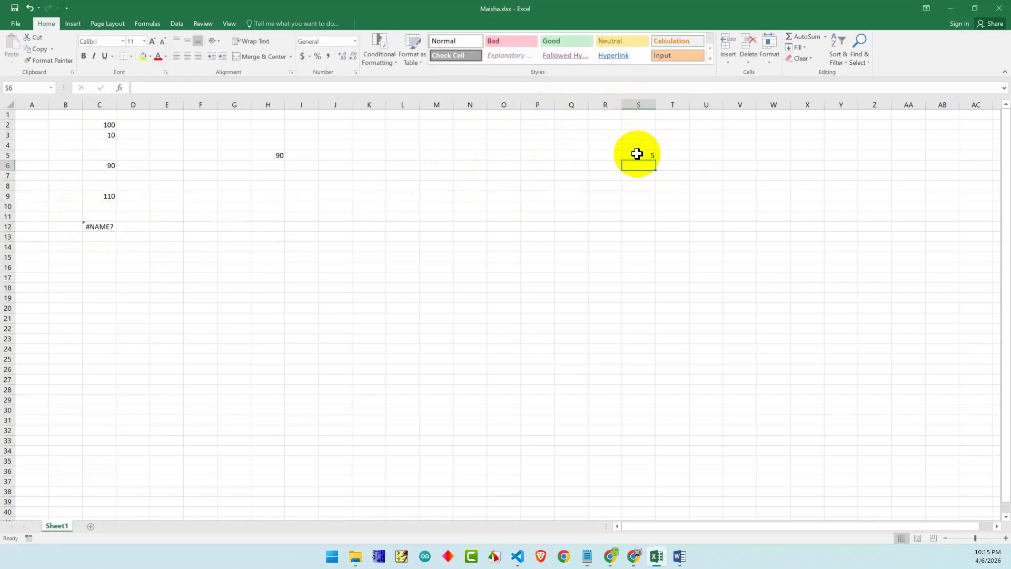
{"action": "left_click", "coordinate": [97, 226]}
{"action": "double_click", "coordinate": [99, 226]}
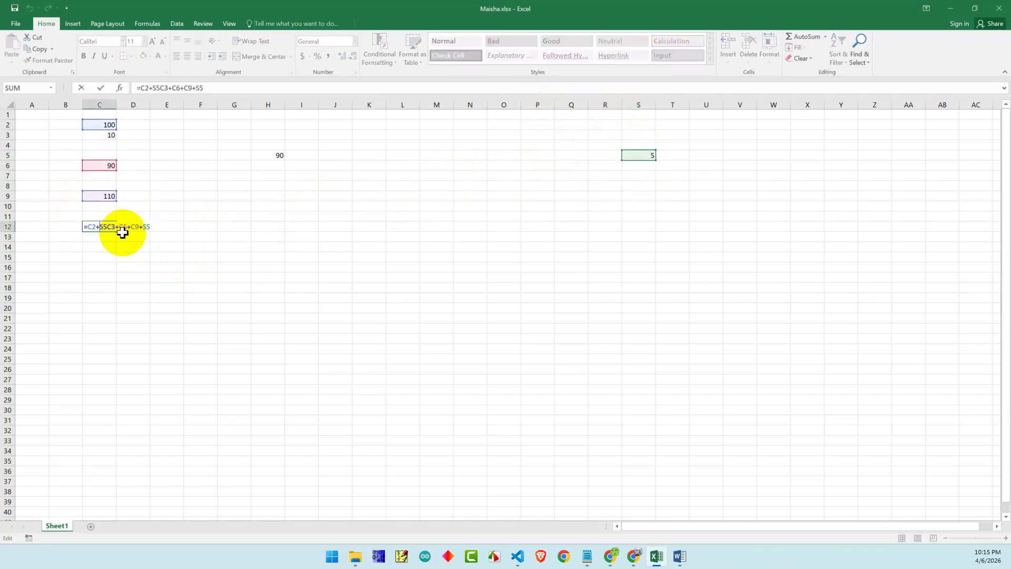
{"action": "left_click", "coordinate": [108, 226]}
{"action": "type", "text": "S5+"}
{"action": "key", "text": "Return"}
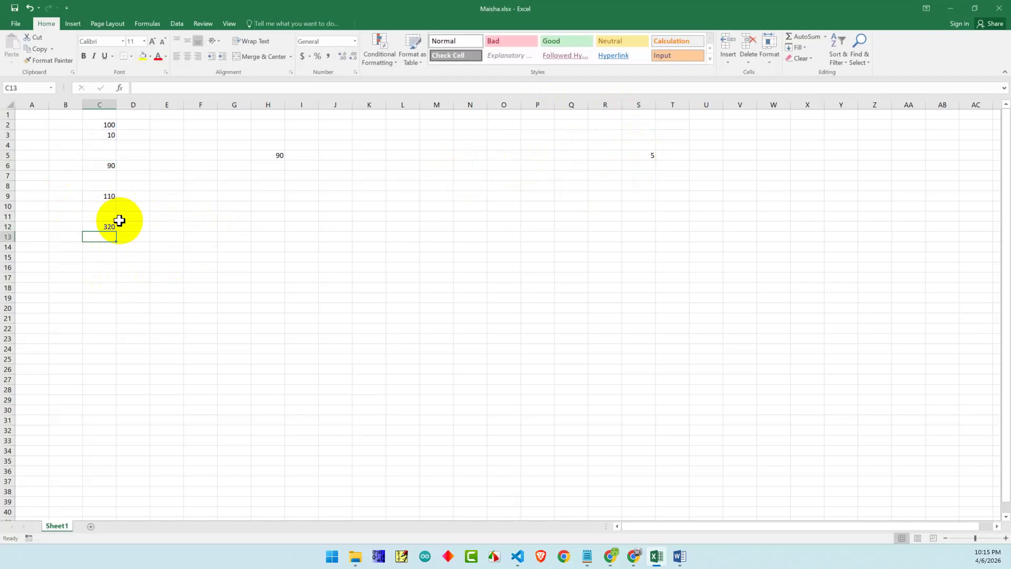
{"action": "scroll", "coordinate": [119, 220], "scroll_direction": "down", "scroll_amount": 1}
{"action": "scroll", "coordinate": [496, 276], "scroll_direction": "up", "scroll_amount": 1}
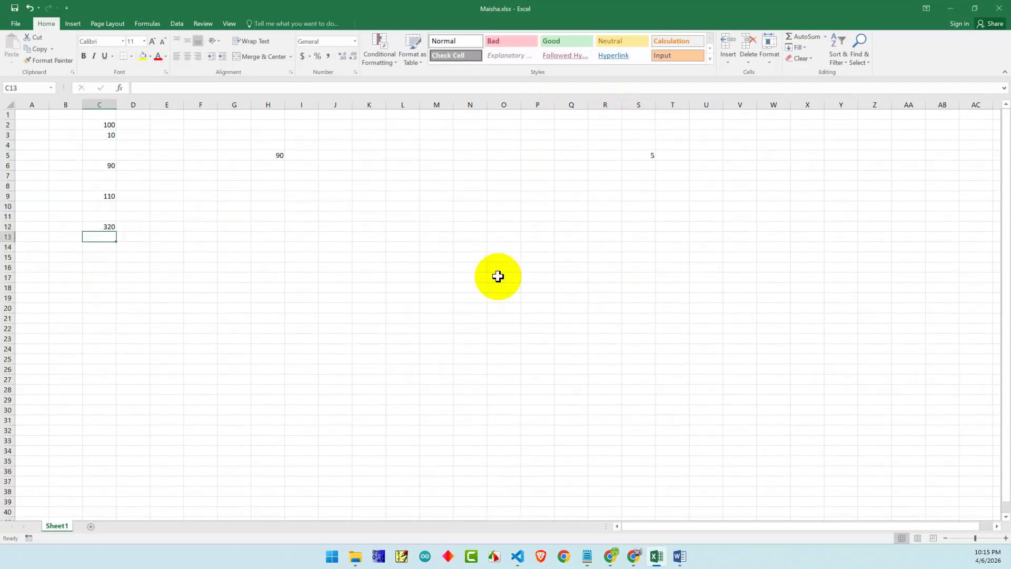
Multiply C2 by C3 in cell E3 with the formula =C2*C3
{"action": "left_click", "coordinate": [267, 319]}
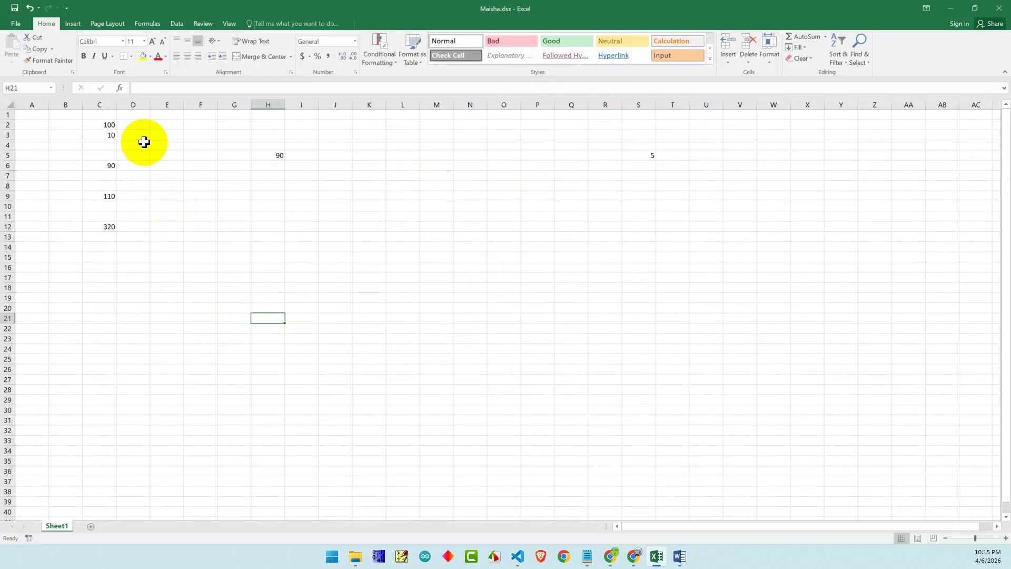
{"action": "left_click", "coordinate": [174, 136]}
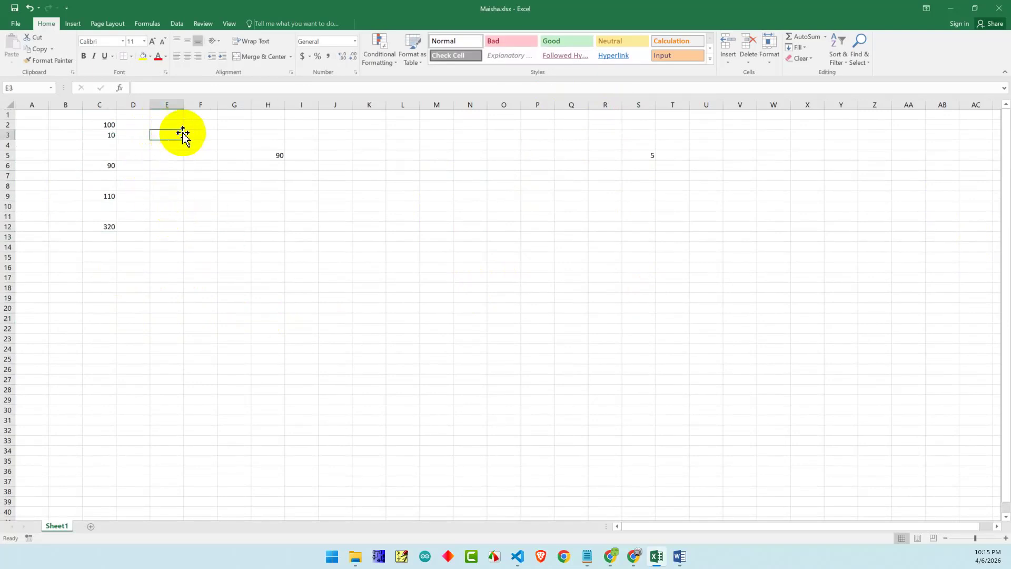
{"action": "type", "text": "="}
{"action": "left_click", "coordinate": [103, 123]}
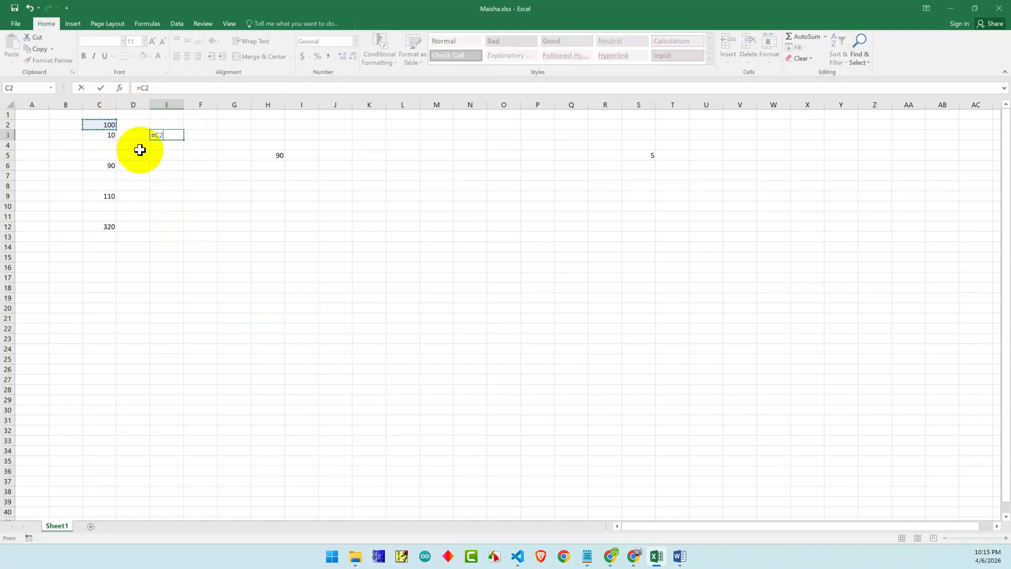
{"action": "type", "text": "*"}
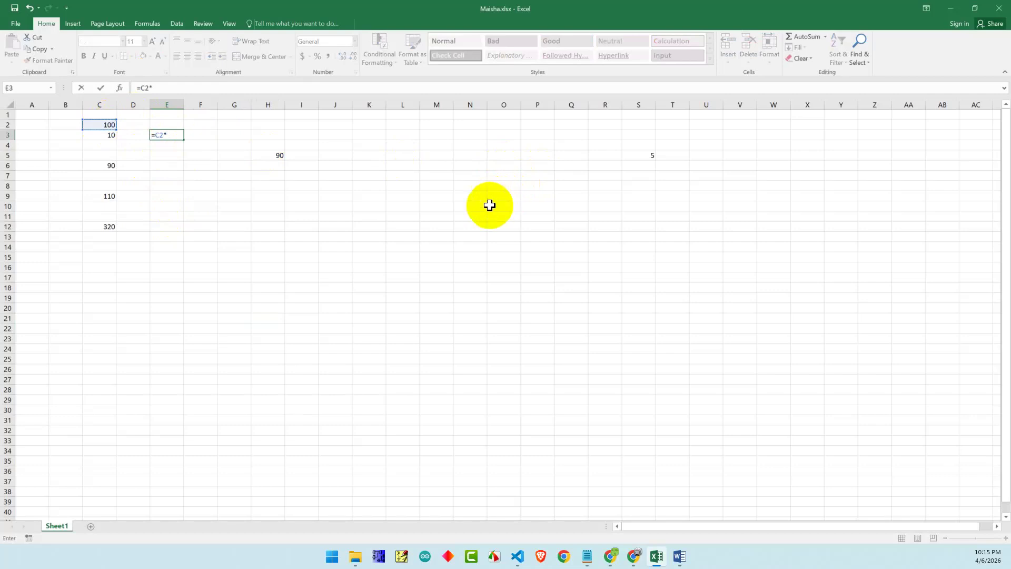
{"action": "left_click", "coordinate": [106, 134]}
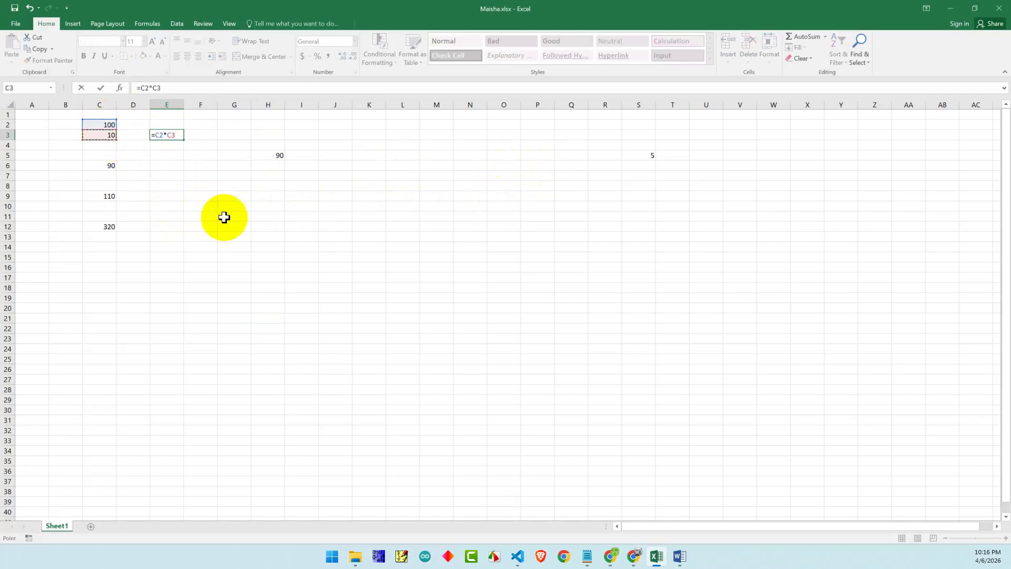
{"action": "key", "text": "Return"}
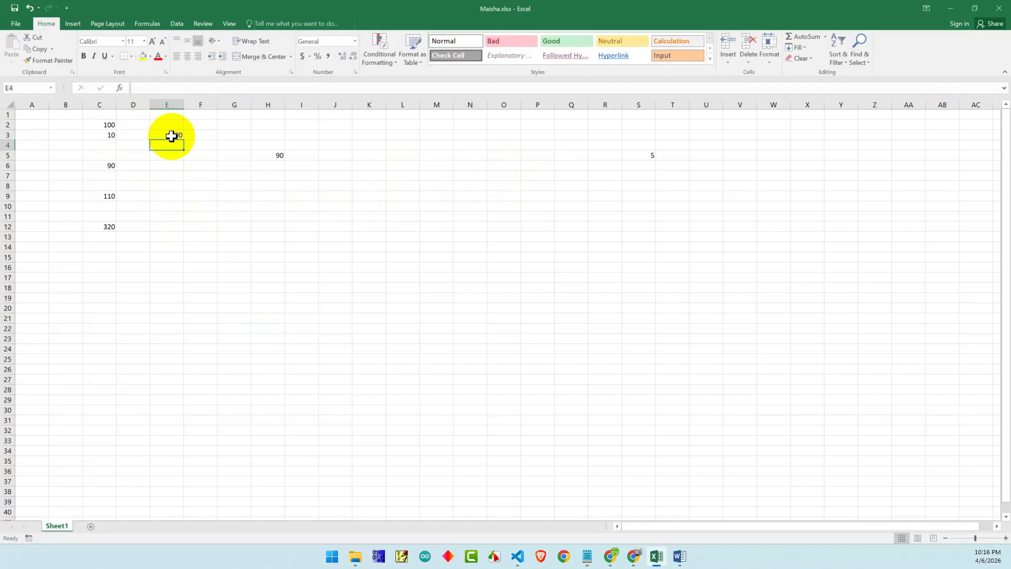
Divide C6 by C3 in cell E6 with the formula =C6/C3
{"action": "left_click", "coordinate": [173, 168]}
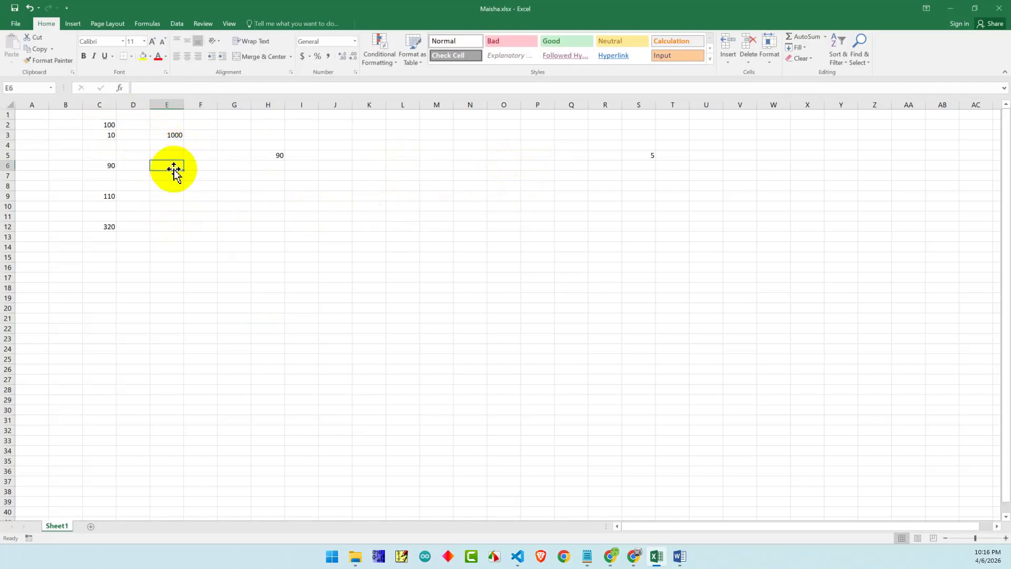
{"action": "type", "text": "="}
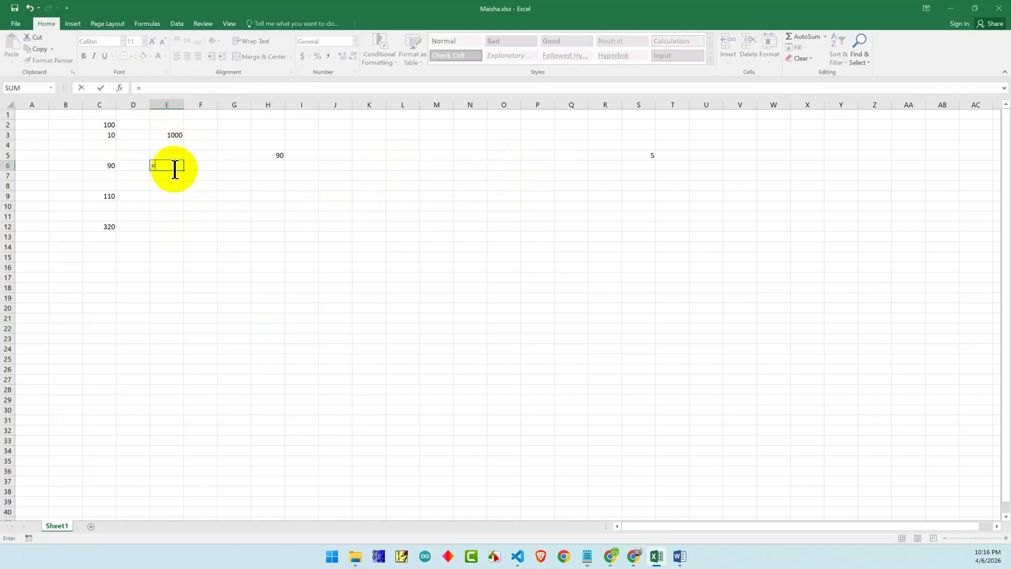
{"action": "left_click", "coordinate": [109, 166]}
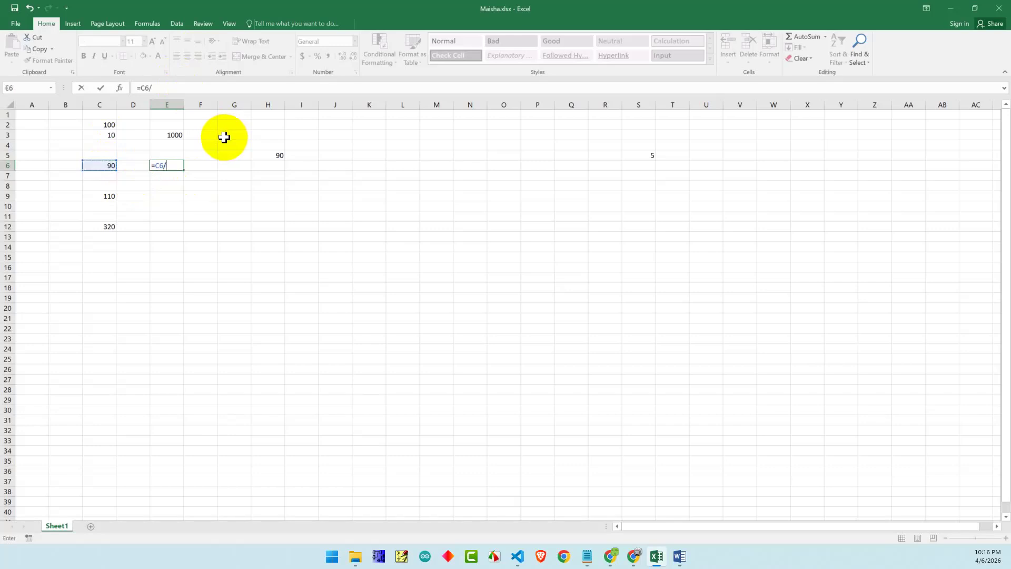
{"action": "left_click", "coordinate": [109, 135]}
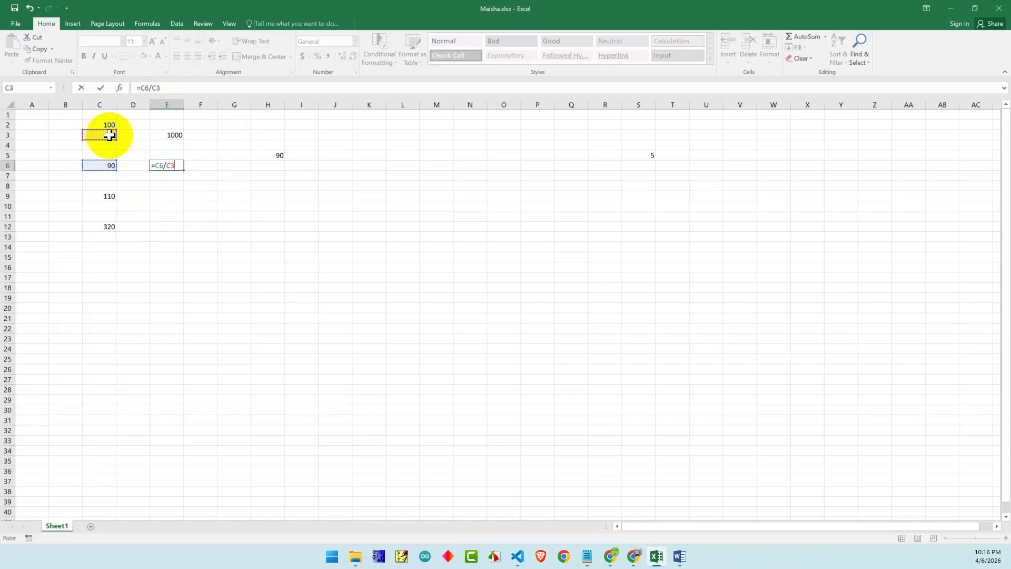
{"action": "key", "text": "Return"}
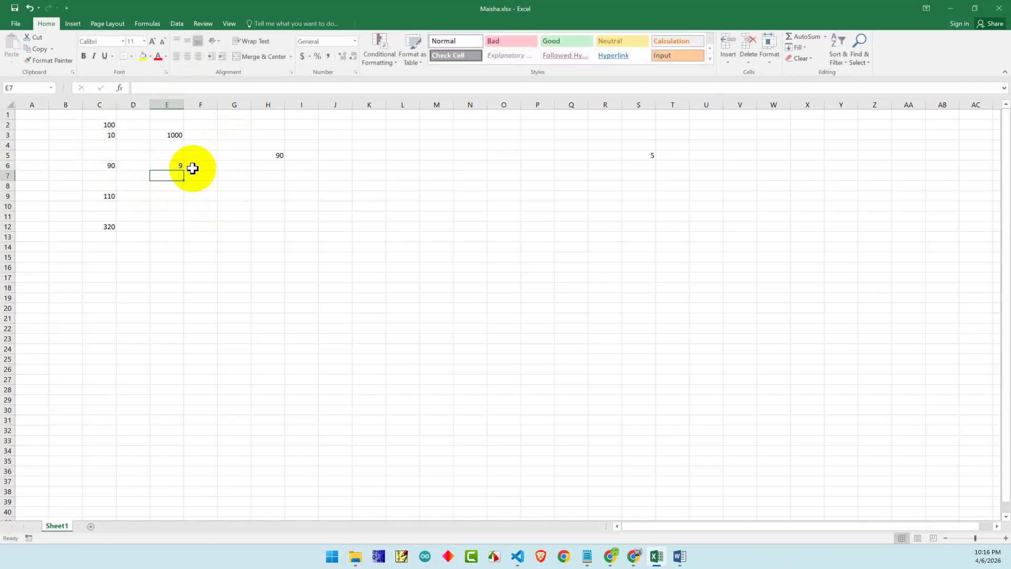
{"action": "left_click", "coordinate": [175, 167]}
{"action": "key", "text": "Return"}
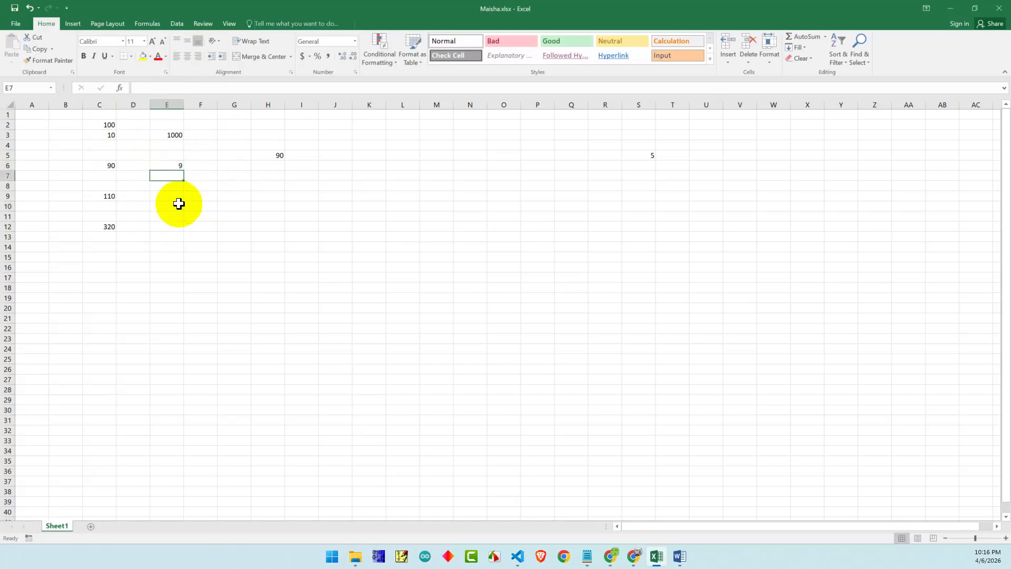
Subtract E6 from E3 in cell E9 with the formula =E3-E6
{"action": "double_click", "coordinate": [171, 199]}
{"action": "type", "text": "="}
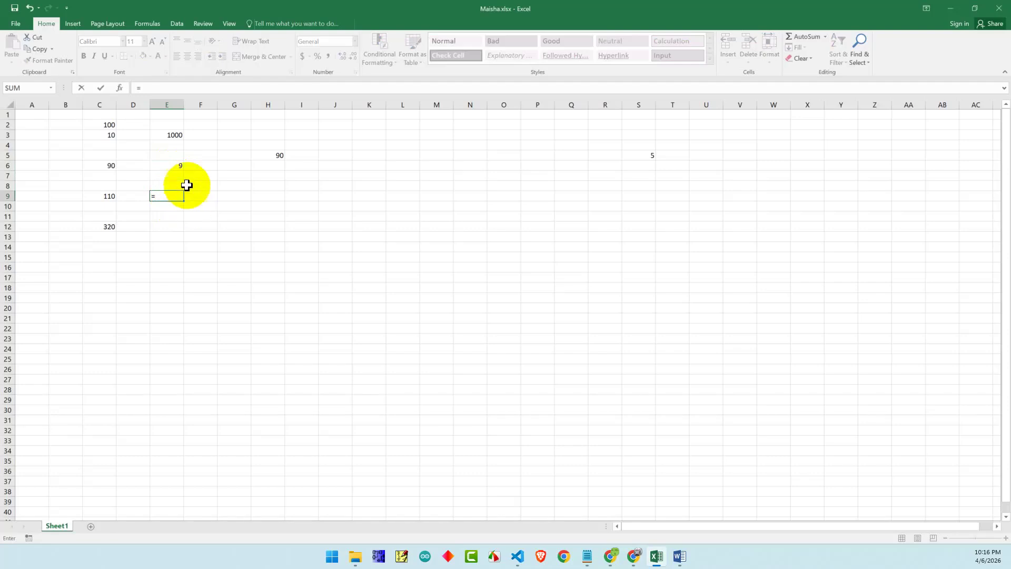
{"action": "left_click", "coordinate": [177, 136]}
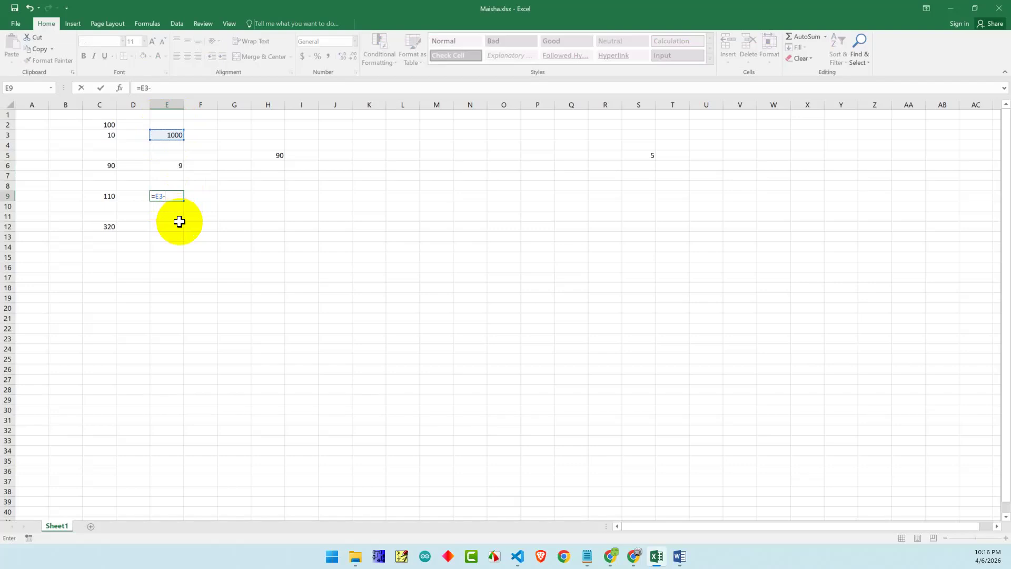
{"action": "type", "text": "-"}
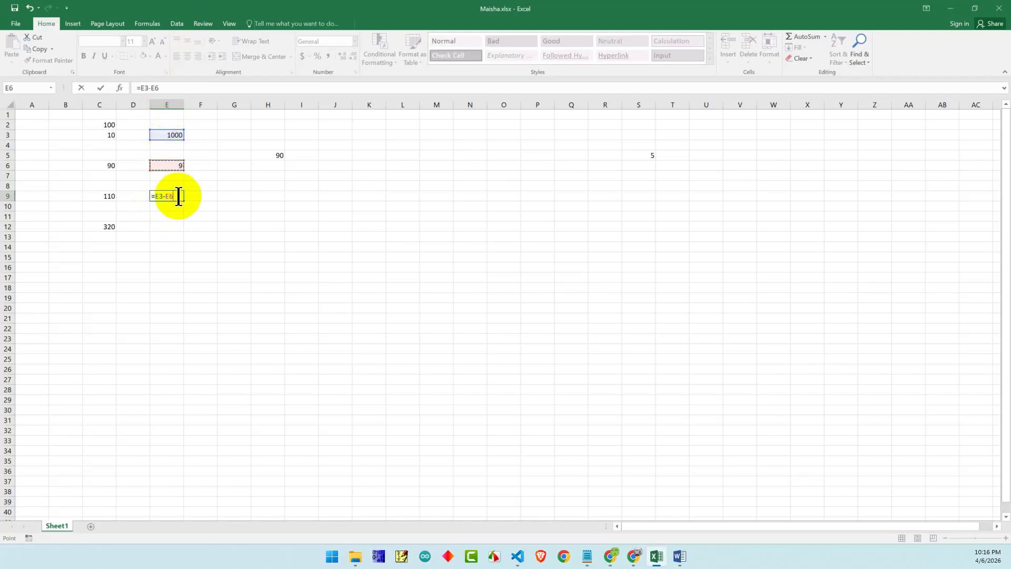
{"action": "key", "text": "Return"}
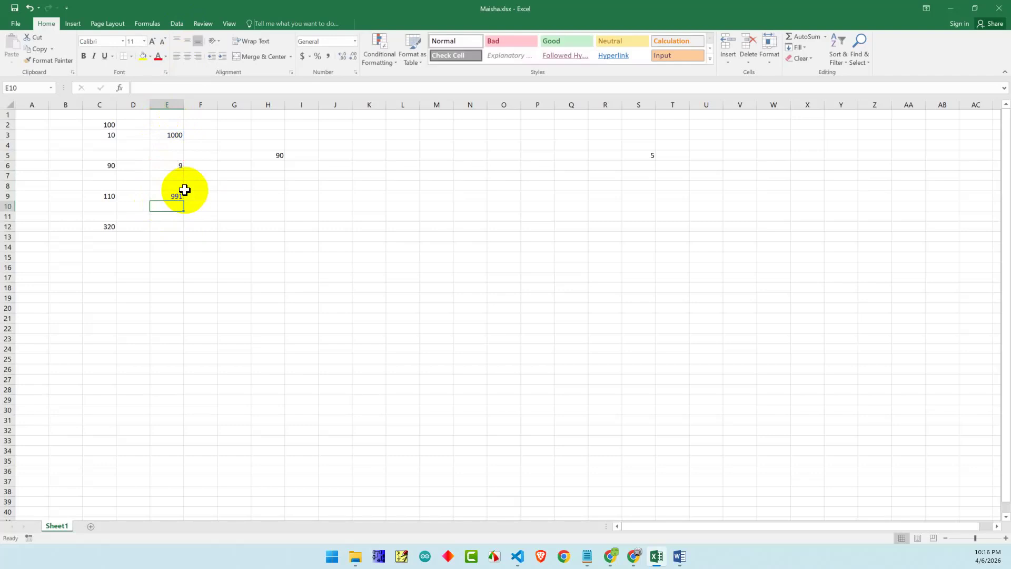
Enter the subtraction =100-9 with literal numbers in cell E10
{"action": "type", "text": "=100-"}
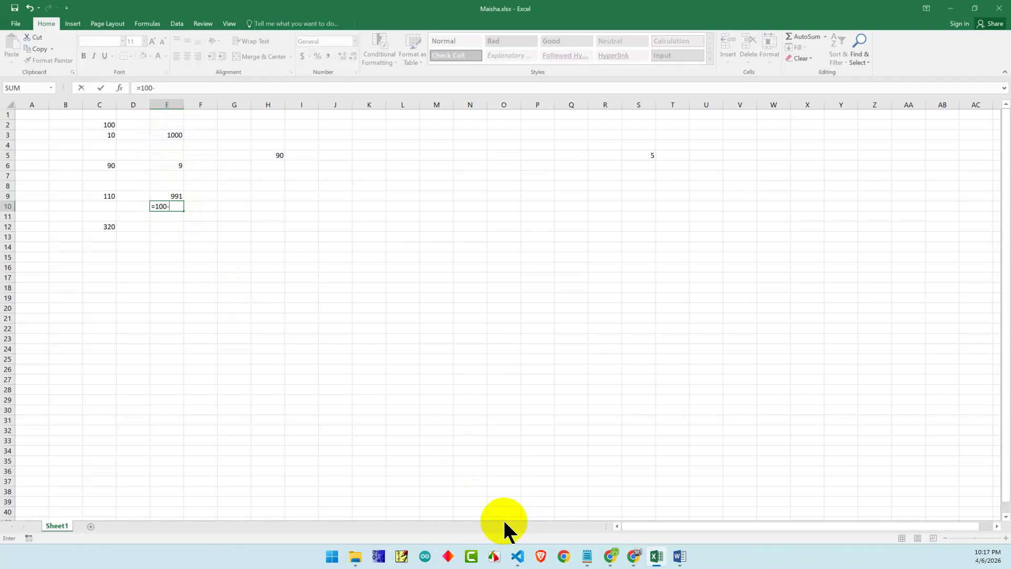
{"action": "type", "text": "9"}
{"action": "key", "text": "Return"}
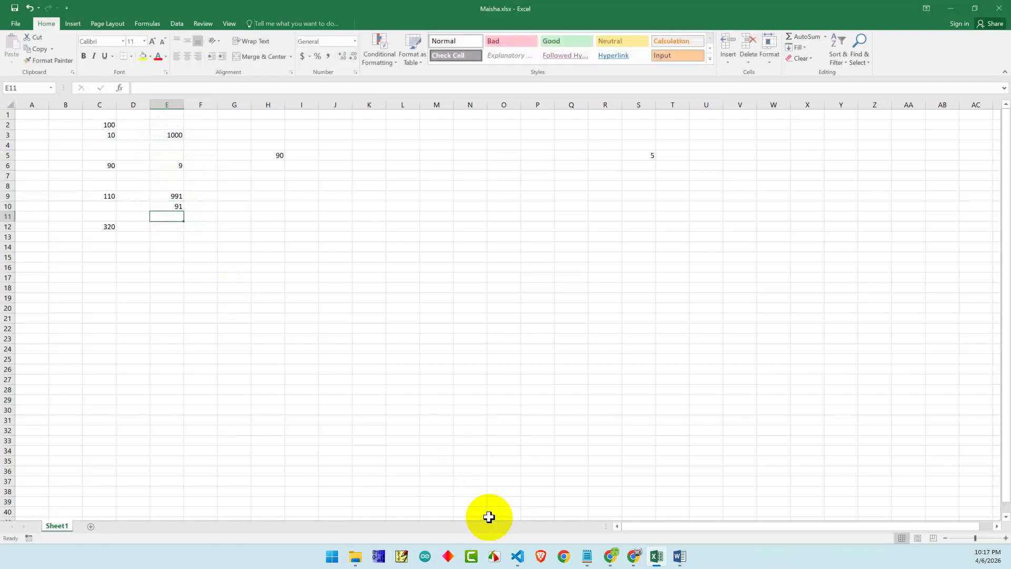
Correct the formula in E10 to =1000-9 and reselect the cell to view it
{"action": "left_click", "coordinate": [174, 203]}
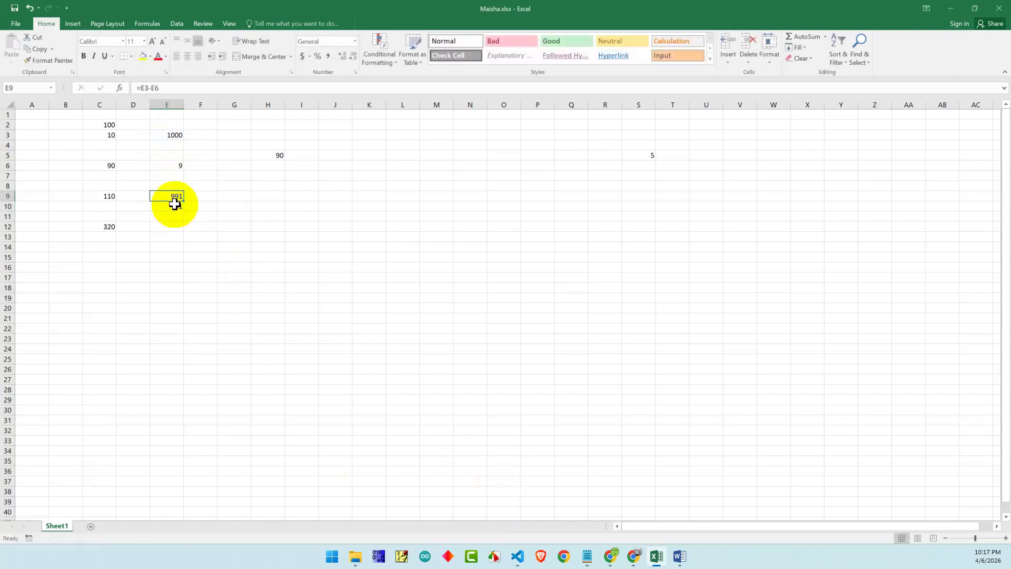
{"action": "double_click", "coordinate": [176, 204]}
{"action": "left_click", "coordinate": [162, 206]}
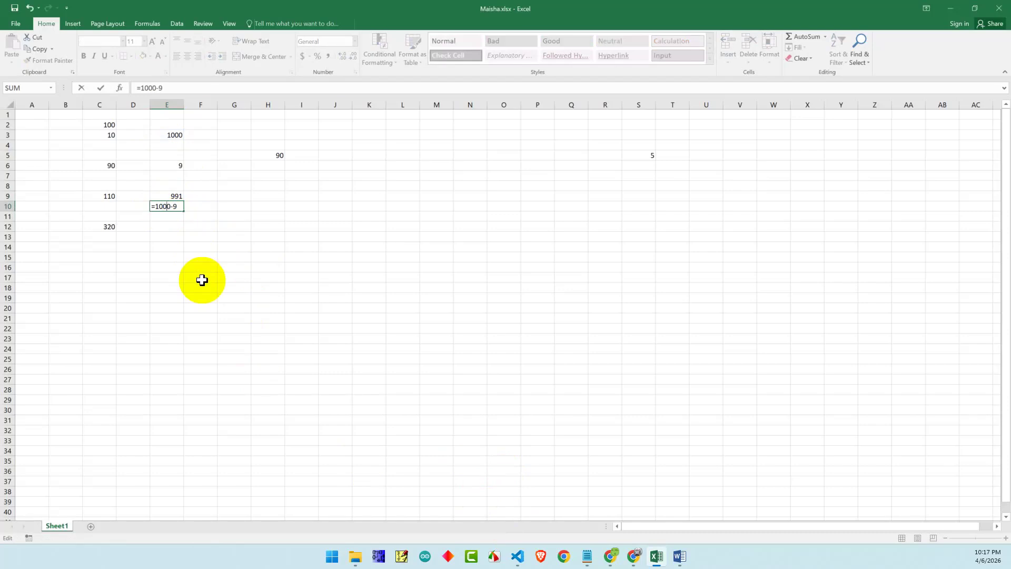
{"action": "type", "text": "0"}
{"action": "left_click", "coordinate": [202, 280]}
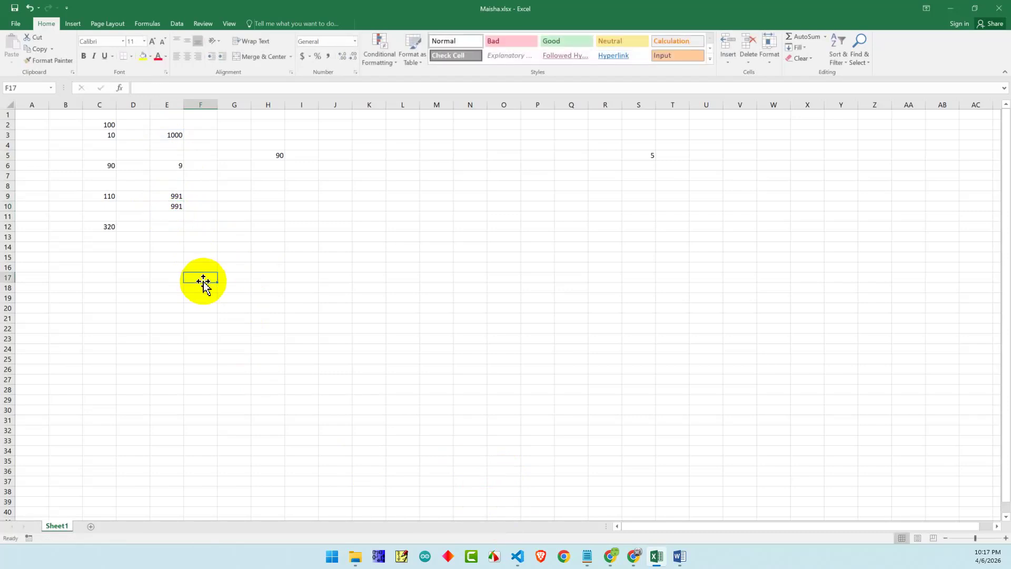
{"action": "left_click", "coordinate": [176, 209]}
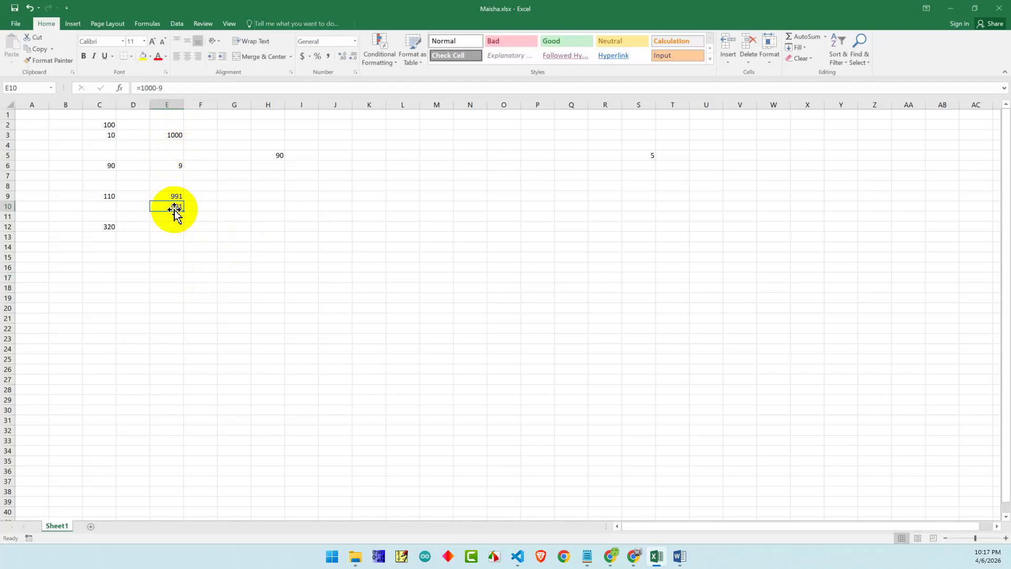
Replace the multiplication formula in E3 with the value 10
{"action": "left_click", "coordinate": [174, 136]}
{"action": "type", "text": "100"}
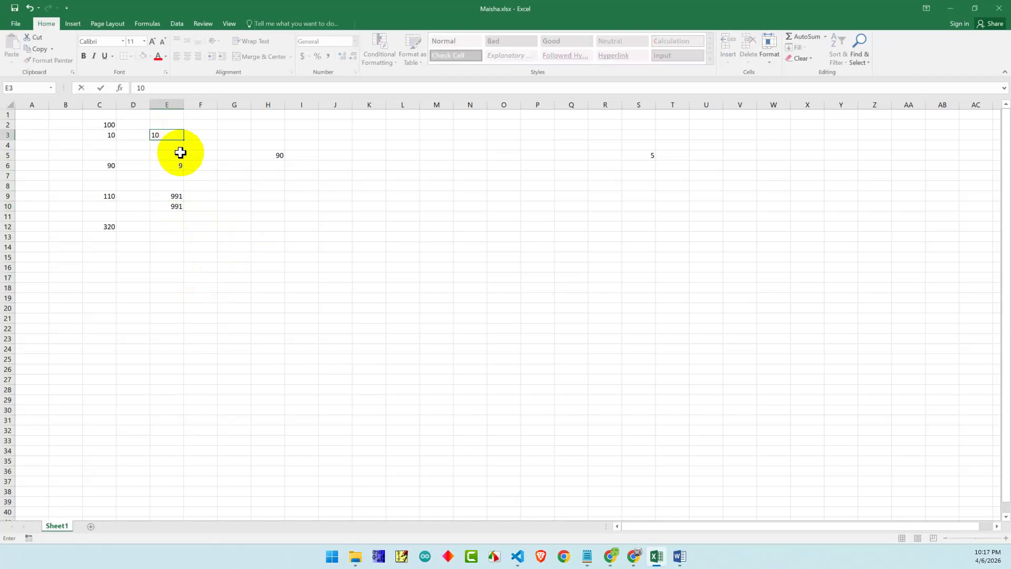
{"action": "key", "text": "Return"}
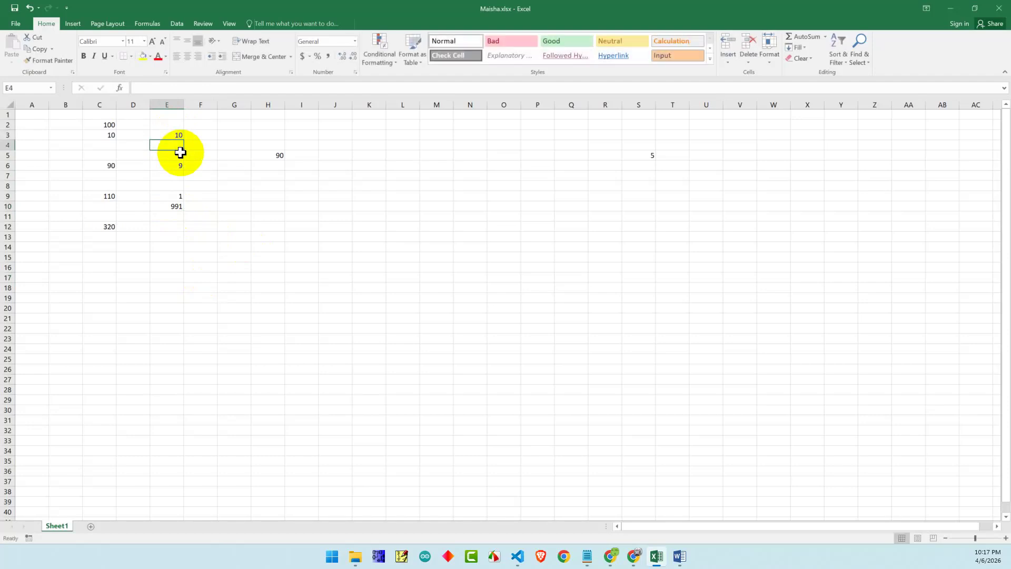
Examine the cell references in E9's formula, and extend the literal subtraction in E10 to =1000-9-9
{"action": "left_click", "coordinate": [177, 194]}
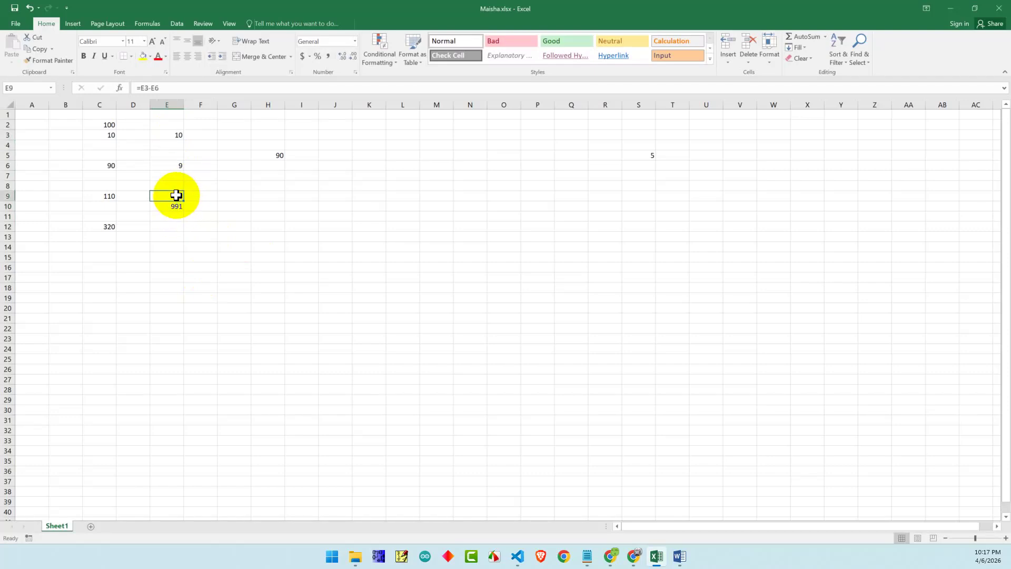
{"action": "double_click", "coordinate": [176, 195]}
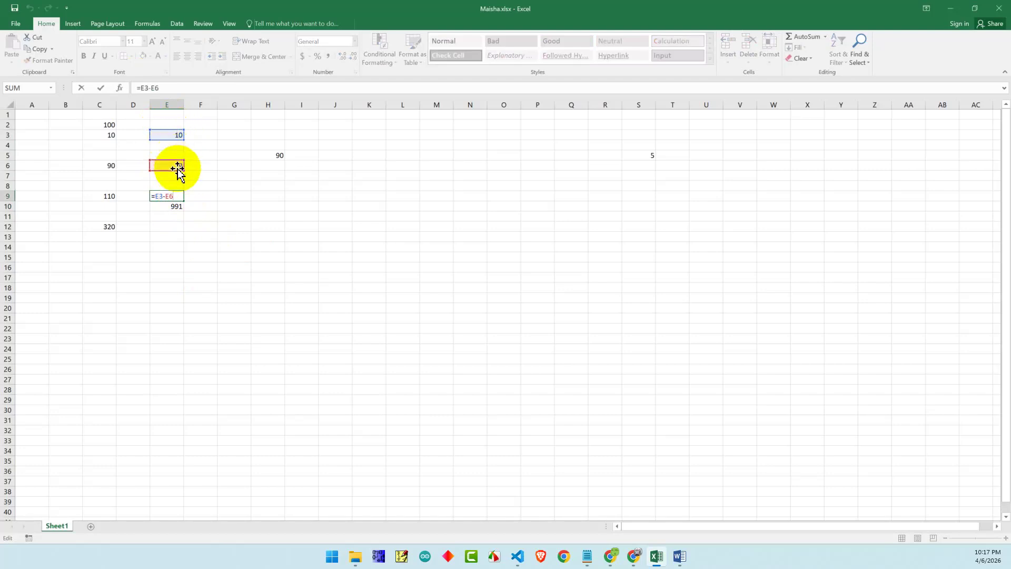
{"action": "key", "text": "Return"}
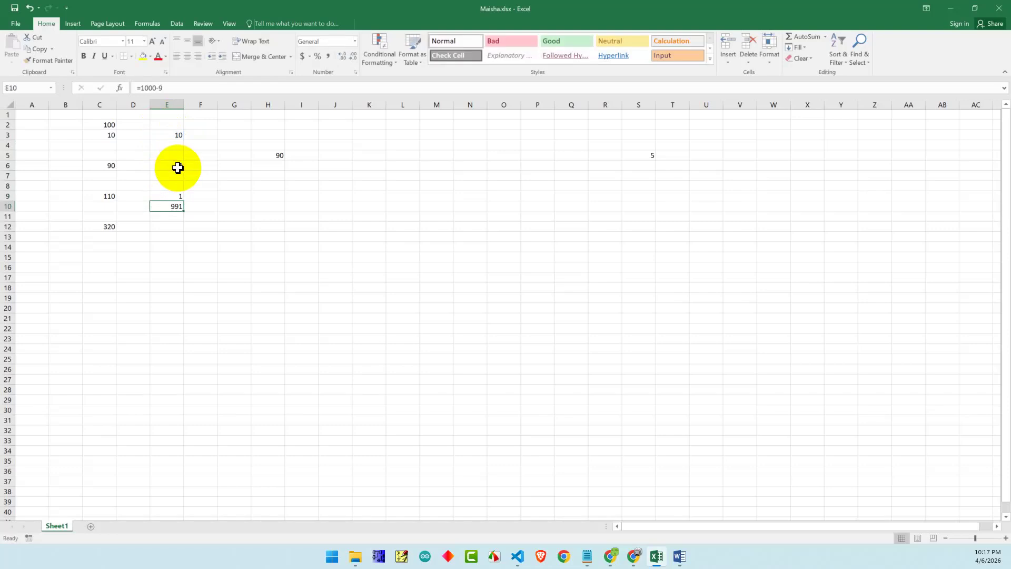
{"action": "double_click", "coordinate": [173, 206]}
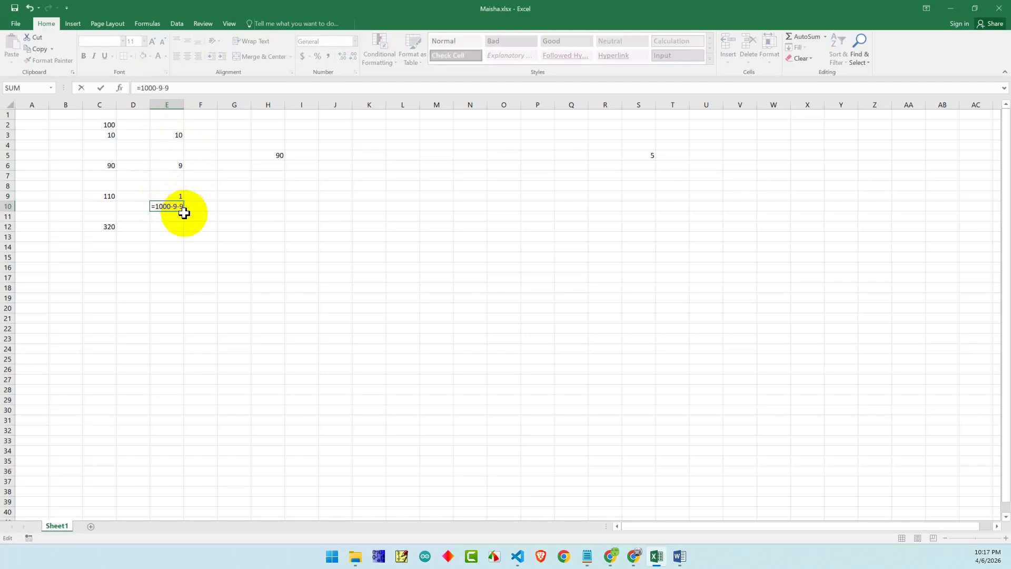
{"action": "key", "text": "Return"}
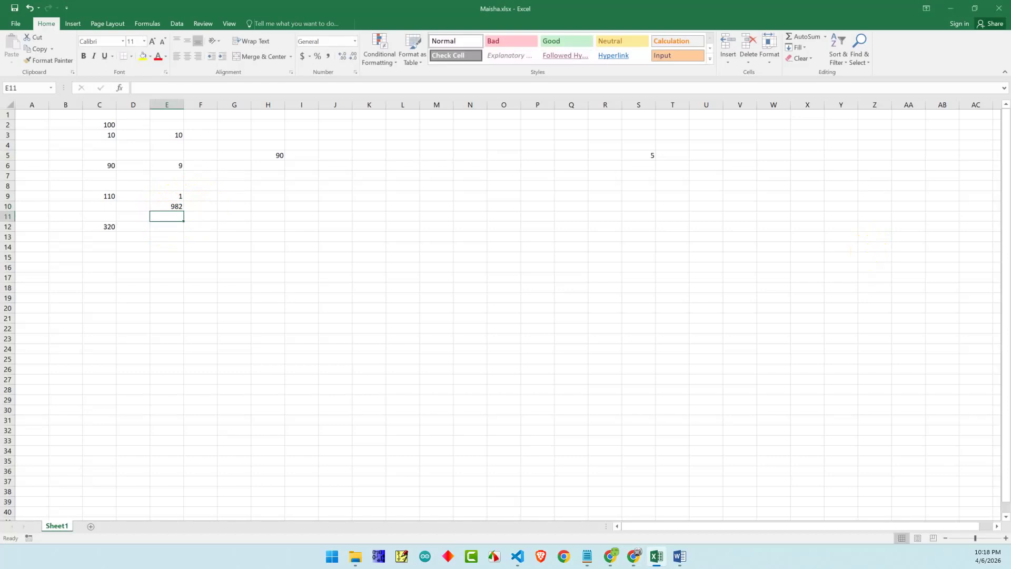
Clear the contents of the range C2:I18 to remove the sample numbers and formulas
{"action": "left_click", "coordinate": [190, 298]}
{"action": "left_click_drag", "start_coordinate": [103, 121], "coordinate": [303, 285]}
{"action": "key", "text": "Delete"}
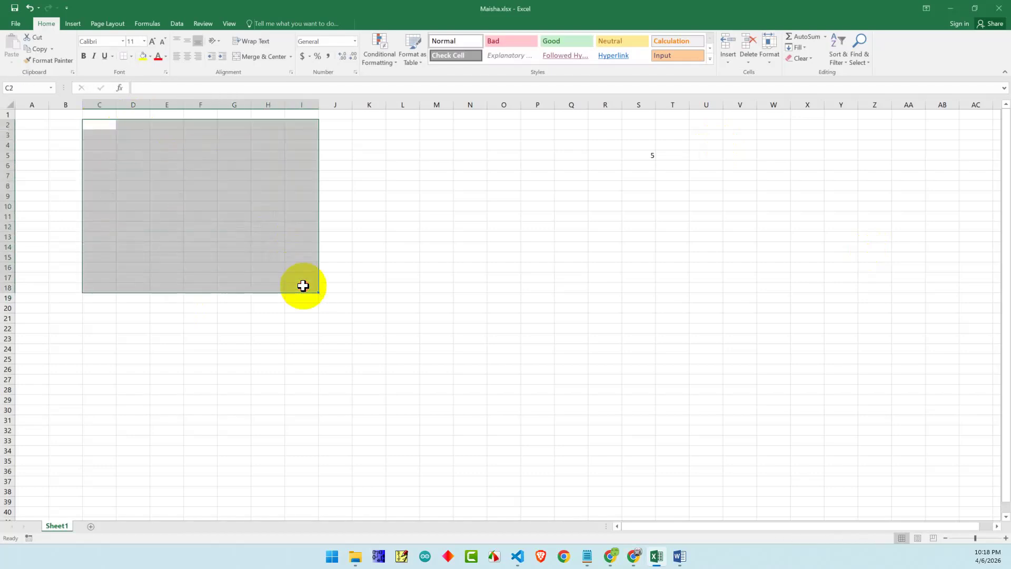
{"action": "left_click", "coordinate": [268, 338]}
Enter the percentage formula =100*10% in D3 and reopen the cell to view the formula
{"action": "double_click", "coordinate": [133, 135]}
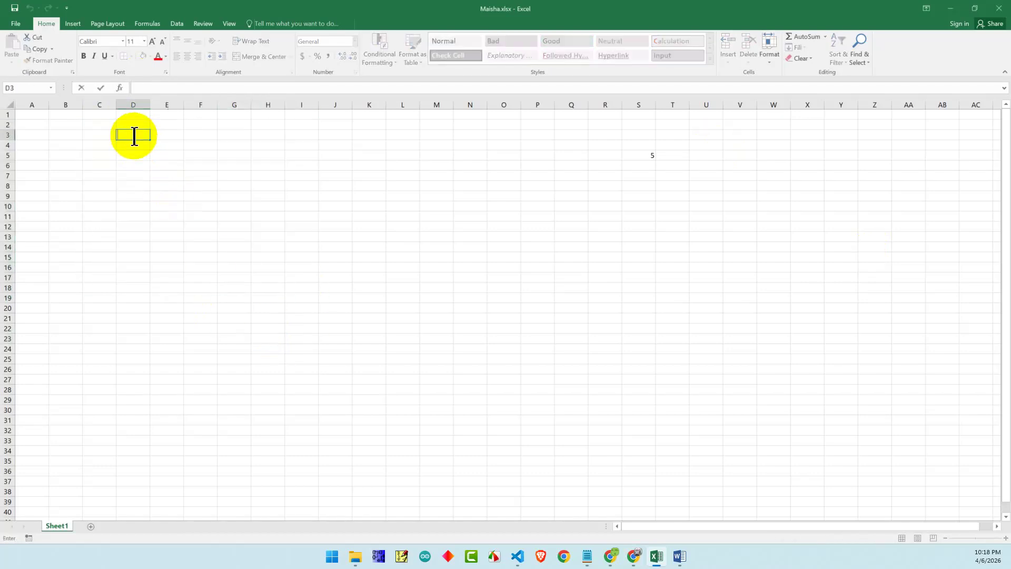
{"action": "type", "text": "=100*10%"}
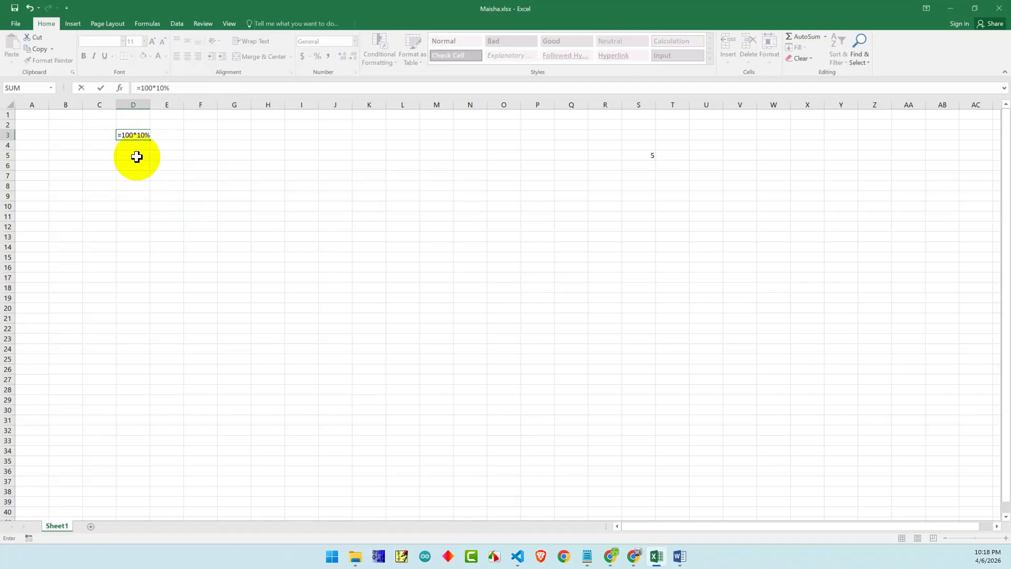
{"action": "key", "text": "Return"}
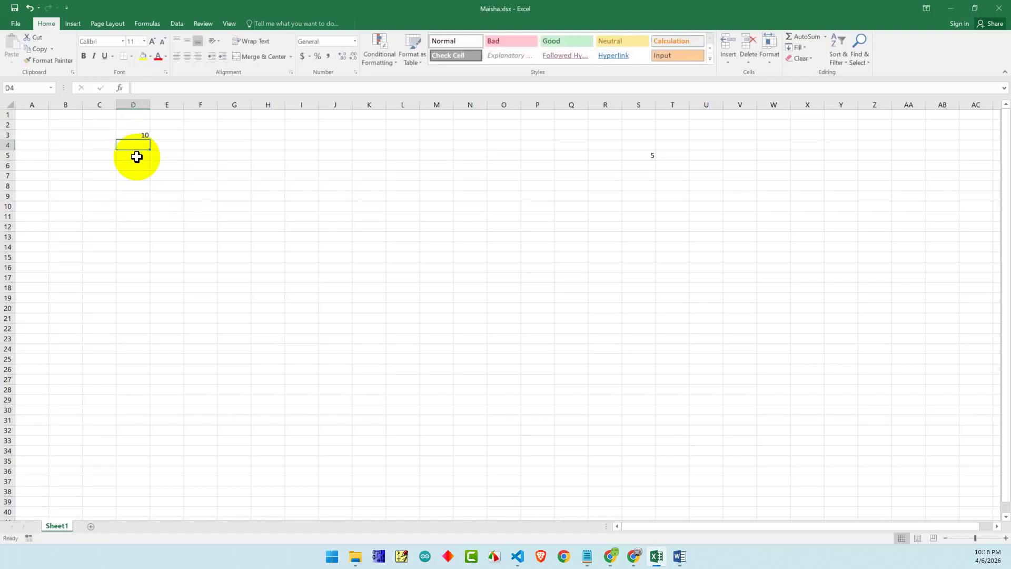
{"action": "double_click", "coordinate": [135, 136]}
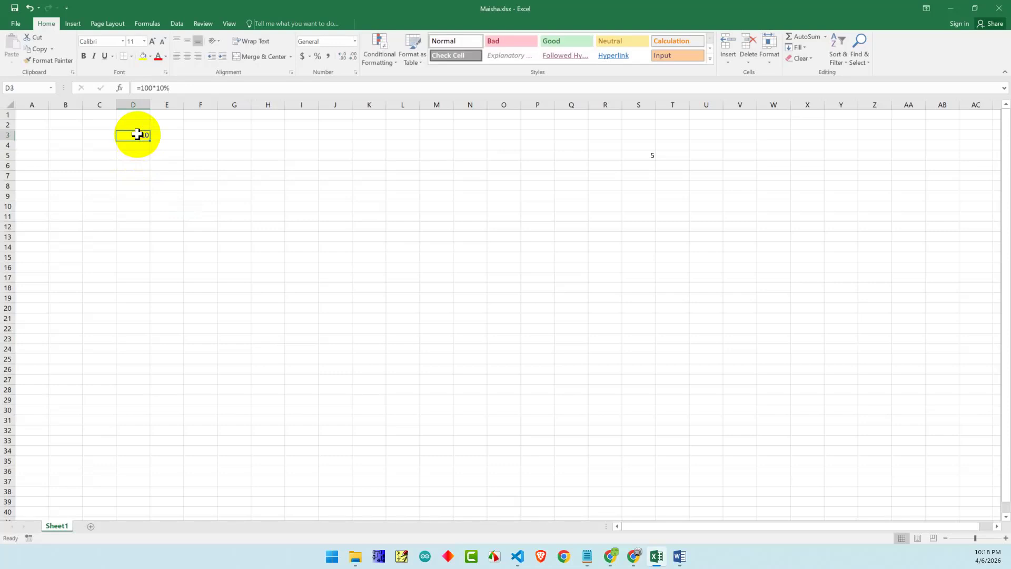
{"action": "key", "text": "Return"}
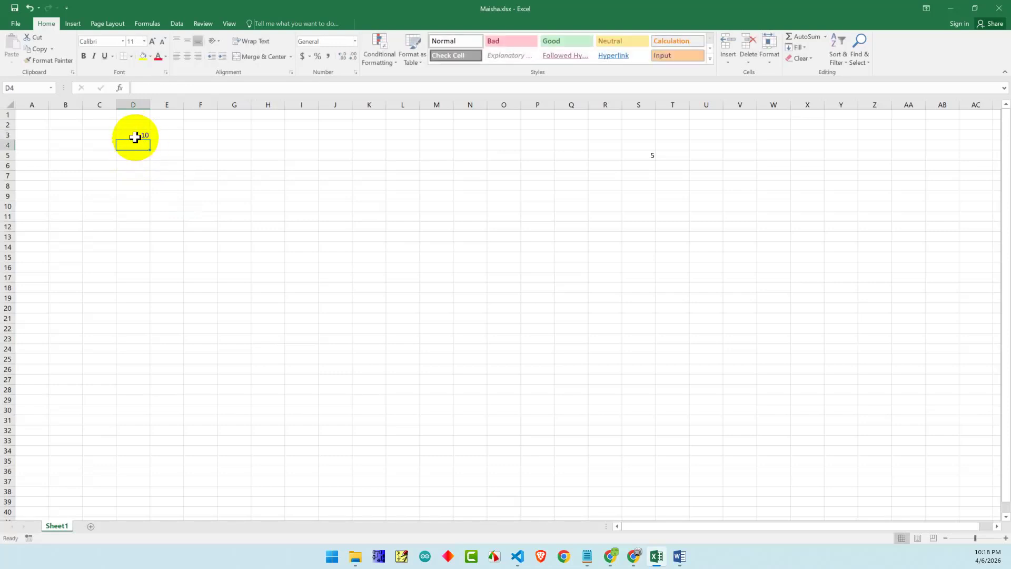
{"action": "left_click", "coordinate": [136, 135]}
{"action": "double_click", "coordinate": [136, 136]}
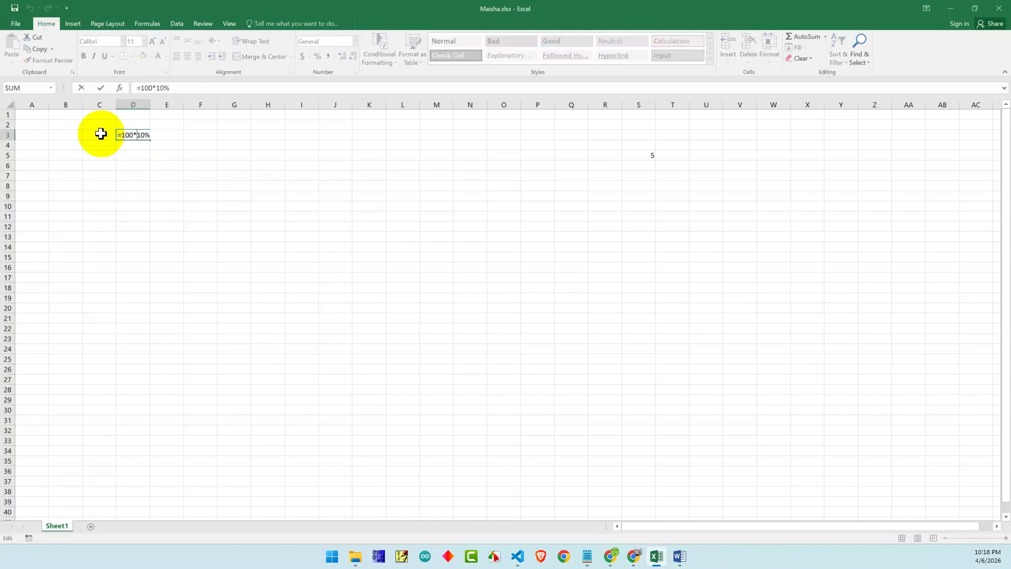
{"action": "key", "text": "Return"}
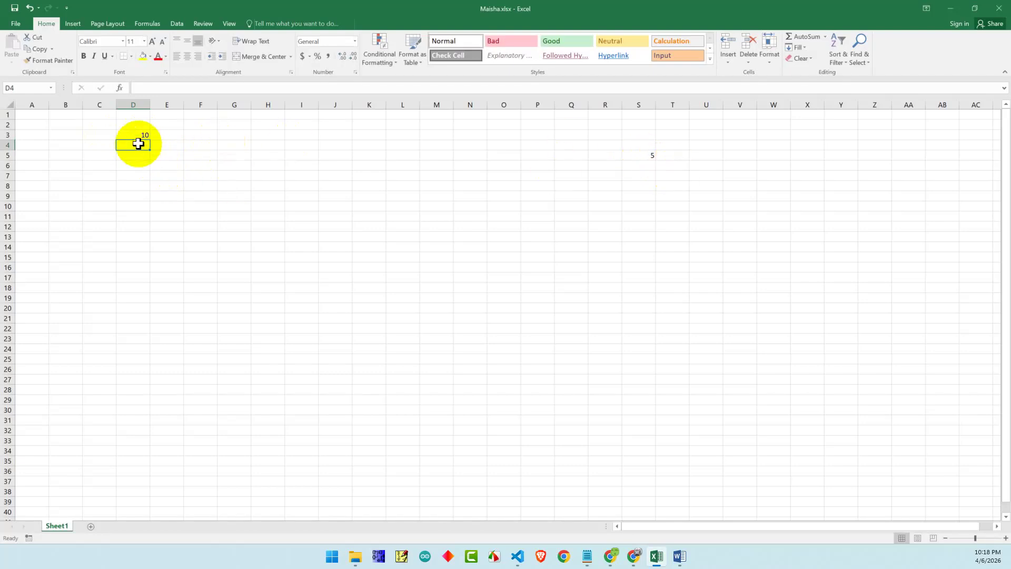
Clear the percentage formula in D3 and the stray value in S5 by emptying the block that contains both
{"action": "left_click_drag", "start_coordinate": [135, 135], "coordinate": [711, 399]}
{"action": "key", "text": "Delete"}
{"action": "left_click", "coordinate": [241, 238]}
Enter the marks 80, 80, 80 and 70 across D3:G3
{"action": "left_click", "coordinate": [136, 136]}
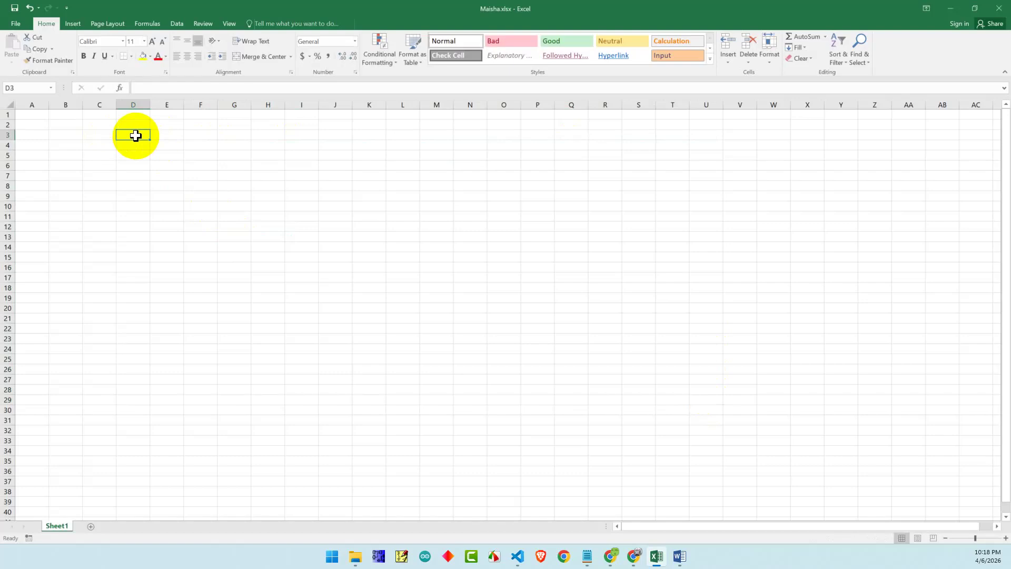
{"action": "type", "text": "80"}
{"action": "key", "text": "Tab"}
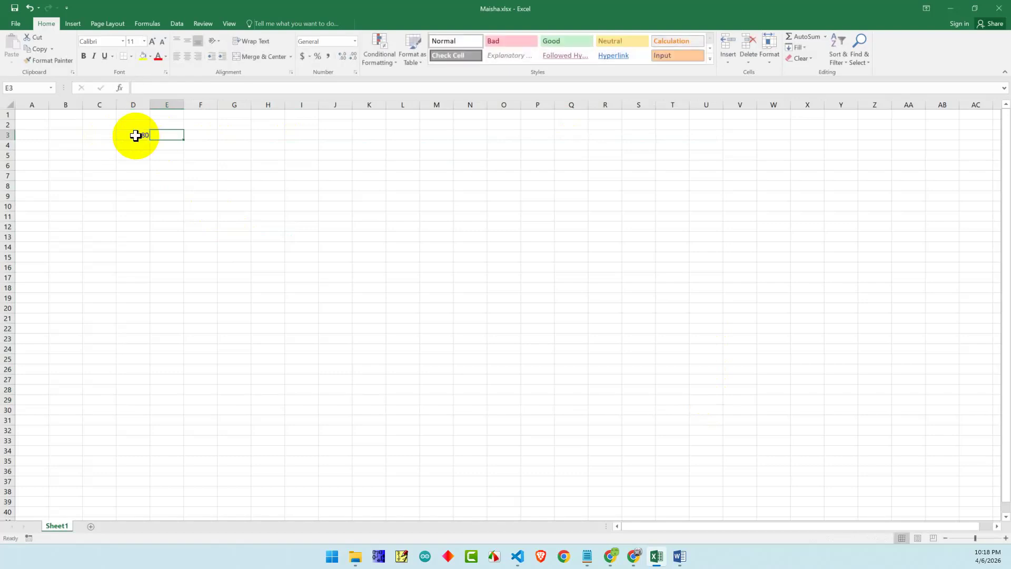
{"action": "type", "text": "80"}
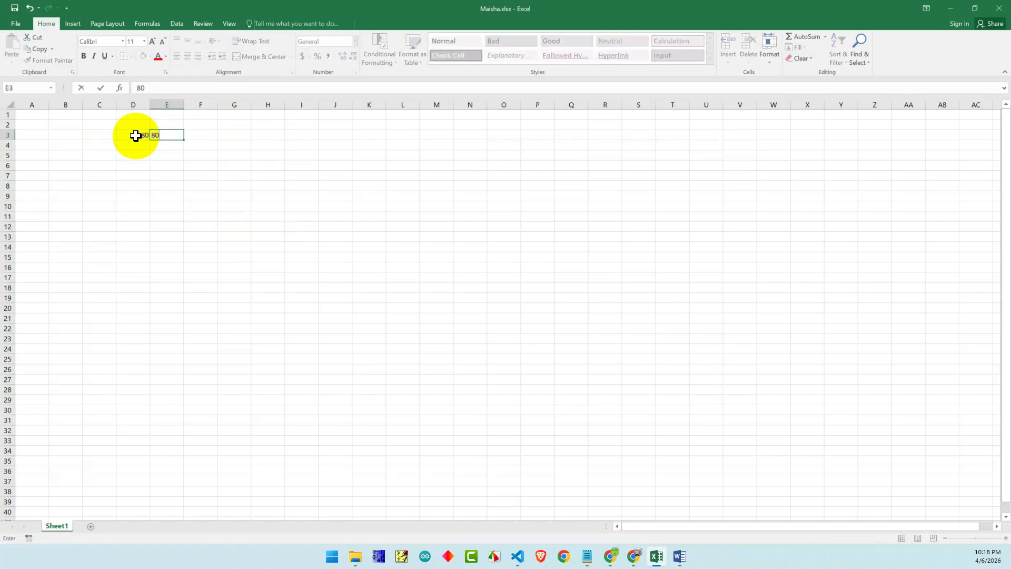
{"action": "key", "text": "Tab"}
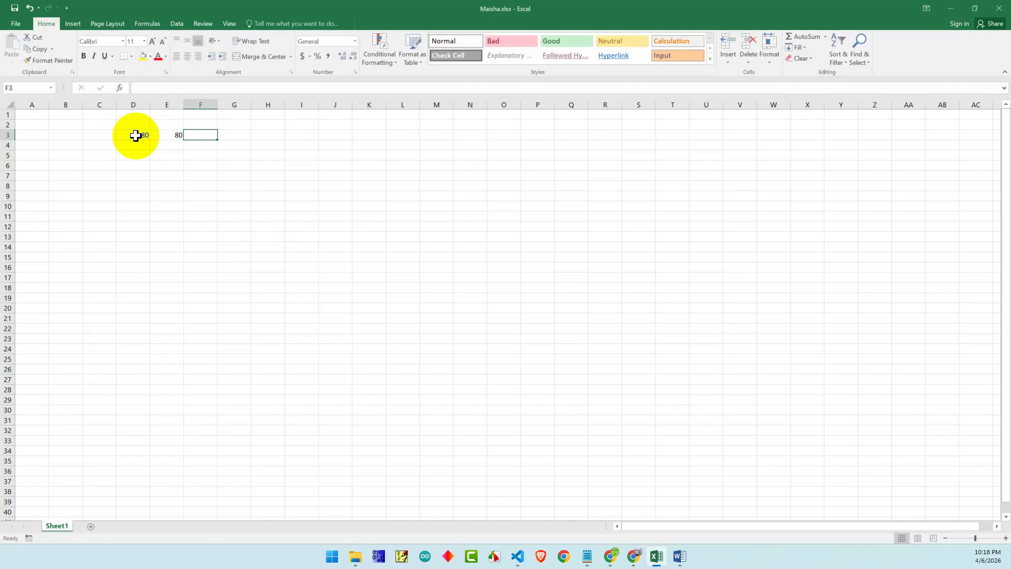
{"action": "type", "text": "80"}
{"action": "key", "text": "Tab"}
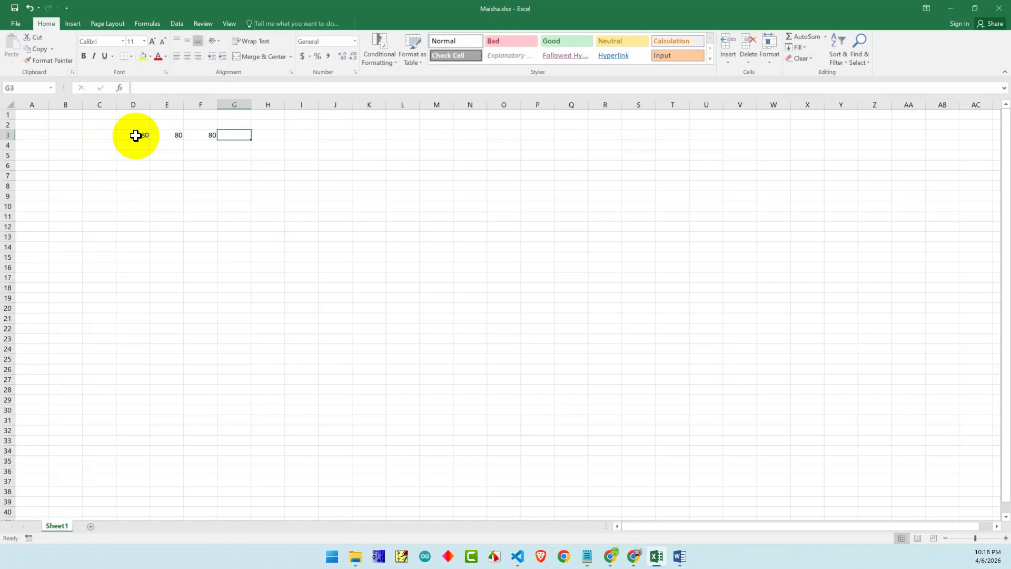
{"action": "type", "text": "8"}
{"action": "key", "text": "BackSpace"}
{"action": "type", "text": "70"}
{"action": "key", "text": "Tab"}
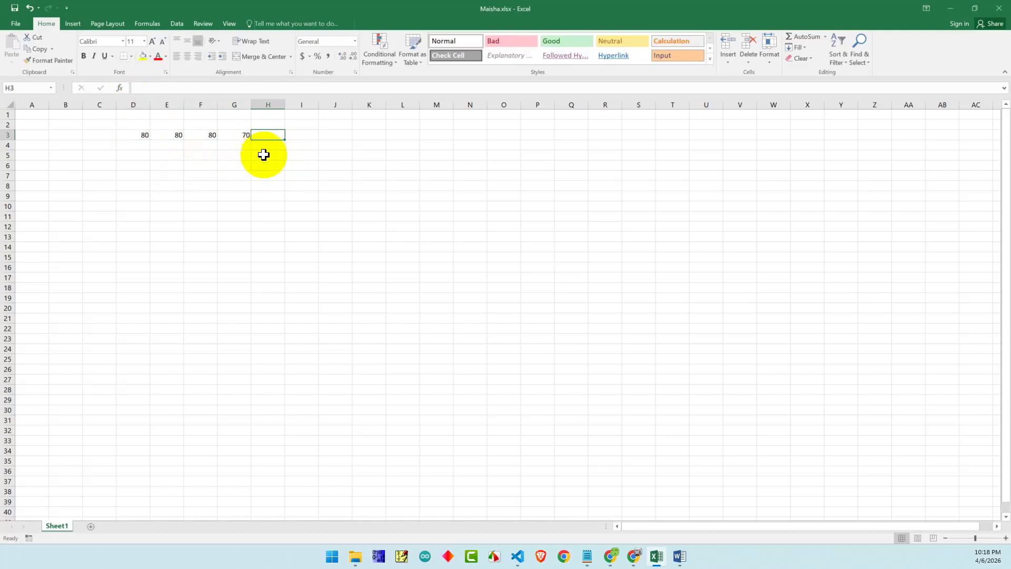
{"action": "type", "text": "="}
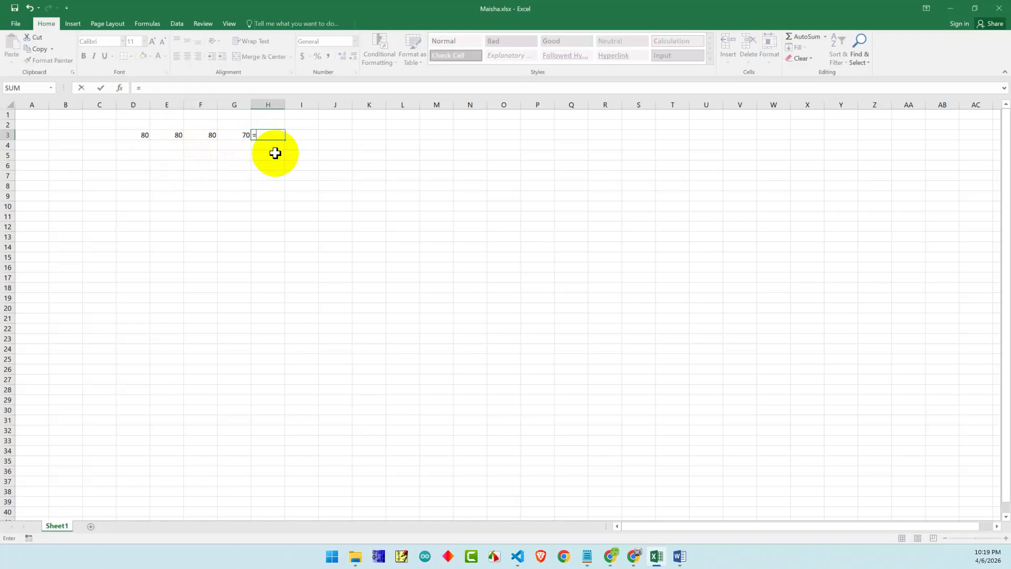
{"action": "left_click", "coordinate": [334, 142]}
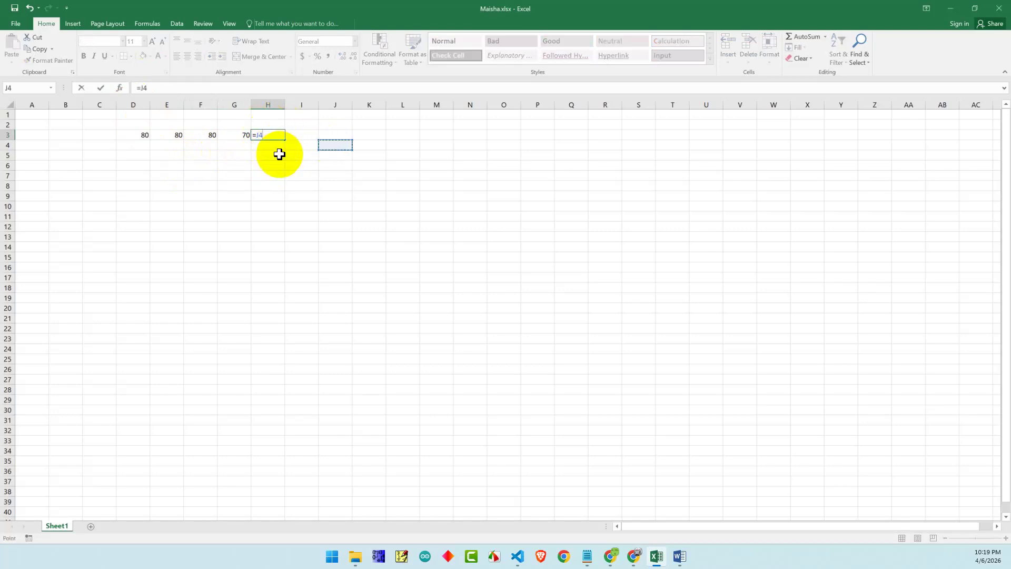
{"action": "key", "text": "Escape"}
Enter the header total in H2, above the cell beside the marks
{"action": "left_click", "coordinate": [268, 127]}
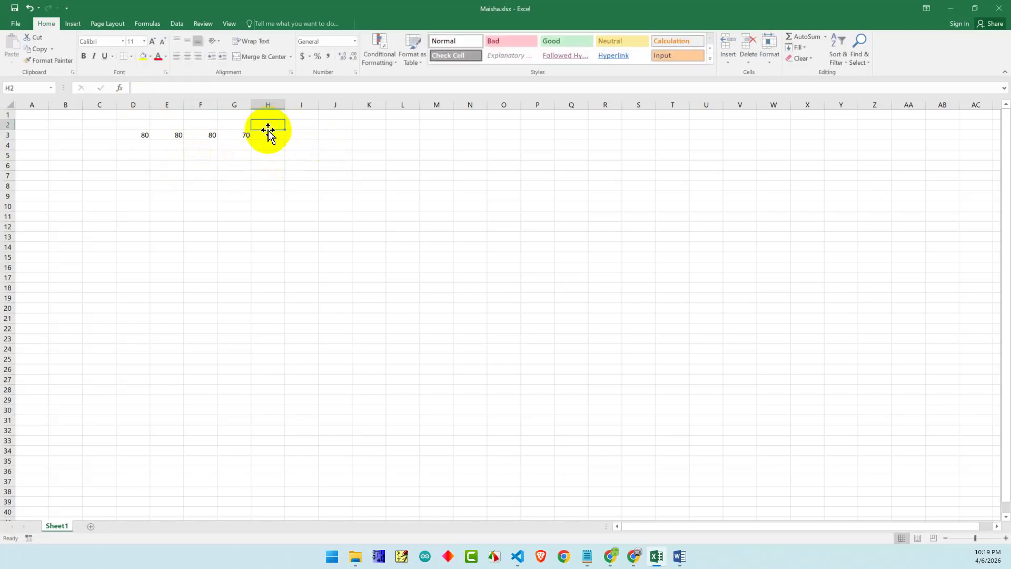
{"action": "type", "text": "tile"}
{"action": "key", "text": "BackSpace"}
{"action": "key", "text": "BackSpace"}
{"action": "key", "text": "BackSpace"}
{"action": "type", "text": "ota"}
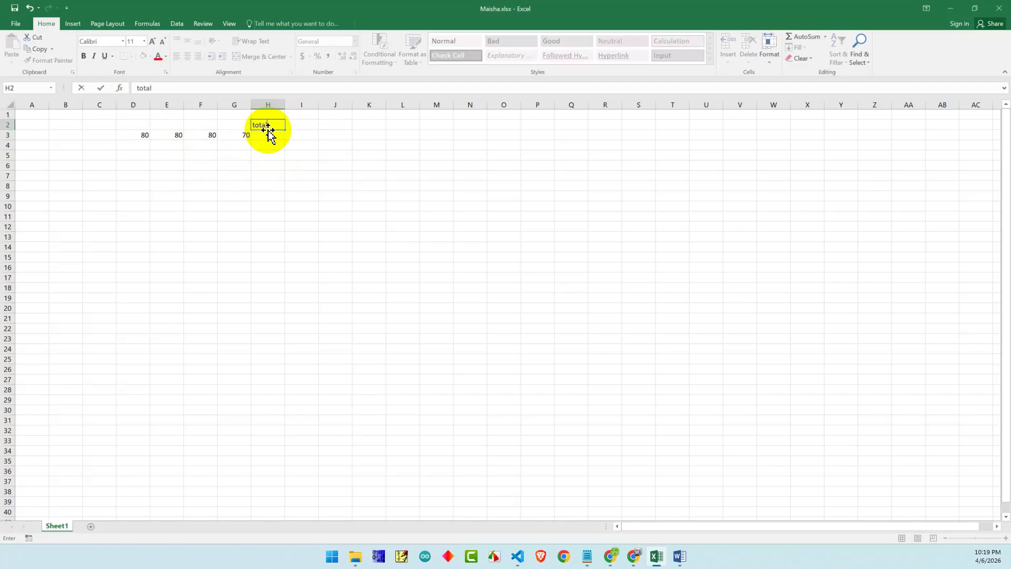
{"action": "type", "text": "l"}
Enter the subject headers Bangla, English, Math and Science in D2:G2 above the marks
{"action": "left_click", "coordinate": [143, 129]}
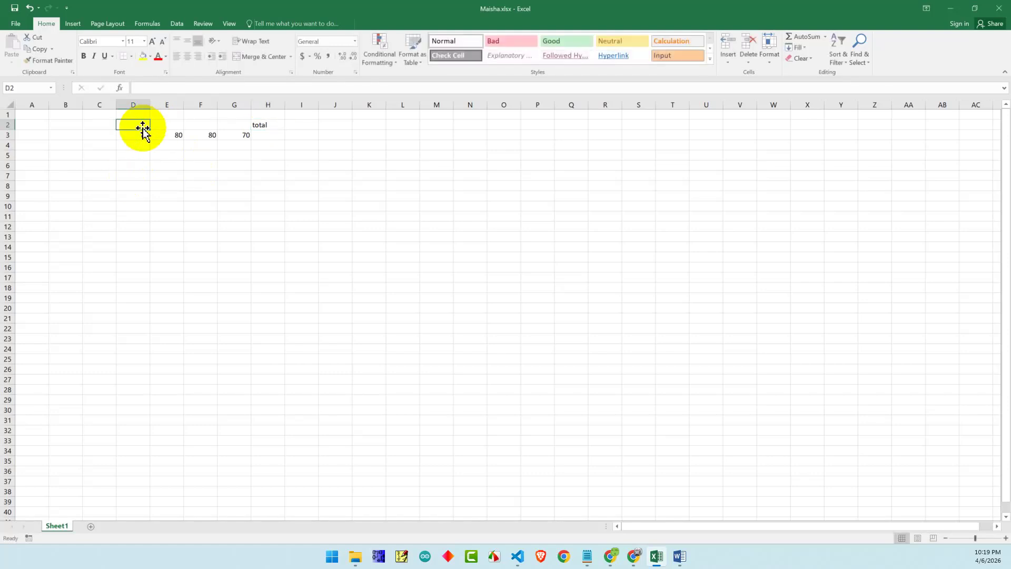
{"action": "type", "text": "Bangla"}
{"action": "key", "text": "Tab"}
{"action": "type", "text": "English"}
{"action": "key", "text": "Tab"}
{"action": "type", "text": "Math"}
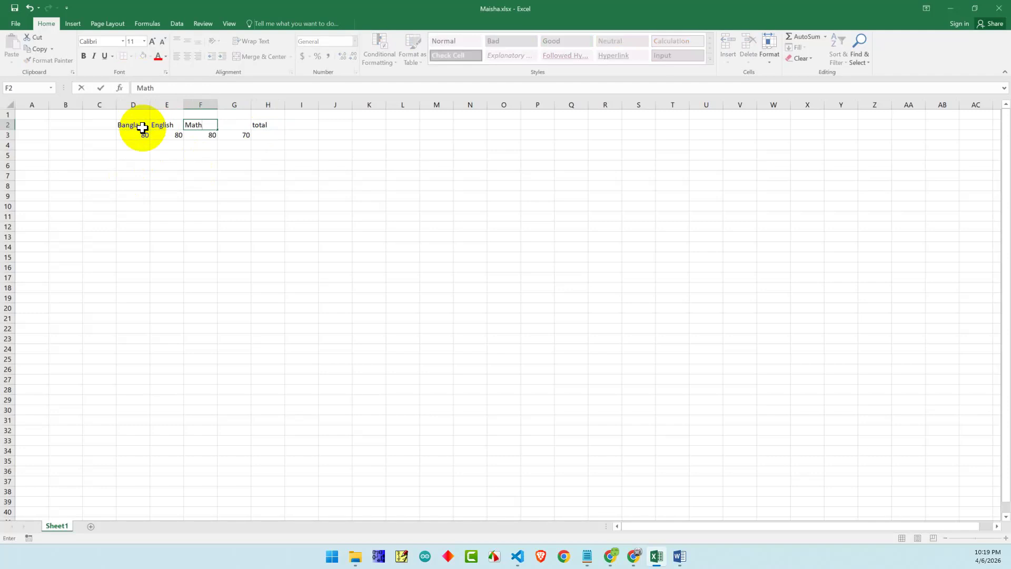
{"action": "key", "text": "Tab"}
{"action": "type", "text": "Scien ce"}
{"action": "left_click", "coordinate": [331, 144]}
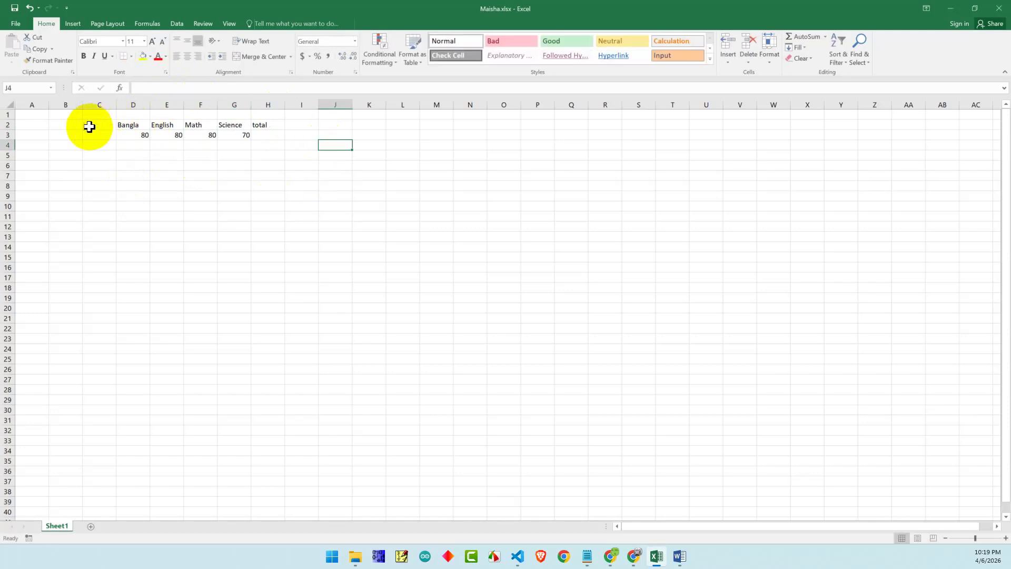
Center the contents of all cells in the sheet horizontally
{"action": "left_click", "coordinate": [8, 107]}
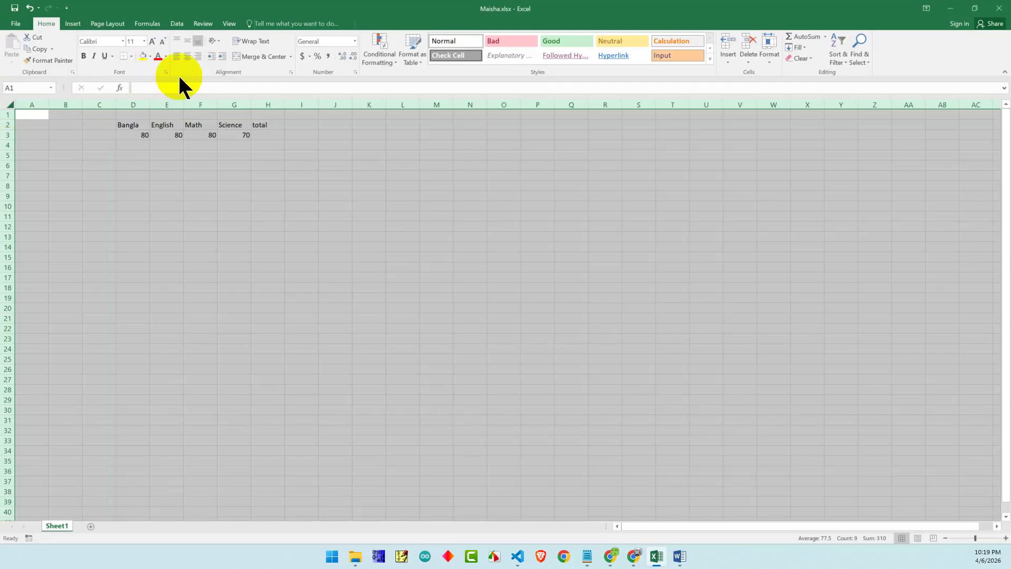
{"action": "left_click", "coordinate": [190, 57]}
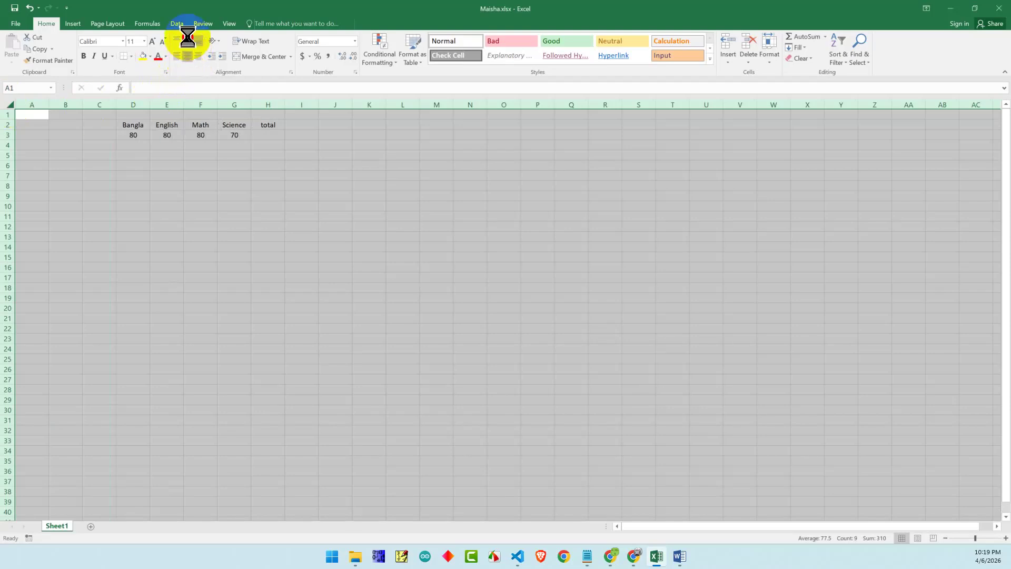
{"action": "left_click", "coordinate": [312, 216]}
Make the header row D2:H2 bold and give it a yellow fill
{"action": "left_click", "coordinate": [131, 125]}
{"action": "left_click_drag", "start_coordinate": [131, 124], "coordinate": [265, 120]}
{"action": "key", "text": "ctrl+b"}
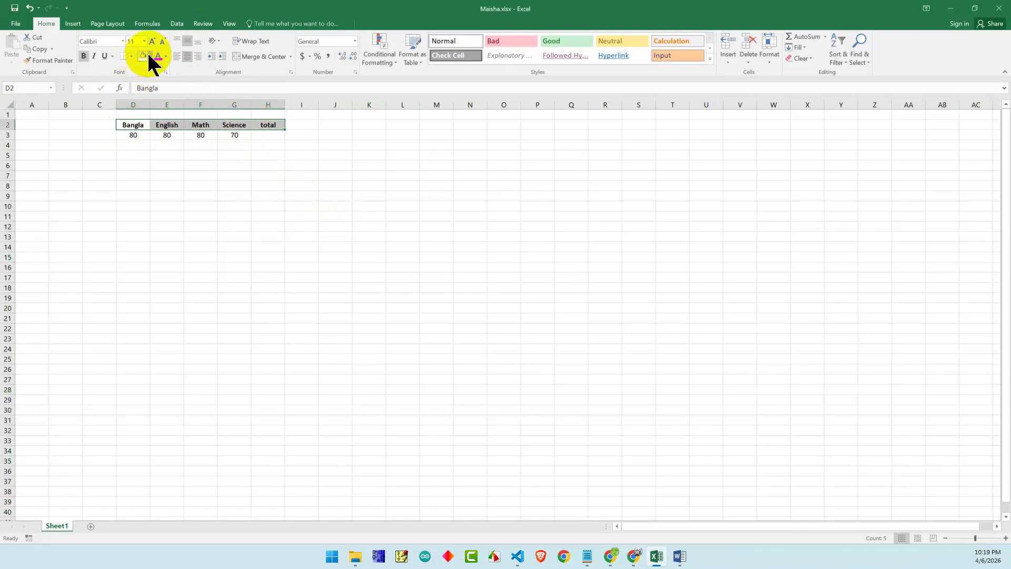
{"action": "left_click", "coordinate": [145, 56]}
{"action": "left_click", "coordinate": [321, 210]}
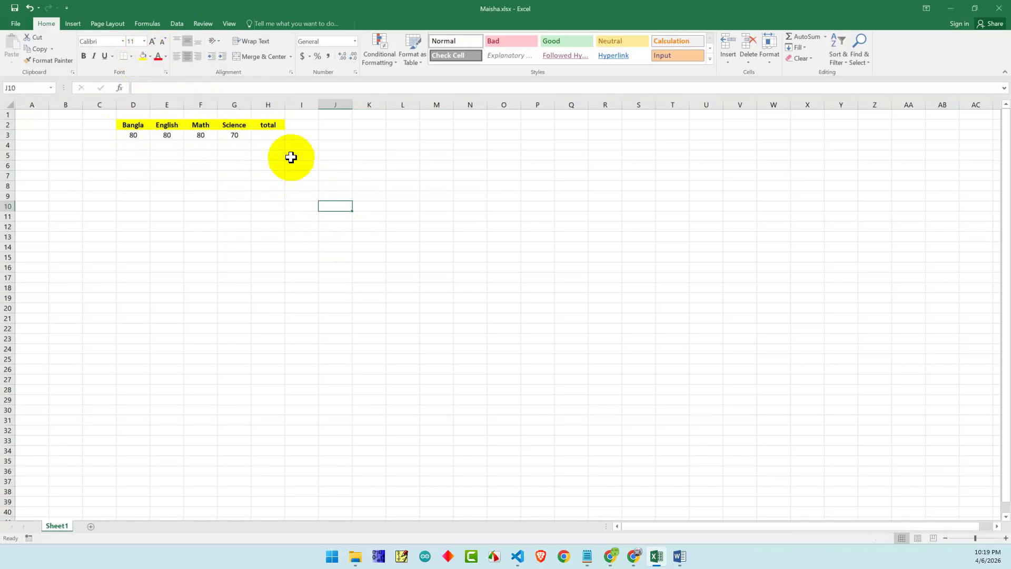
Total the four subject marks in H3 with a SUM formula over D3:G3
{"action": "left_click", "coordinate": [265, 135]}
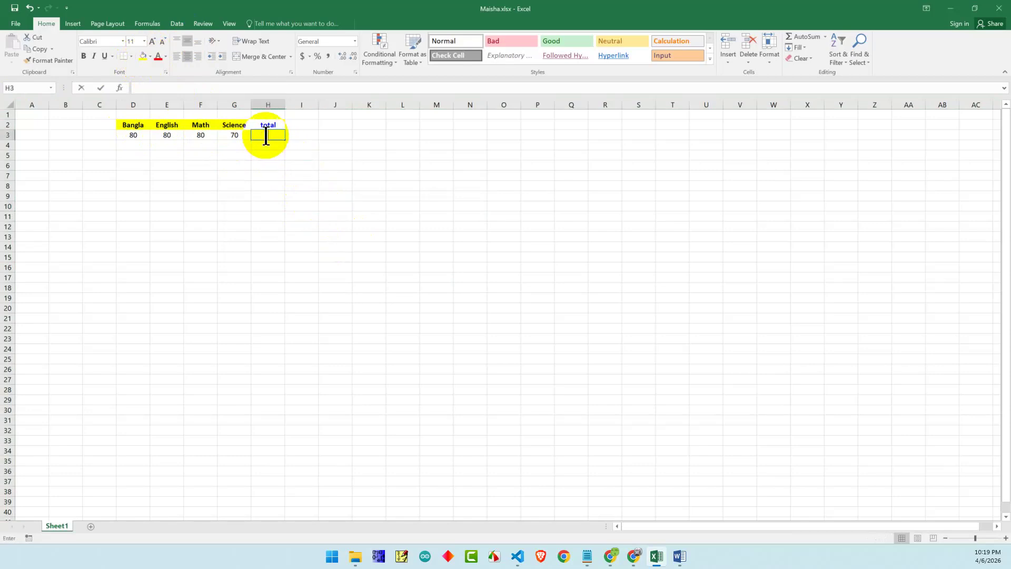
{"action": "double_click", "coordinate": [265, 135]}
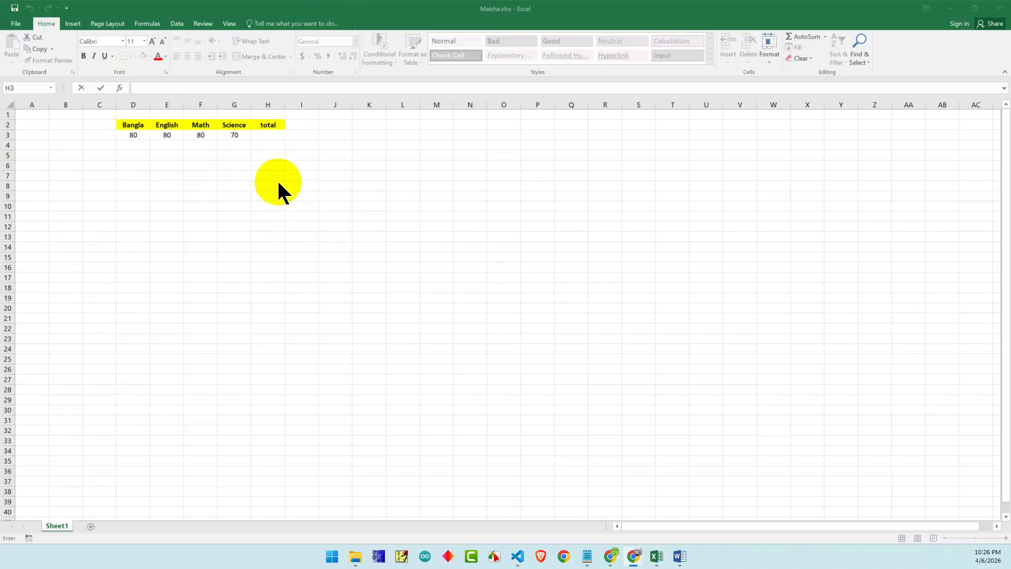
{"action": "left_click", "coordinate": [268, 135]}
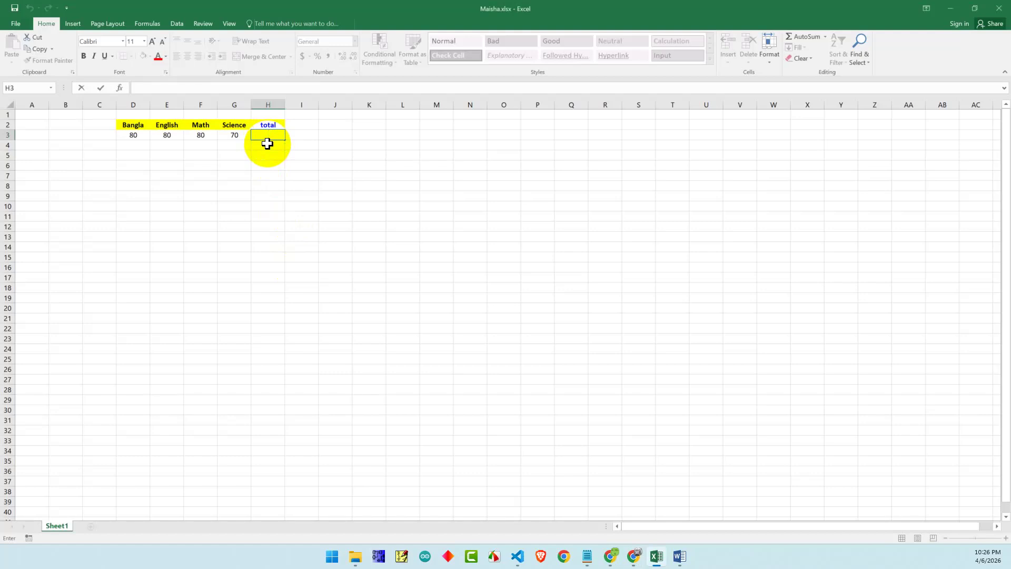
{"action": "type", "text": "="}
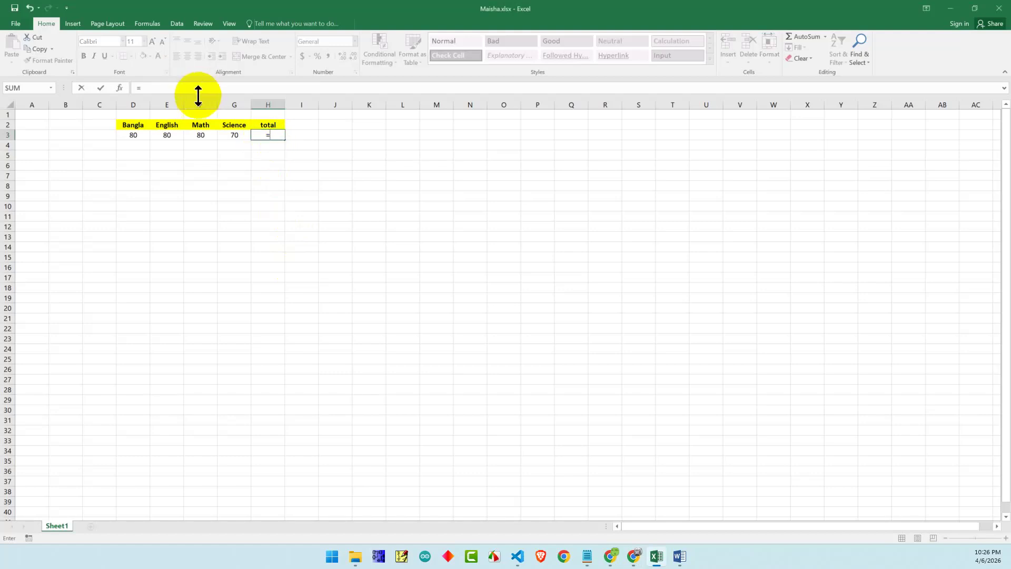
{"action": "type", "text": "sum("}
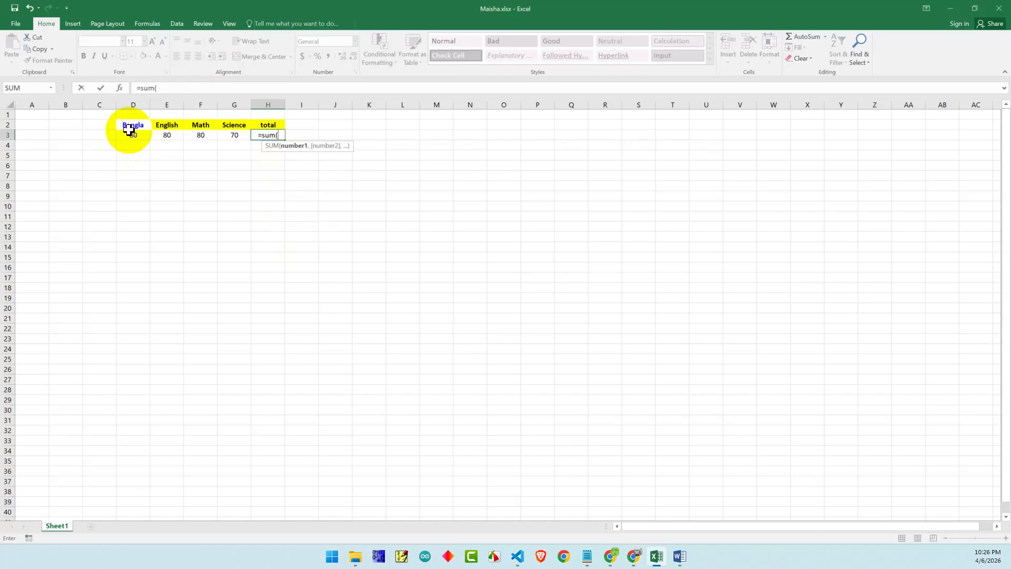
{"action": "left_click_drag", "start_coordinate": [131, 135], "coordinate": [227, 132]}
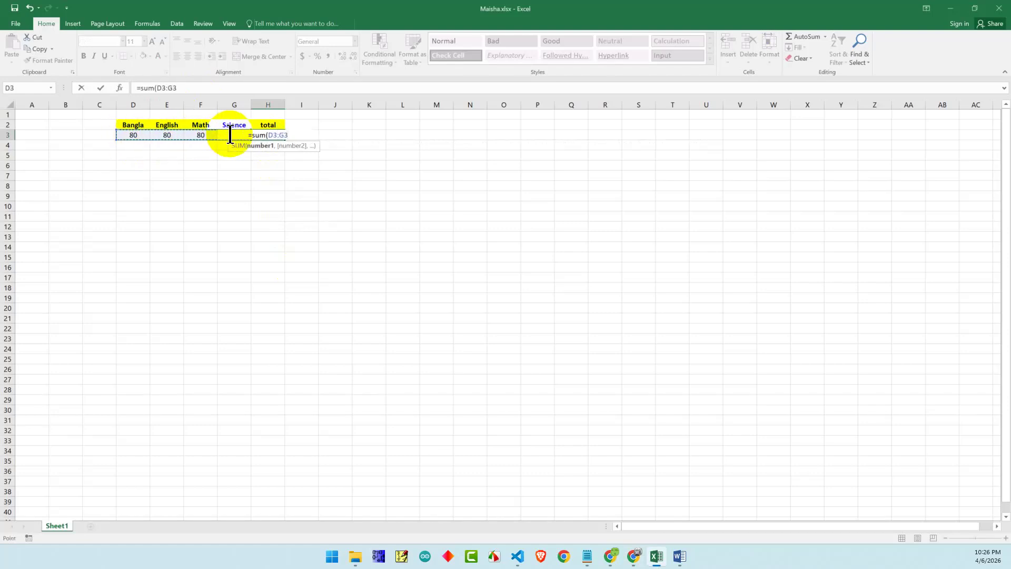
{"action": "key", "text": "Return"}
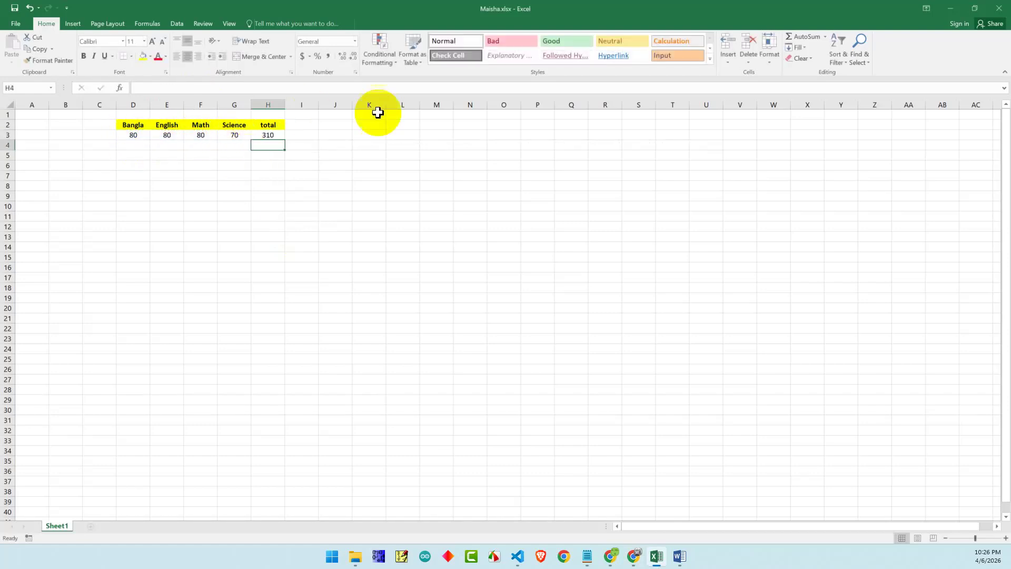
Change the English mark in E3 to 85 and select I2 beside the total header
{"action": "left_click", "coordinate": [163, 135]}
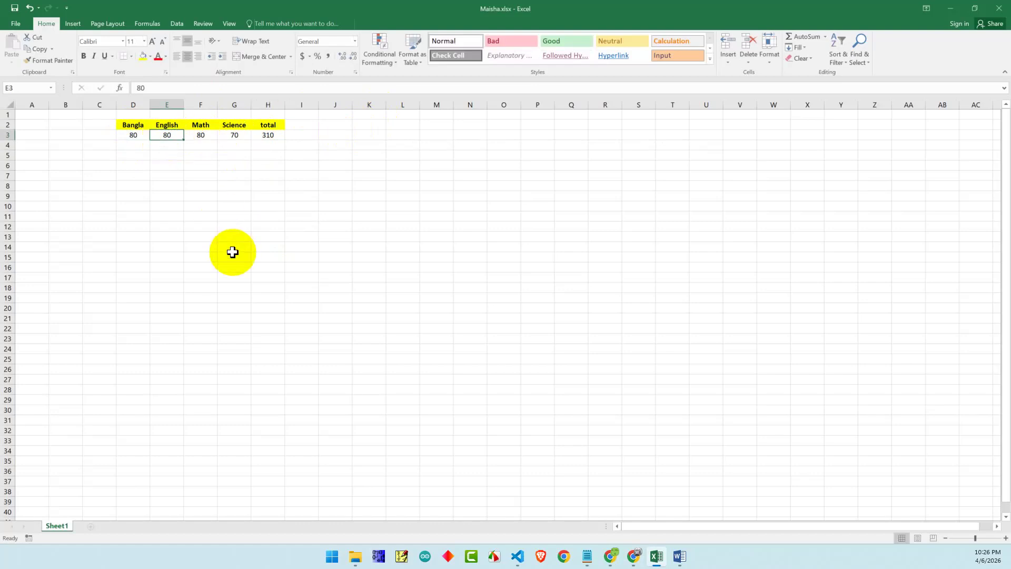
{"action": "type", "text": "85"}
{"action": "key", "text": "Return"}
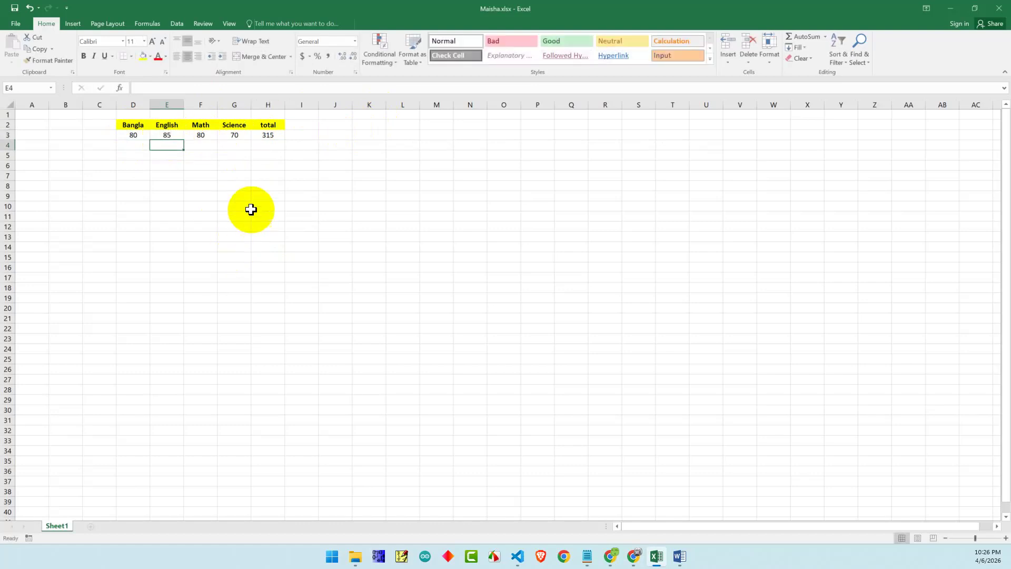
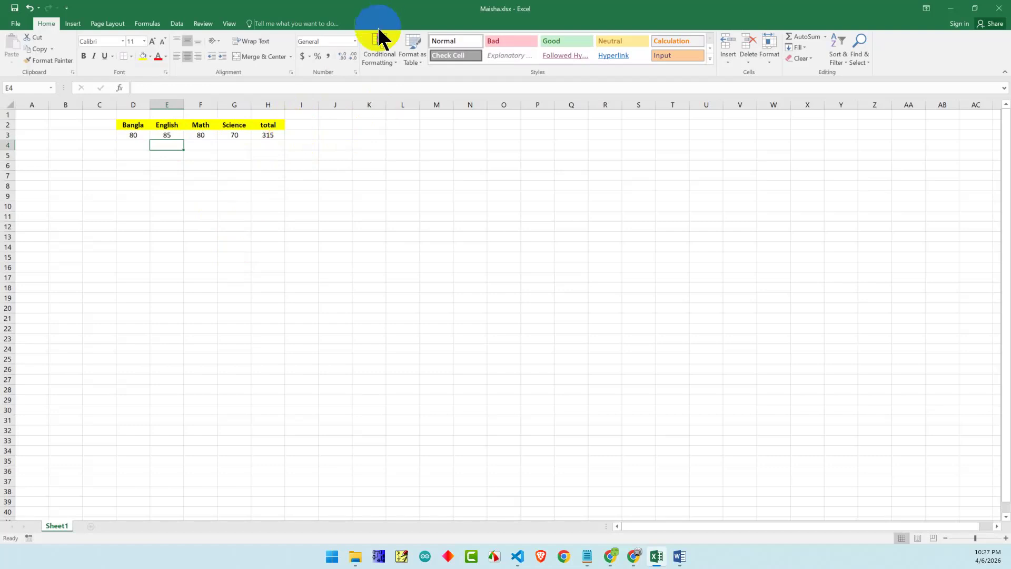
{"action": "left_click", "coordinate": [301, 124]}
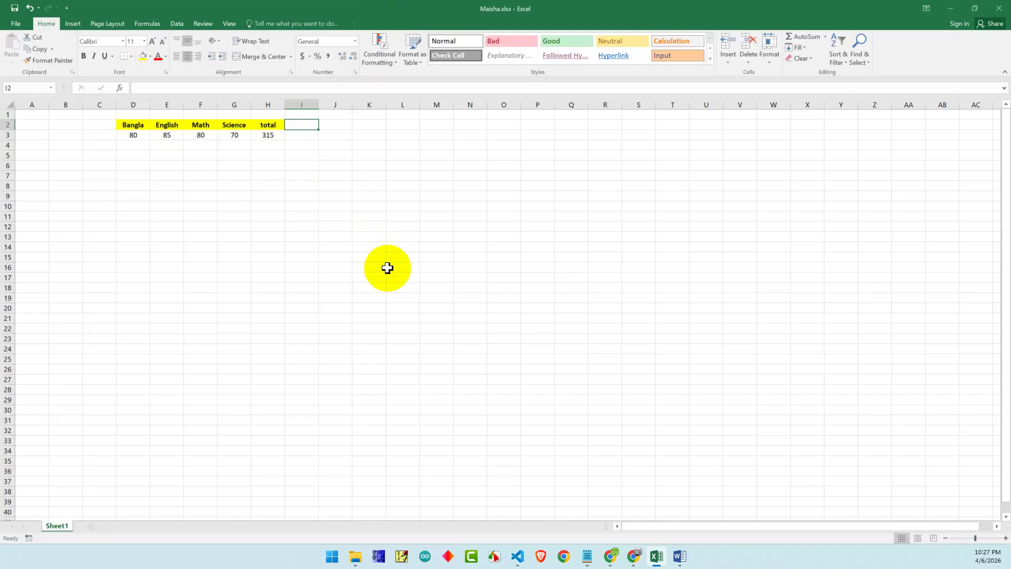
Enter 40% as the header in I2, beside the total column
{"action": "type", "text": "$"}
{"action": "key", "text": "BackSpace"}
{"action": "type", "text": "4"}
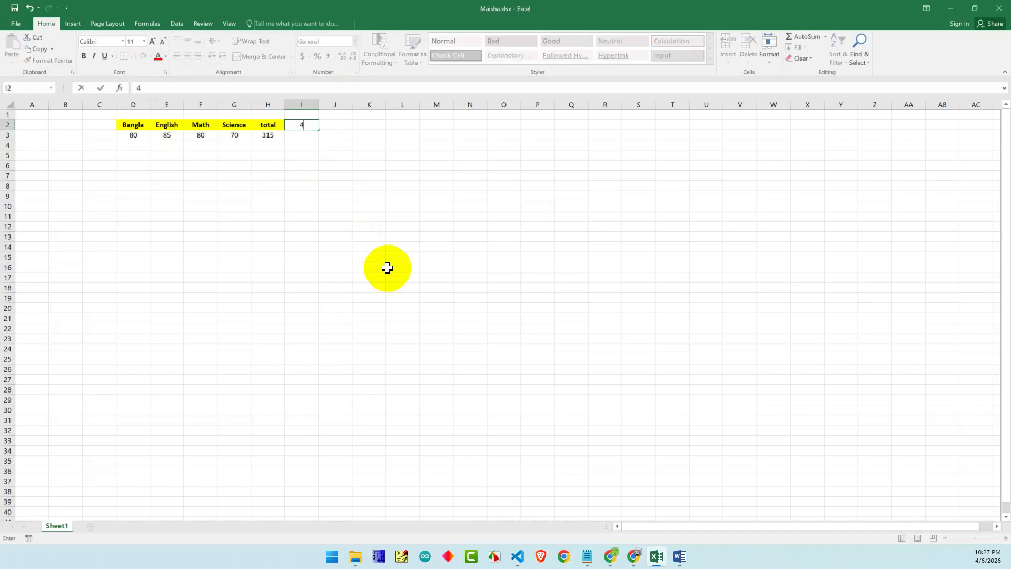
{"action": "type", "text": "0%"}
{"action": "key", "text": "Return"}
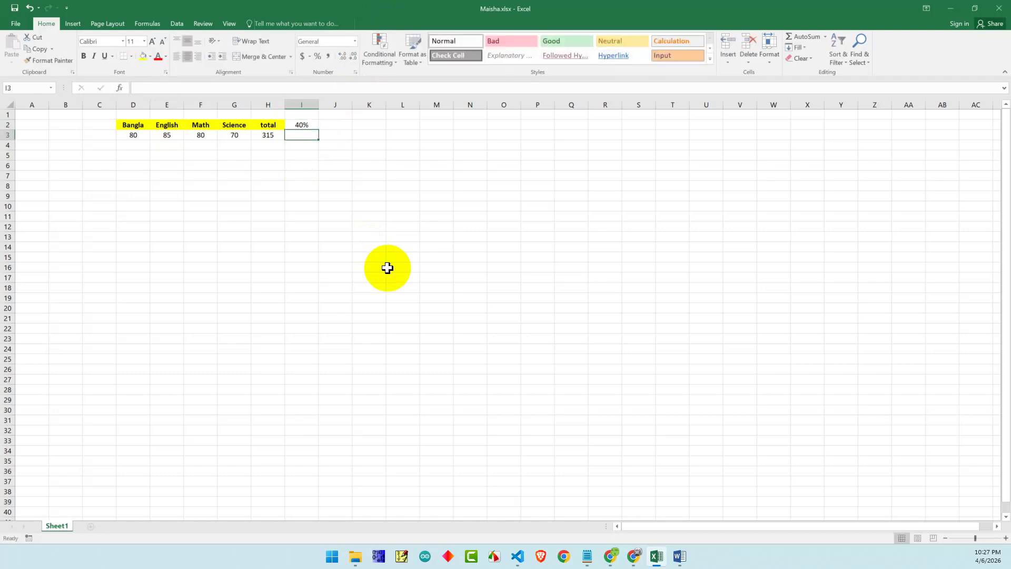
Calculate 40 percent of the total in I3 with the formula =H3*.4
{"action": "type", "text": "="}
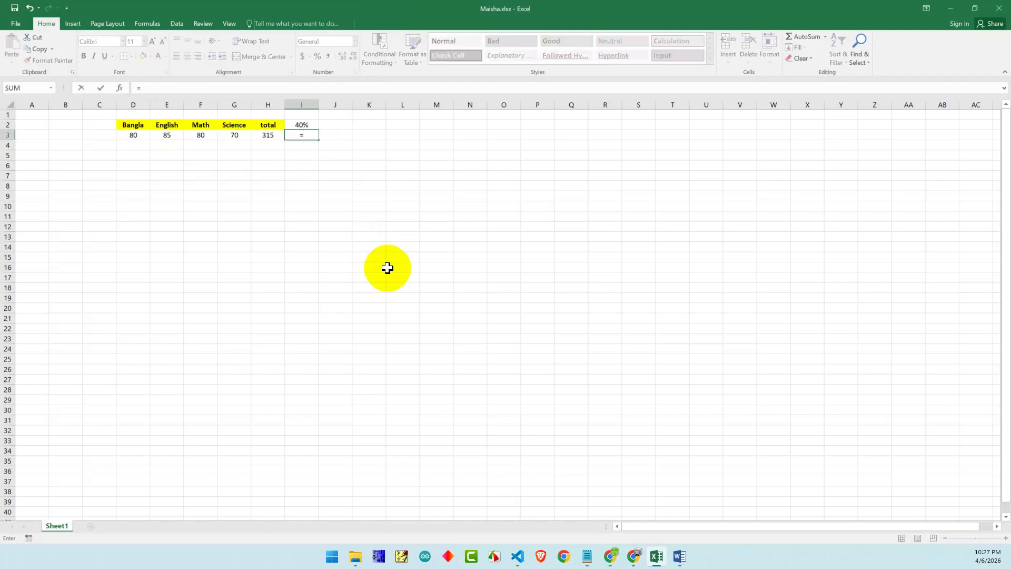
{"action": "left_click", "coordinate": [269, 135]}
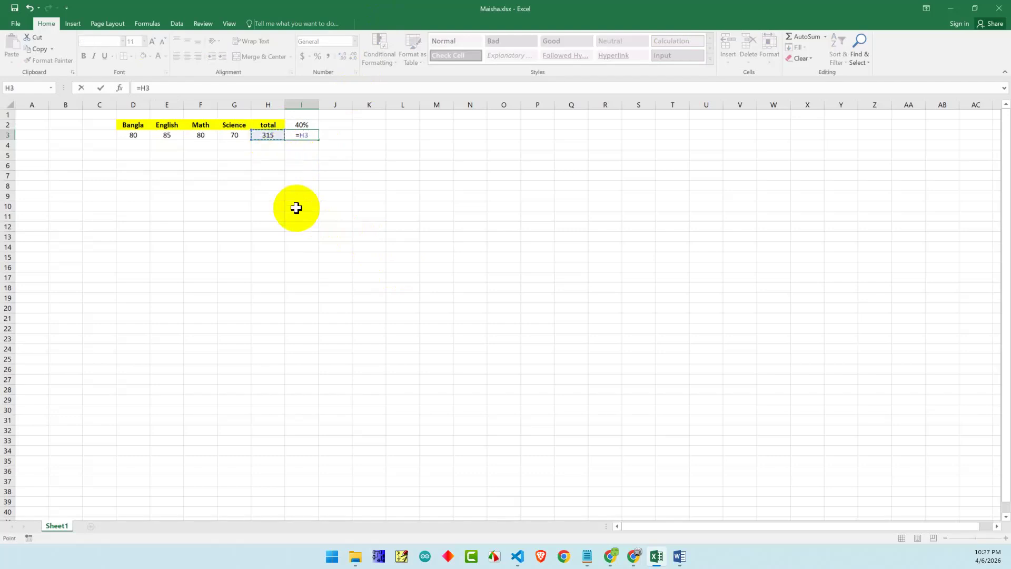
{"action": "type", "text": "*.4"}
{"action": "key", "text": "Return"}
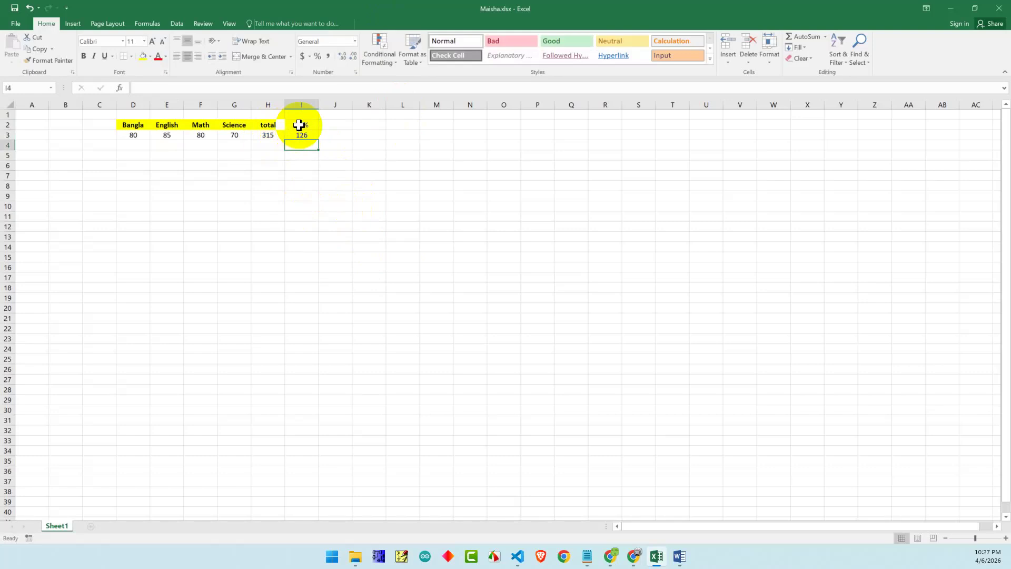
Enter 40 in J2 and calculate that percentage of the total in J3 with the formula =H3*J2%
{"action": "left_click", "coordinate": [338, 136]}
{"action": "left_click", "coordinate": [333, 127]}
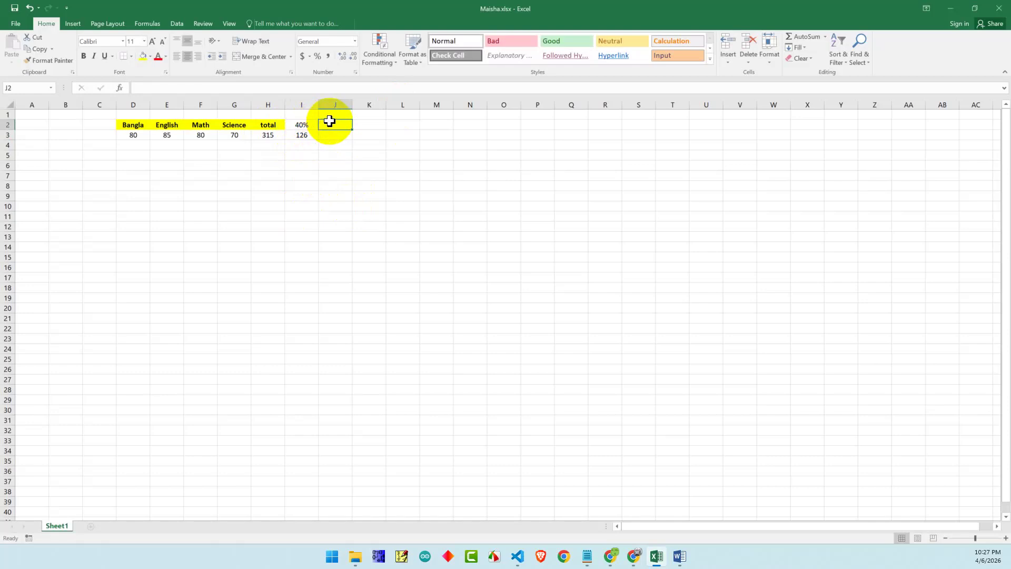
{"action": "type", "text": "40"}
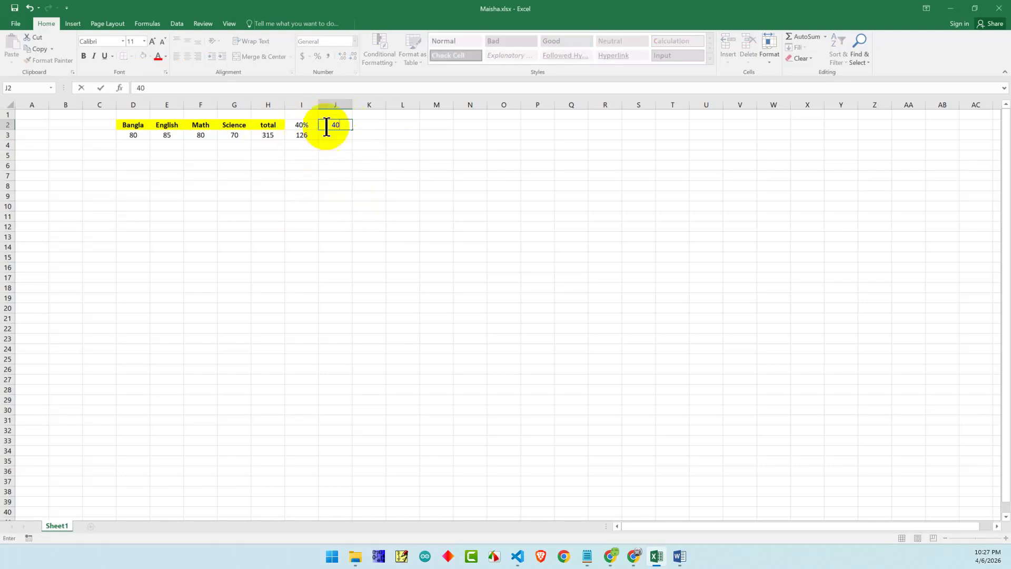
{"action": "left_click", "coordinate": [335, 137]}
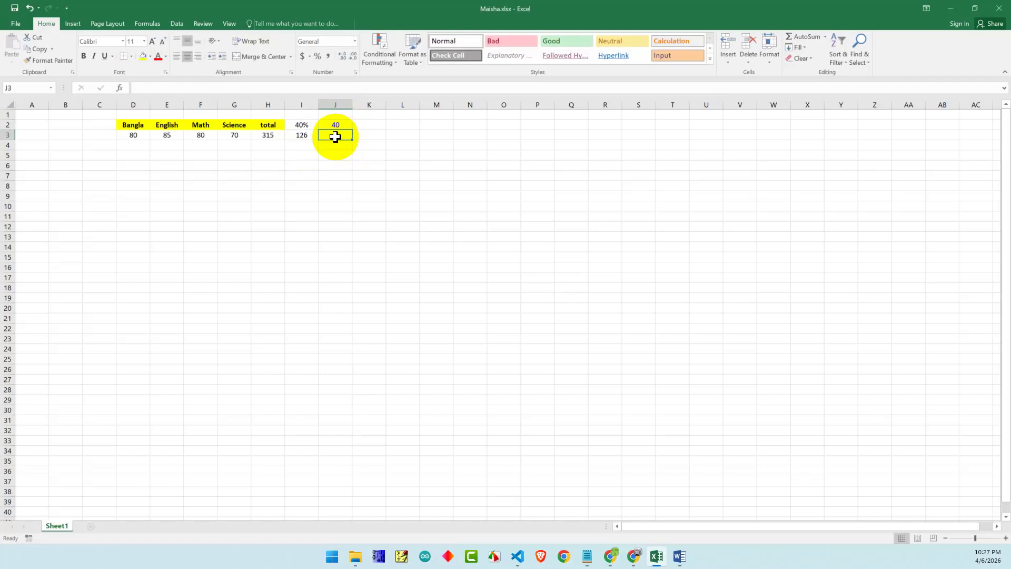
{"action": "type", "text": "="}
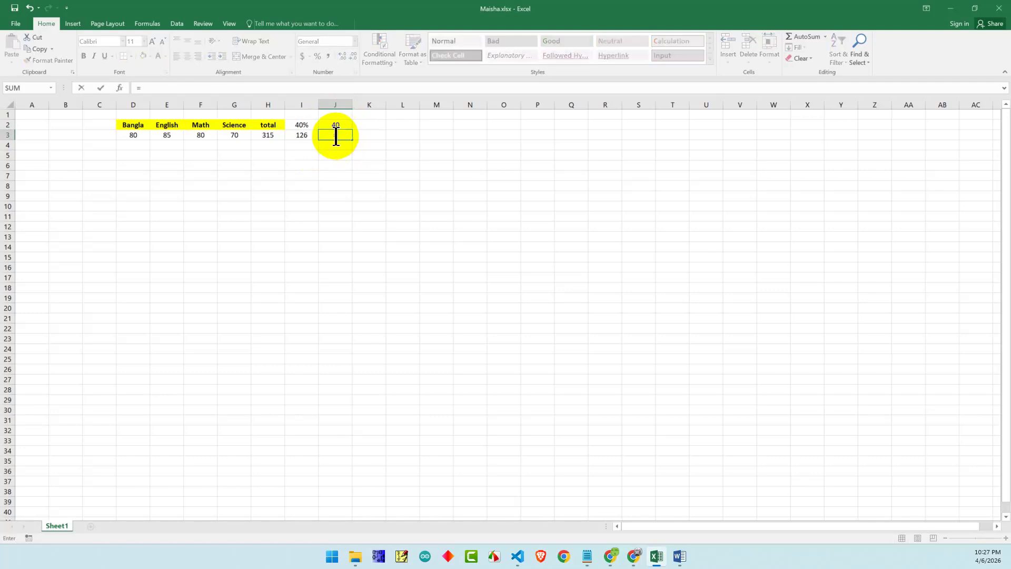
{"action": "left_click", "coordinate": [270, 135]}
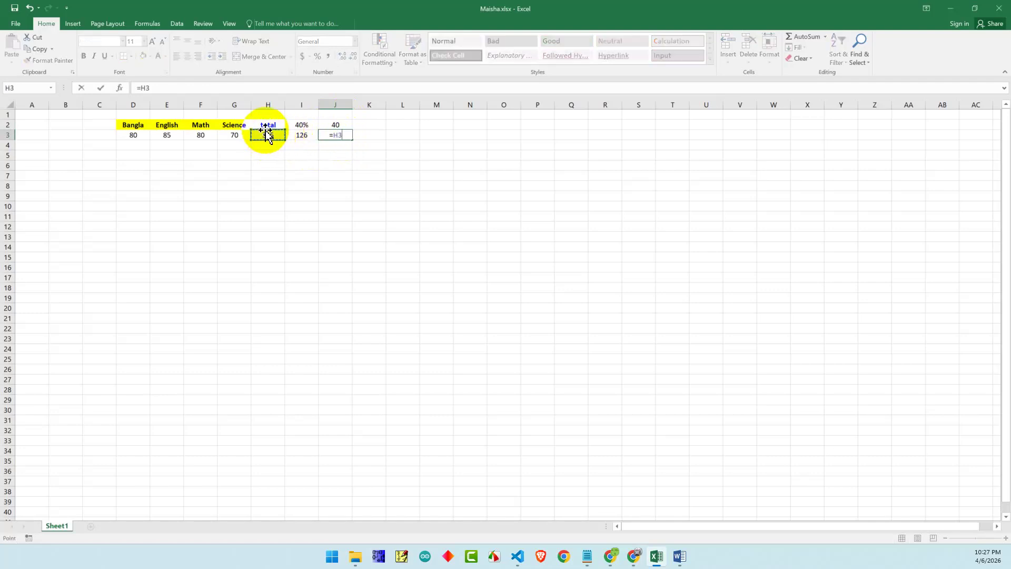
{"action": "type", "text": "*"}
{"action": "left_click", "coordinate": [335, 125]}
{"action": "type", "text": "%"}
{"action": "key", "text": "Return"}
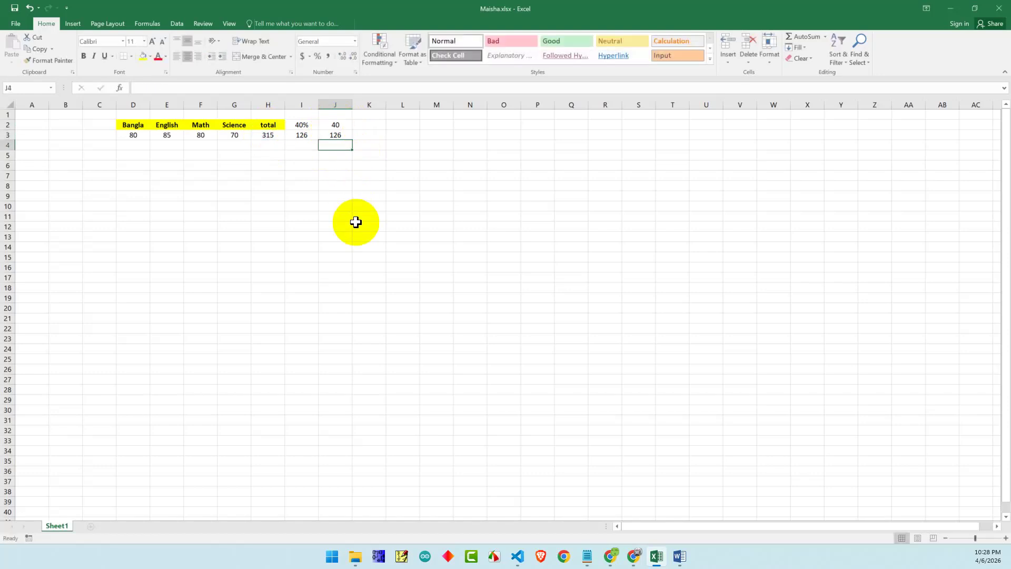
Check the formula in J3 and change the percentage in J2 to 50
{"action": "left_click", "coordinate": [337, 135]}
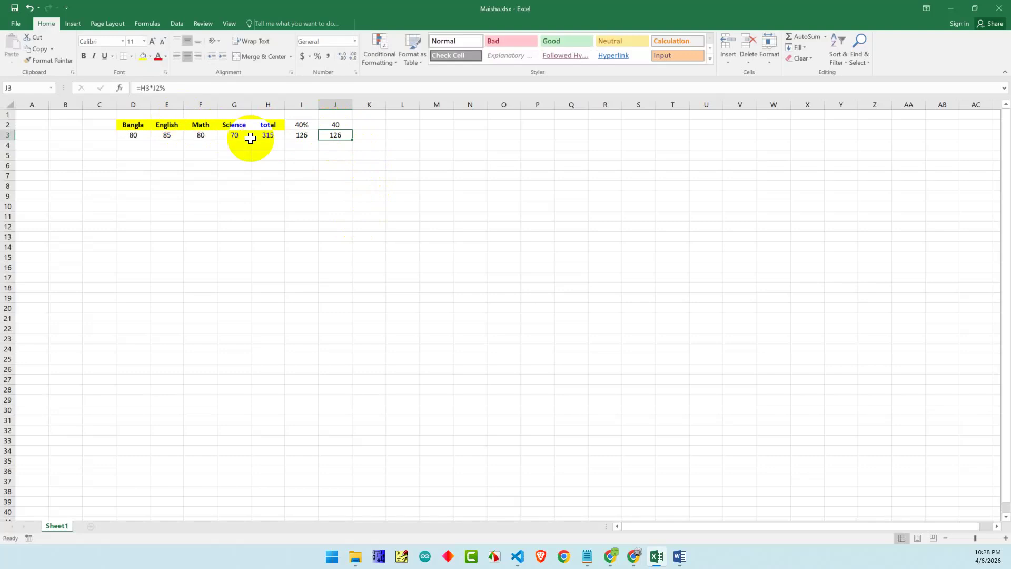
{"action": "left_click", "coordinate": [339, 124]}
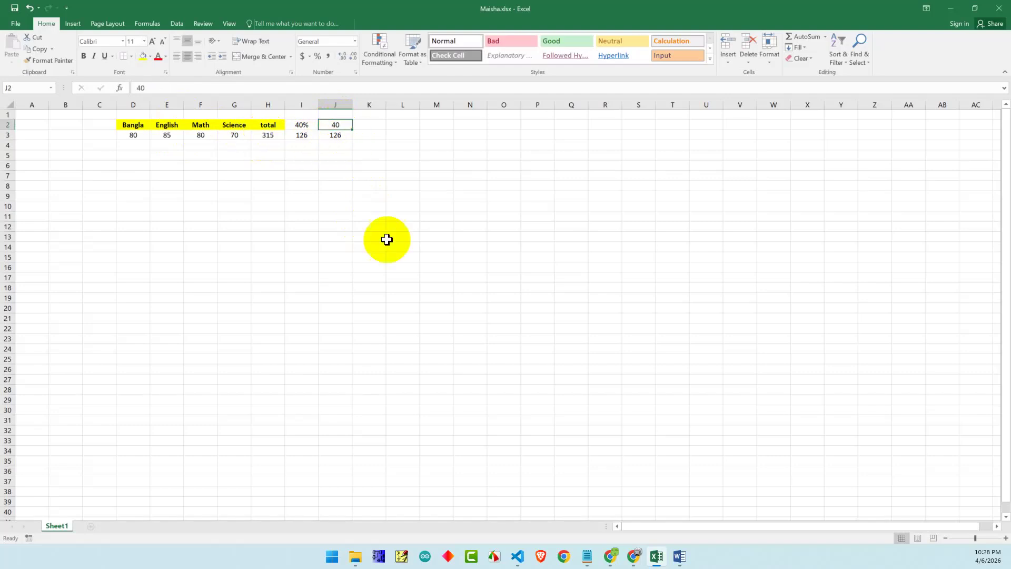
{"action": "type", "text": "50"}
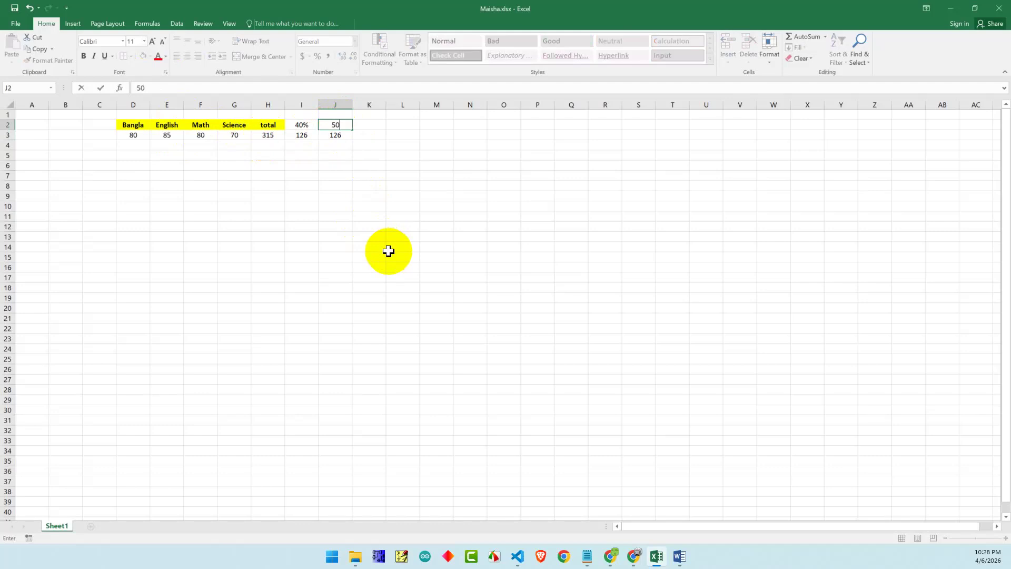
{"action": "key", "text": "Return"}
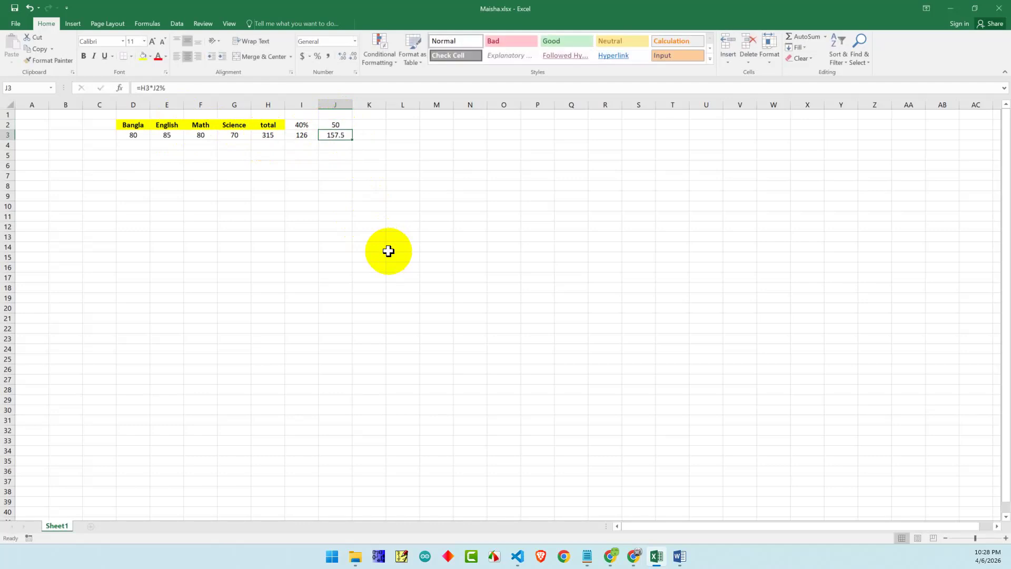
Set the percentage value in J2 to 60
{"action": "left_click", "coordinate": [338, 124]}
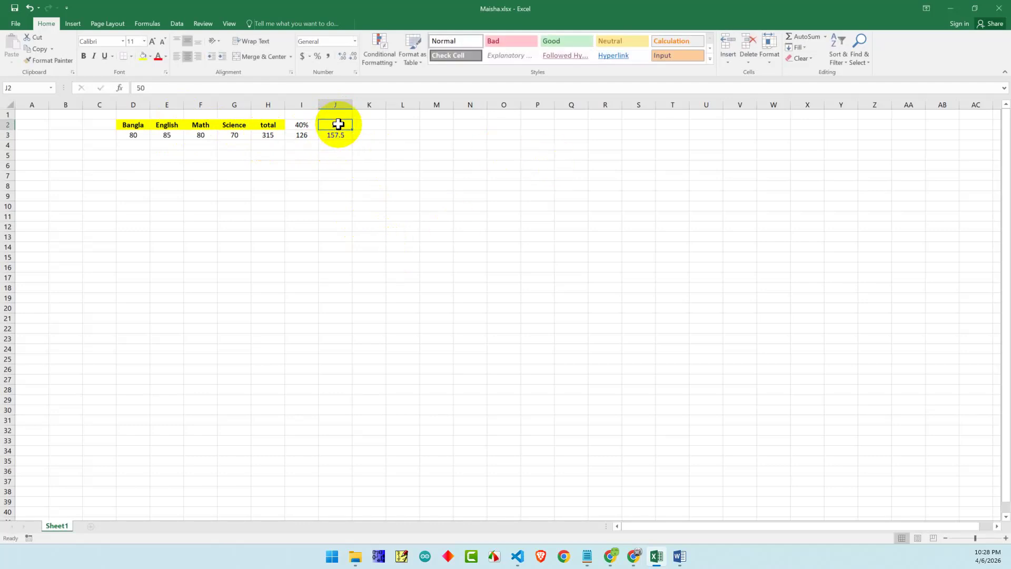
{"action": "type", "text": "60"}
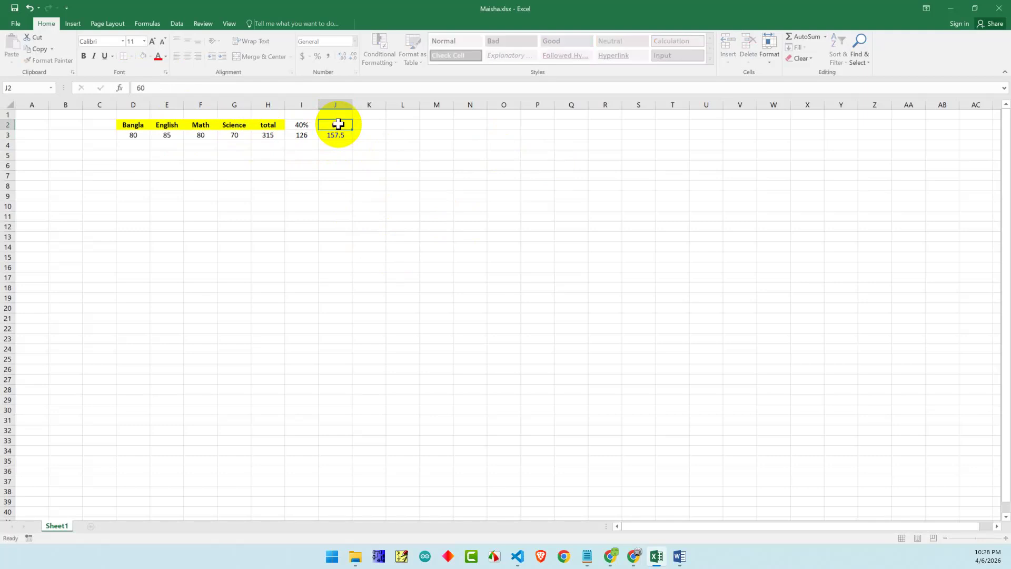
{"action": "key", "text": "Return"}
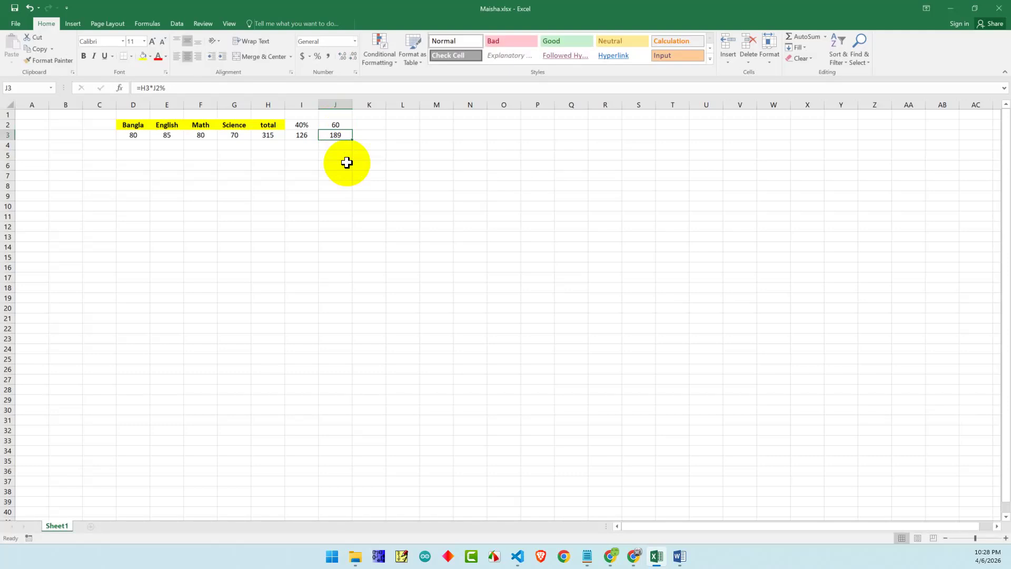
Compare the fixed-percentage formula in I3 with the cell-reference formula in J3
{"action": "left_click", "coordinate": [302, 135]}
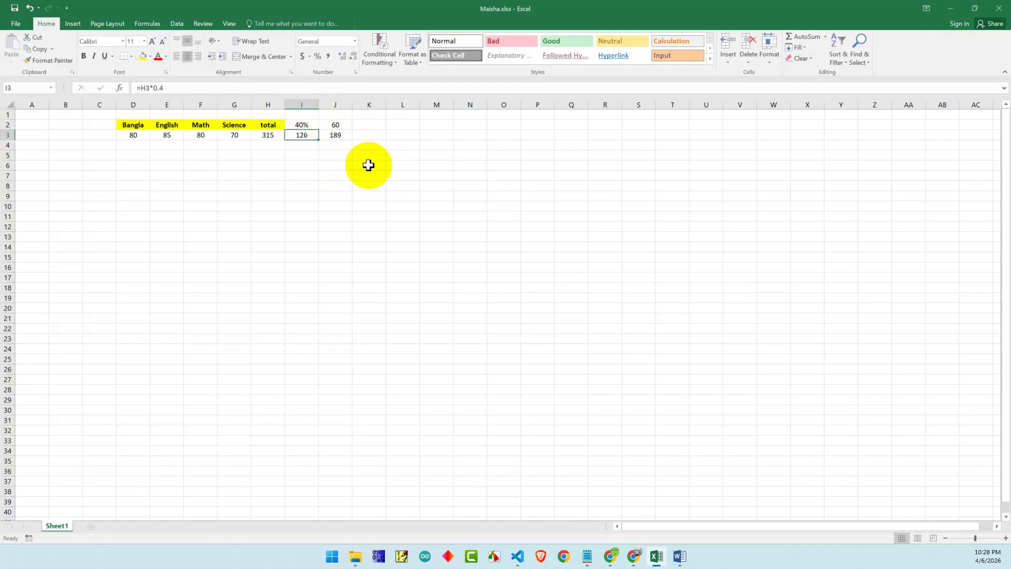
{"action": "left_click", "coordinate": [337, 138]}
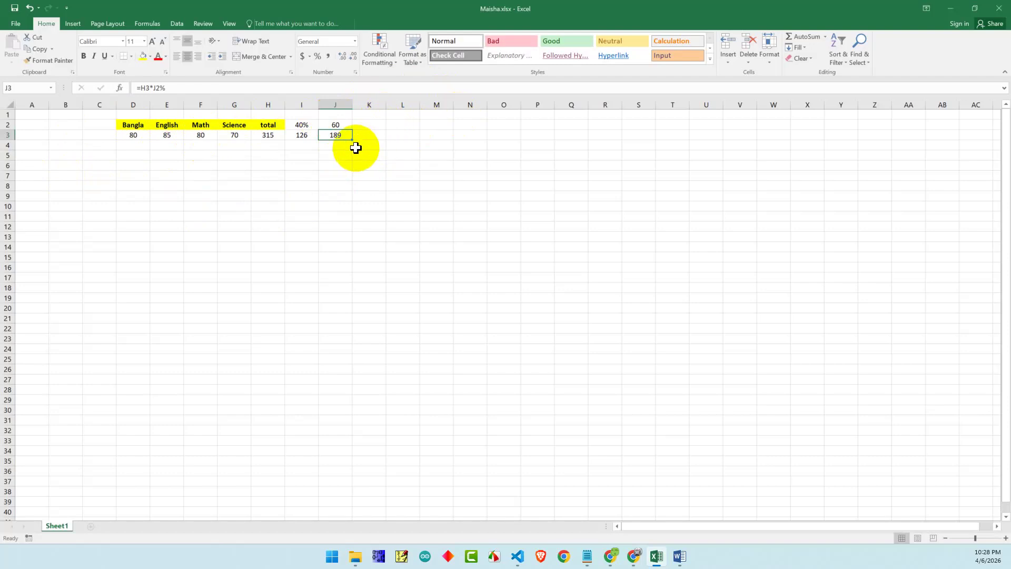
{"action": "left_click", "coordinate": [344, 173]}
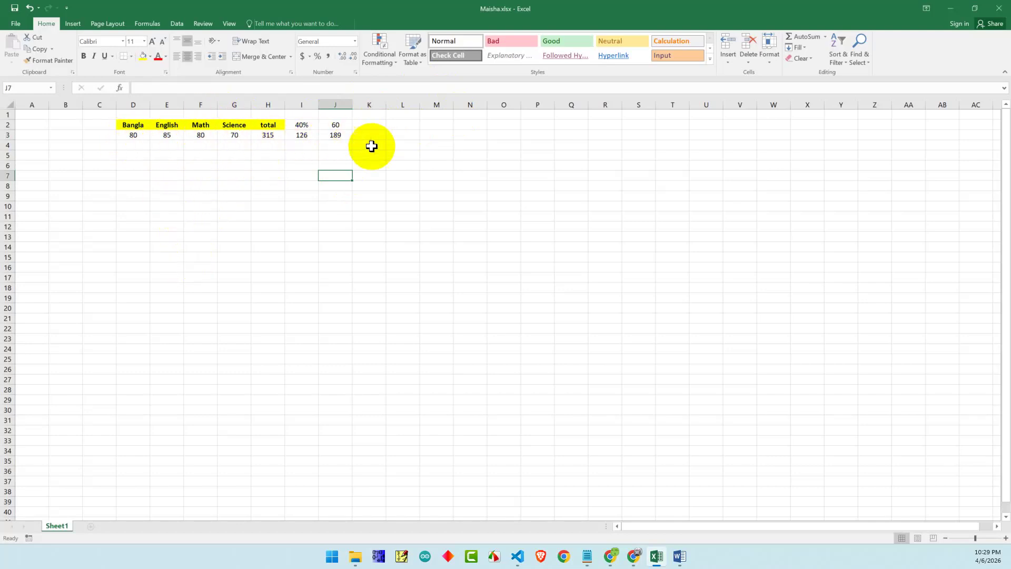
{"action": "left_click", "coordinate": [165, 276]}
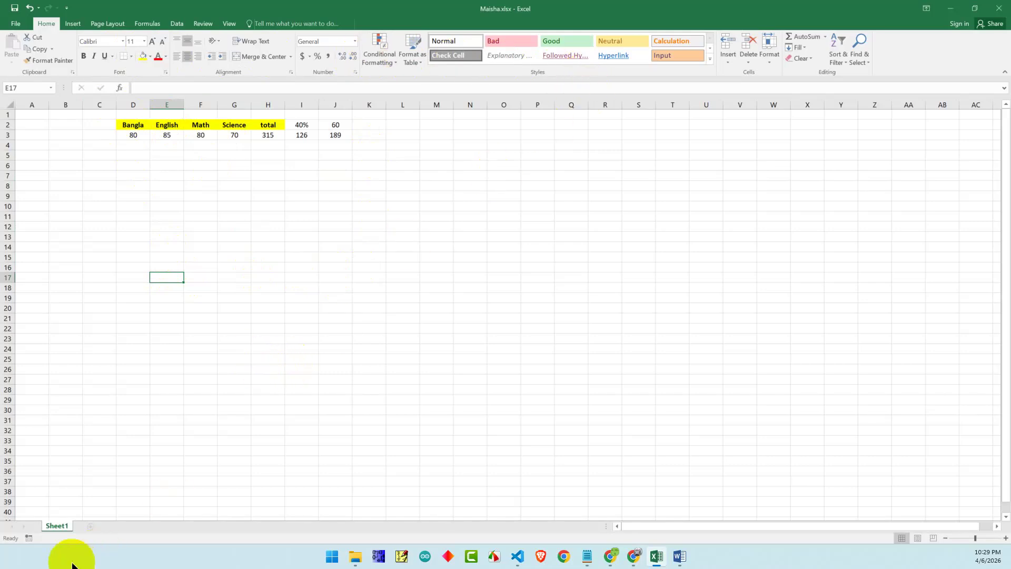
Rename the marks sheet to Sum and add a new blank sheet after it
{"action": "double_click", "coordinate": [55, 525]}
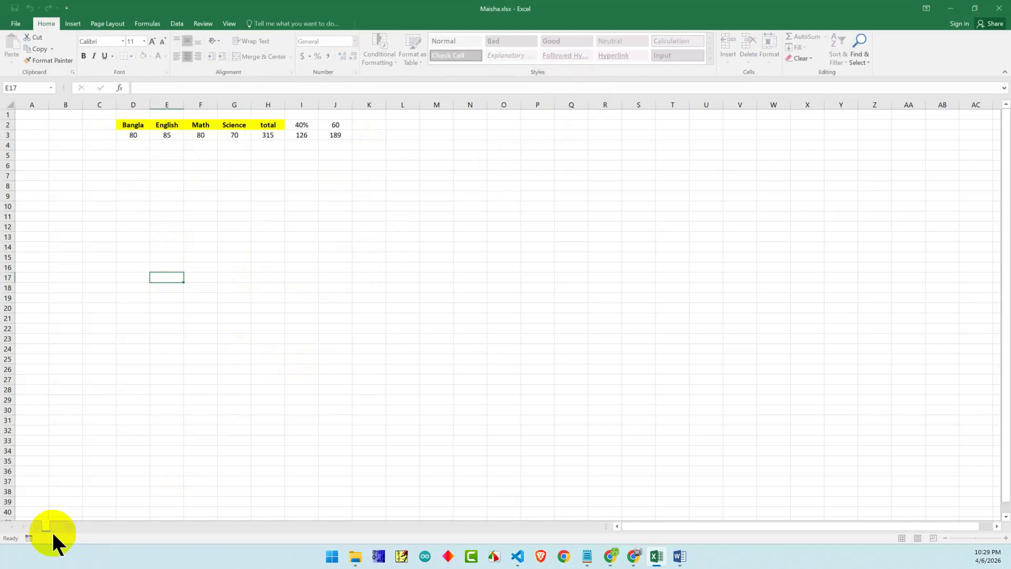
{"action": "left_click", "coordinate": [69, 493]}
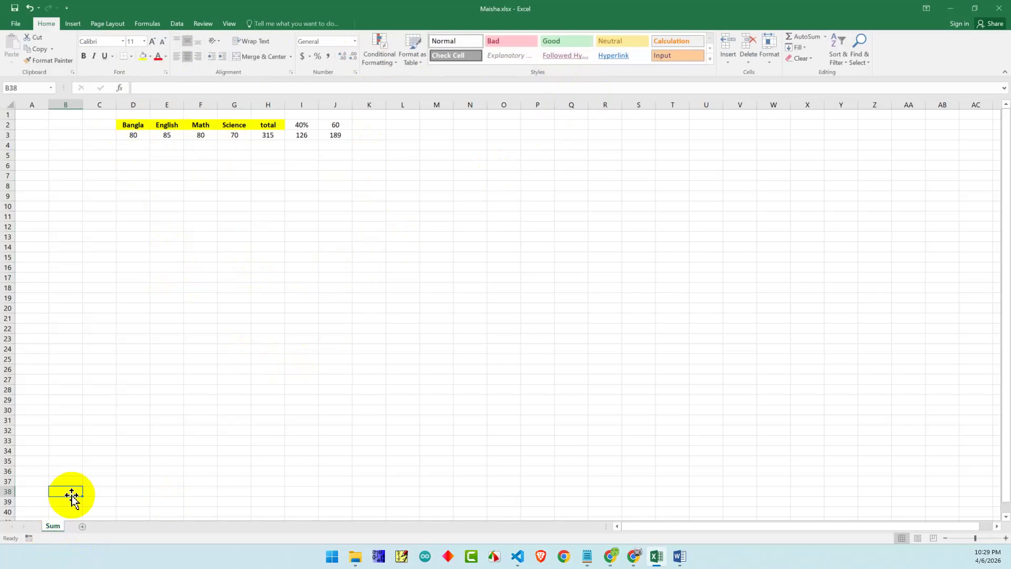
{"action": "left_click", "coordinate": [81, 527]}
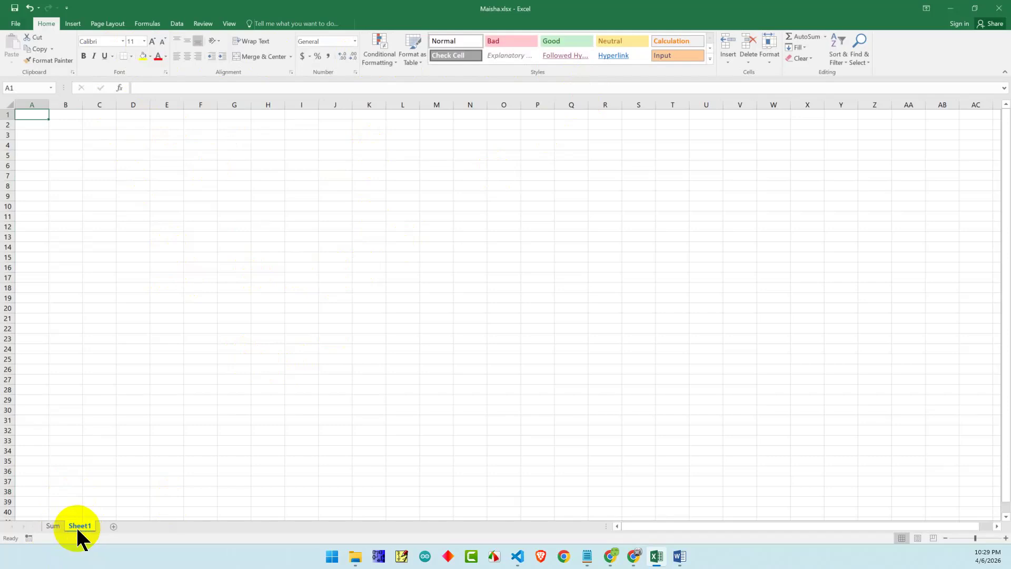
Return to the Sum sheet and examine how far its empty rows and columns extend
{"action": "left_click", "coordinate": [53, 525]}
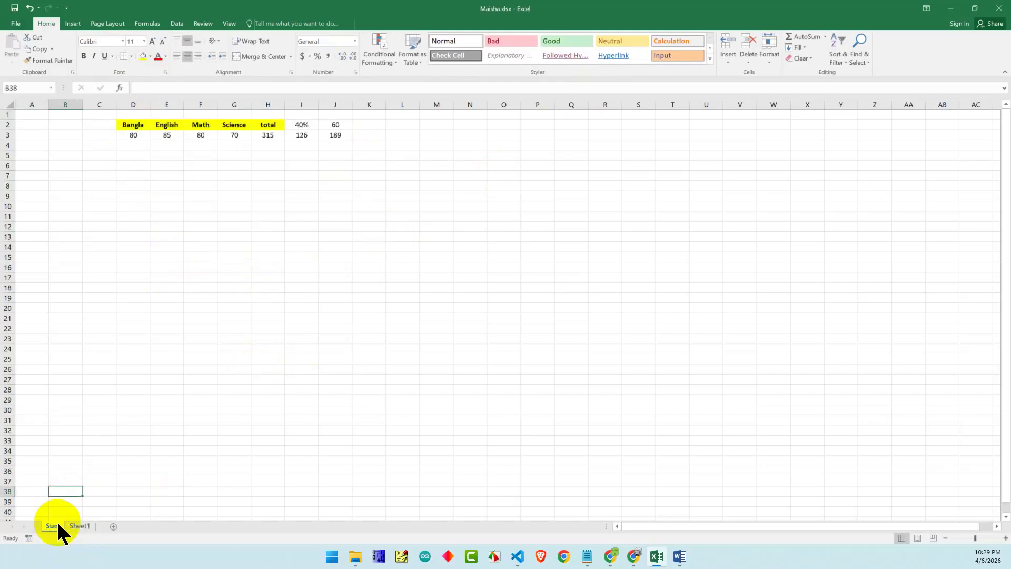
{"action": "left_click", "coordinate": [60, 361]}
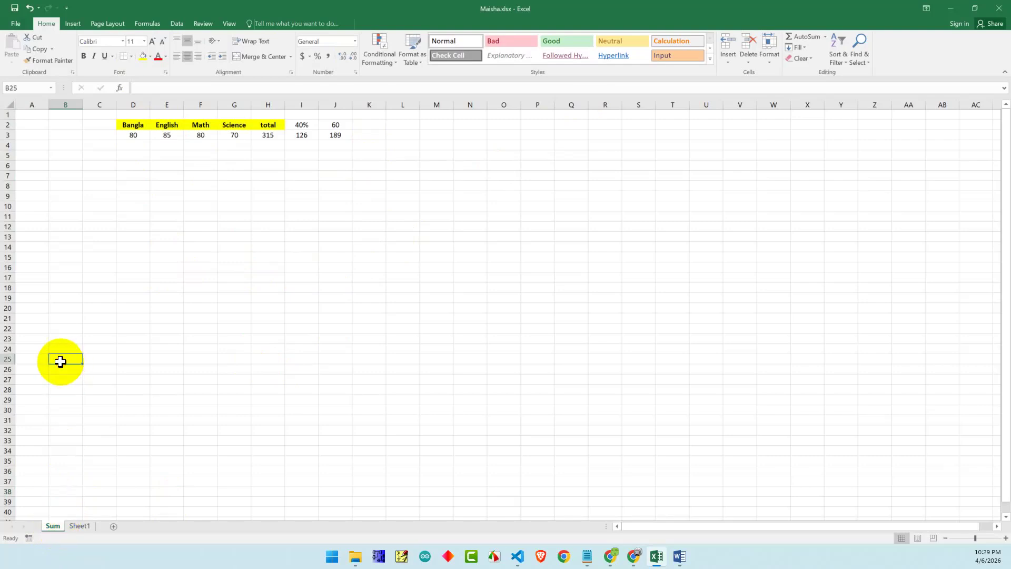
{"action": "scroll", "coordinate": [60, 361], "scroll_direction": "down", "scroll_amount": 20}
{"action": "scroll", "coordinate": [485, 327], "scroll_direction": "down", "scroll_amount": 20}
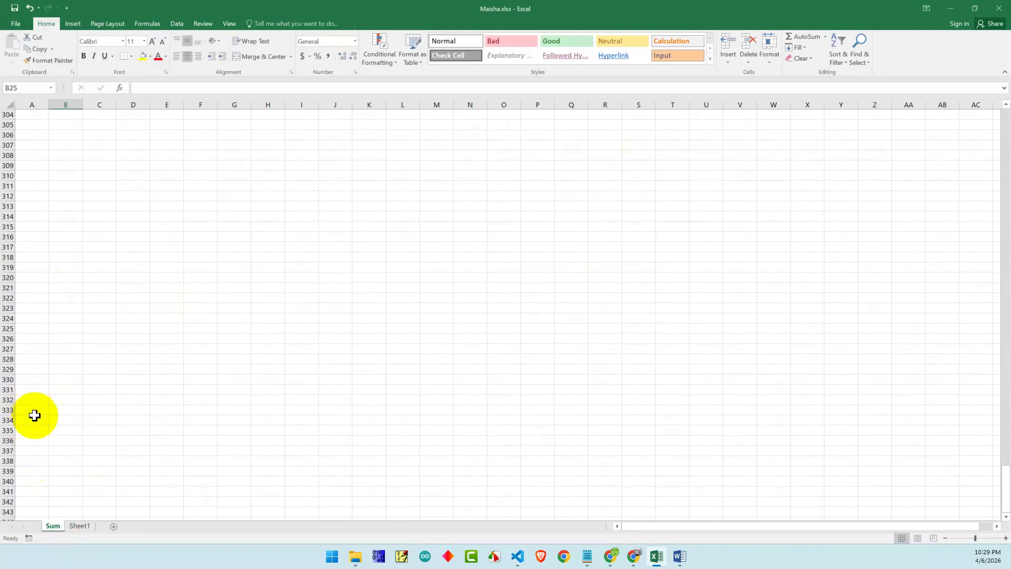
{"action": "left_click", "coordinate": [148, 378]}
{"action": "left_click_drag", "start_coordinate": [150, 368], "coordinate": [1000, 161]}
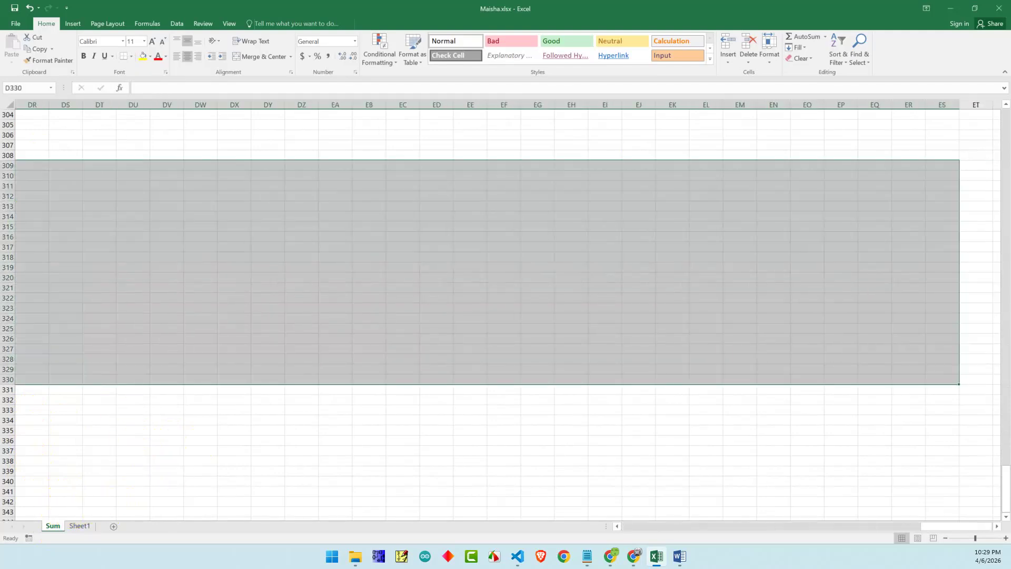
{"action": "left_click_drag", "start_coordinate": [946, 525], "coordinate": [608, 525]}
{"action": "left_click", "coordinate": [163, 438]}
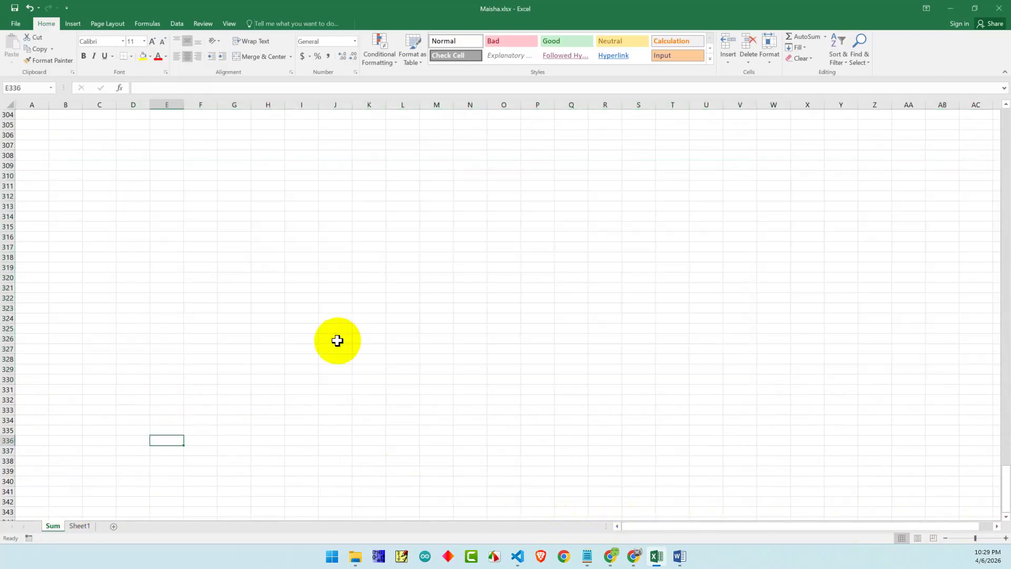
{"action": "scroll", "coordinate": [81, 208], "scroll_direction": "up", "scroll_amount": 7}
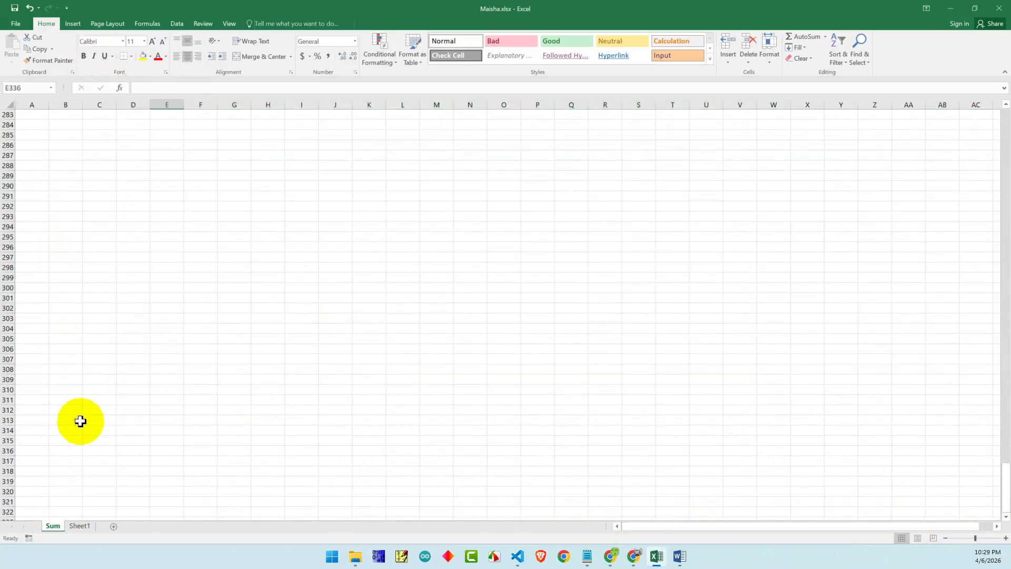
Rename Sheet1 with the same name as the workbook file
{"action": "double_click", "coordinate": [72, 526]}
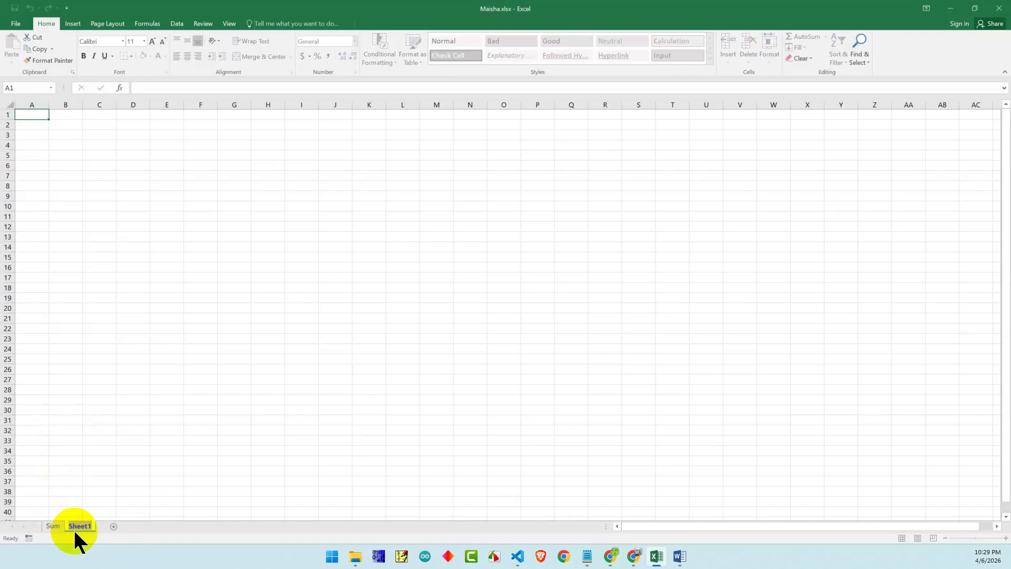
{"action": "type", "text": "Maisha"}
{"action": "key", "text": "Return"}
Add a third sheet named "result sheet" and switch back to the second sheet
{"action": "left_click", "coordinate": [117, 525]}
{"action": "double_click", "coordinate": [117, 526]}
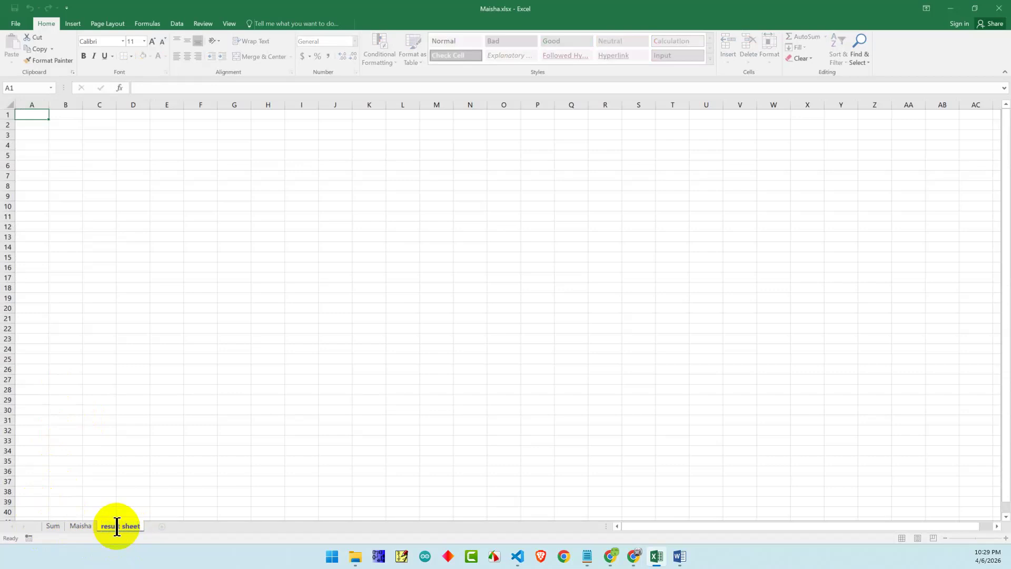
{"action": "left_click", "coordinate": [119, 500]}
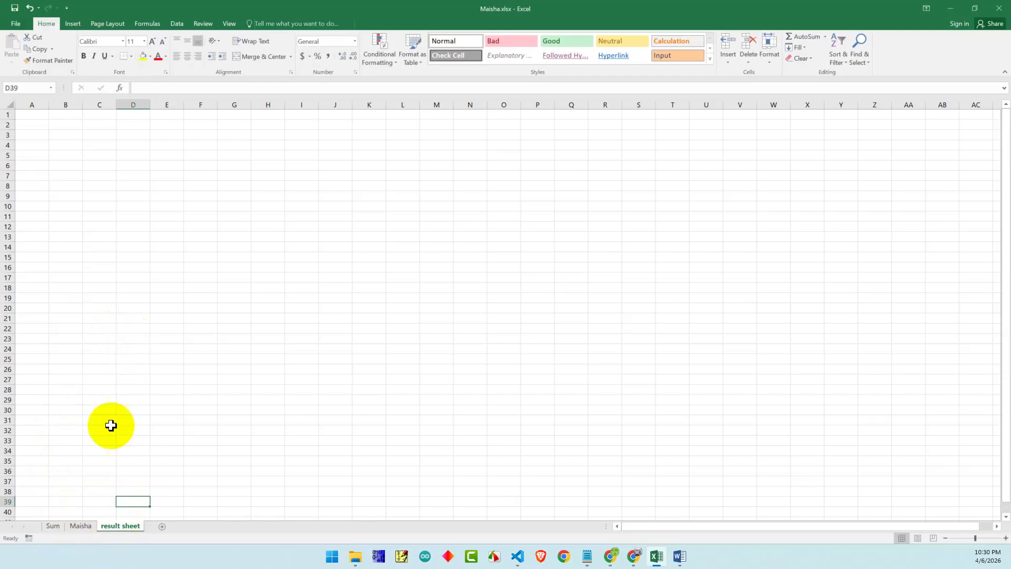
{"action": "left_click", "coordinate": [83, 524]}
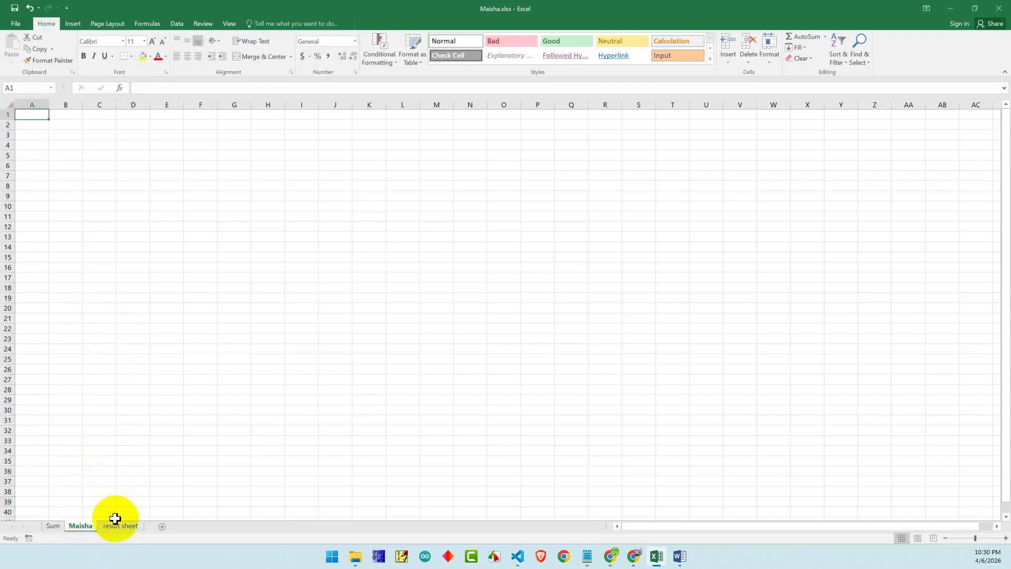
Enter the sample text "g dsg fsd" in cell B6 of the result sheet and return to the second sheet
{"action": "left_click", "coordinate": [119, 525]}
{"action": "left_click", "coordinate": [67, 165]}
{"action": "type", "text": "g dsg fsd"}
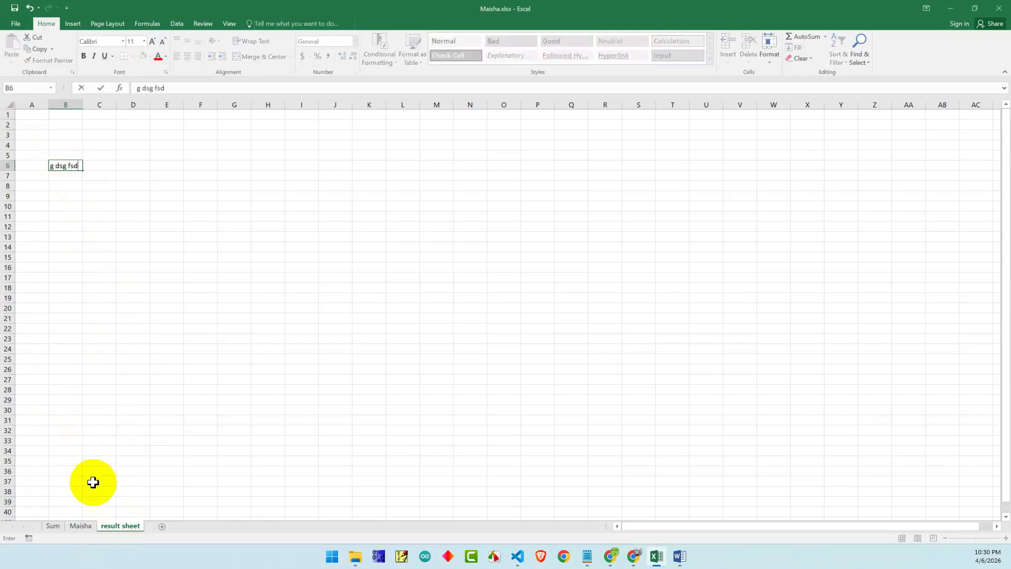
{"action": "left_click", "coordinate": [84, 528]}
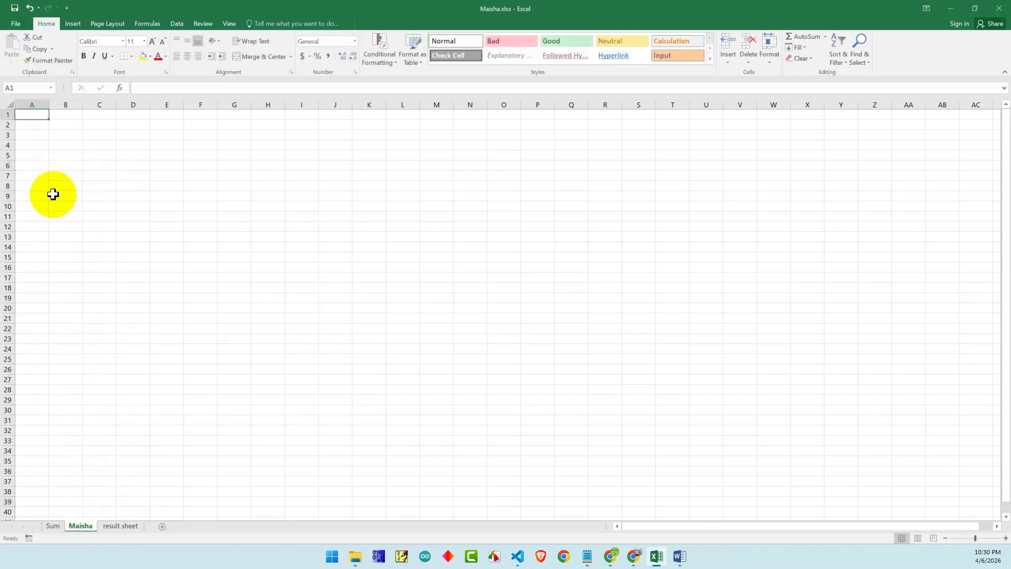
Return to the Sum sheet and select the marks table range C1:J4
{"action": "left_click", "coordinate": [53, 526]}
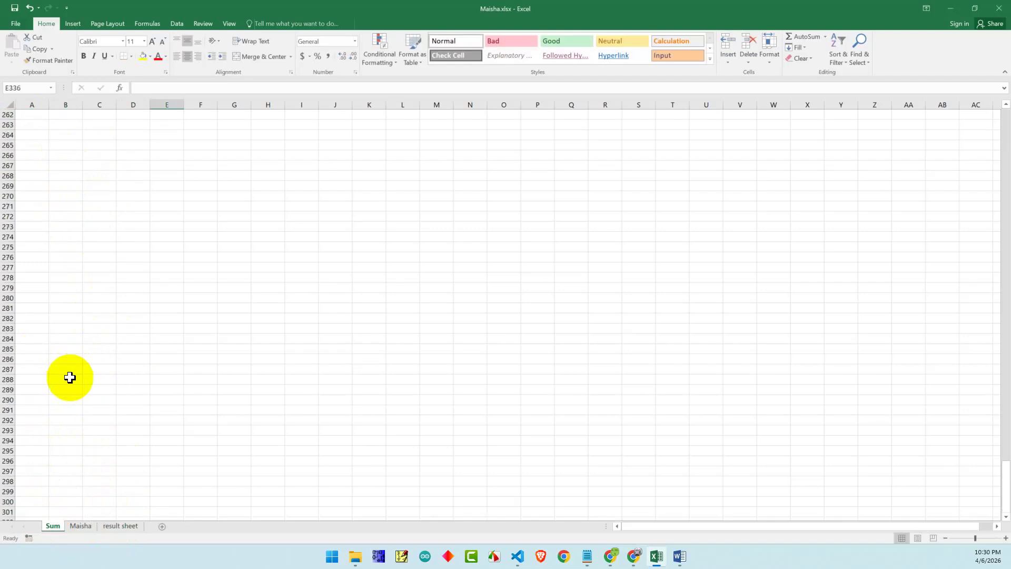
{"action": "left_click_drag", "start_coordinate": [1000, 491], "coordinate": [983, 117]}
{"action": "left_click", "coordinate": [335, 189]}
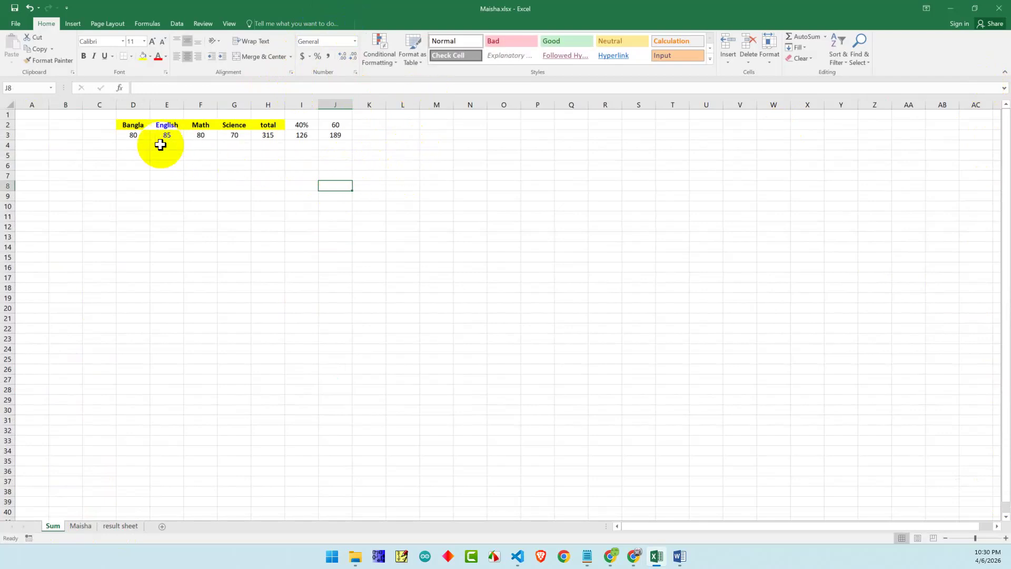
{"action": "left_click_drag", "start_coordinate": [102, 111], "coordinate": [332, 149]}
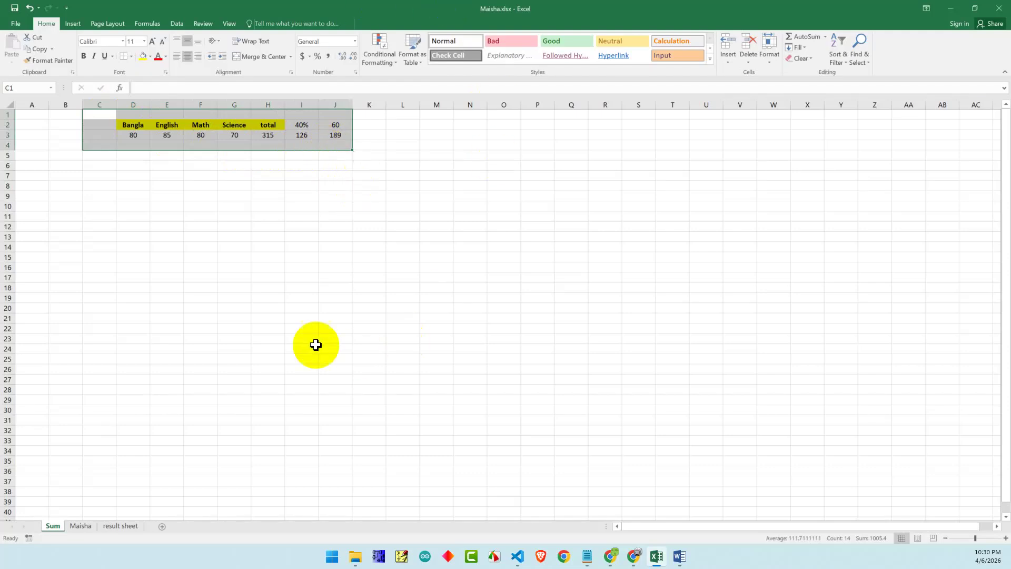
{"action": "left_click", "coordinate": [467, 10]}
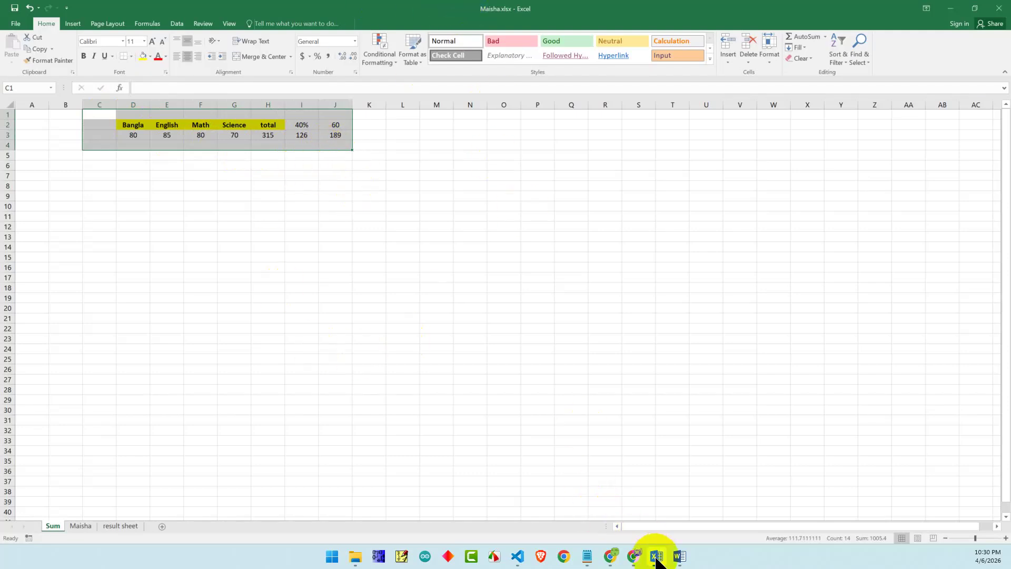
{"action": "mouse_move", "coordinate": [616, 567]}
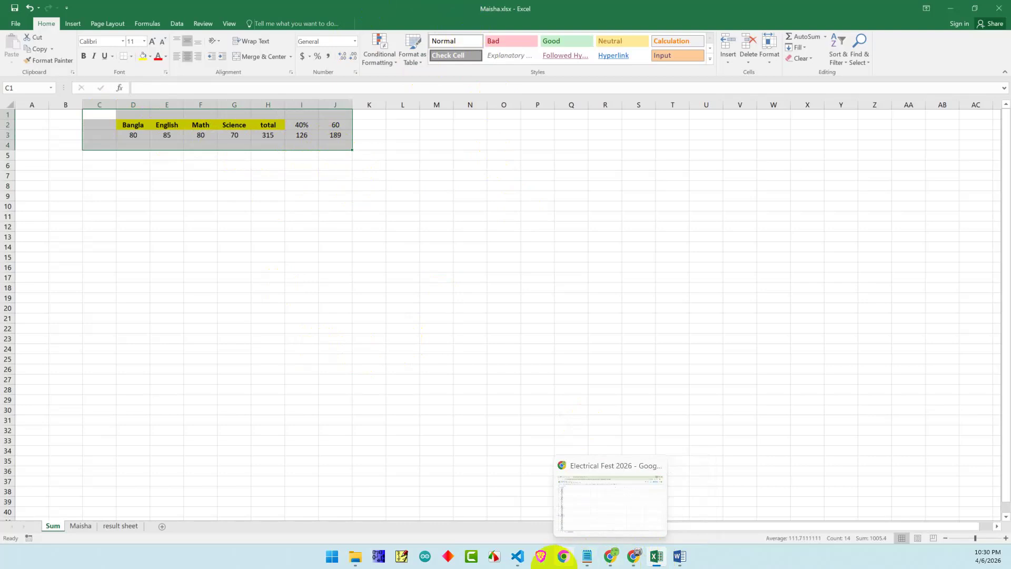
{"action": "left_click", "coordinate": [562, 559]}
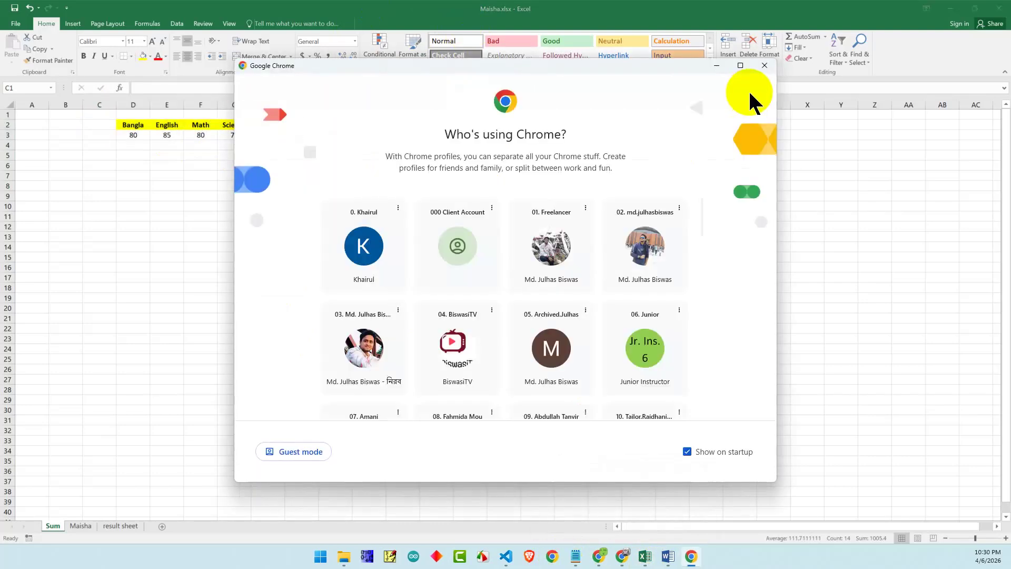
{"action": "left_click", "coordinate": [763, 66]}
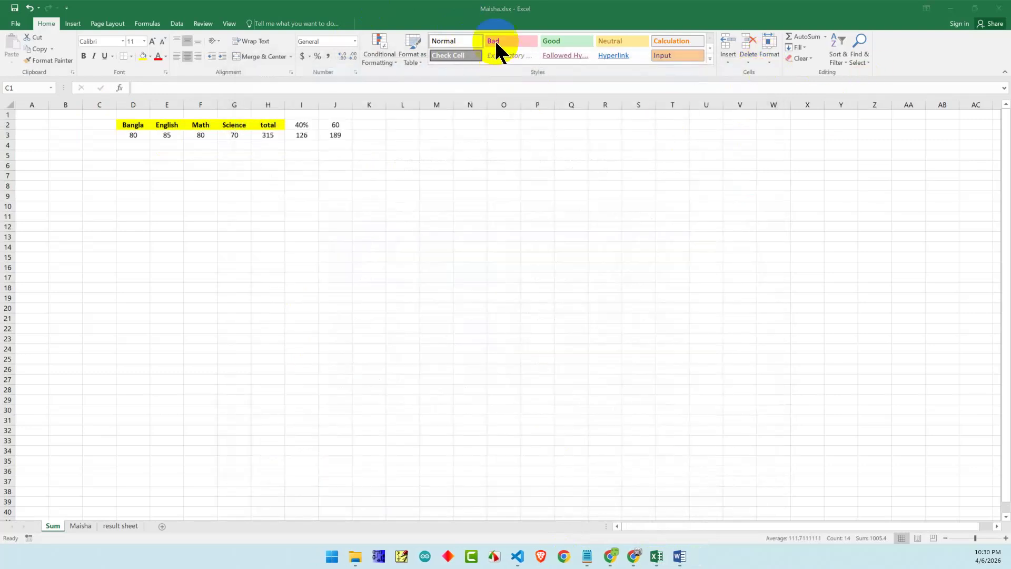
Switch to the Chrome window with Facebook and open the FPI (7th/ET/2nd) group chat
{"action": "mouse_move", "coordinate": [634, 556]}
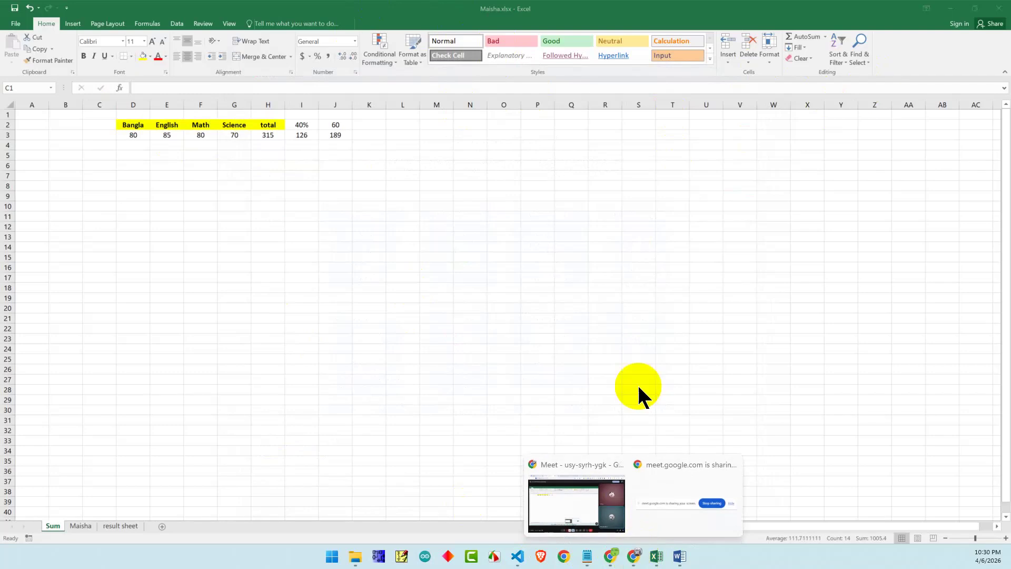
{"action": "mouse_move", "coordinate": [585, 528]}
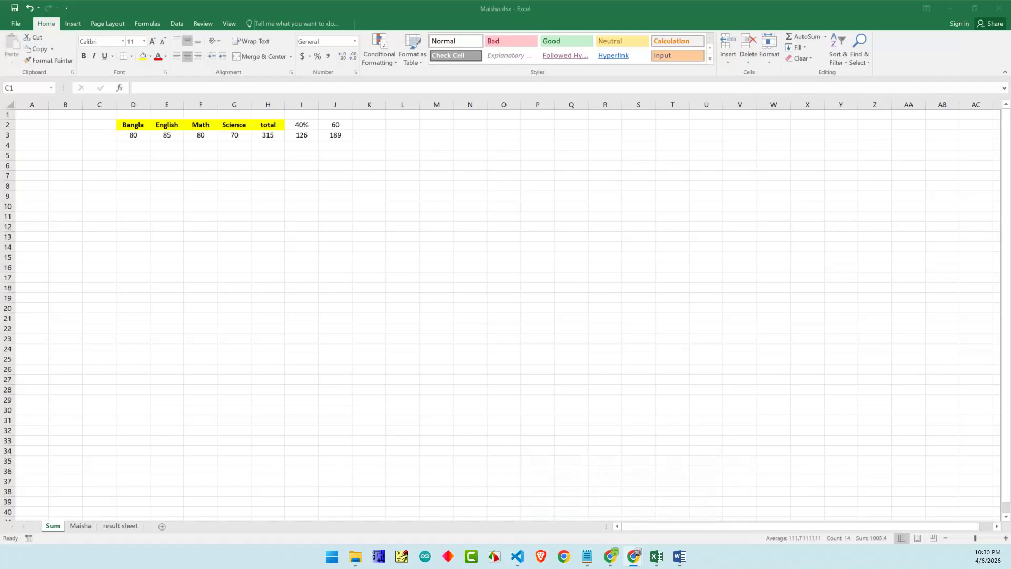
{"action": "left_click_drag", "start_coordinate": [437, 39], "coordinate": [445, 7]}
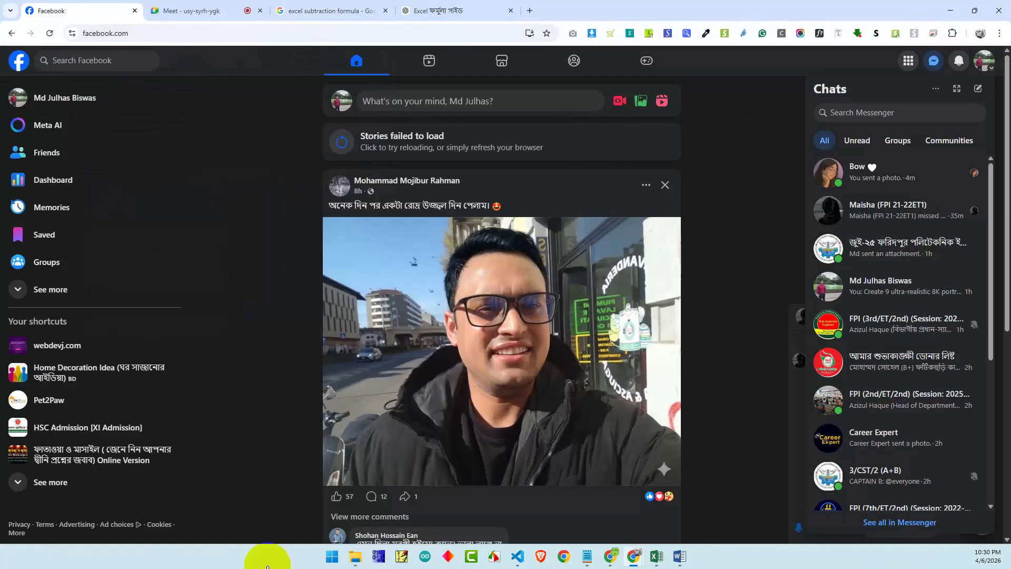
{"action": "scroll", "coordinate": [890, 263], "scroll_direction": "down", "scroll_amount": 2}
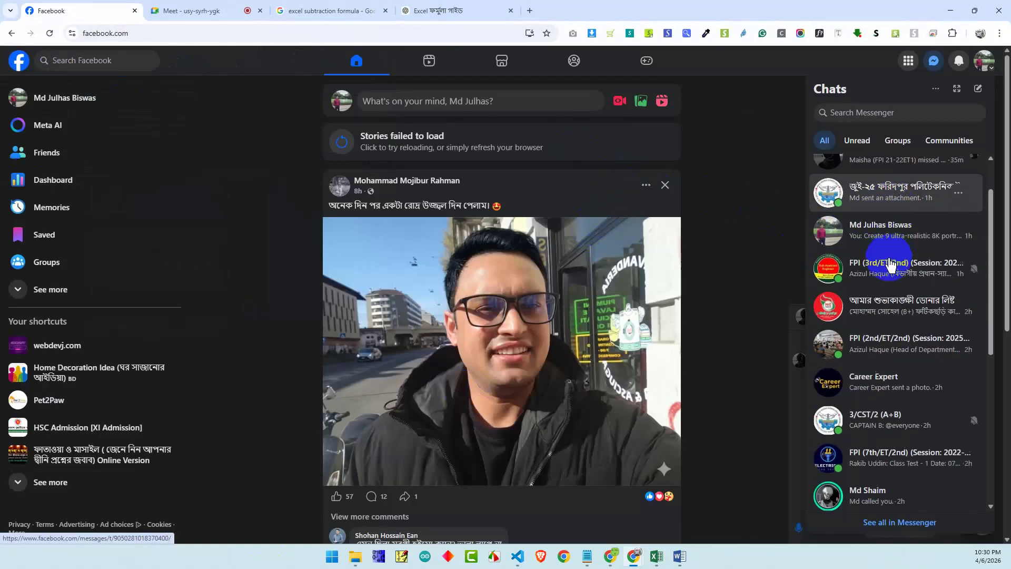
{"action": "scroll", "coordinate": [891, 266], "scroll_direction": "up", "scroll_amount": 1}
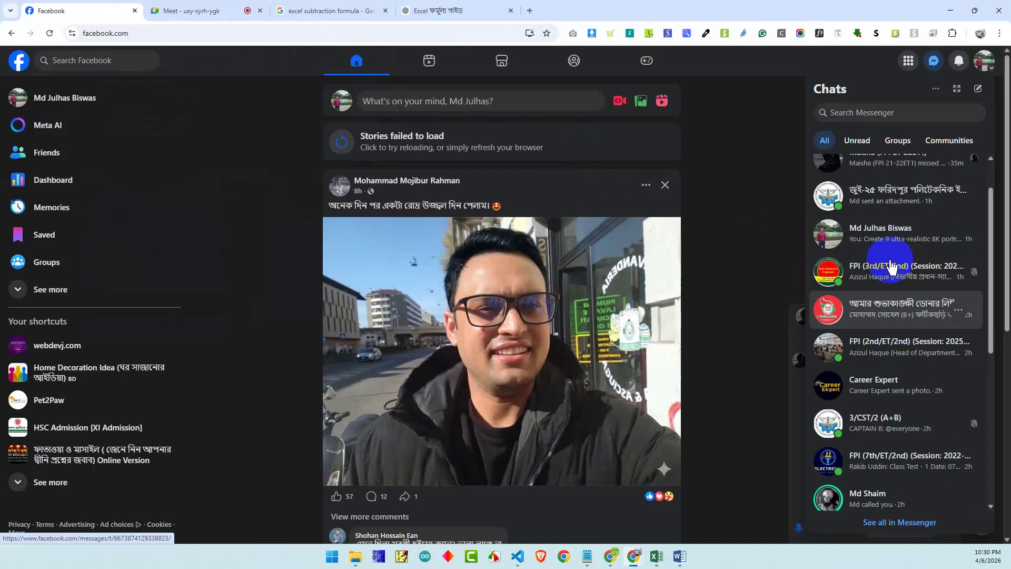
{"action": "left_click", "coordinate": [889, 474]}
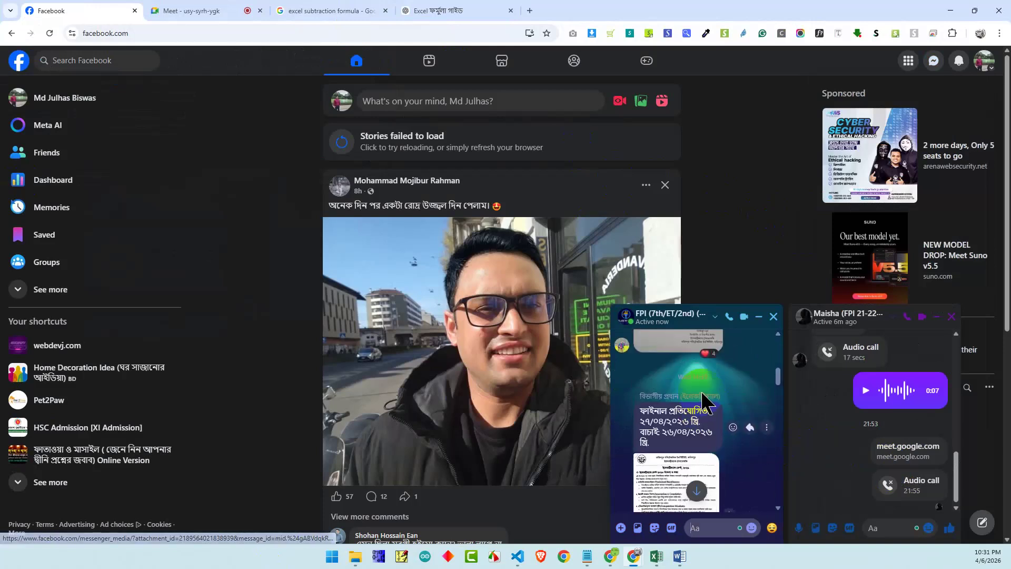
Find the shared "7ET2 TC Switchgear & Protection" spreadsheet link in the group chat and open it
{"action": "scroll", "coordinate": [703, 399], "scroll_direction": "up", "scroll_amount": 5}
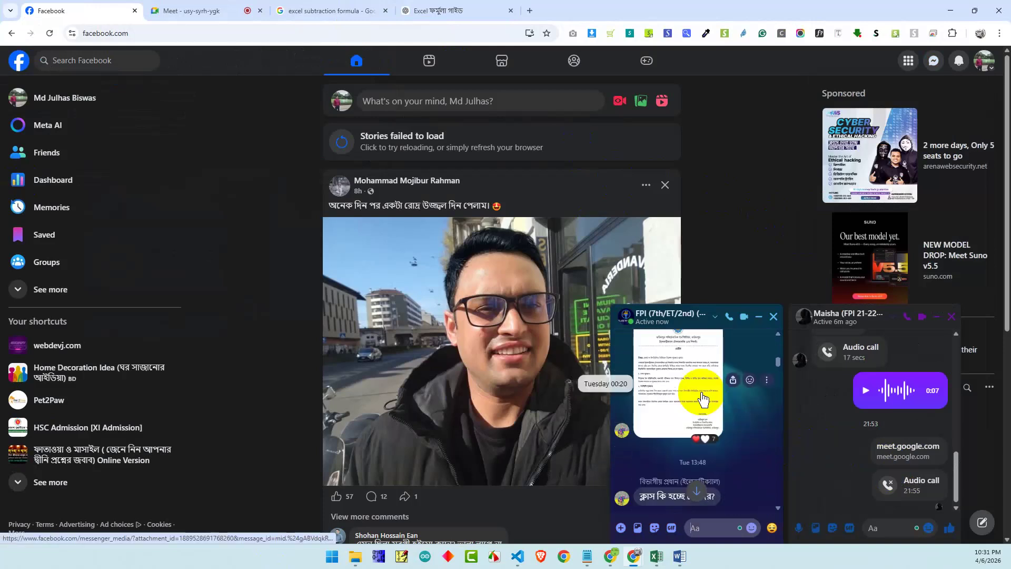
{"action": "scroll", "coordinate": [703, 399], "scroll_direction": "up", "scroll_amount": 3}
{"action": "scroll", "coordinate": [701, 401], "scroll_direction": "down", "scroll_amount": 3}
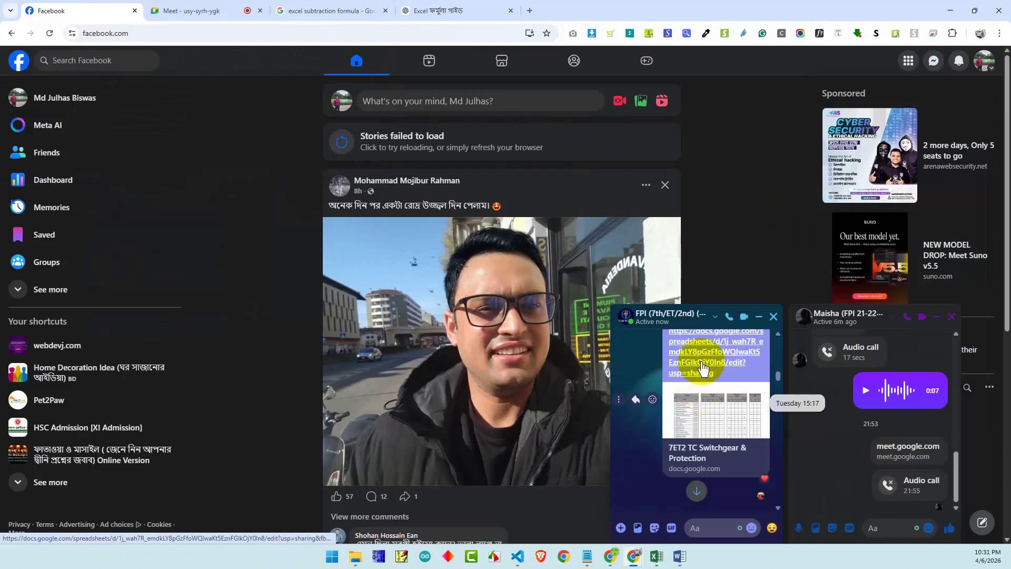
{"action": "left_click", "coordinate": [700, 354]}
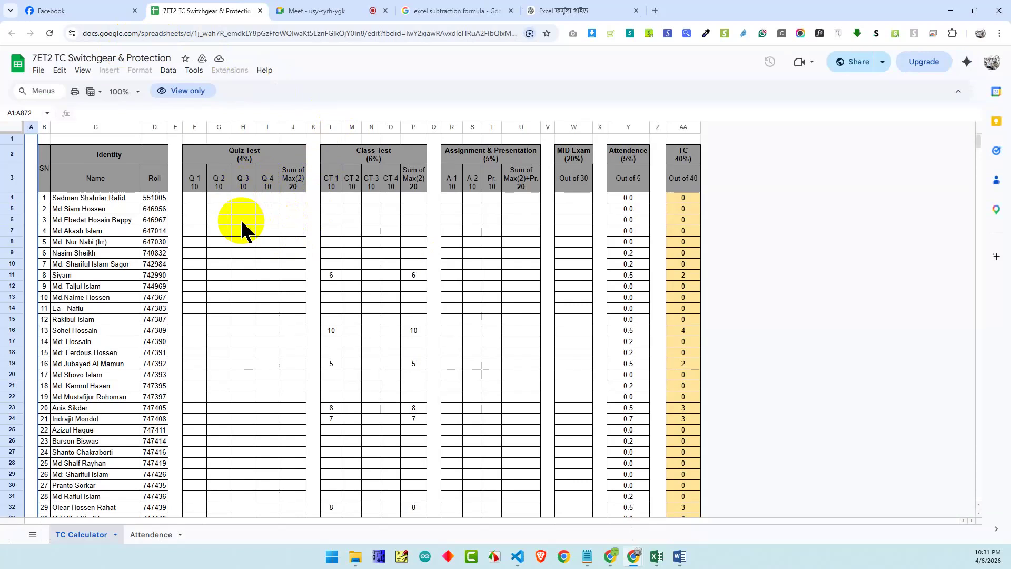
Examine the Attendence sheet's date checkboxes, Total column and total number of classes in the semester
{"action": "left_click", "coordinate": [145, 535]}
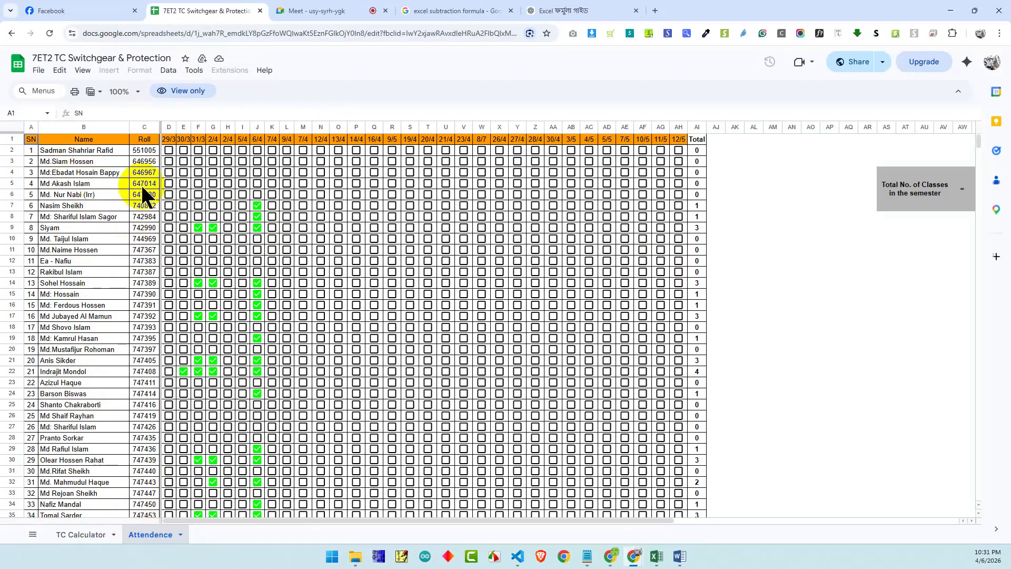
{"action": "left_click", "coordinate": [168, 151]}
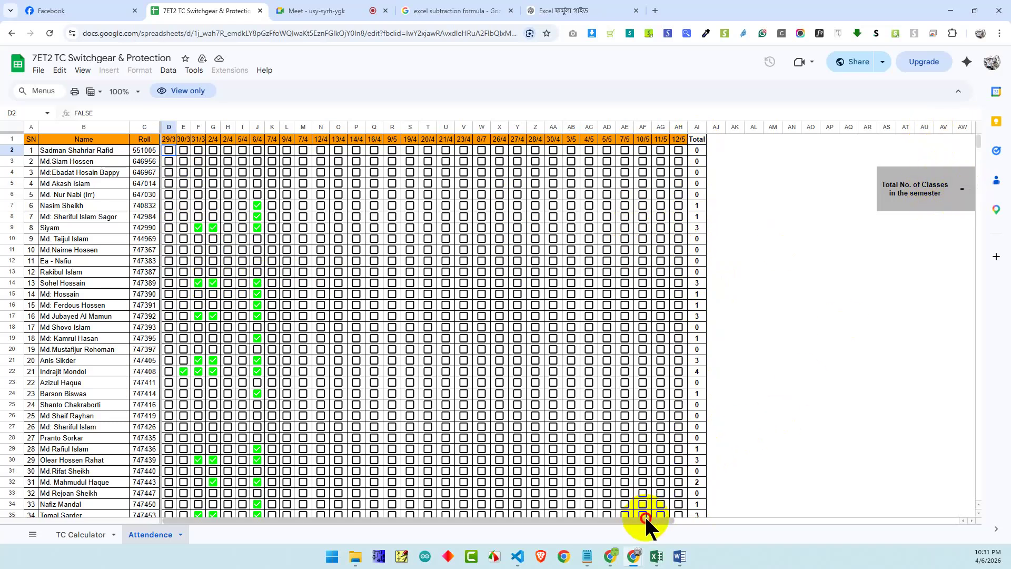
{"action": "left_click_drag", "start_coordinate": [648, 521], "coordinate": [684, 521]}
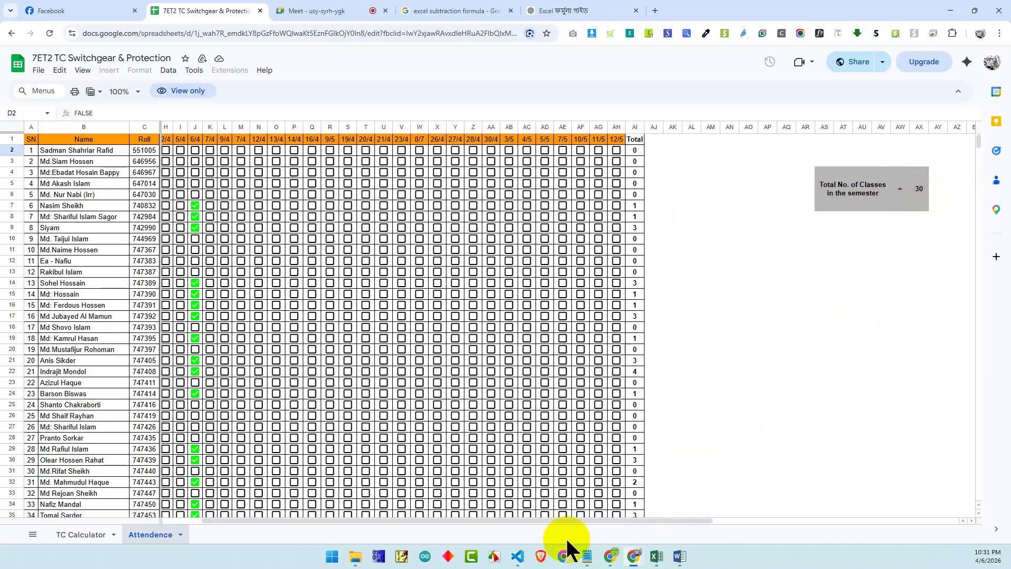
{"action": "left_click_drag", "start_coordinate": [564, 521], "coordinate": [537, 483]}
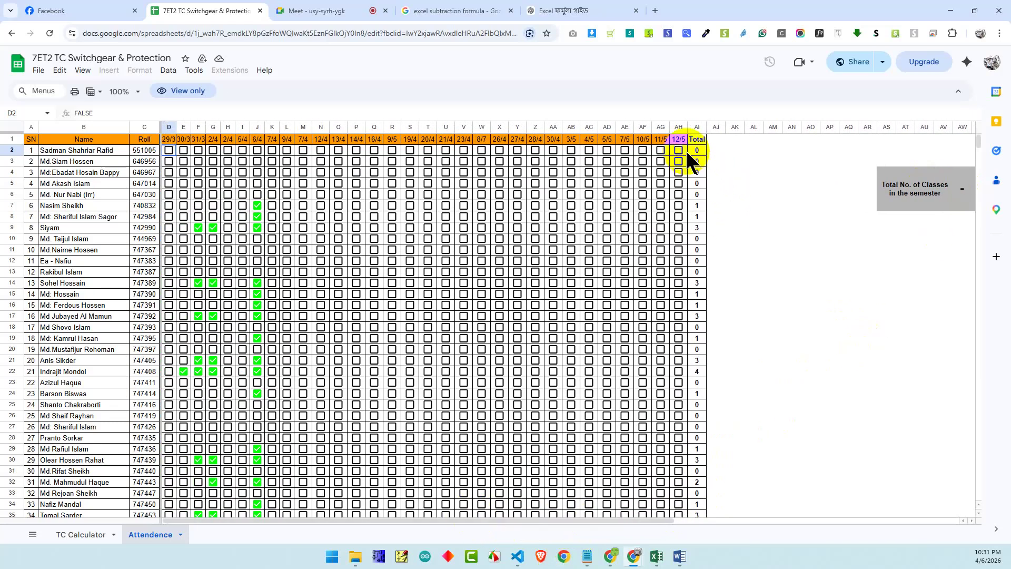
Compare the TC Calculator and Attendence sheets and select the first student's Q-1 quiz cell F4 in TC Calculator
{"action": "left_click", "coordinate": [80, 535]}
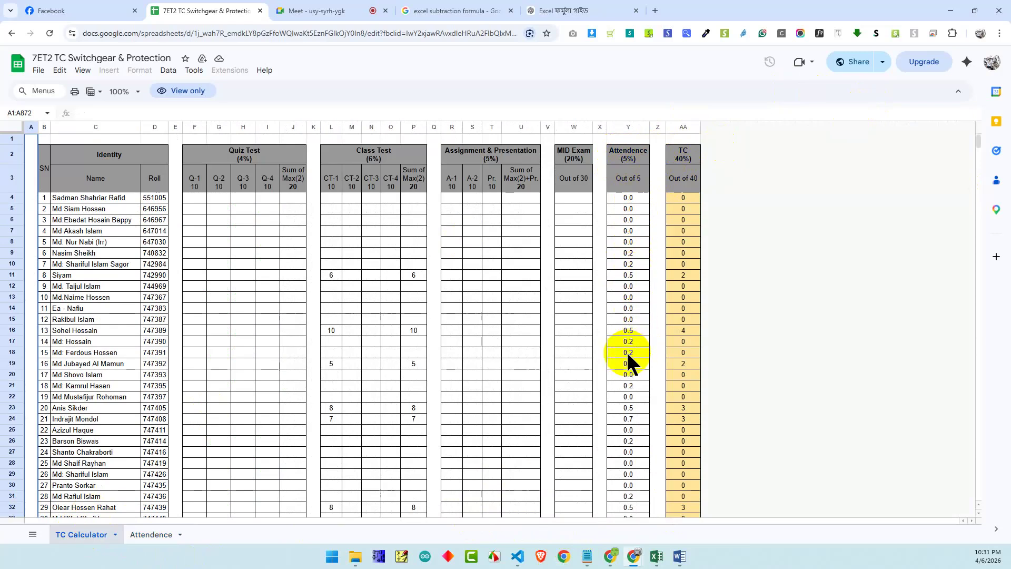
{"action": "left_click", "coordinate": [154, 534]}
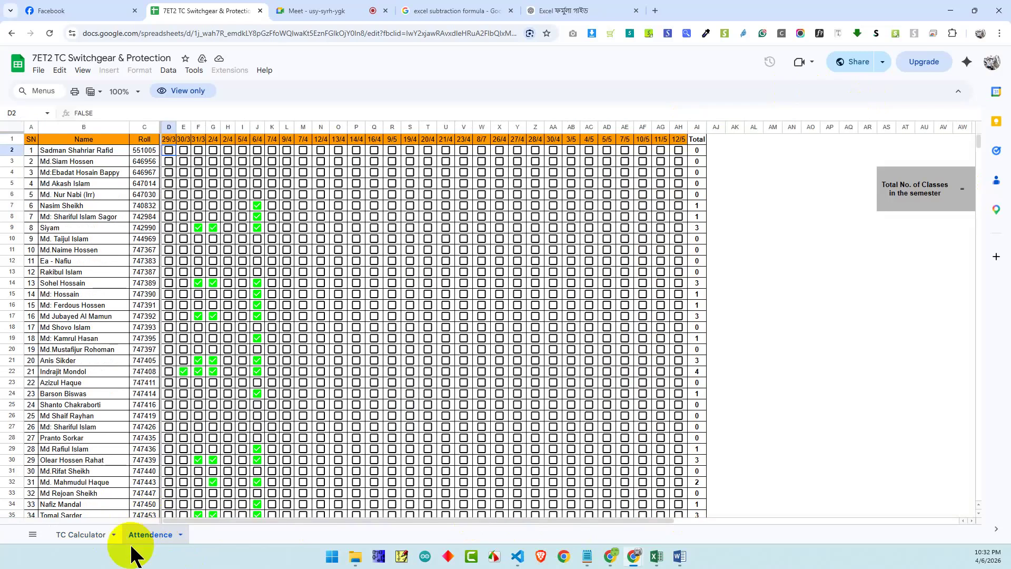
{"action": "left_click", "coordinate": [79, 534]}
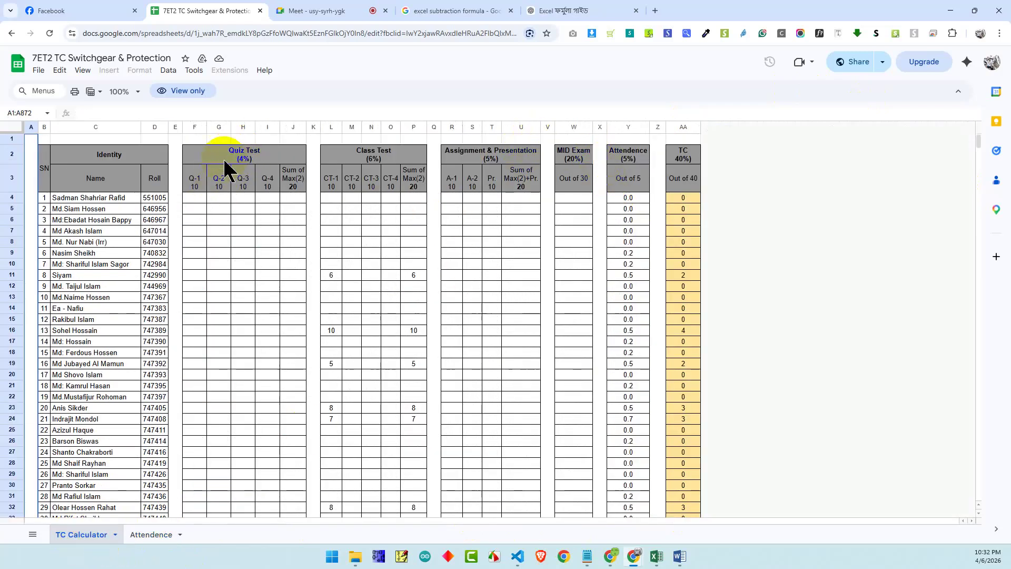
{"action": "left_click", "coordinate": [194, 195]}
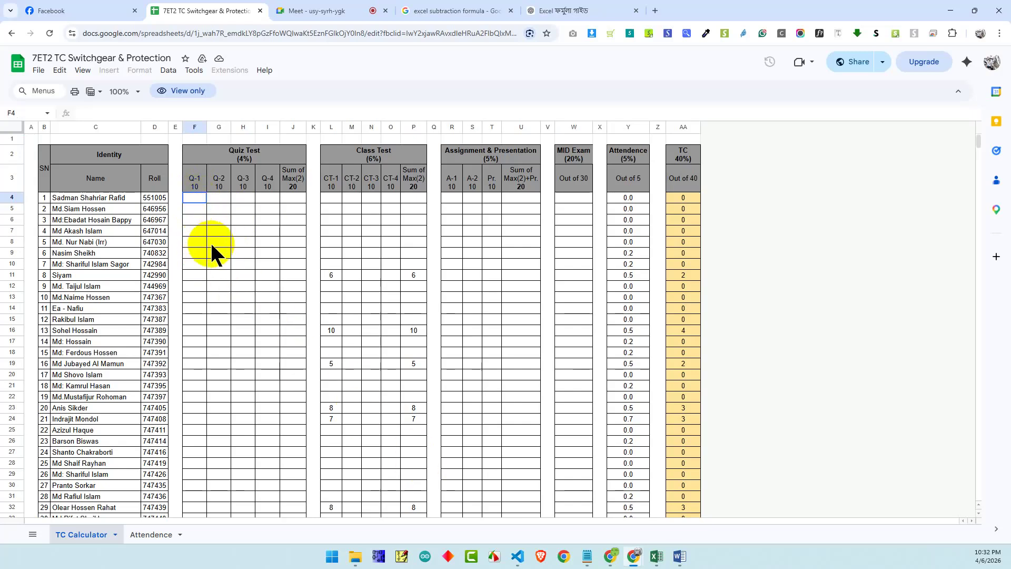
Switch to the other Chrome window, open Google Drive in a new tab and open the teacher's personal folder
{"action": "left_click", "coordinate": [610, 556]}
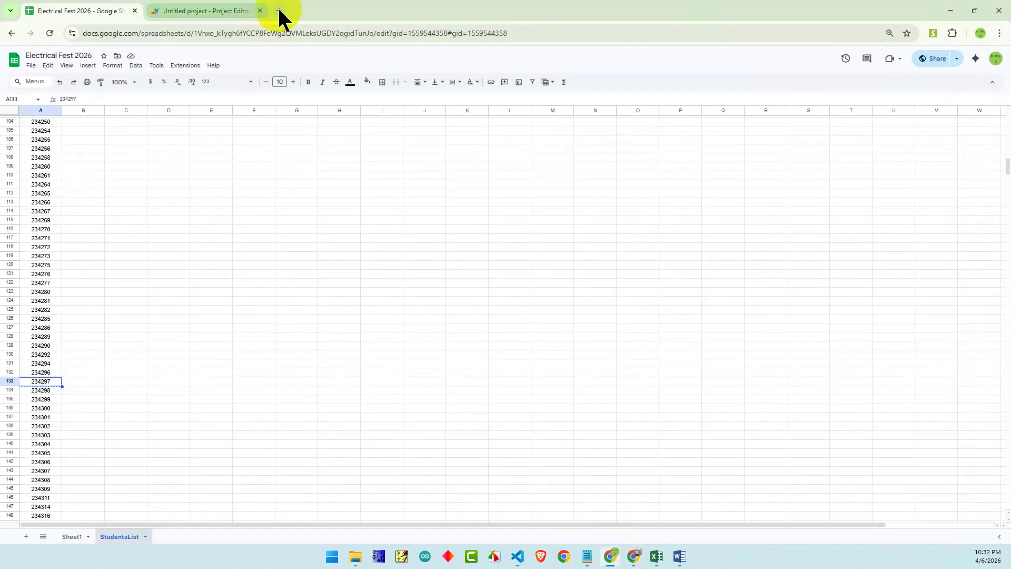
{"action": "left_click", "coordinate": [279, 11]}
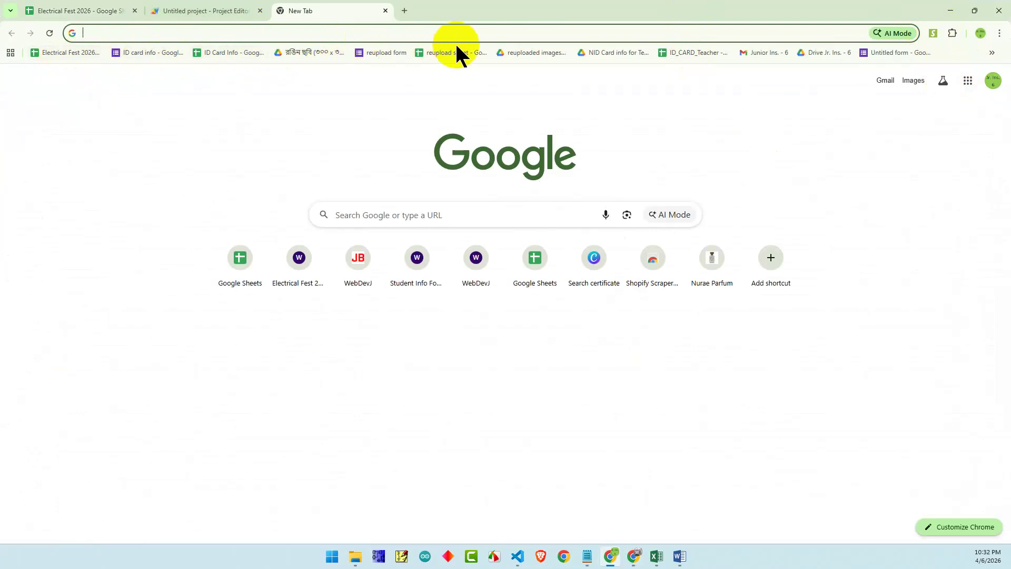
{"action": "left_click", "coordinate": [967, 80]}
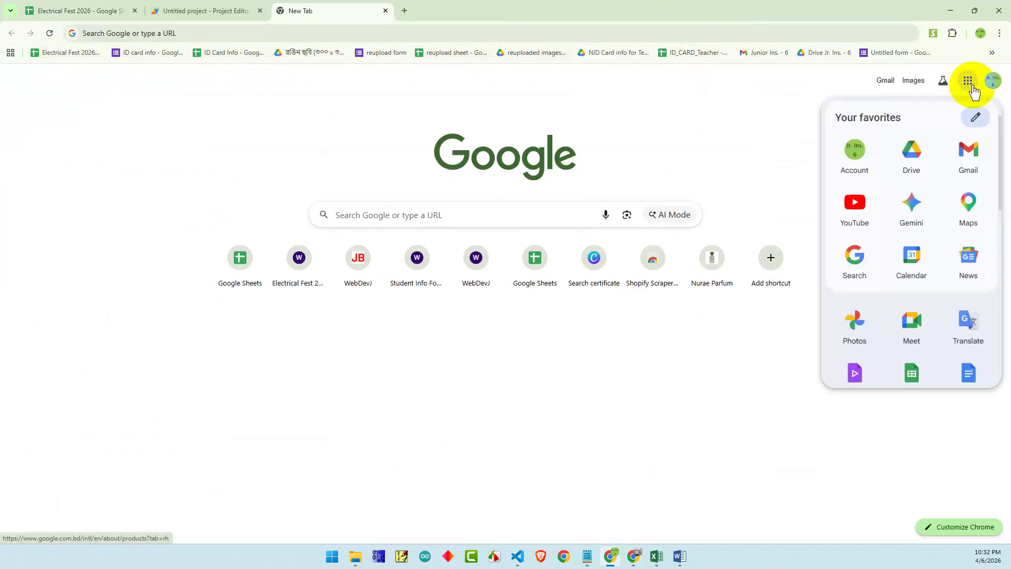
{"action": "left_click", "coordinate": [914, 167]}
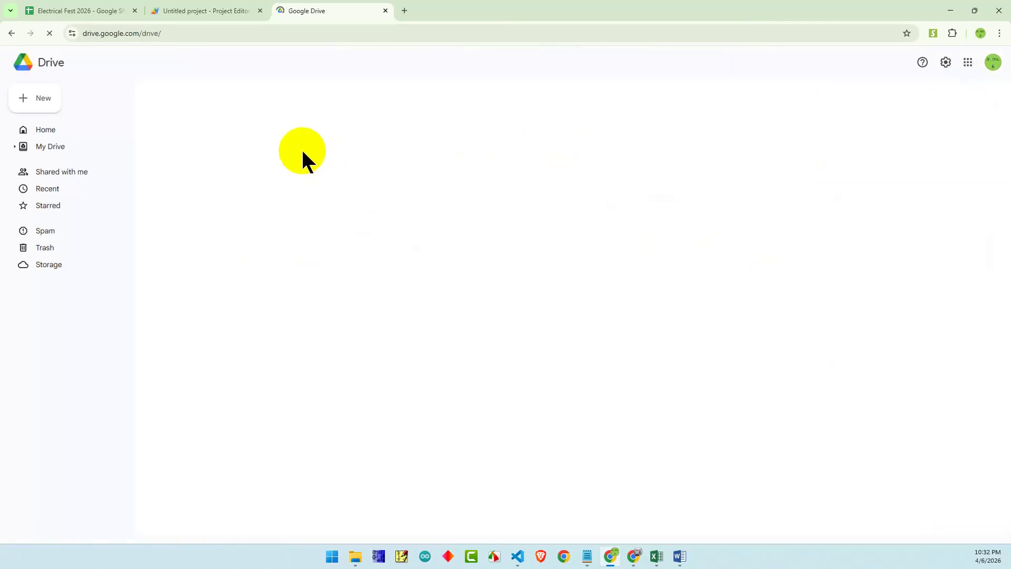
{"action": "left_click", "coordinate": [222, 220]}
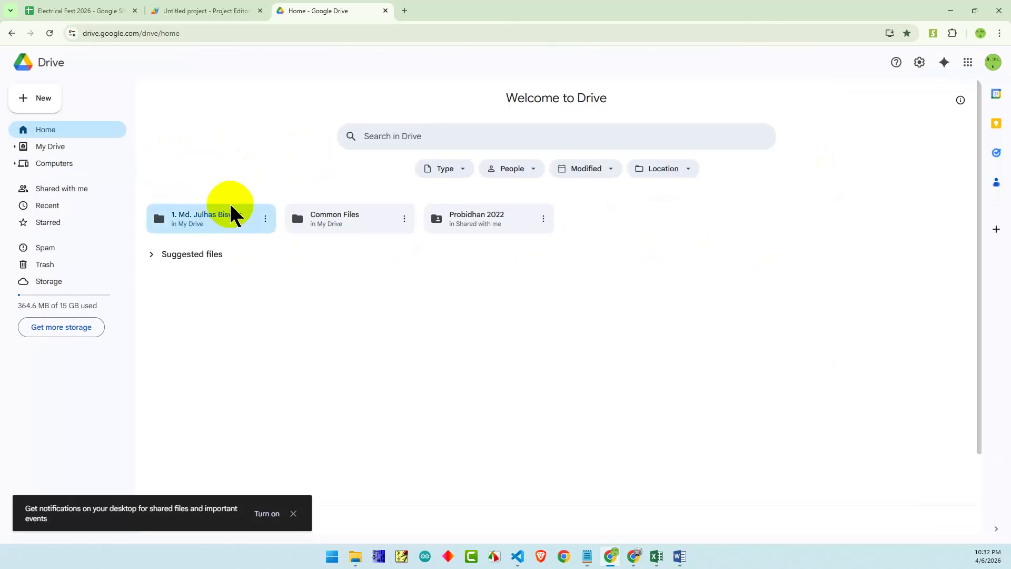
{"action": "double_click", "coordinate": [224, 220]}
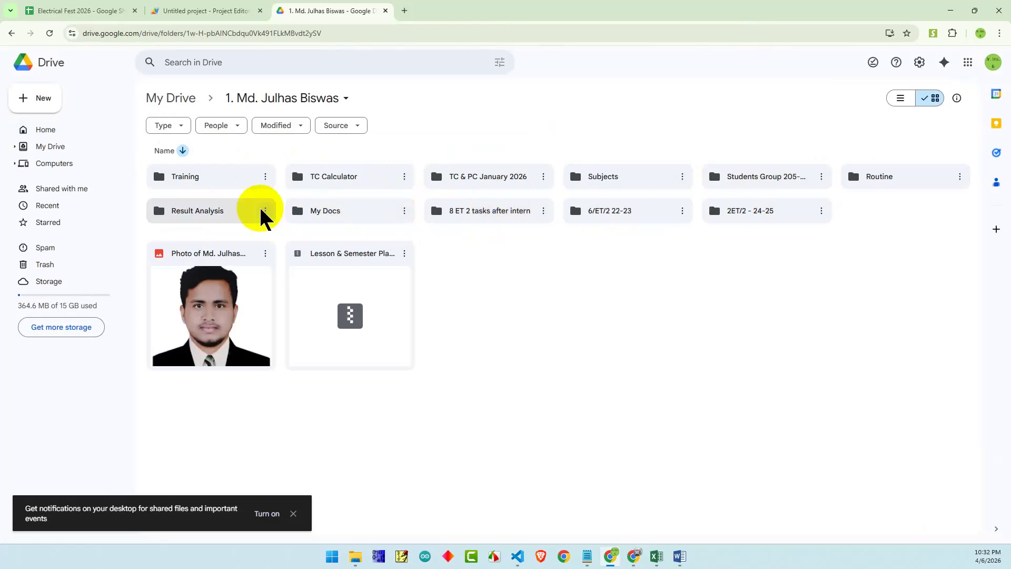
Open the TC Calculator spreadsheet from the TC Calculator folder
{"action": "left_click", "coordinate": [345, 186]}
{"action": "double_click", "coordinate": [345, 185]}
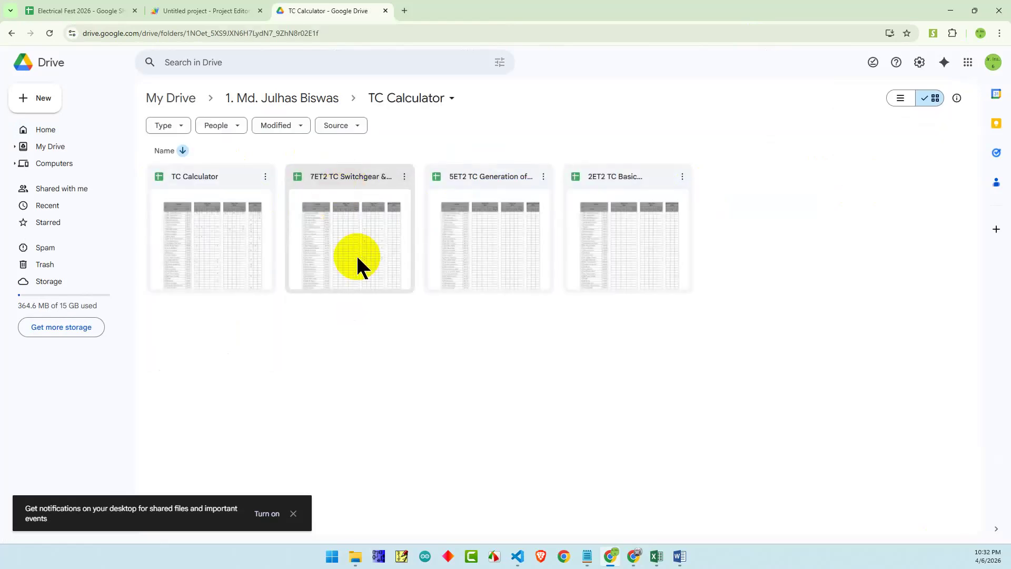
{"action": "left_click", "coordinate": [208, 237]}
{"action": "double_click", "coordinate": [208, 230]}
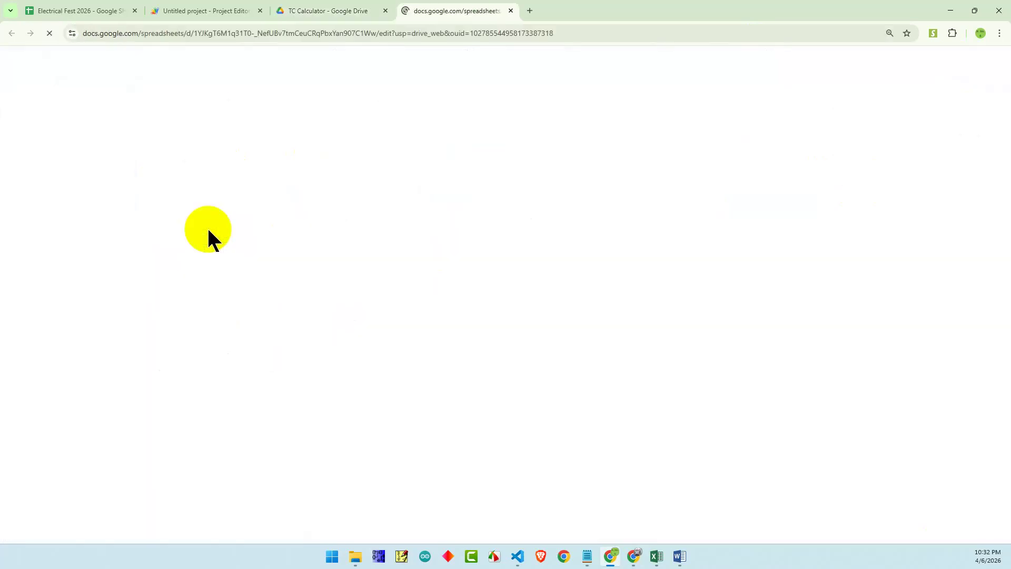
Enter a trial Q-1 quiz mark in cell F5 for the second student and clear it again
{"action": "left_click", "coordinate": [156, 177]}
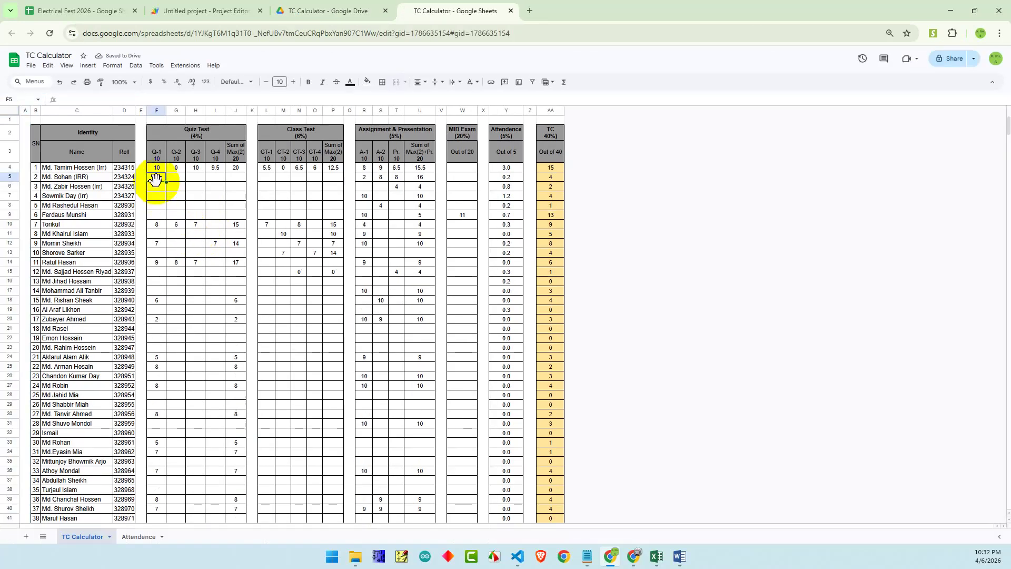
{"action": "double_click", "coordinate": [156, 177]}
{"action": "left_click", "coordinate": [169, 186]}
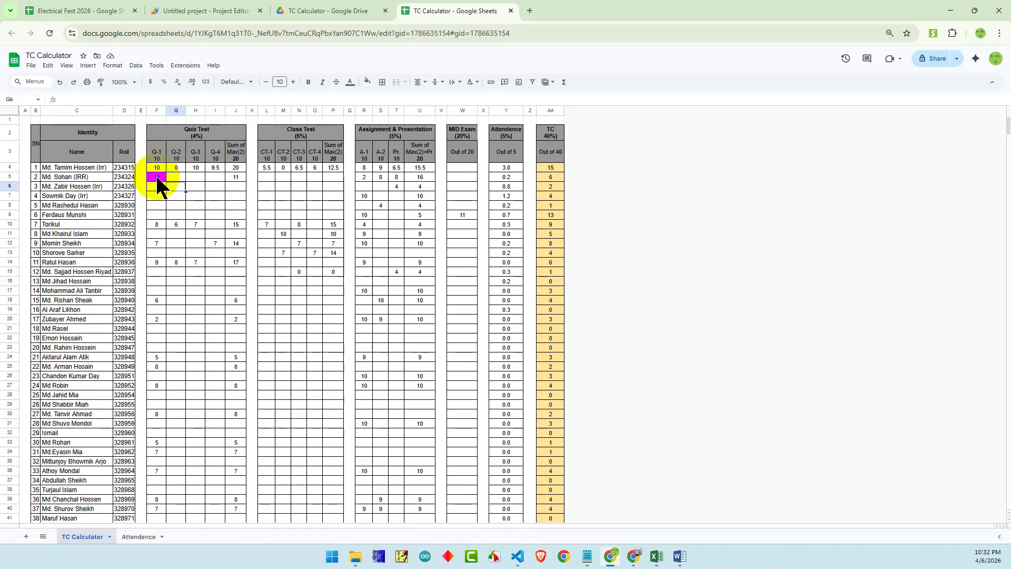
{"action": "left_click", "coordinate": [158, 181]}
{"action": "key", "text": "Delete"}
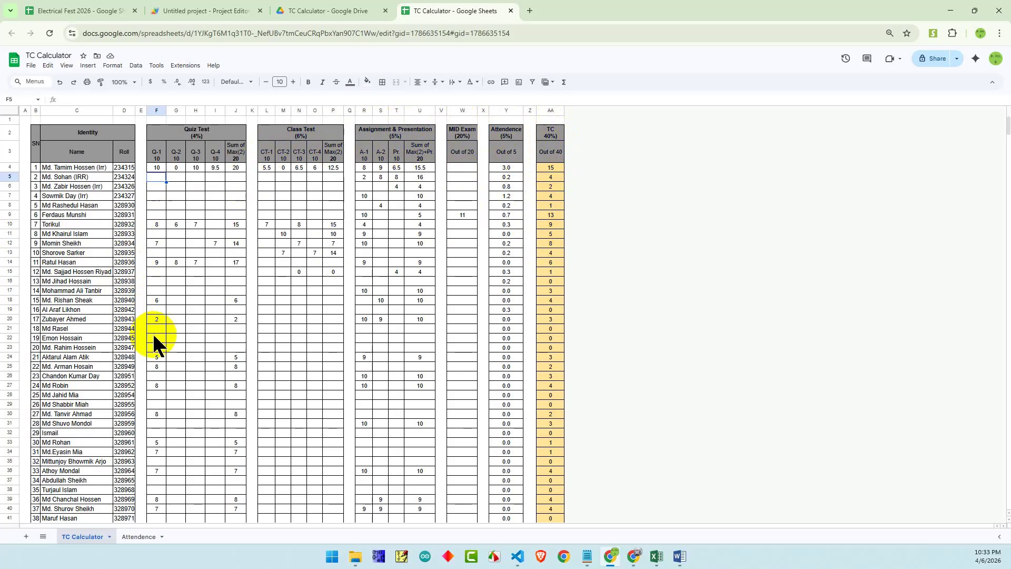
Inspect the TC (40%) formula in cell AA9, close the spreadsheet and switch back to Excel
{"action": "left_click", "coordinate": [728, 214]}
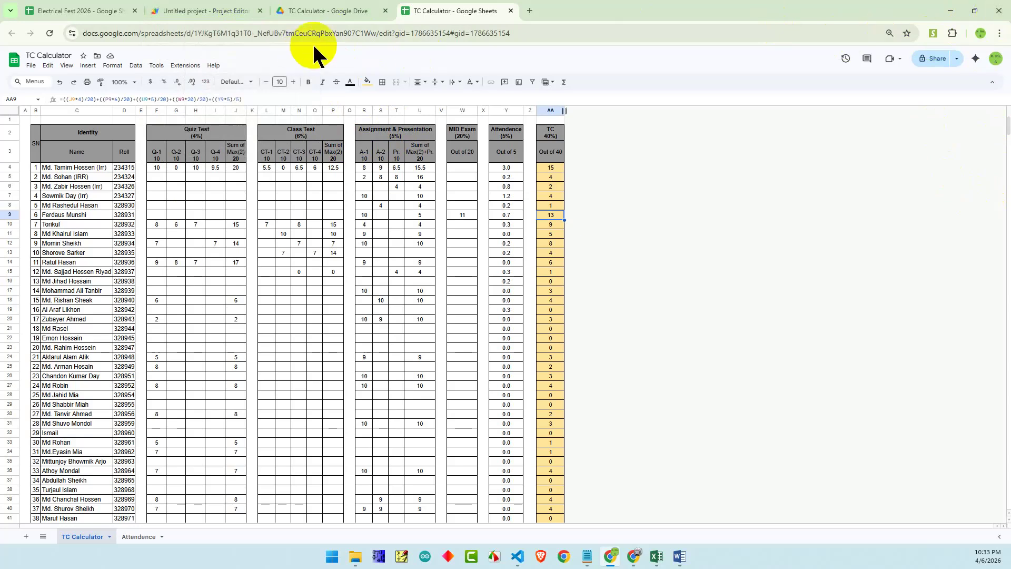
{"action": "left_click", "coordinate": [510, 11]}
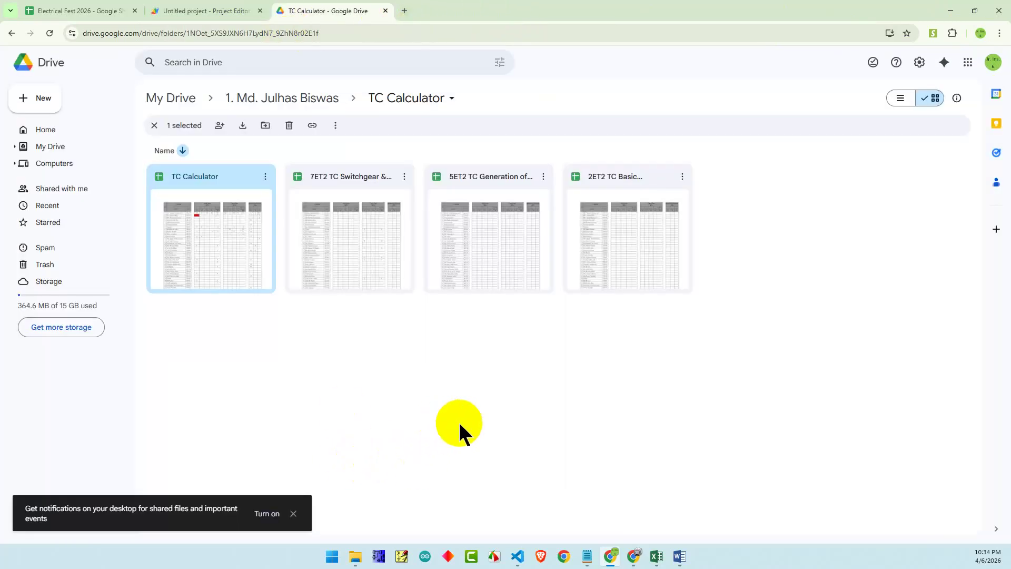
{"action": "left_click", "coordinate": [656, 556]}
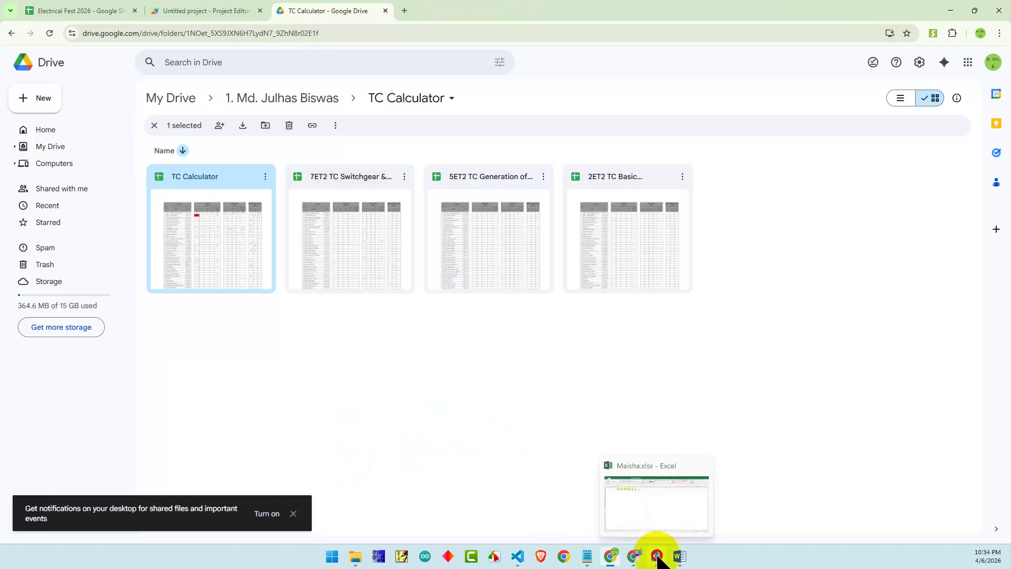